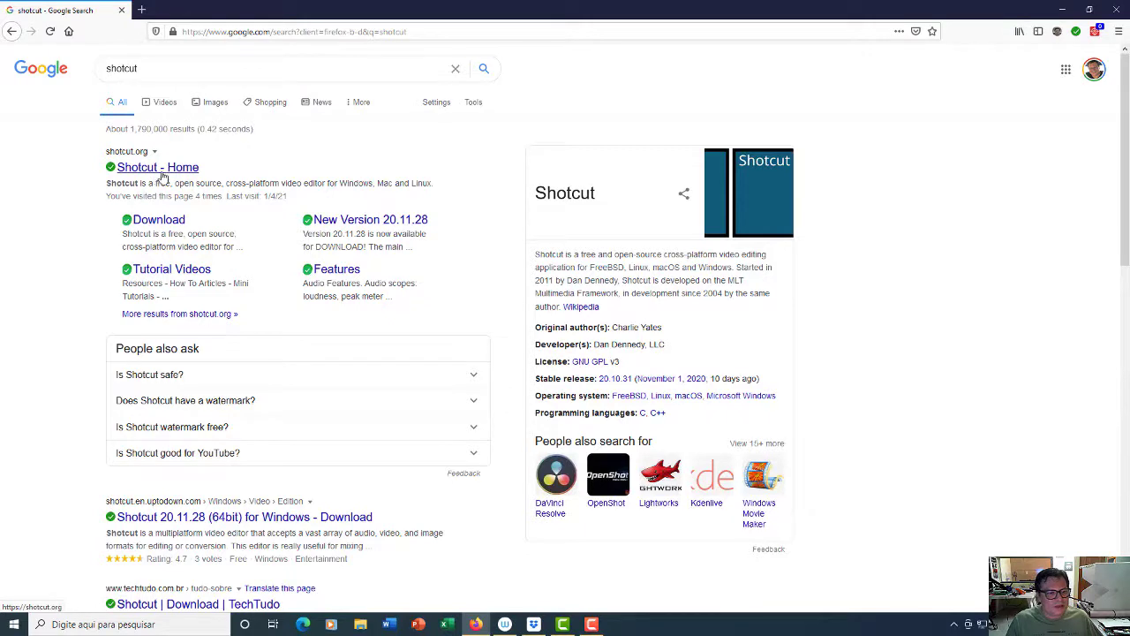
Open the official Shotcut website from the search results and go to its download page
{"action": "left_click", "coordinate": [169, 169]}
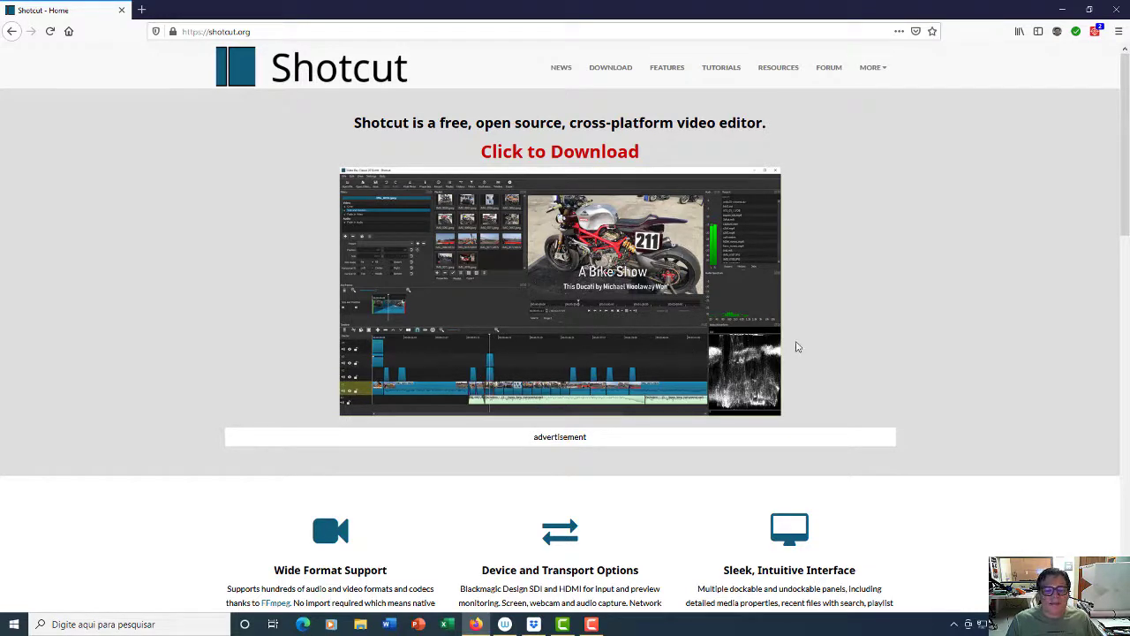
{"action": "left_click", "coordinate": [556, 158]}
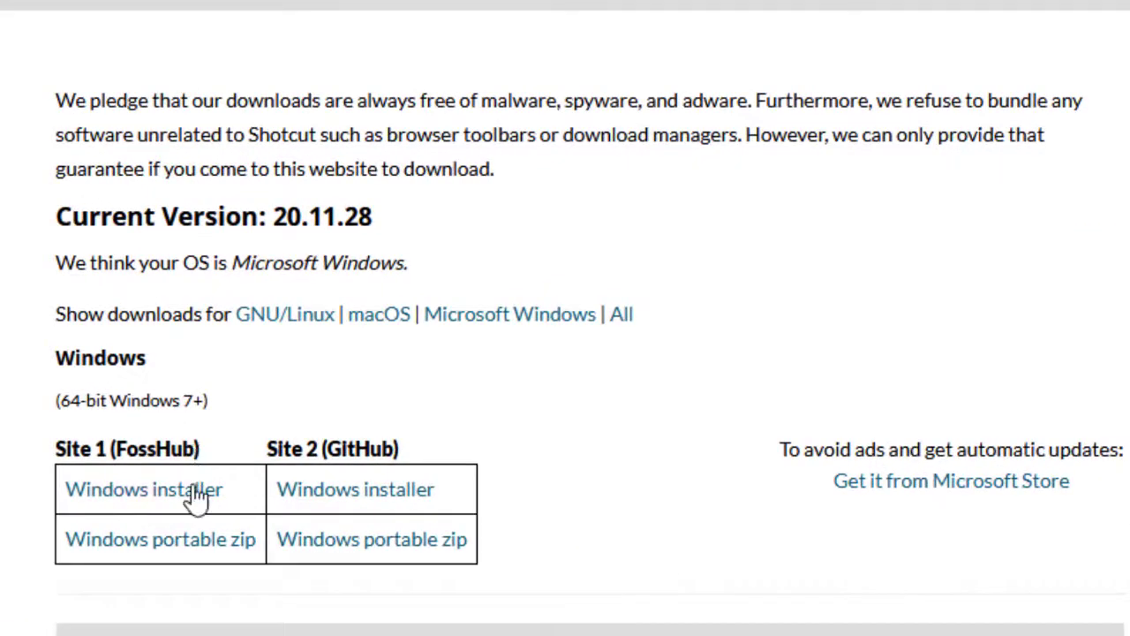
{"action": "left_click", "coordinate": [283, 318]}
{"action": "left_click", "coordinate": [331, 500]}
{"action": "left_click", "coordinate": [380, 318]}
{"action": "left_click", "coordinate": [159, 505]}
{"action": "left_click", "coordinate": [95, 503]}
{"action": "left_click", "coordinate": [84, 505]}
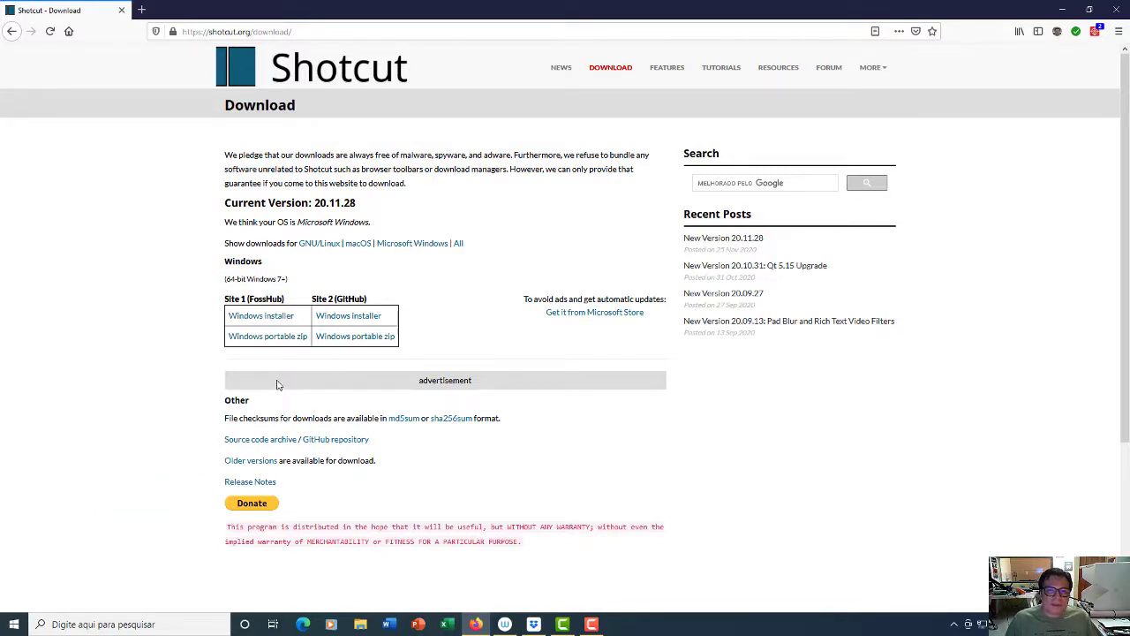
Download the Windows installer from Site 1 (FossHub) and save the file shotcut-win64-201128.exe
{"action": "left_click", "coordinate": [261, 324]}
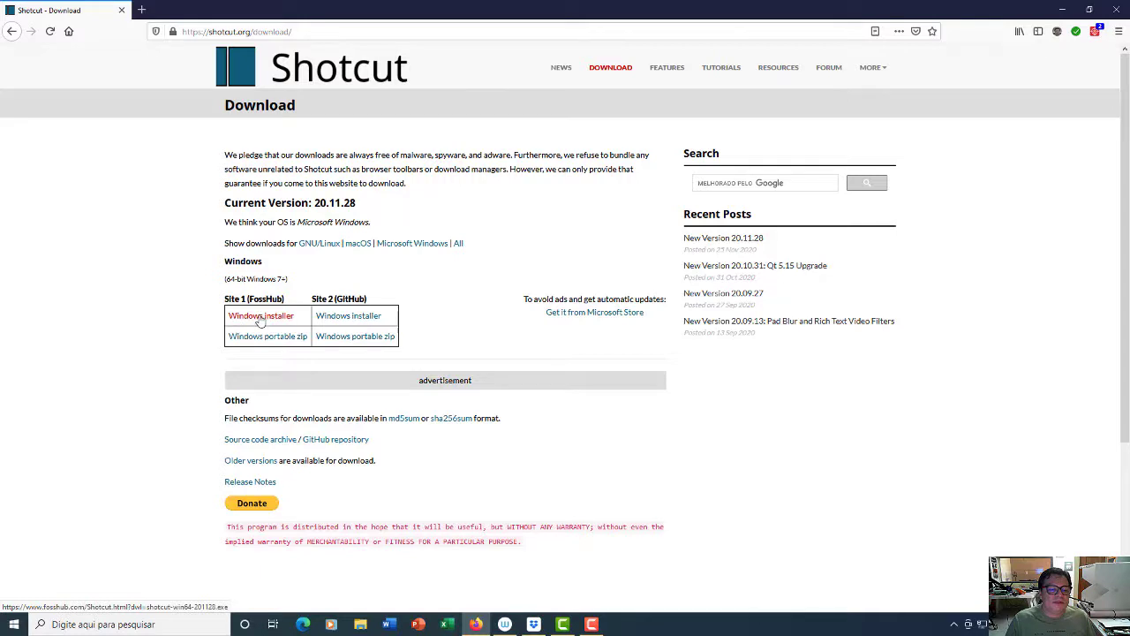
{"action": "left_click", "coordinate": [262, 320]}
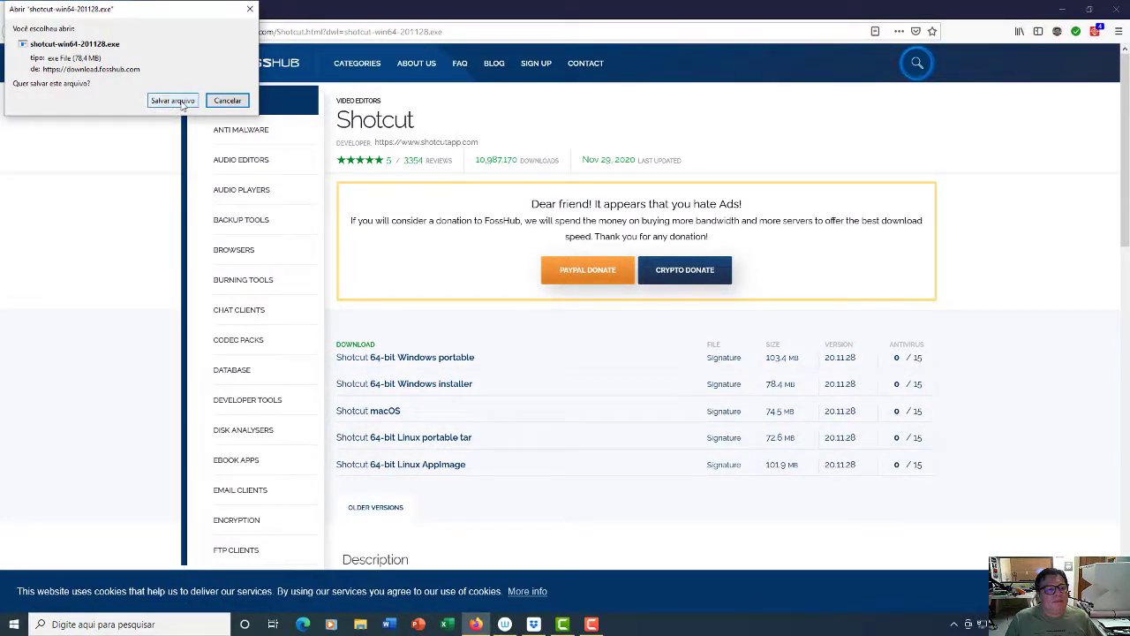
{"action": "left_click", "coordinate": [181, 103]}
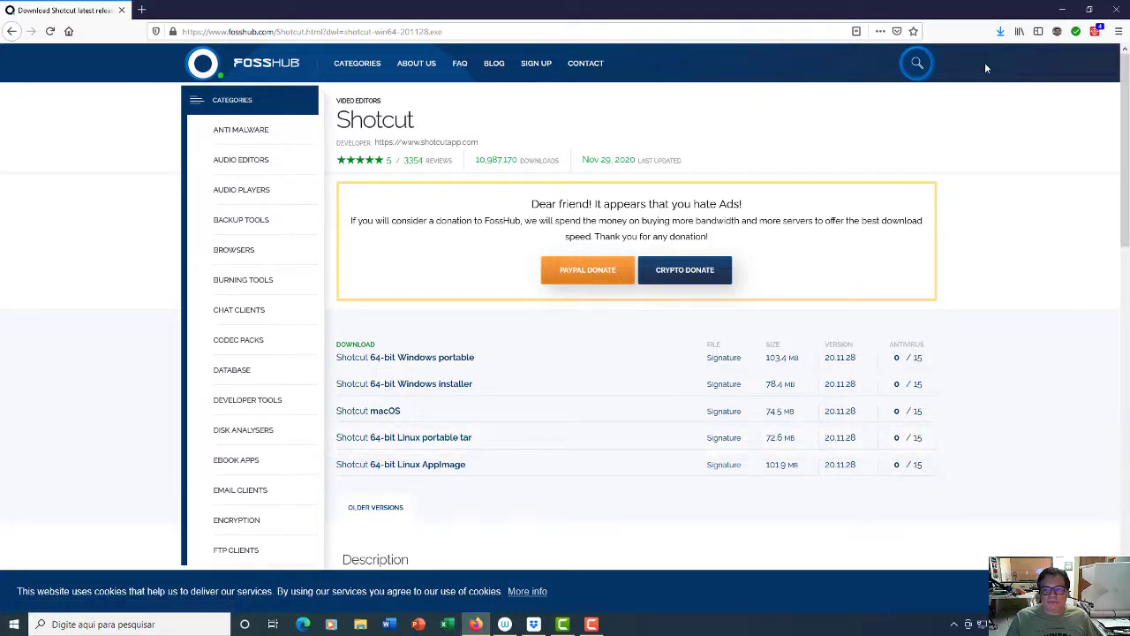
Run the downloaded installer shotcut-win64-201128.exe from the browser's download list
{"action": "mouse_move", "coordinate": [987, 51]}
{"action": "left_mouse_down"}
{"action": "mouse_move", "coordinate": [1007, 25]}
{"action": "mouse_move", "coordinate": [1026, 32]}
{"action": "mouse_move", "coordinate": [998, 37]}
{"action": "left_mouse_up"}
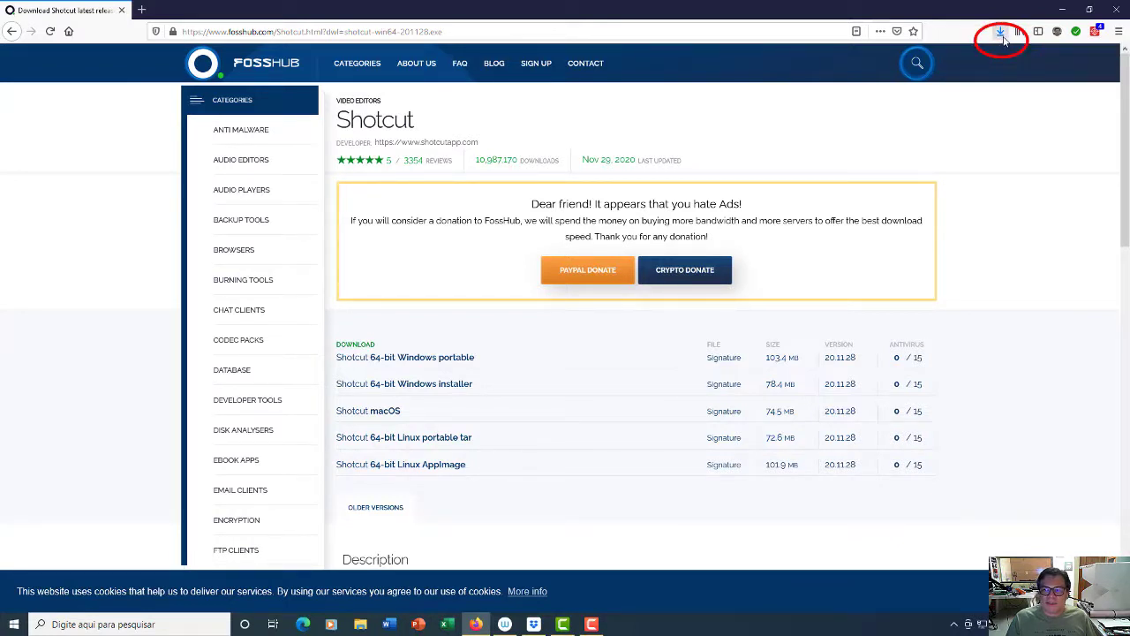
{"action": "left_click", "coordinate": [1002, 34]}
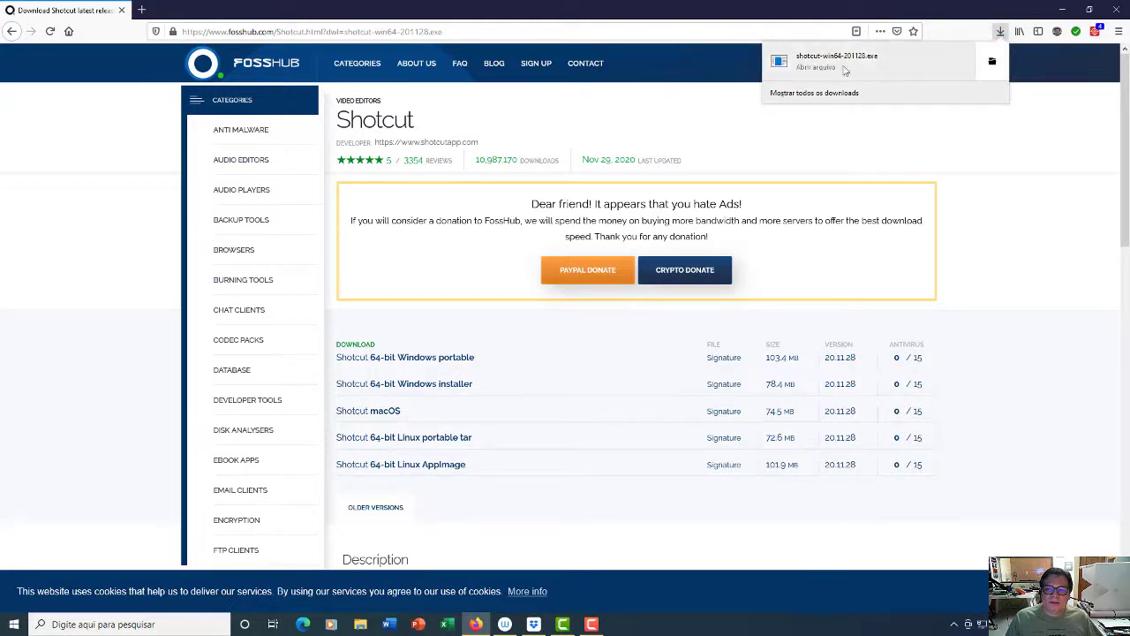
{"action": "left_click", "coordinate": [811, 60]}
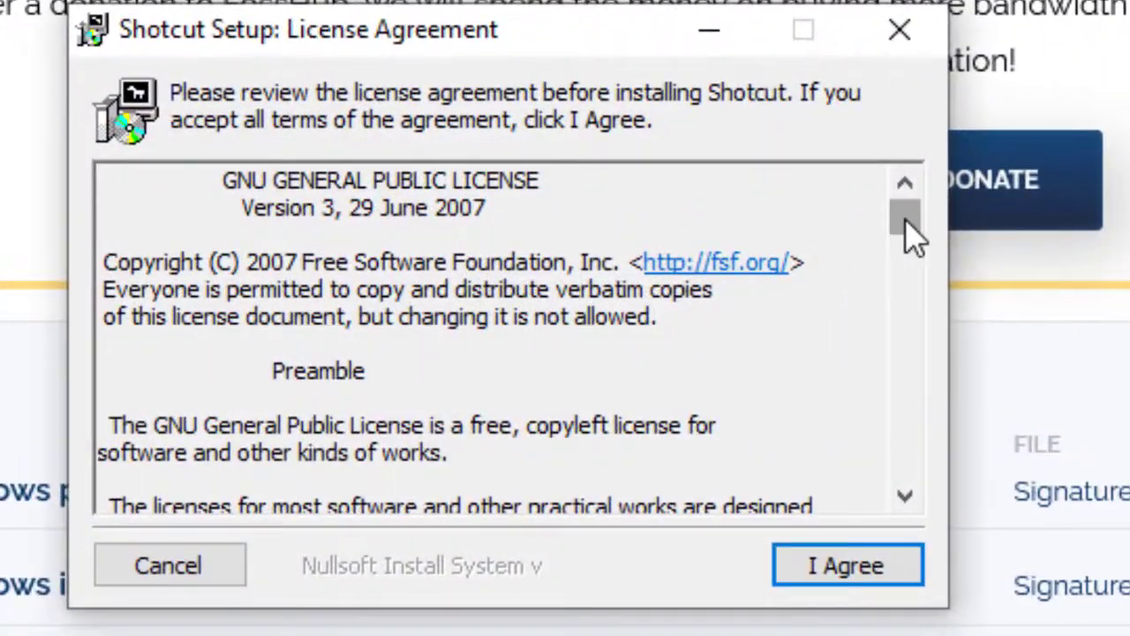
Accept the license agreement and keep C:\Program Files\Shotcut as the destination folder
{"action": "mouse_move", "coordinate": [906, 221]}
{"action": "left_mouse_down"}
{"action": "mouse_move", "coordinate": [911, 460]}
{"action": "mouse_move", "coordinate": [904, 225]}
{"action": "left_mouse_up"}
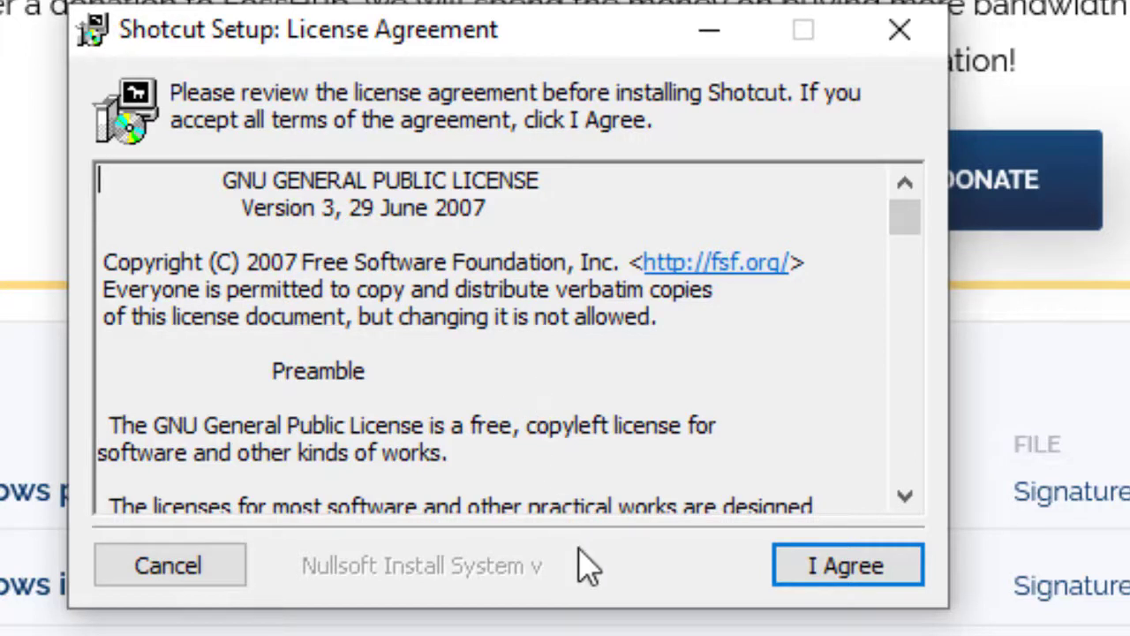
{"action": "left_click", "coordinate": [851, 572]}
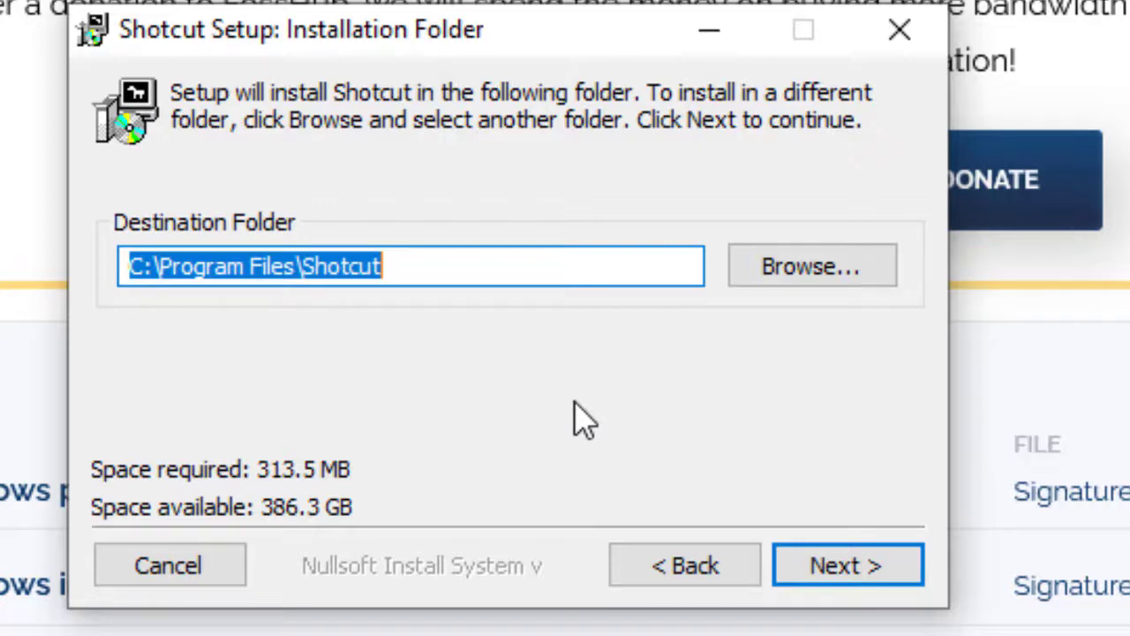
{"action": "left_click", "coordinate": [879, 570]}
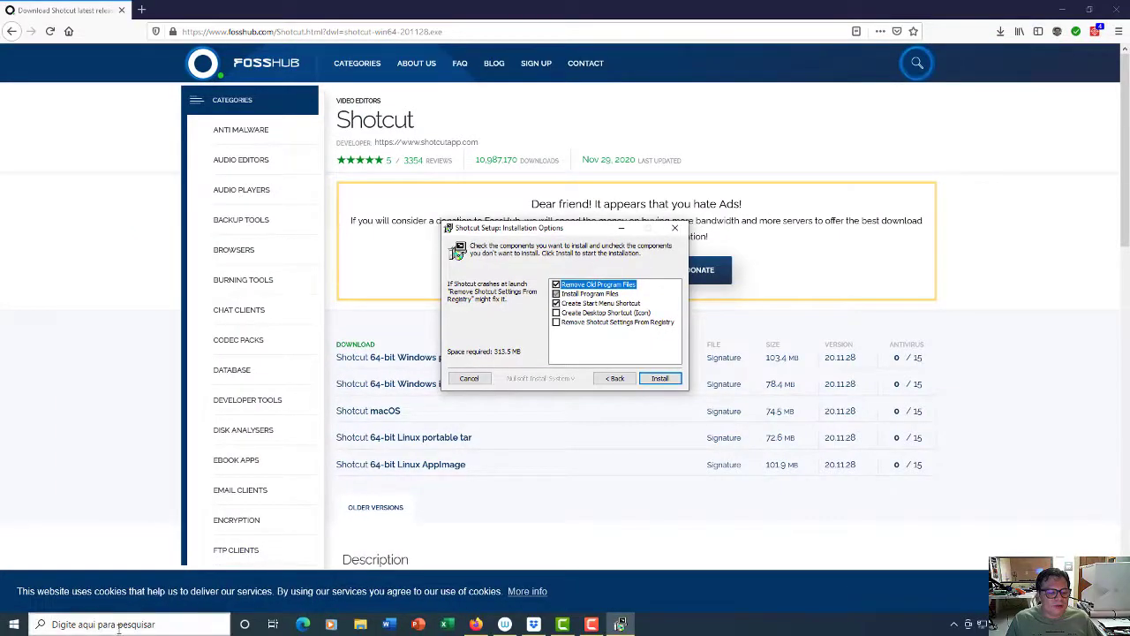
Install Shotcut with the Create Desktop Shortcut option enabled and close the completed setup
{"action": "left_click", "coordinate": [556, 313]}
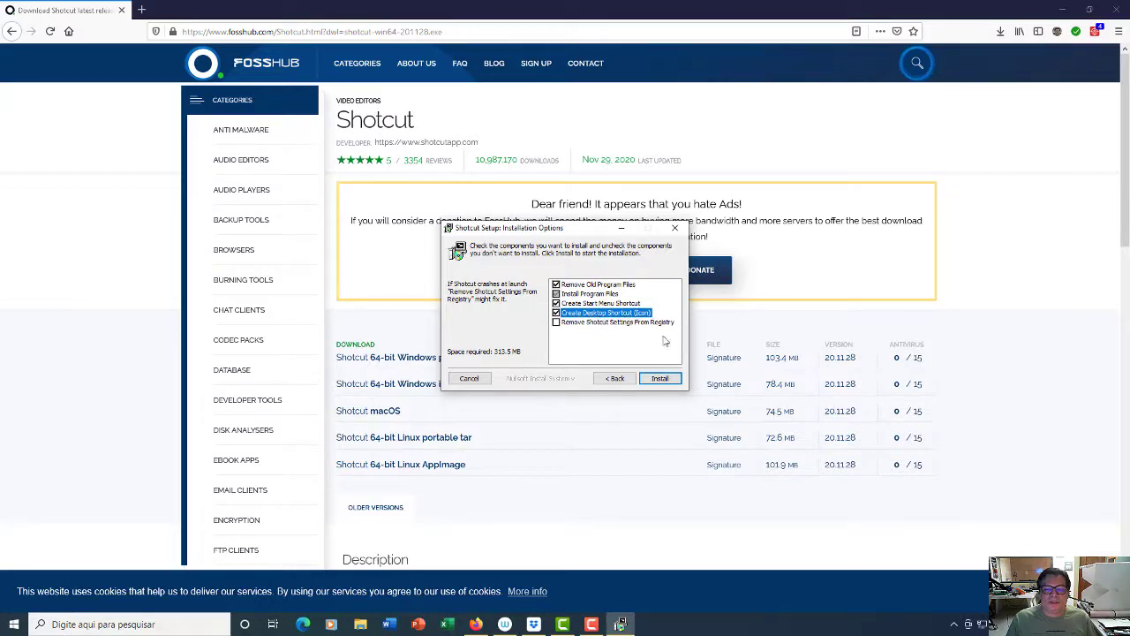
{"action": "left_click", "coordinate": [669, 382]}
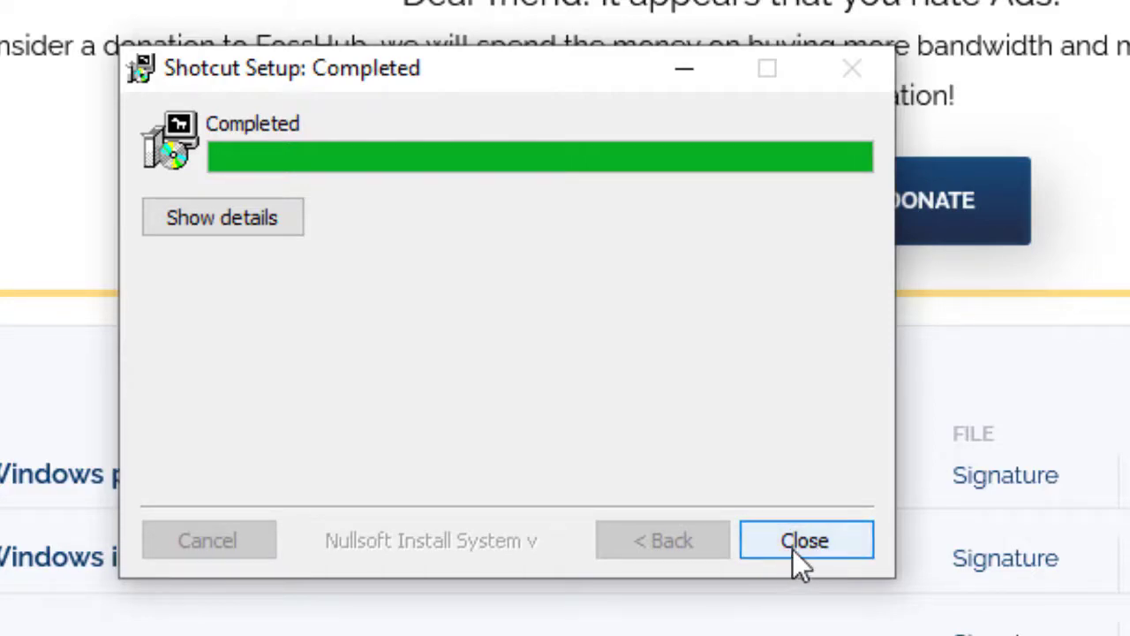
{"action": "left_click", "coordinate": [815, 540]}
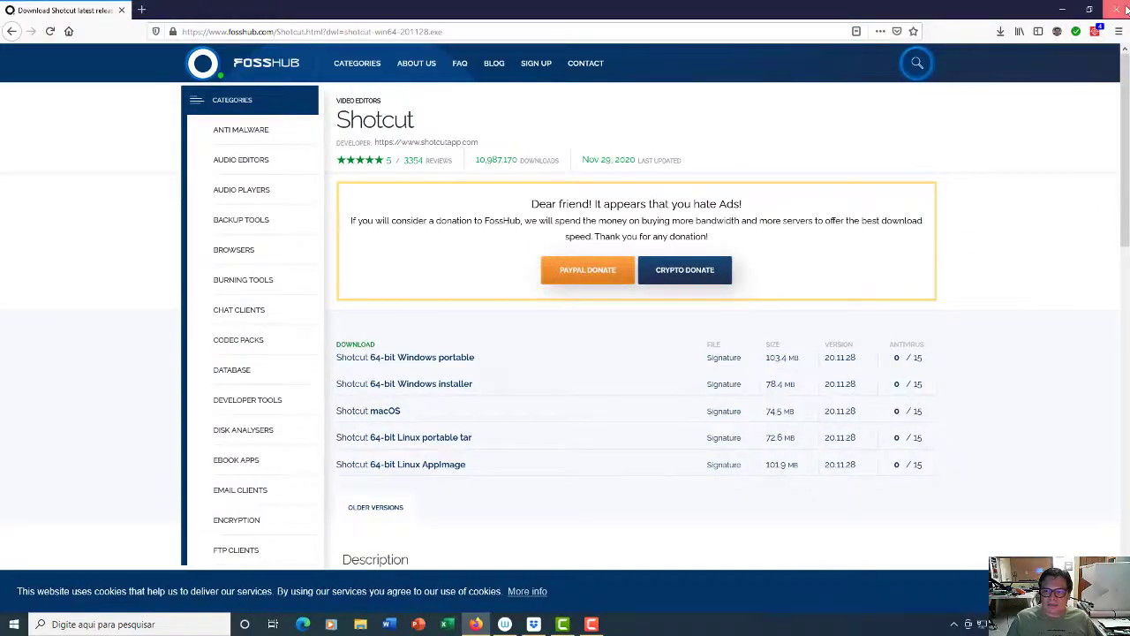
Launch Shotcut from its desktop shortcut and maximize its window
{"action": "key", "text": "super+d"}
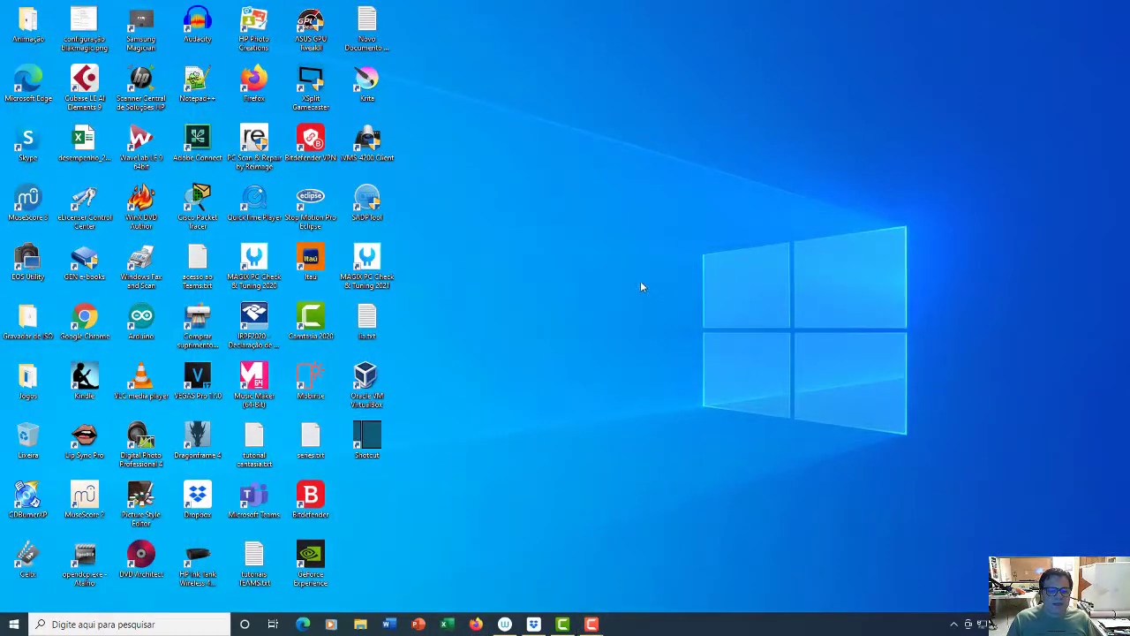
{"action": "double_click", "coordinate": [371, 439]}
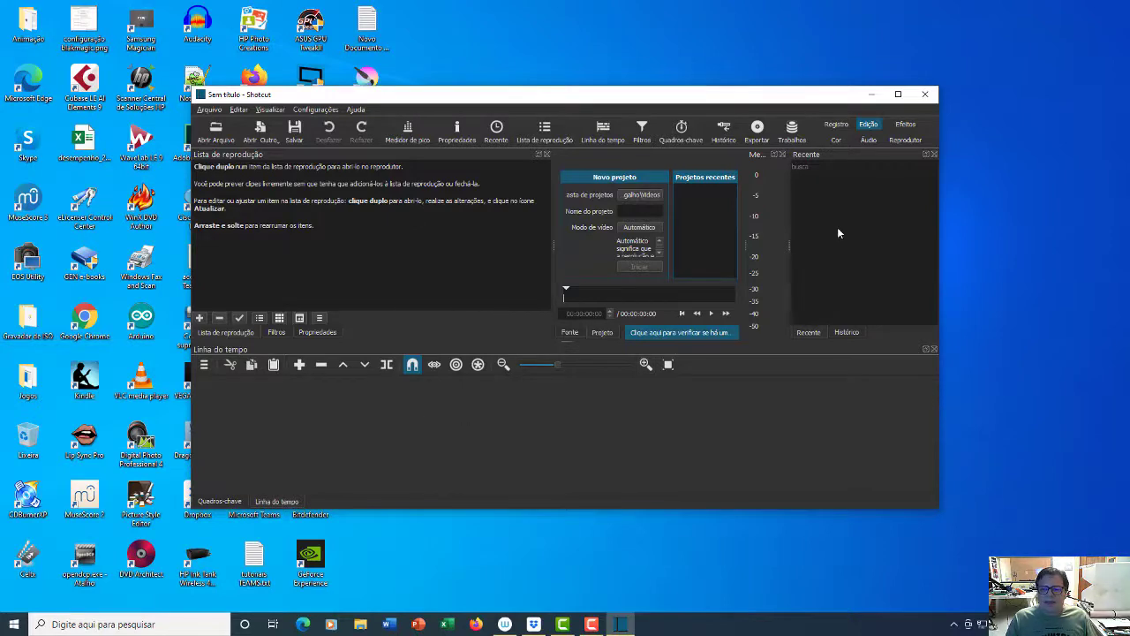
{"action": "left_click", "coordinate": [898, 94]}
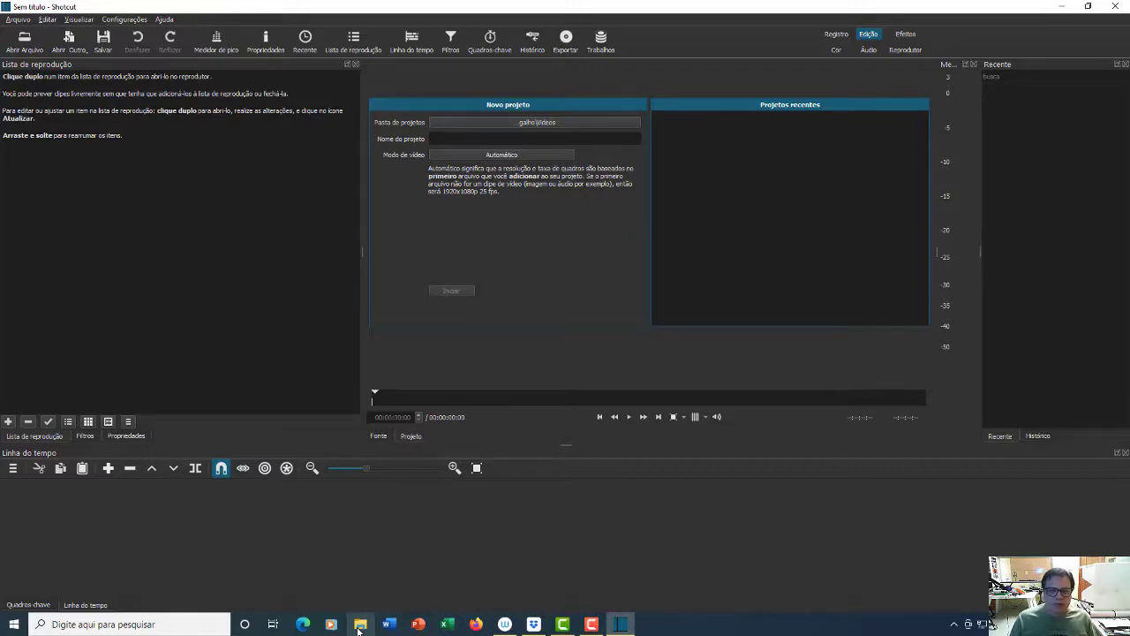
Switch to File Explorer and open the Abduzidas folder on the Projetos (E:) drive
{"action": "left_click", "coordinate": [359, 630]}
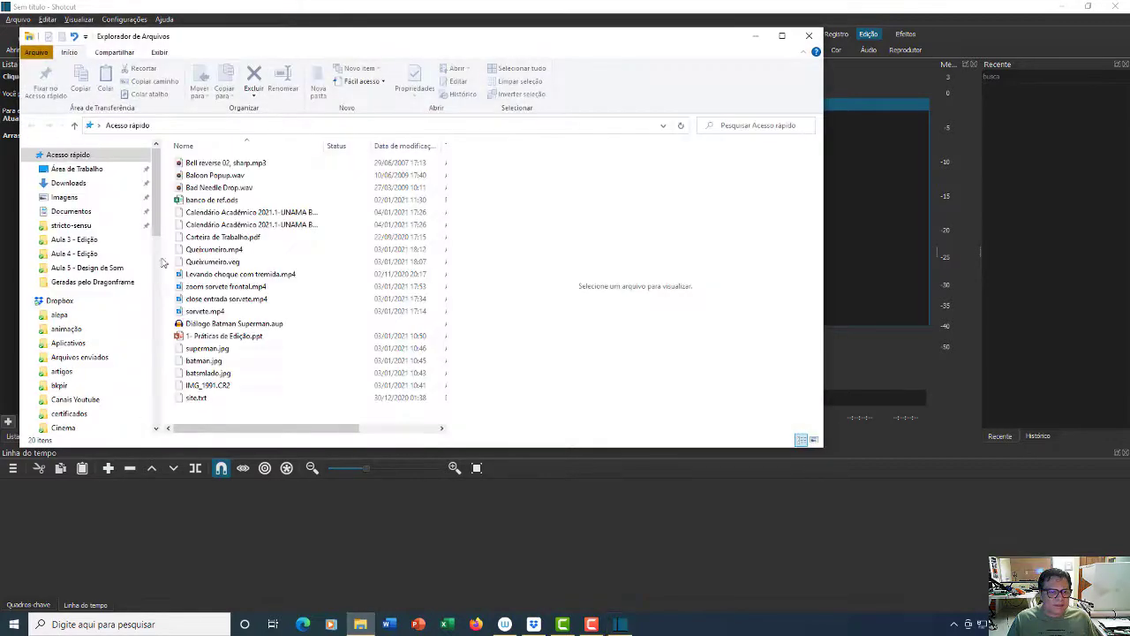
{"action": "left_click", "coordinate": [781, 36]}
{"action": "left_click_drag", "start_coordinate": [137, 313], "coordinate": [137, 530]}
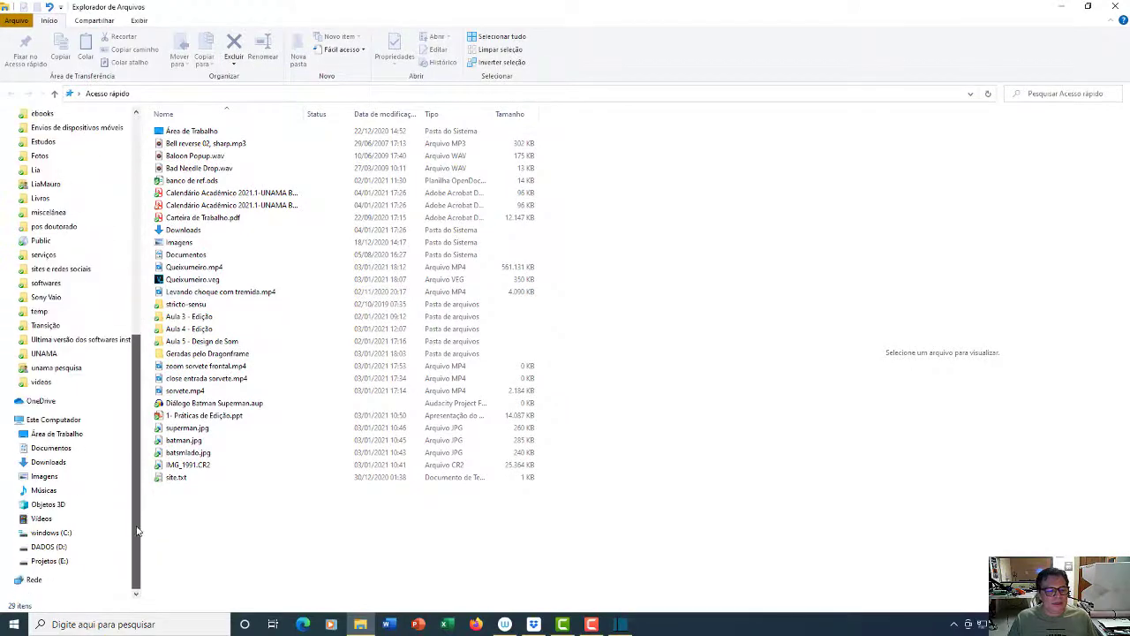
{"action": "left_click", "coordinate": [48, 563]}
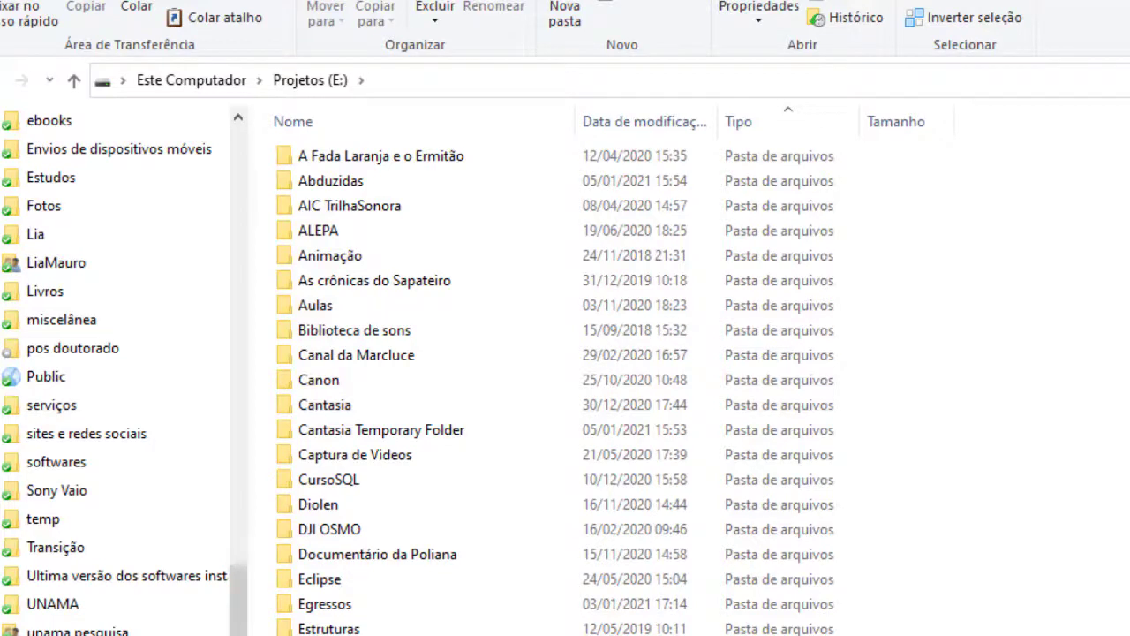
{"action": "double_click", "coordinate": [344, 179]}
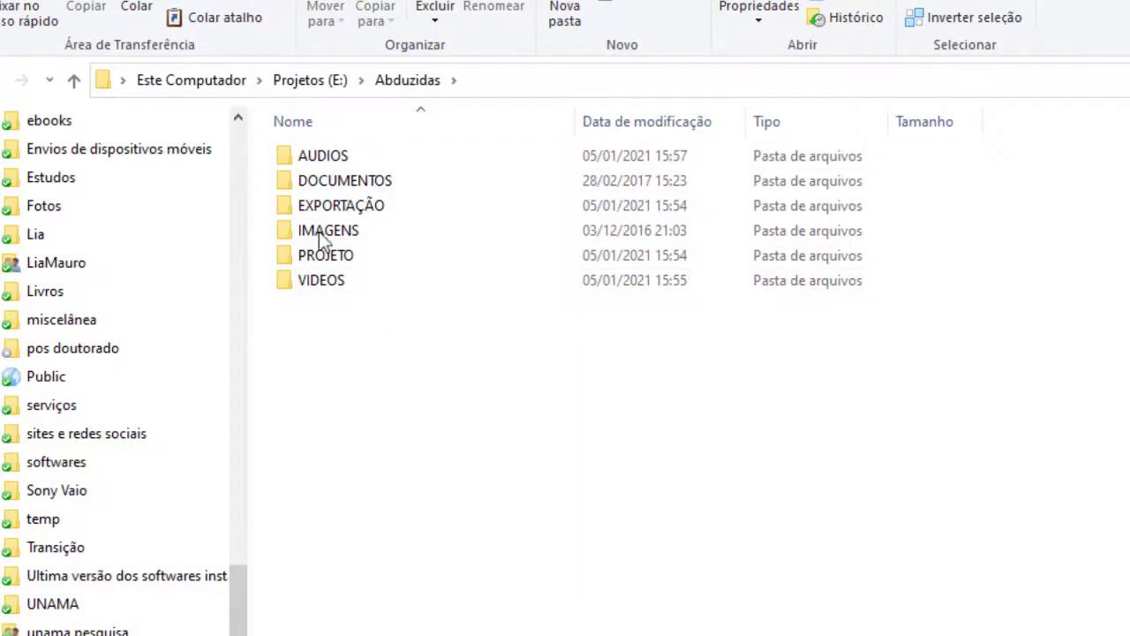
Examine the Abduzidas project's folder structure, including the contents of the VIDEOS and AUDIOS subfolders
{"action": "mouse_move", "coordinate": [340, 168]}
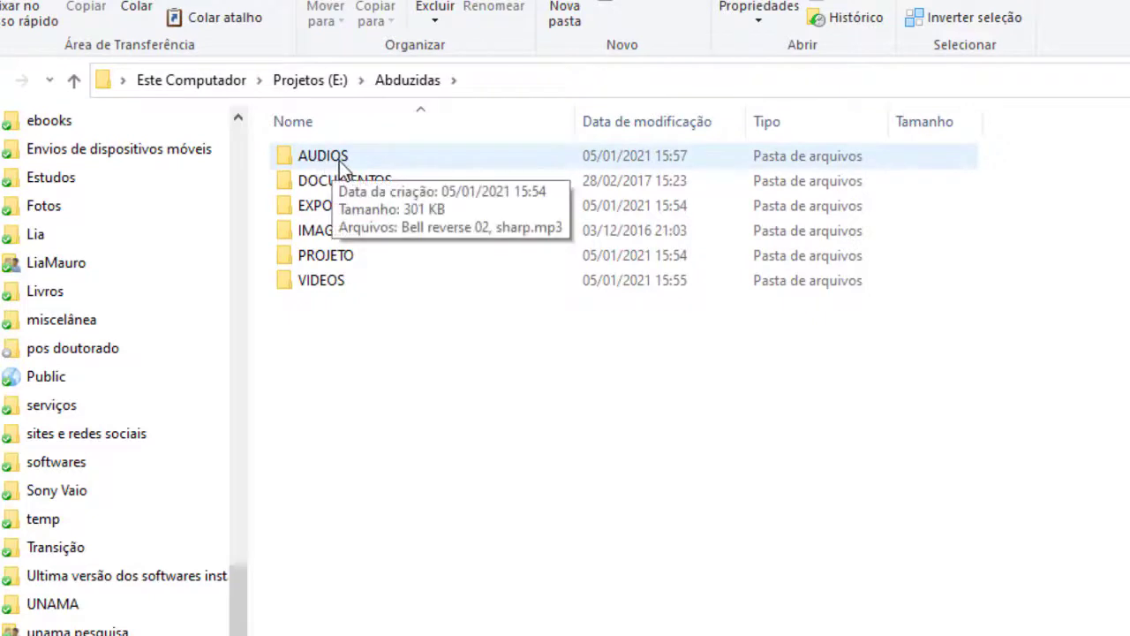
{"action": "mouse_move", "coordinate": [380, 191]}
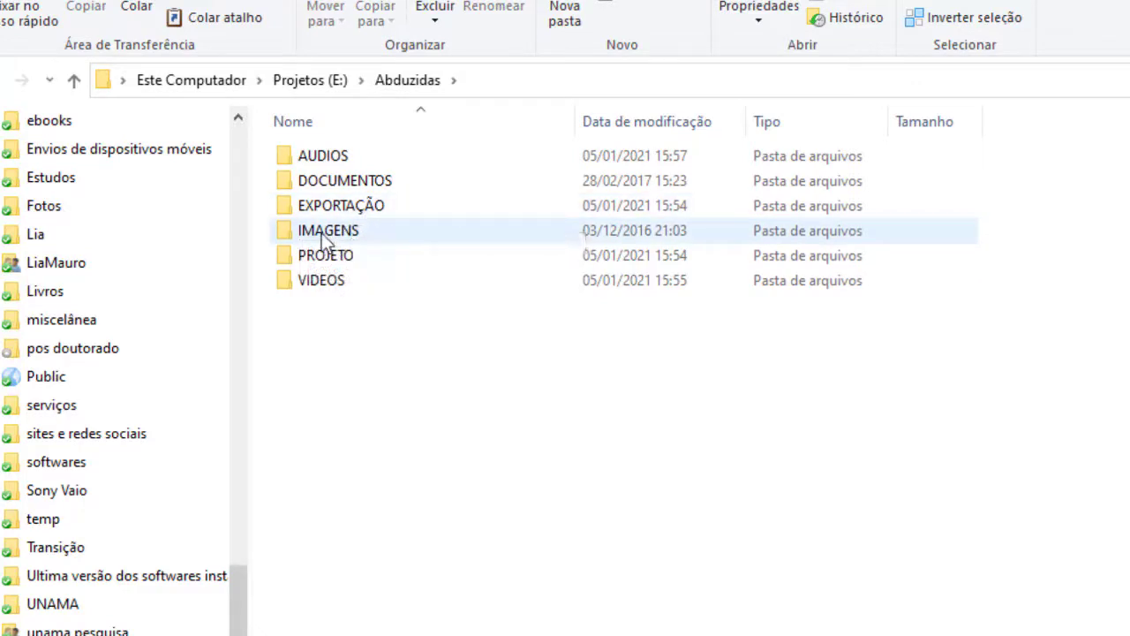
{"action": "mouse_move", "coordinate": [327, 241]}
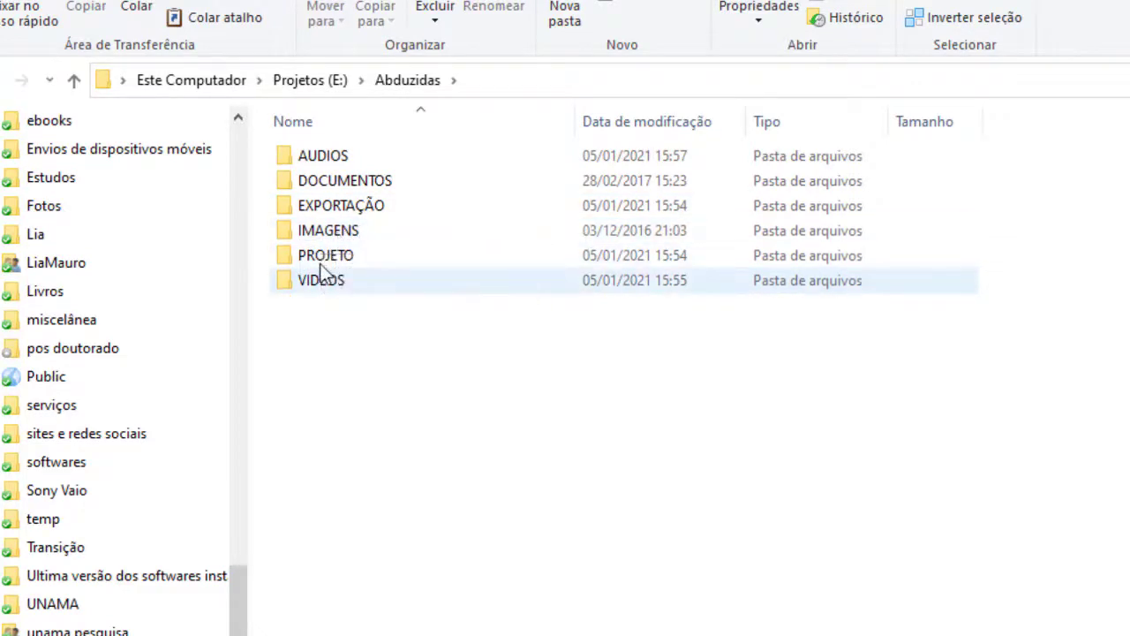
{"action": "mouse_move", "coordinate": [358, 259]}
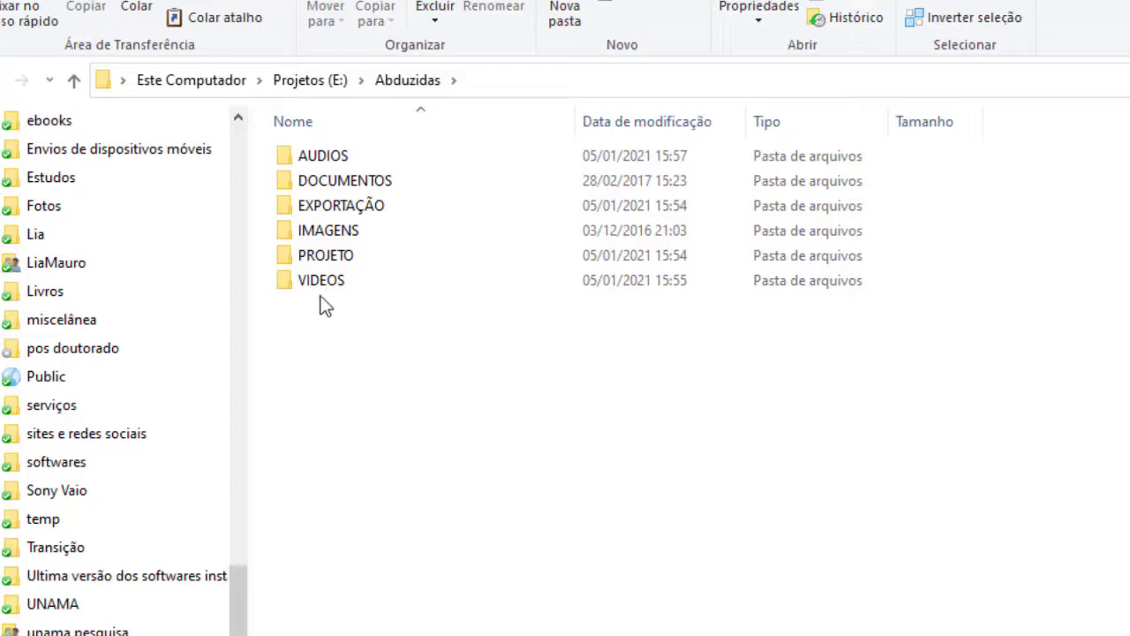
{"action": "double_click", "coordinate": [325, 284]}
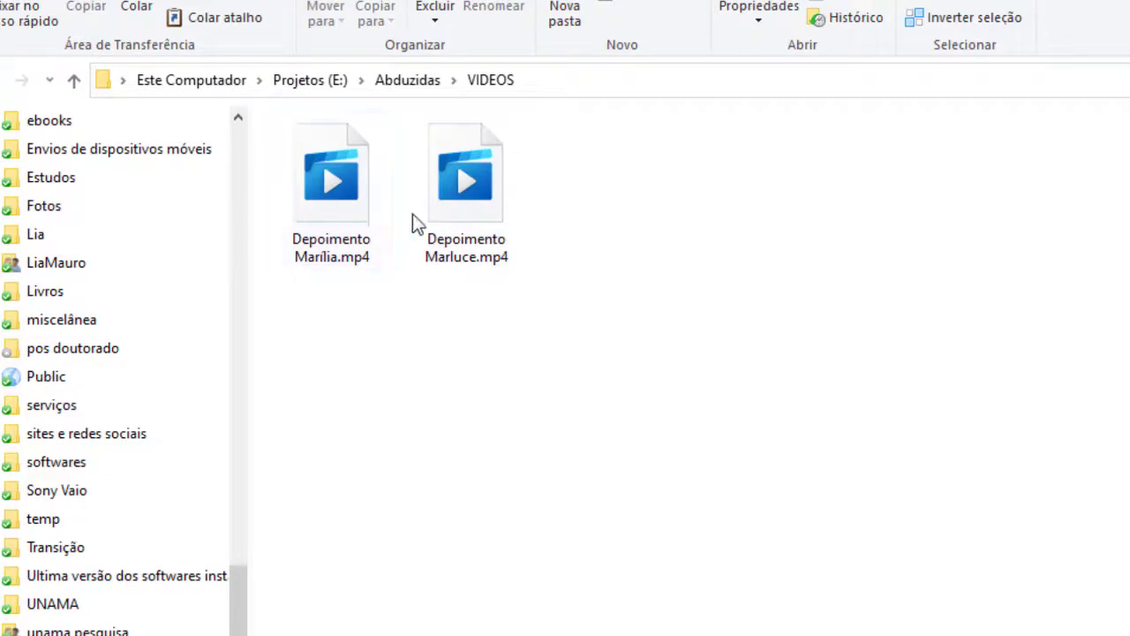
{"action": "left_click", "coordinate": [412, 83]}
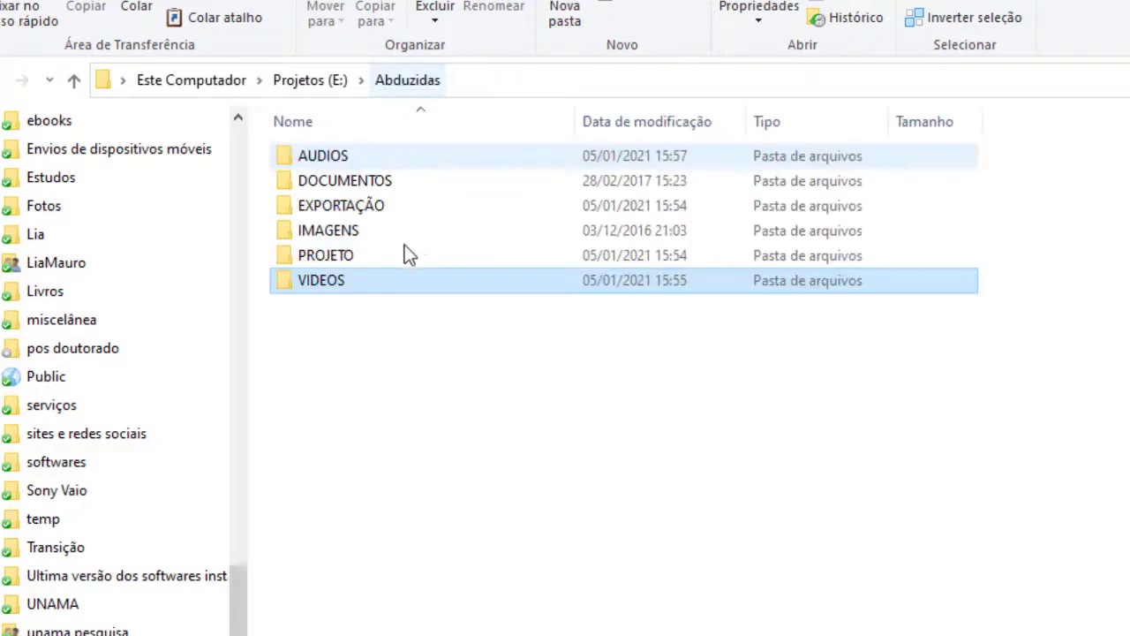
{"action": "double_click", "coordinate": [336, 159]}
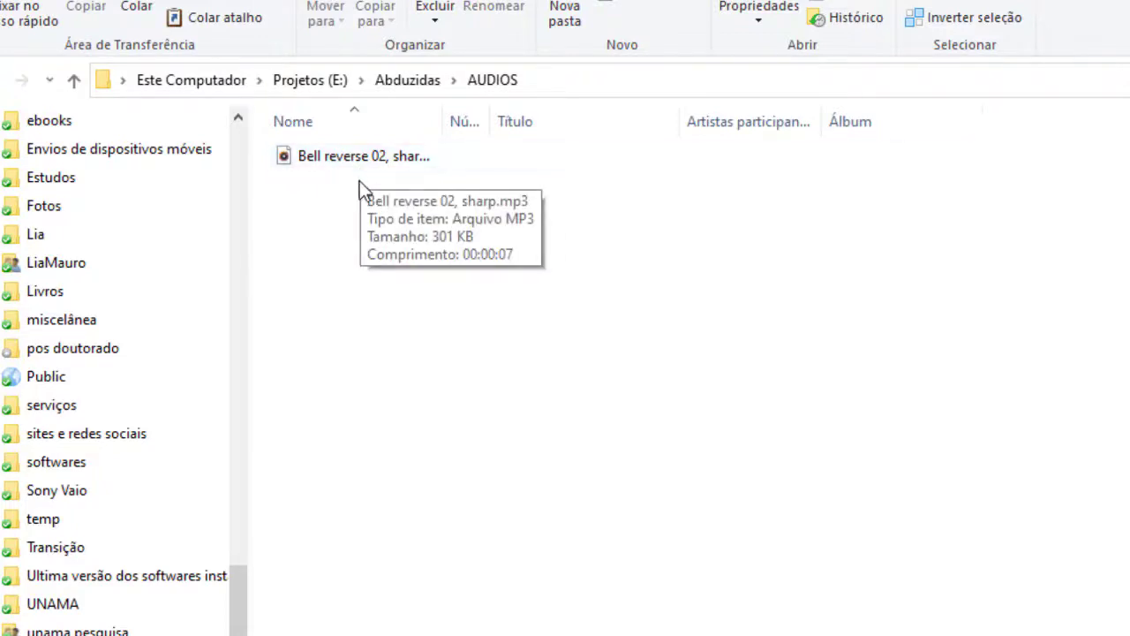
{"action": "left_click", "coordinate": [408, 80]}
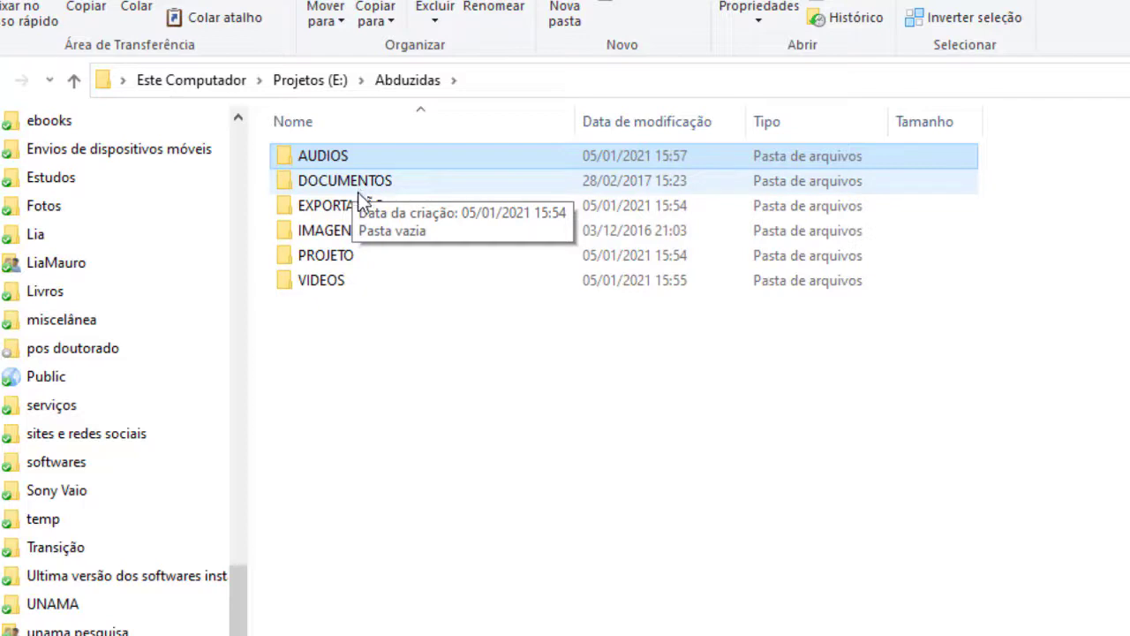
{"action": "left_click", "coordinate": [485, 458]}
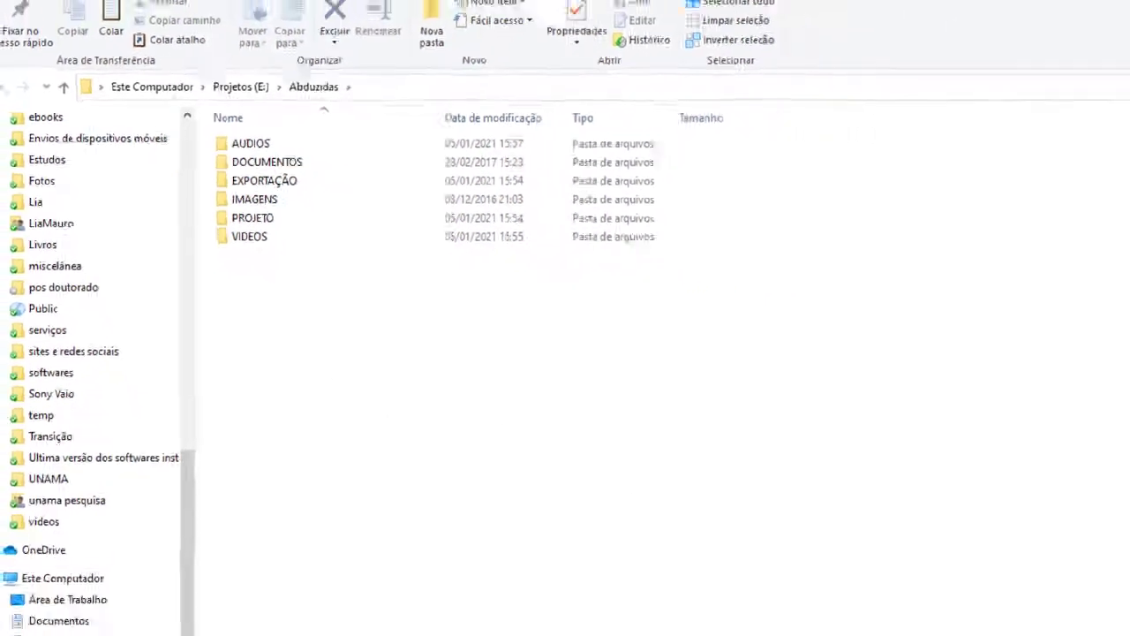
Switch back to Shotcut and review the new project's video mode options, leaving it on Automático
{"action": "left_click", "coordinate": [623, 627]}
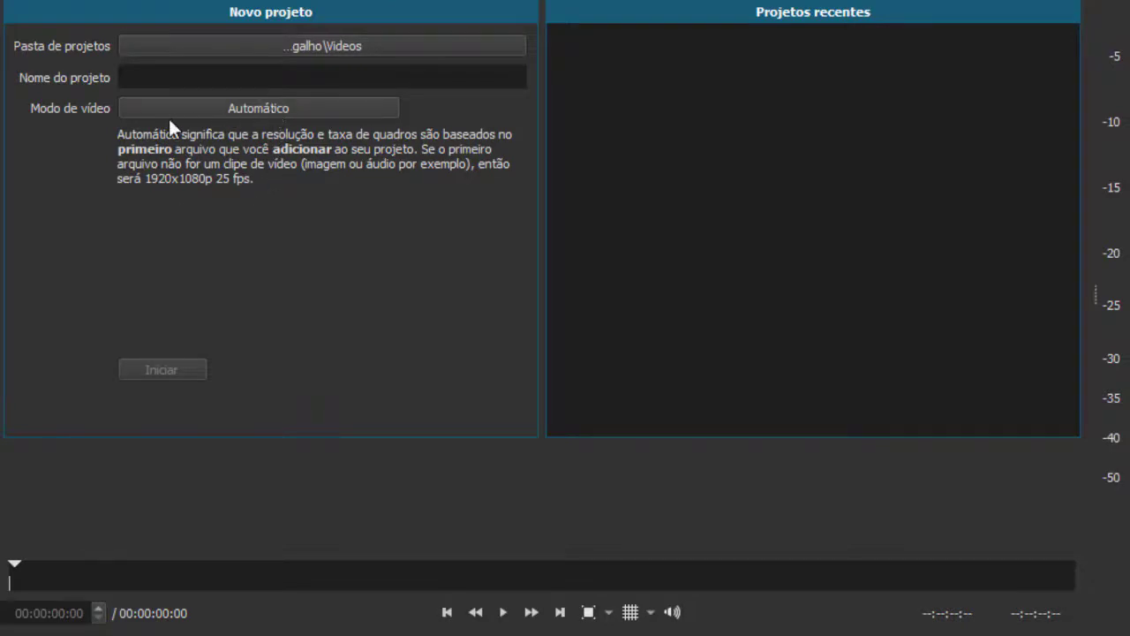
{"action": "left_click", "coordinate": [303, 110]}
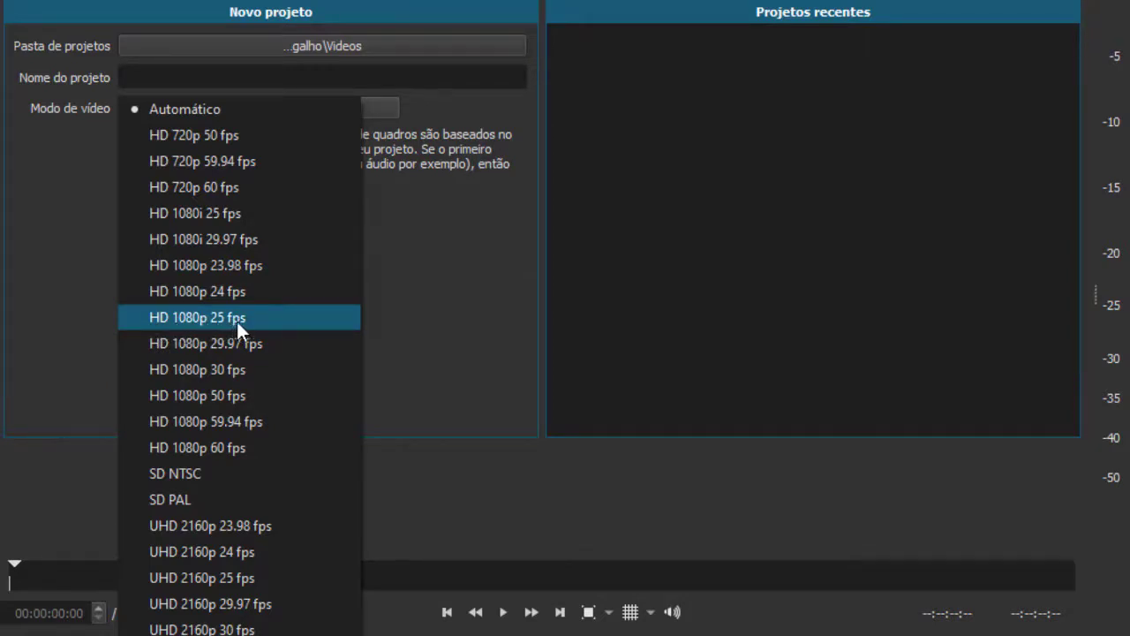
{"action": "left_click", "coordinate": [425, 247]}
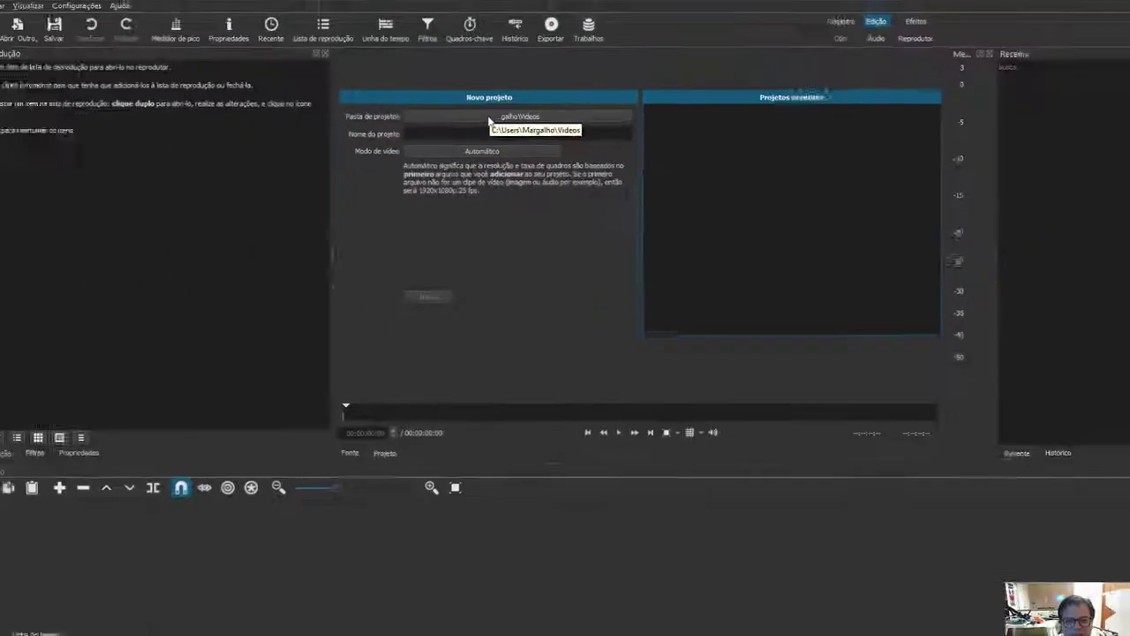
Set the new project's folder to E:\Abduzidas\PROJETO
{"action": "left_click", "coordinate": [489, 116]}
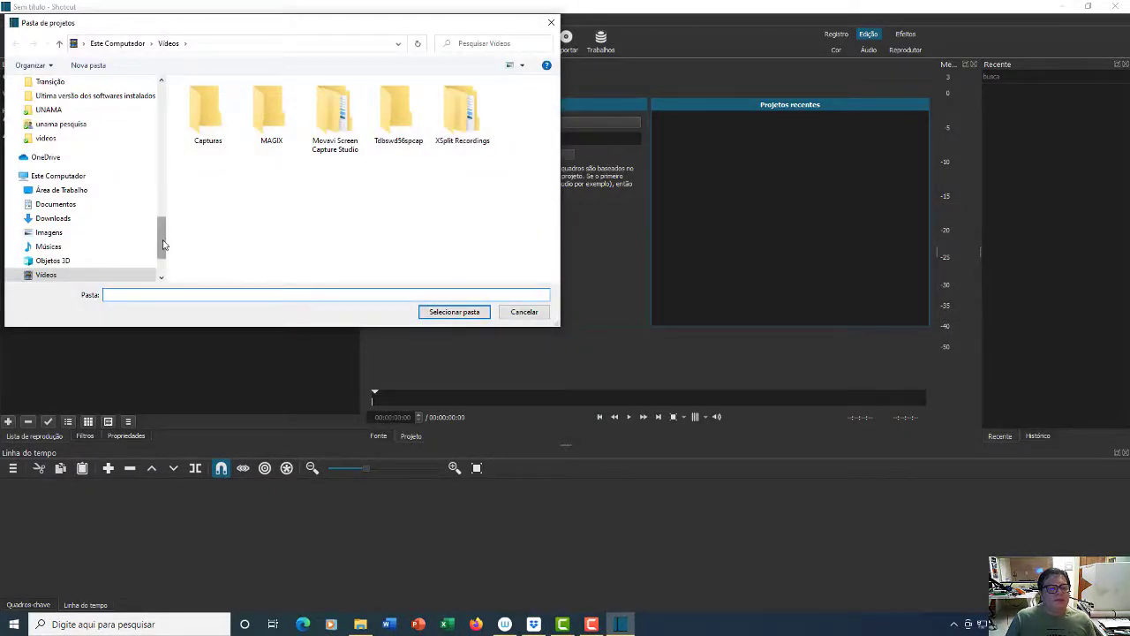
{"action": "scroll", "coordinate": [165, 241], "scroll_direction": "down", "scroll_amount": 2}
{"action": "left_click", "coordinate": [51, 247]}
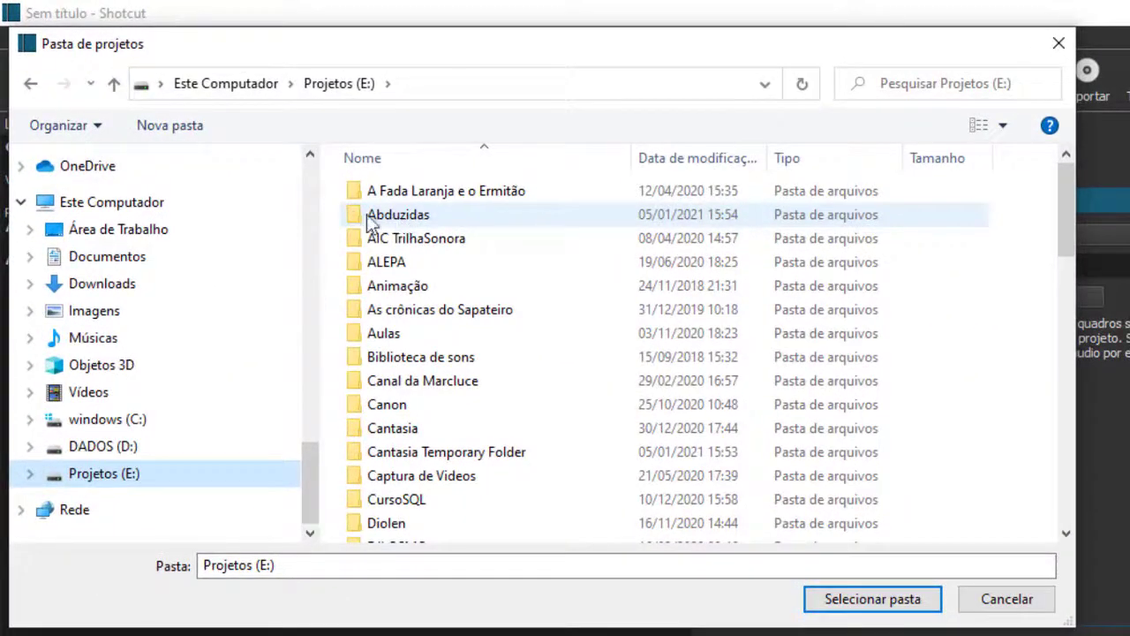
{"action": "double_click", "coordinate": [395, 215]}
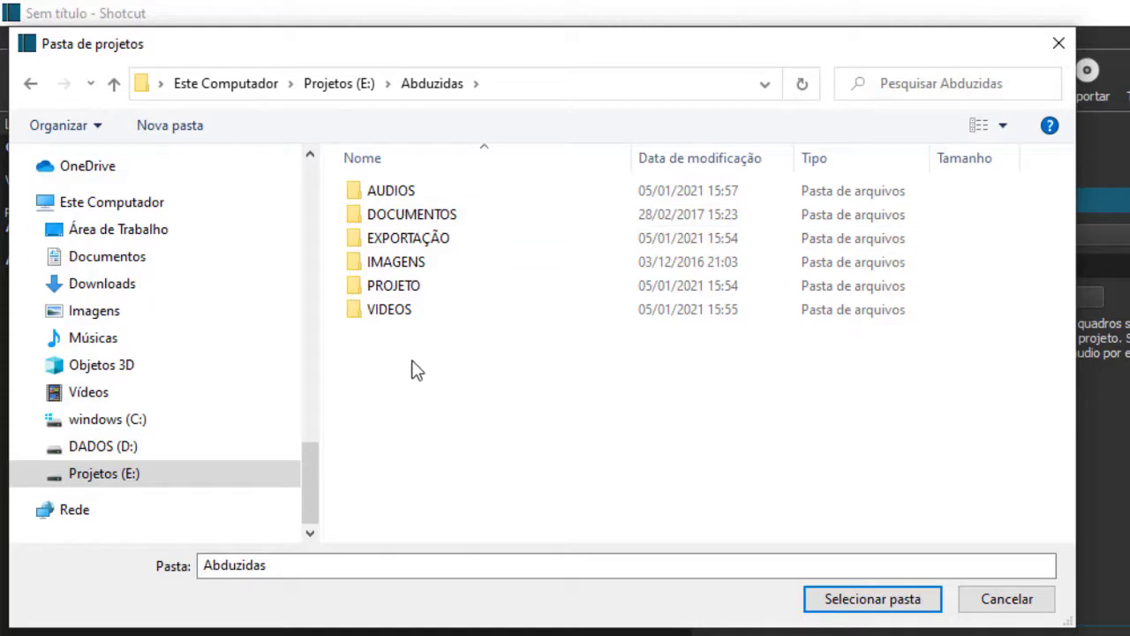
{"action": "double_click", "coordinate": [377, 291]}
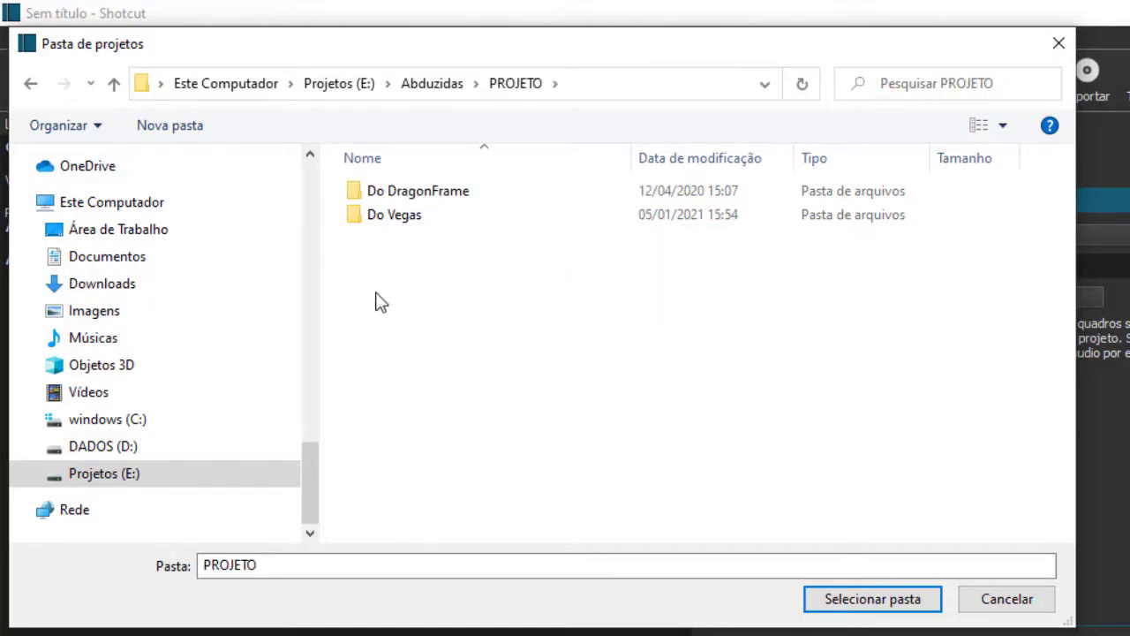
{"action": "left_click", "coordinate": [899, 607]}
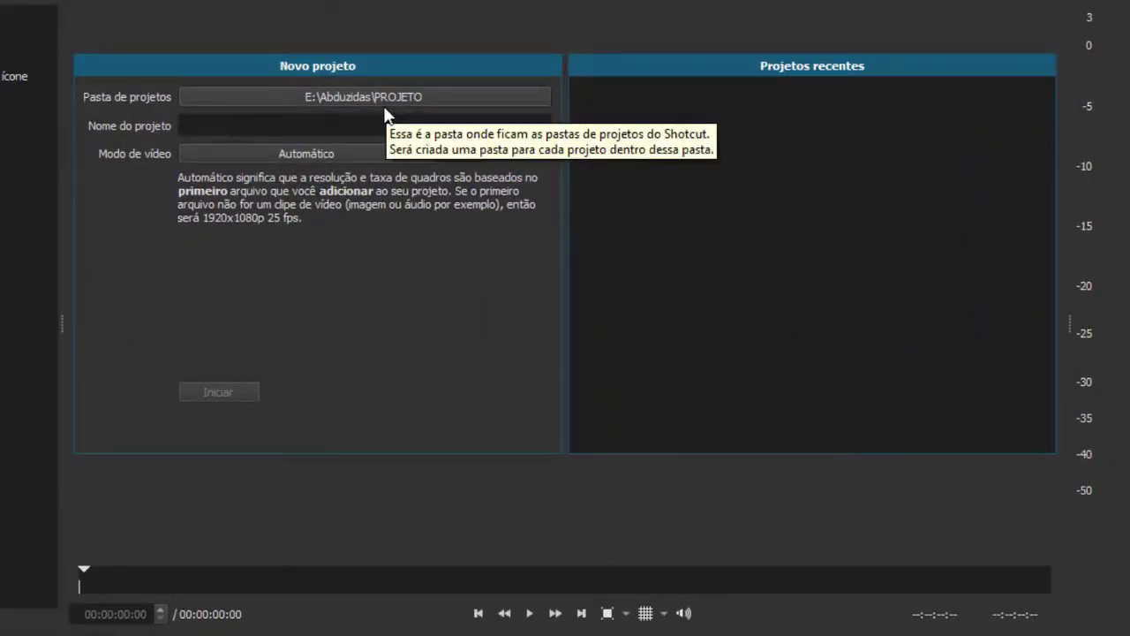
Name the new project Abduzidas and start it with the Automático video mode
{"action": "left_click", "coordinate": [316, 130]}
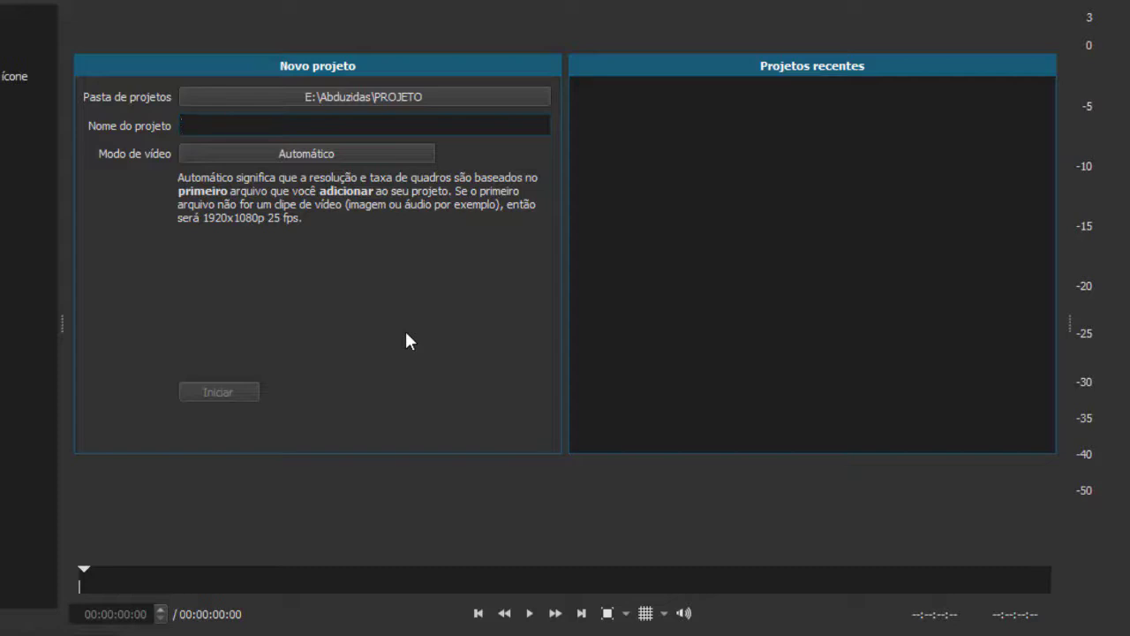
{"action": "type", "text": "Ad"}
{"action": "key", "text": "BackSpace"}
{"action": "type", "text": "bduzidas"}
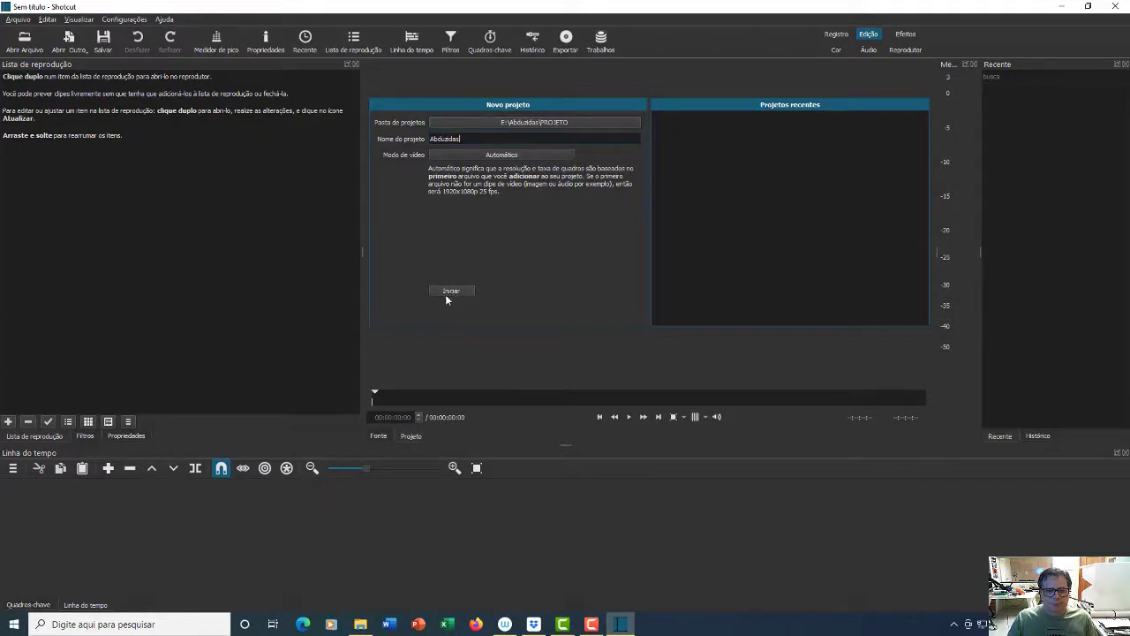
{"action": "left_click", "coordinate": [450, 290]}
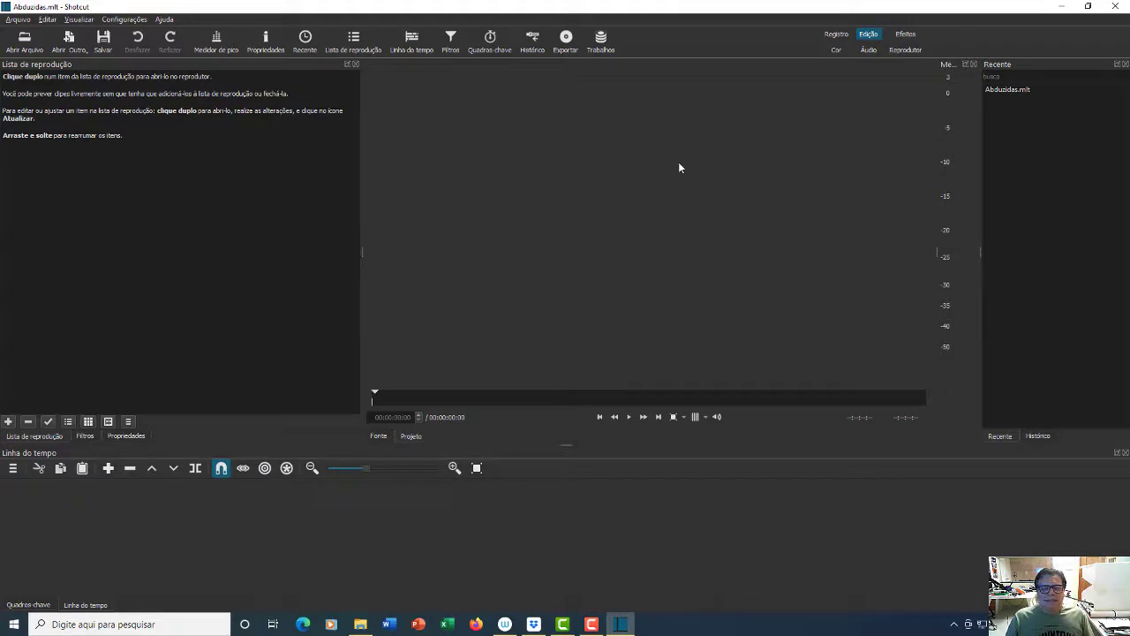
Review the Edição, Efeitos, Cor, Áudio and Reprodutor layouts, ending on the Edição layout
{"action": "left_click", "coordinate": [868, 37]}
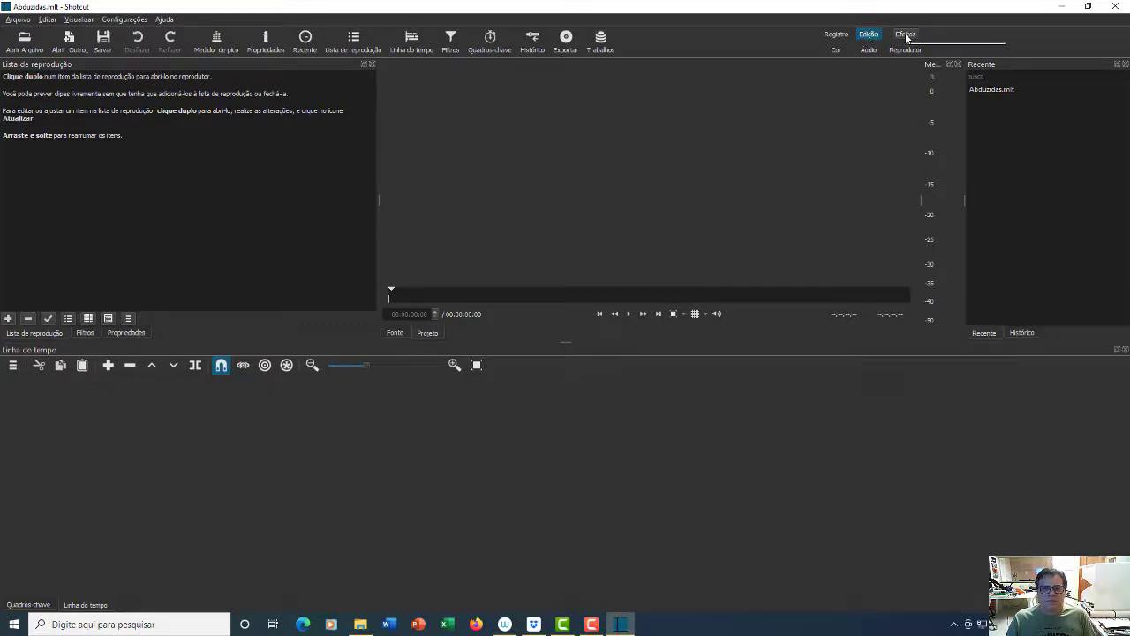
{"action": "left_click", "coordinate": [907, 35]}
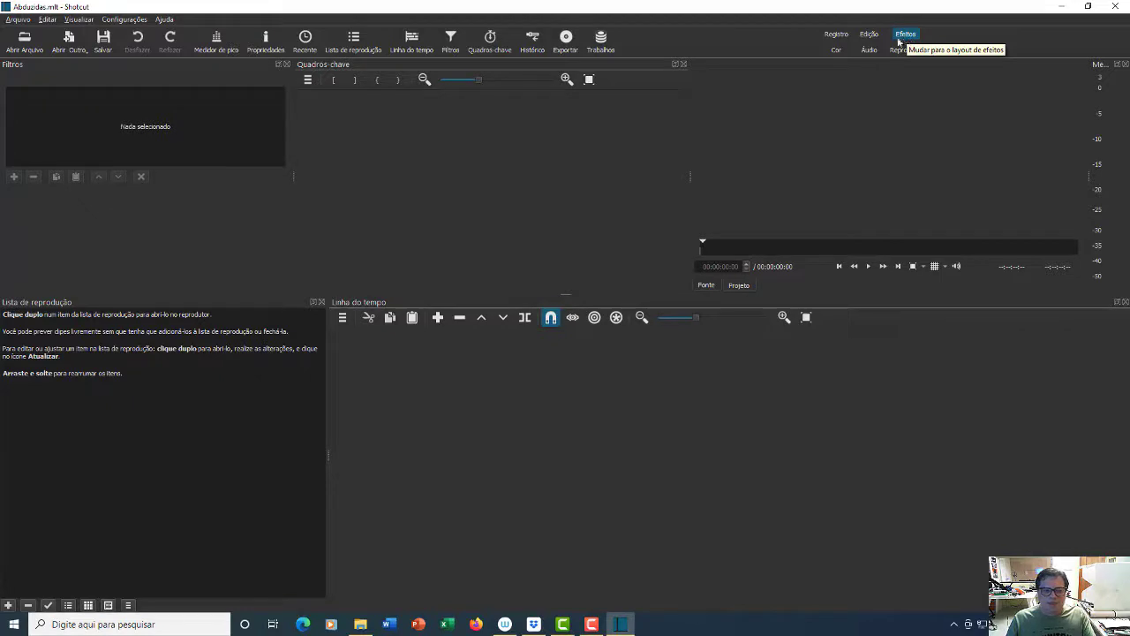
{"action": "left_click", "coordinate": [837, 50]}
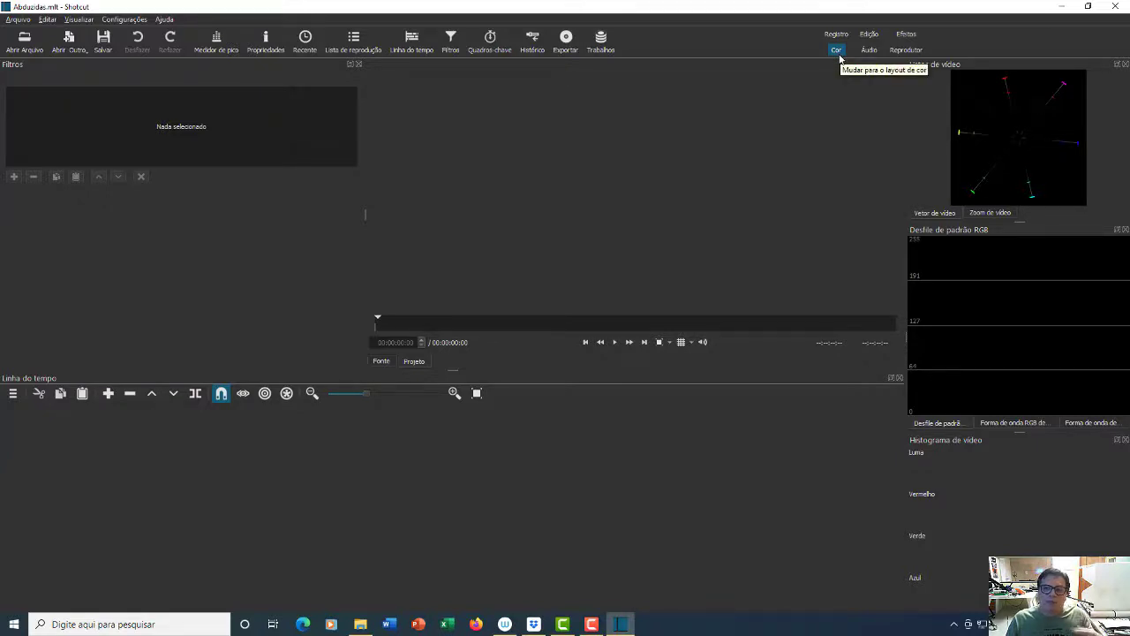
{"action": "left_click", "coordinate": [873, 53]}
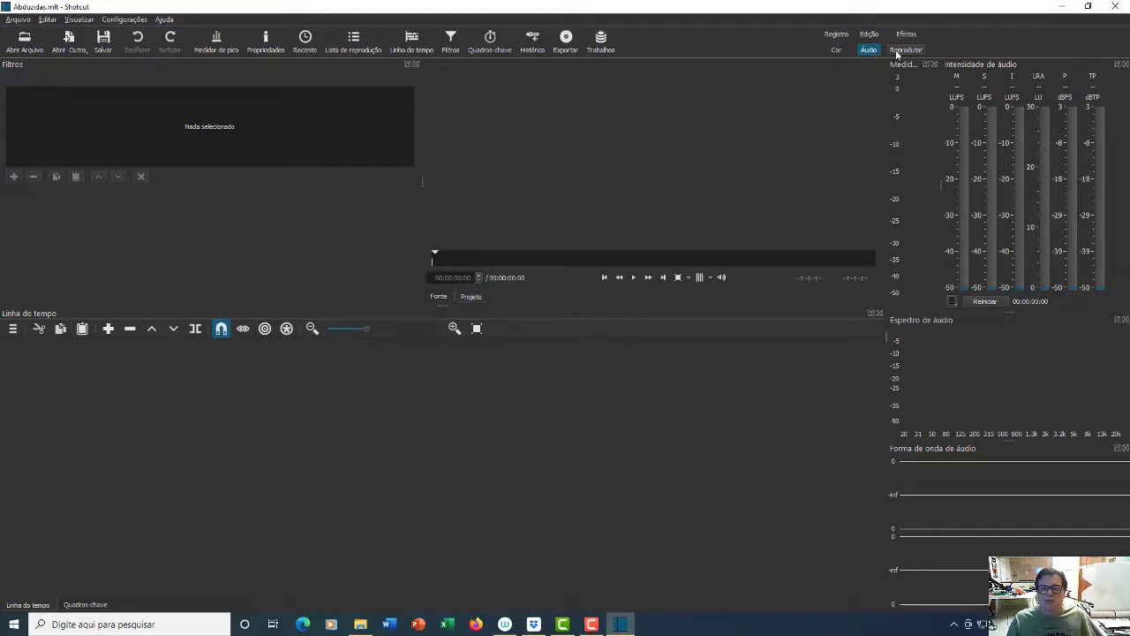
{"action": "left_click", "coordinate": [897, 53]}
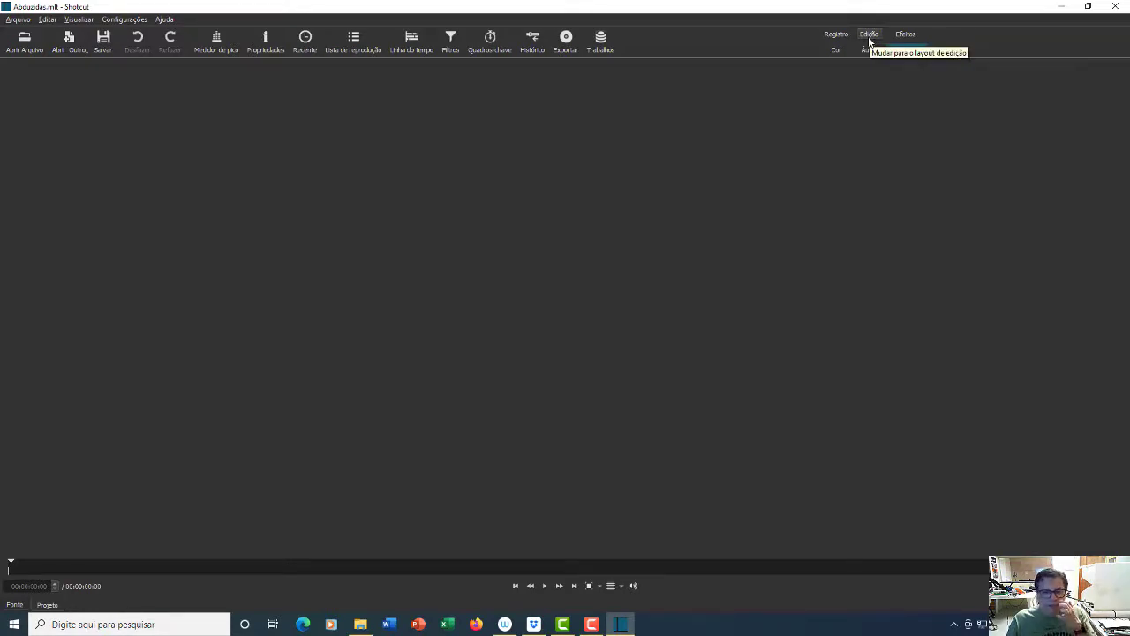
{"action": "left_click", "coordinate": [869, 37]}
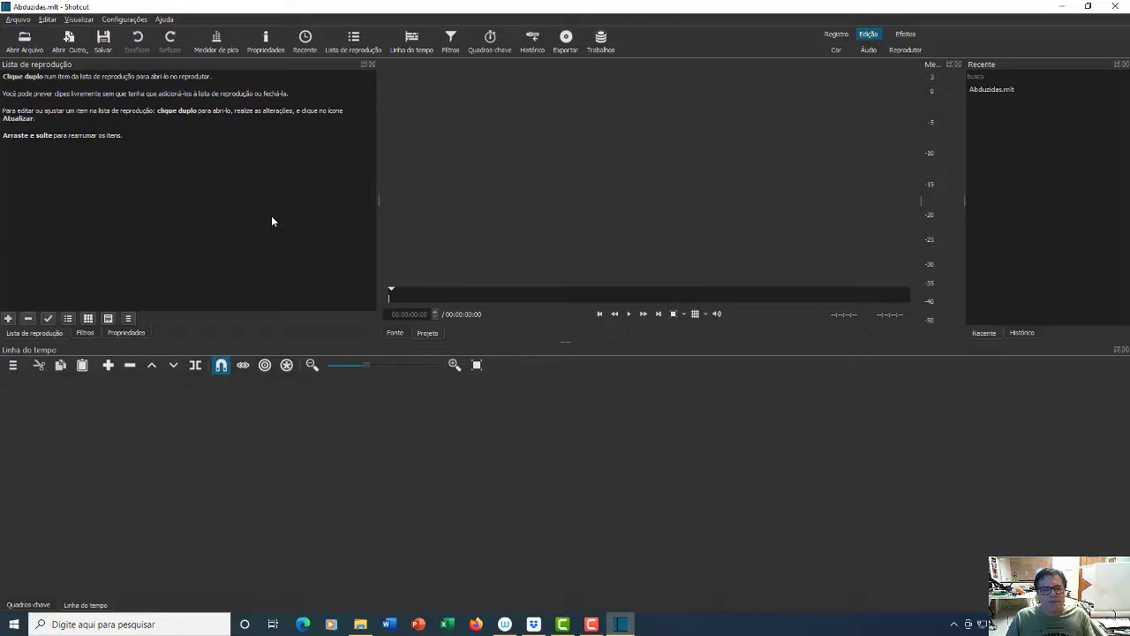
Open the first Depoimento MP4 video from the Abduzidas\VIDEOS folder on the Projetos (E:) drive
{"action": "left_click", "coordinate": [30, 51]}
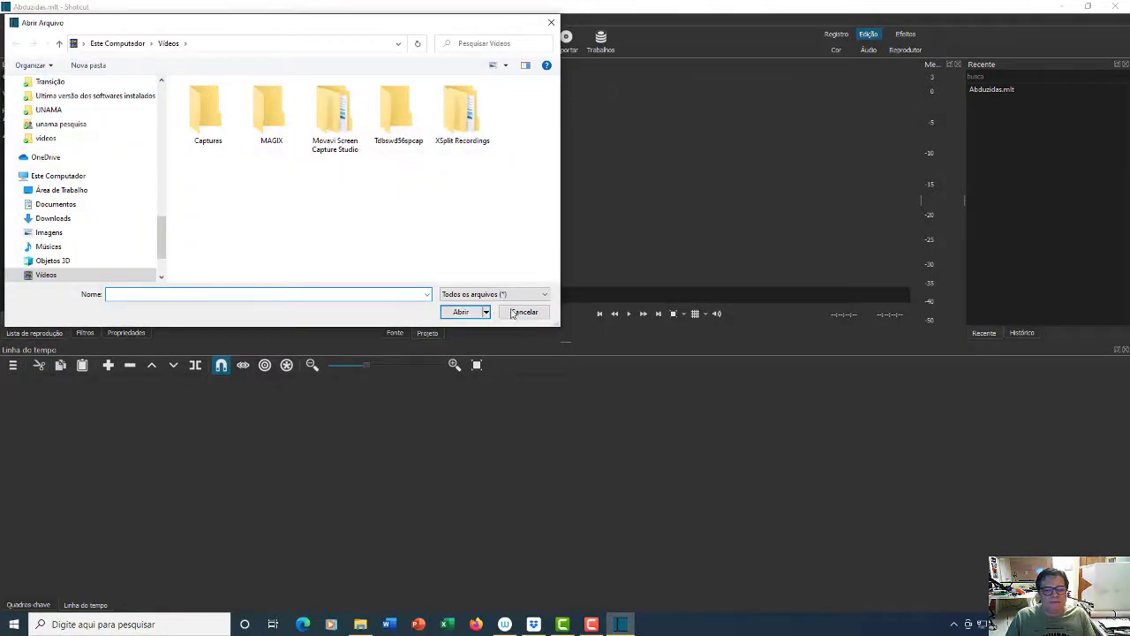
{"action": "left_click", "coordinate": [507, 314]}
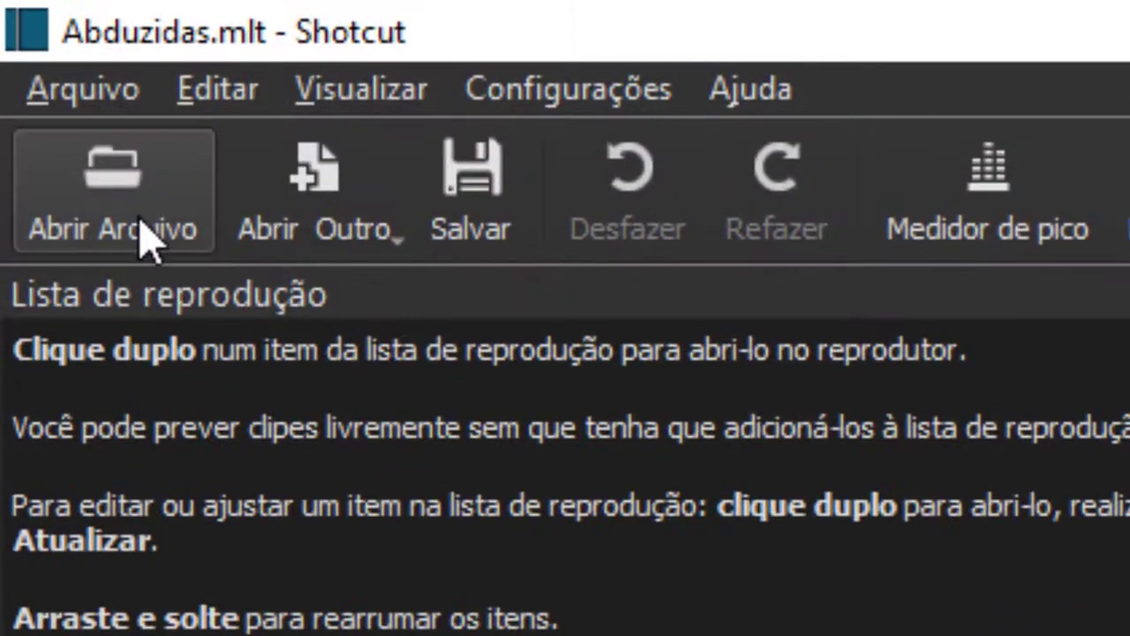
{"action": "left_click", "coordinate": [142, 225]}
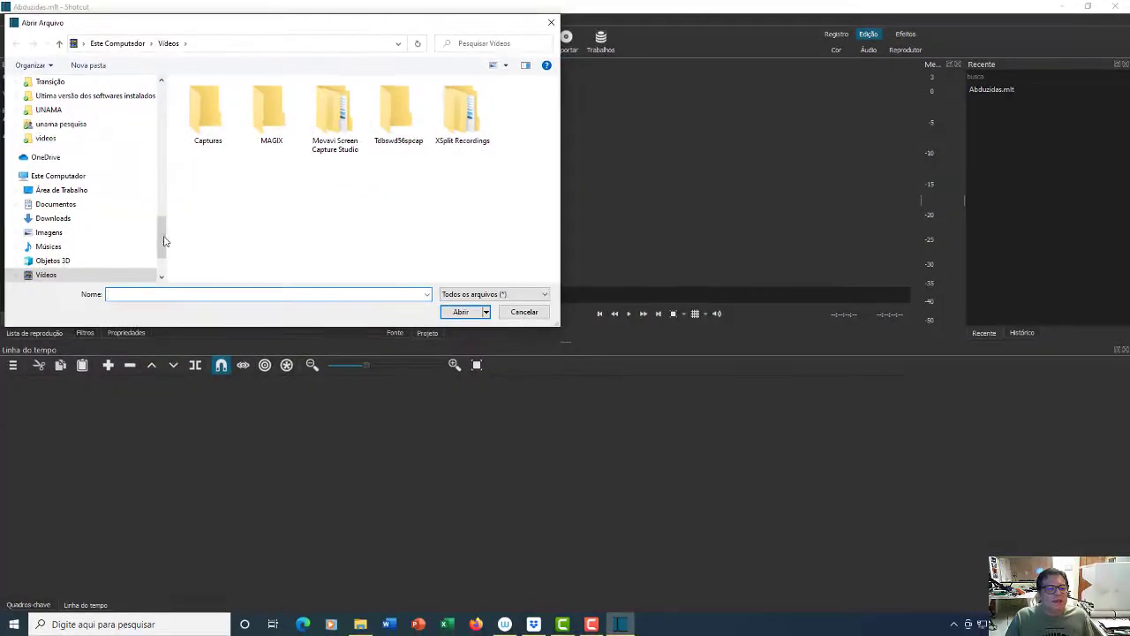
{"action": "left_click_drag", "start_coordinate": [161, 239], "coordinate": [160, 261]}
{"action": "left_click", "coordinate": [52, 246]}
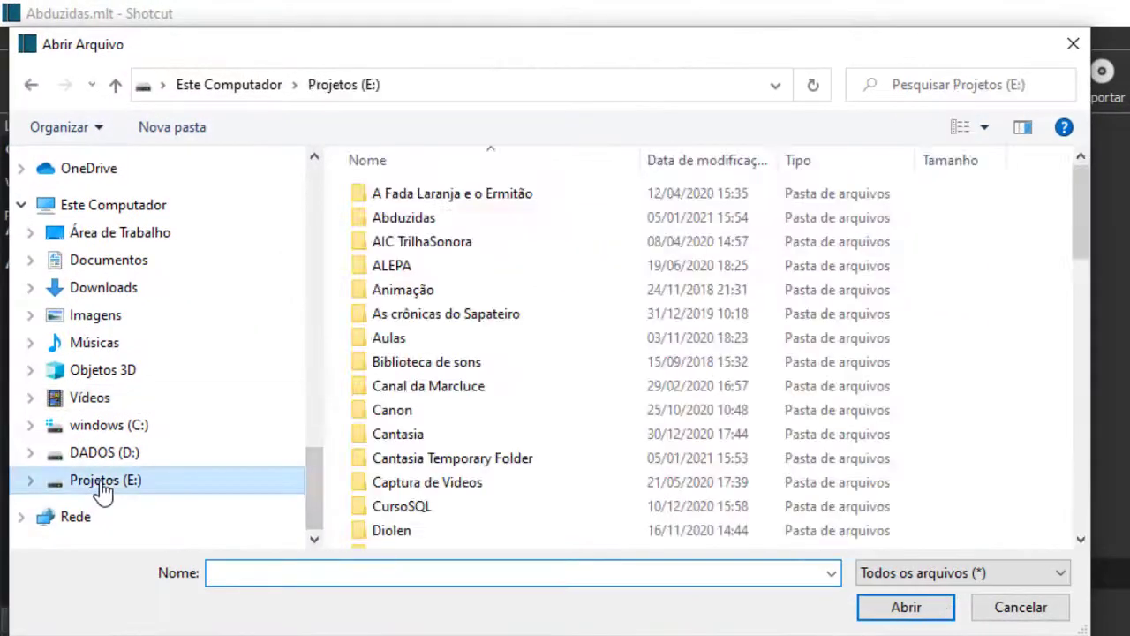
{"action": "double_click", "coordinate": [412, 223]}
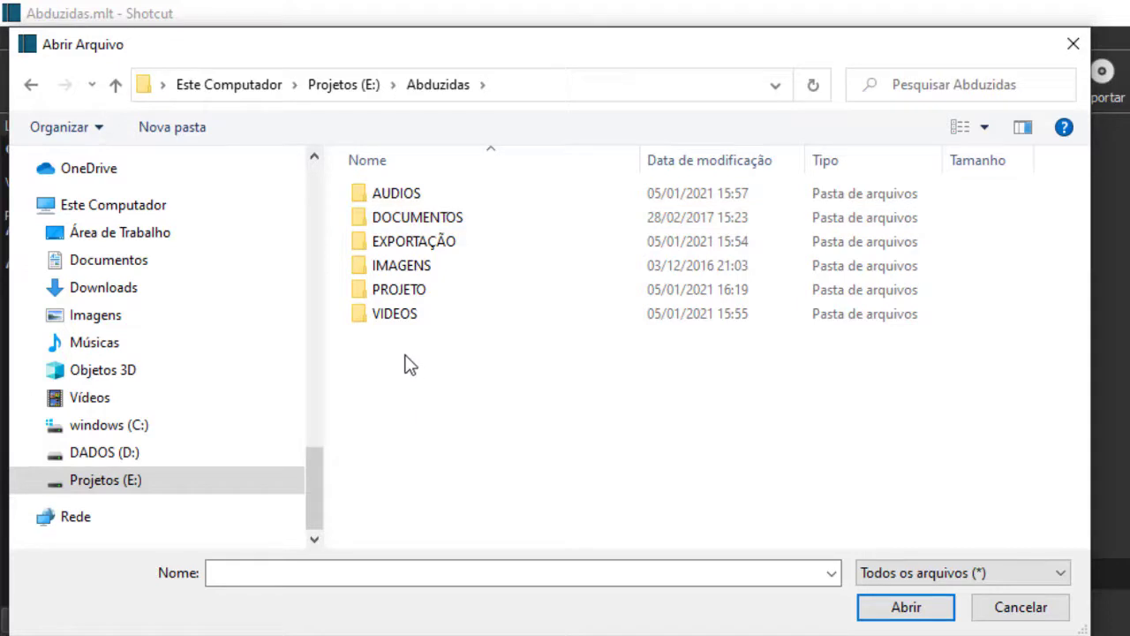
{"action": "double_click", "coordinate": [403, 316]}
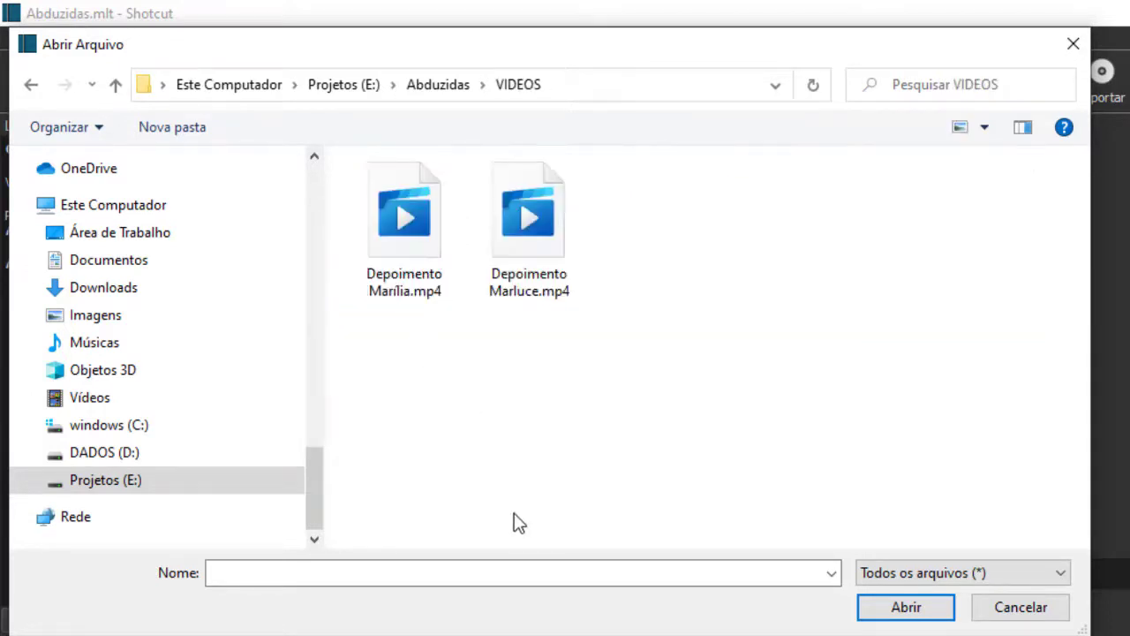
{"action": "left_click", "coordinate": [411, 289]}
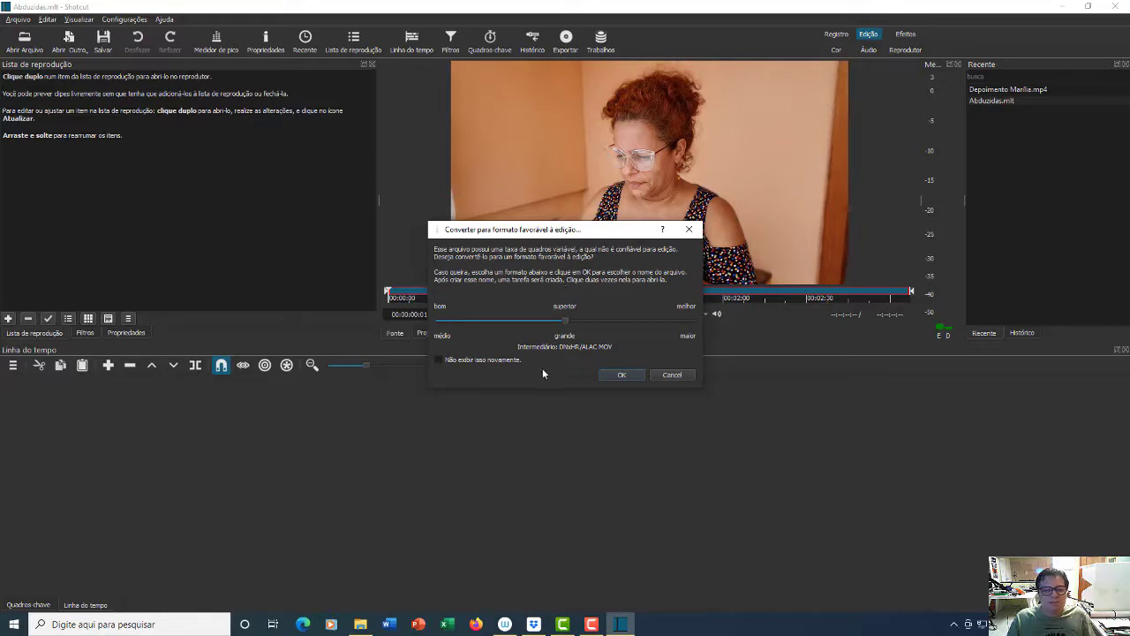
Convert the opened clip to an intermediate DNxHR/ALAC MOV saved in the Abduzidas\VIDEOS folder and add the converted clip to the playlist
{"action": "left_click", "coordinate": [629, 375]}
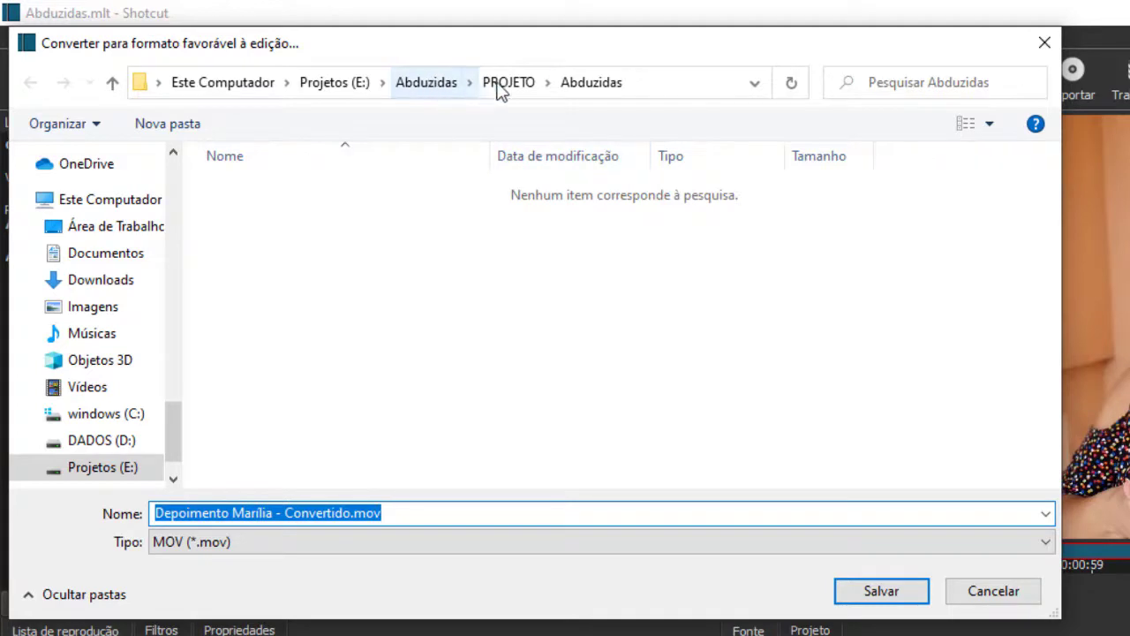
{"action": "left_click", "coordinate": [429, 91]}
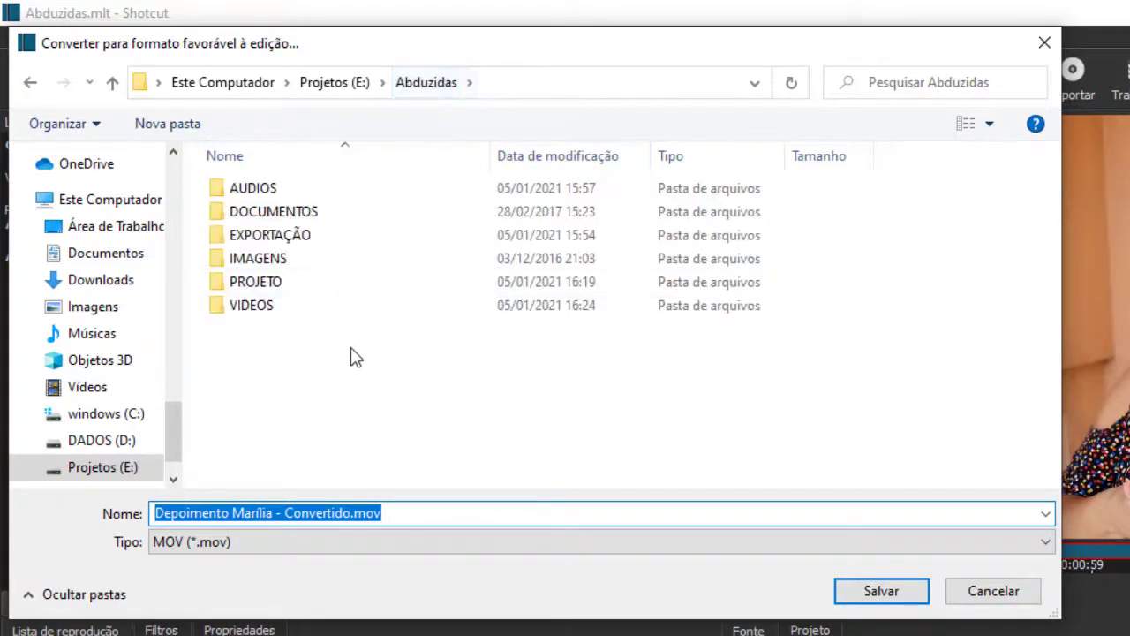
{"action": "double_click", "coordinate": [251, 310]}
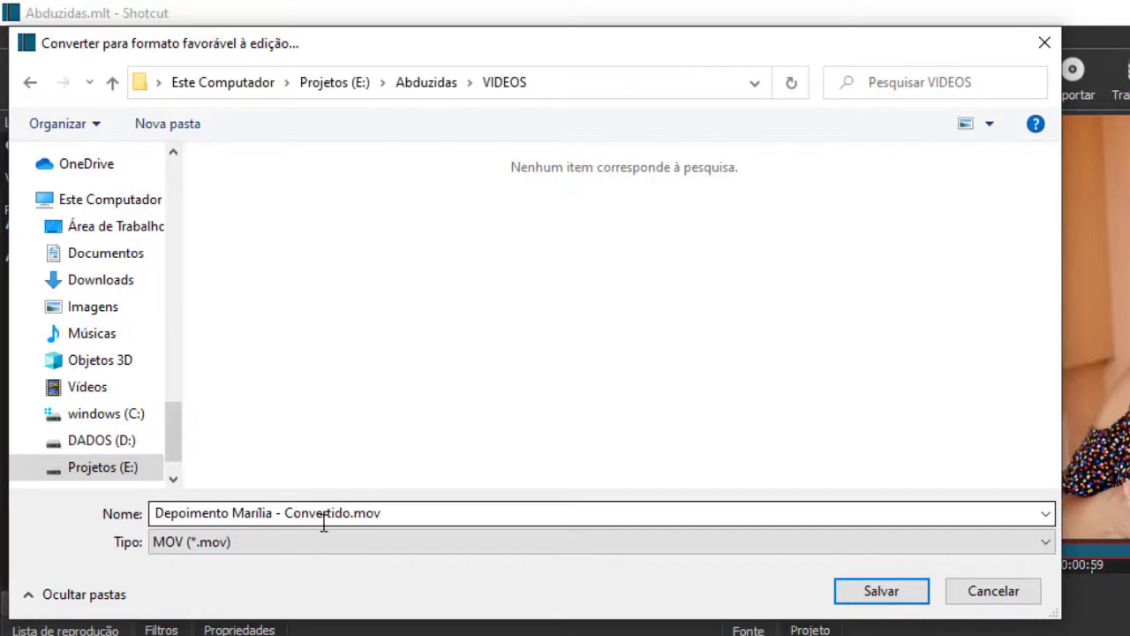
{"action": "left_click", "coordinate": [883, 592]}
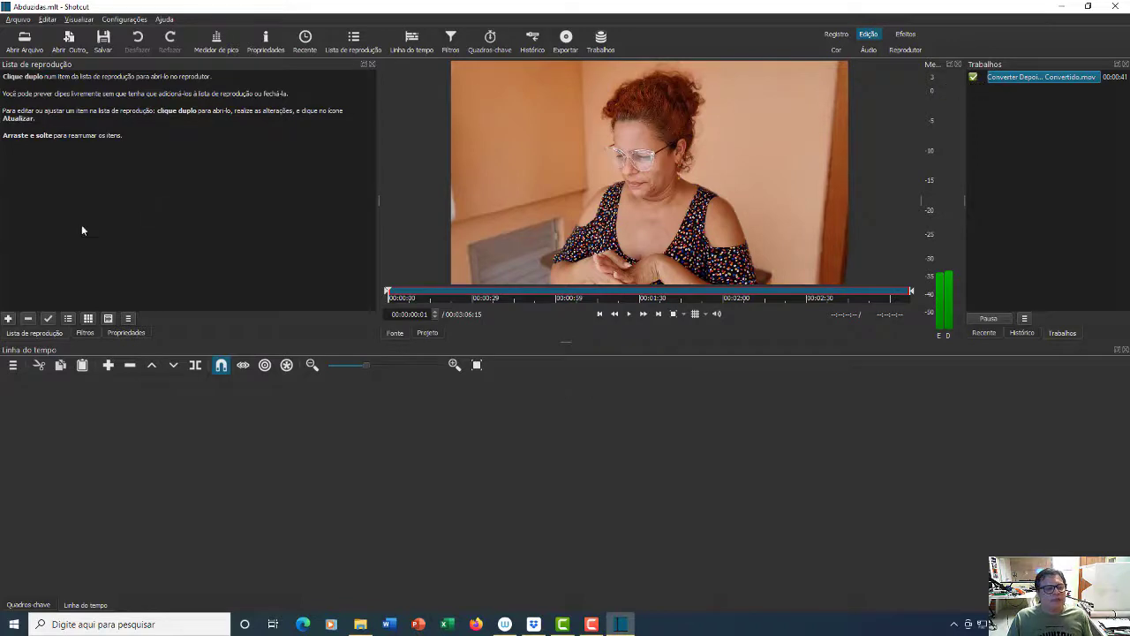
{"action": "left_click", "coordinate": [8, 319]}
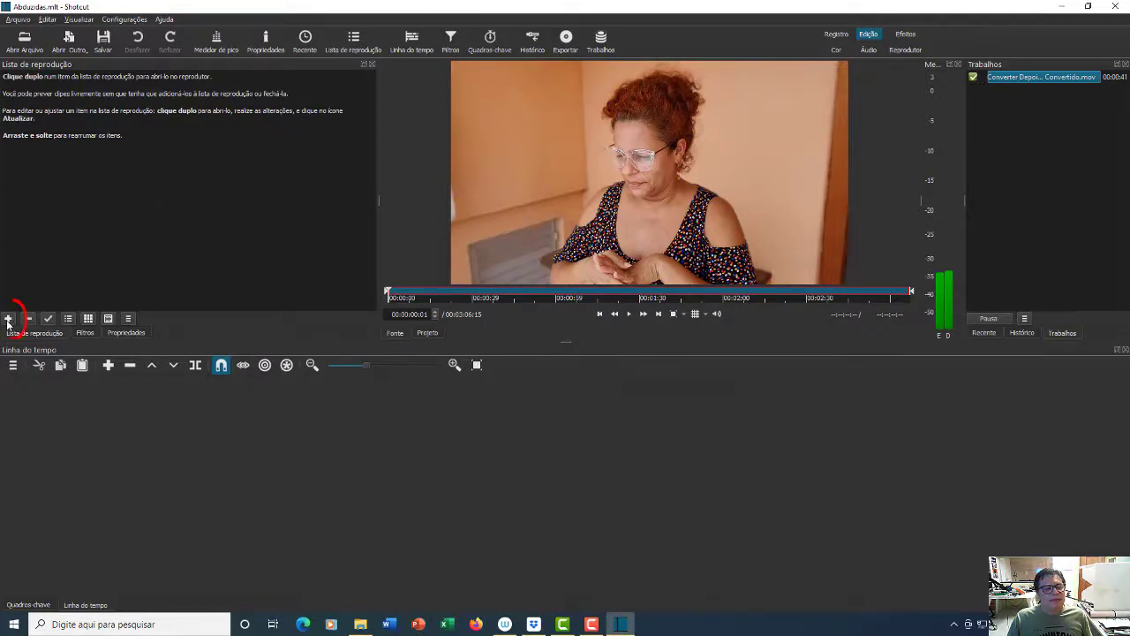
{"action": "left_click", "coordinate": [8, 319]}
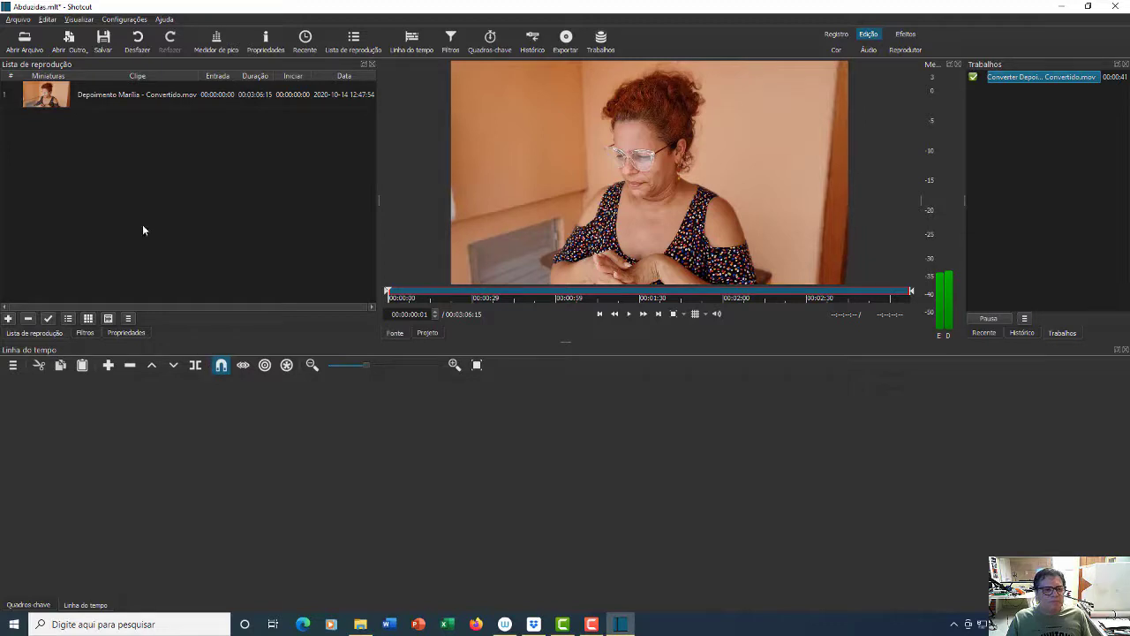
Open the second Depoimento MP4 video from the VIDEOS folder and add its converted MOV to the playlist
{"action": "left_click", "coordinate": [24, 40]}
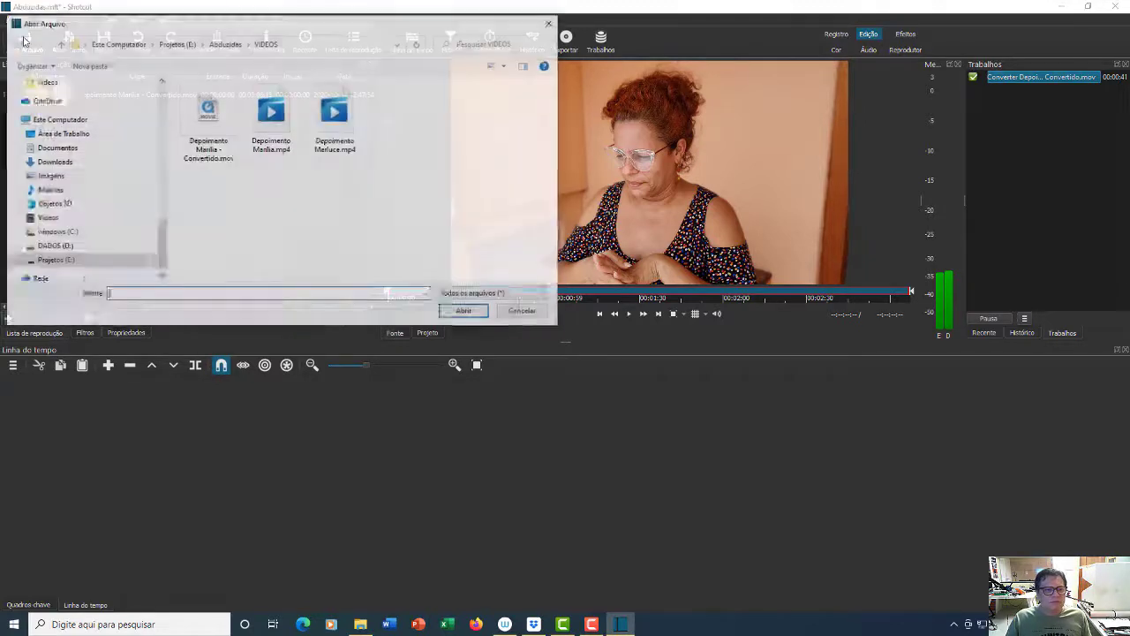
{"action": "left_click", "coordinate": [337, 151]}
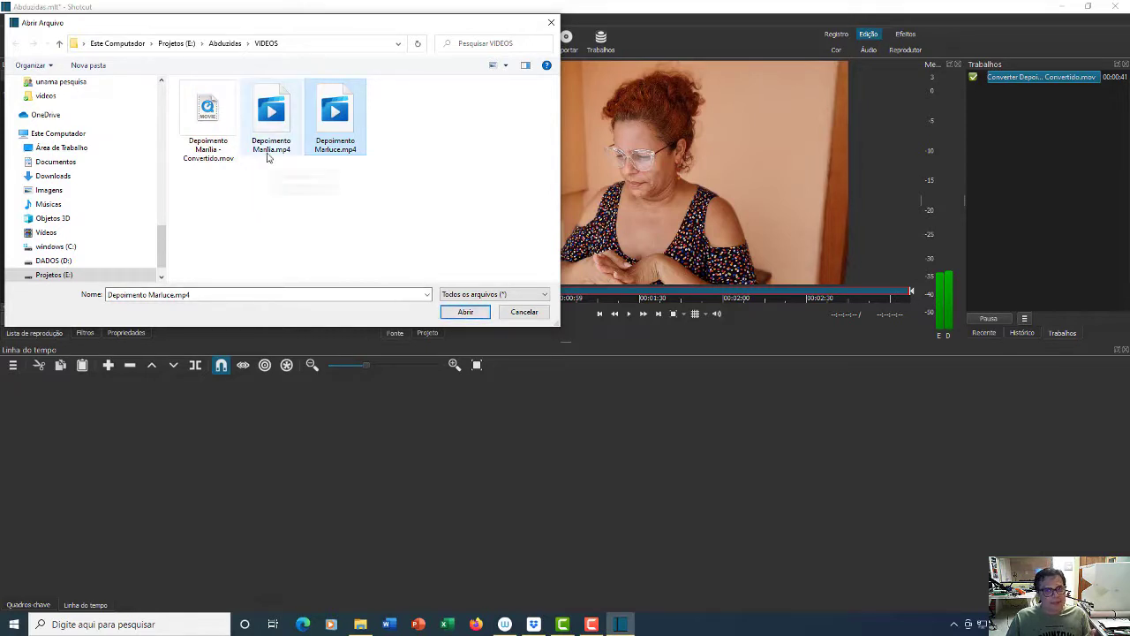
{"action": "left_click", "coordinate": [462, 314]}
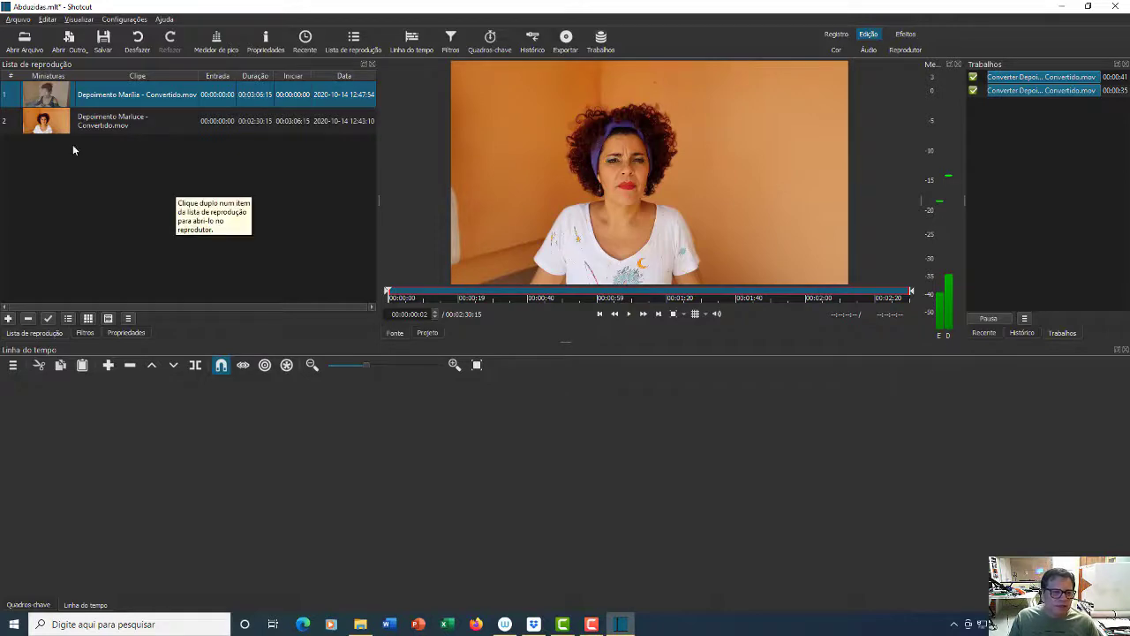
{"action": "left_click", "coordinate": [109, 170]}
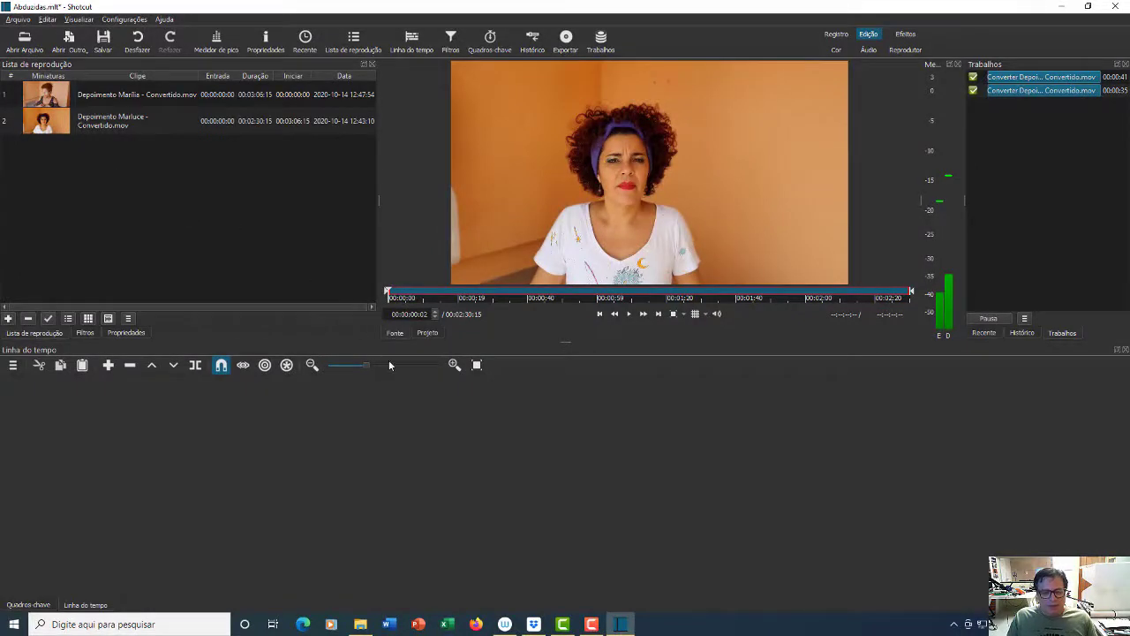
Switch to Paint with a new blank image
{"action": "left_click", "coordinate": [186, 621]}
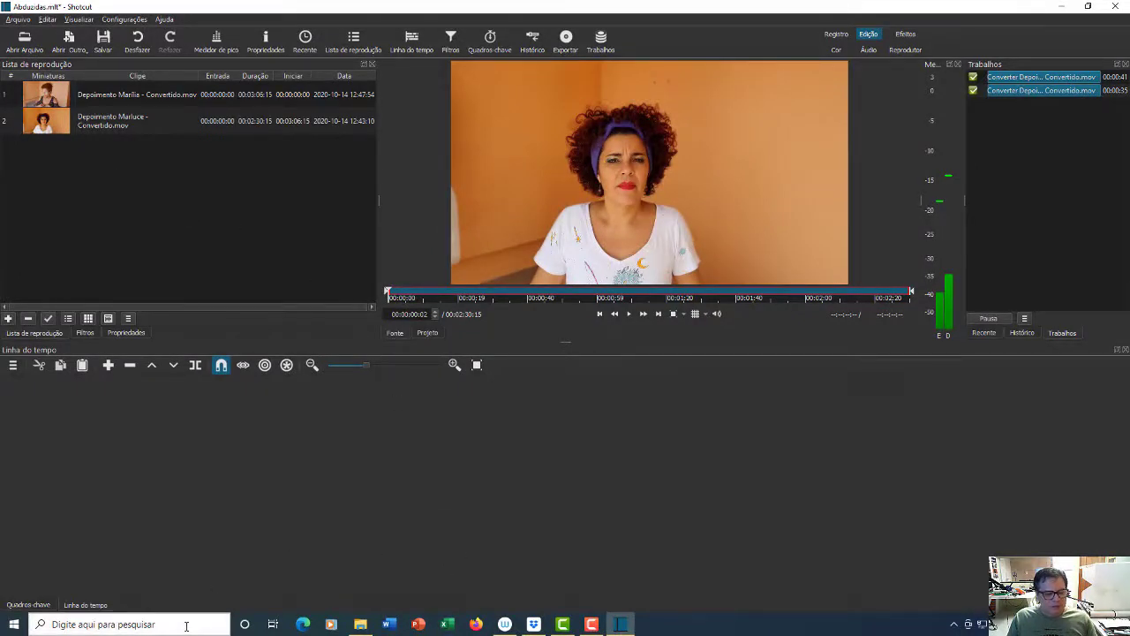
{"action": "type", "text": "paint"}
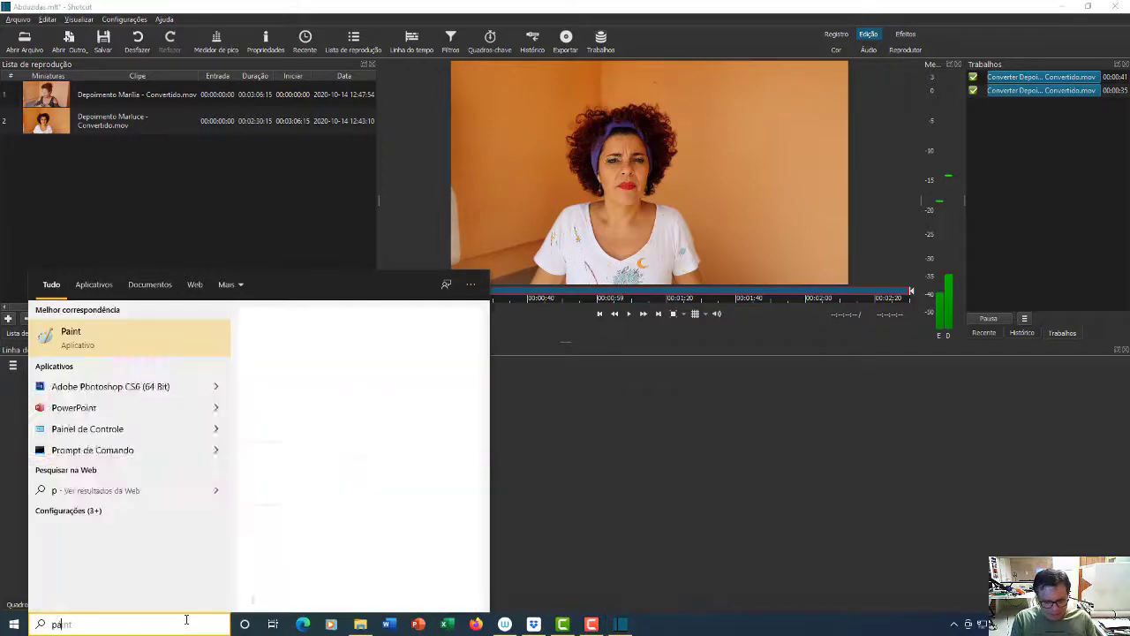
{"action": "left_click", "coordinate": [126, 339]}
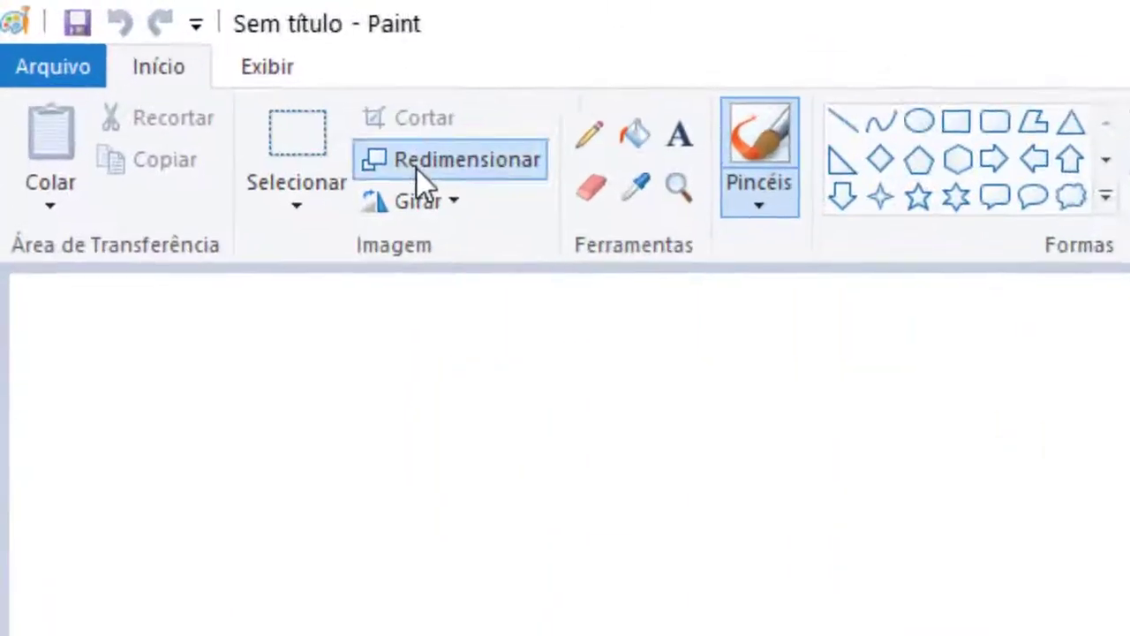
{"action": "left_click", "coordinate": [130, 51]}
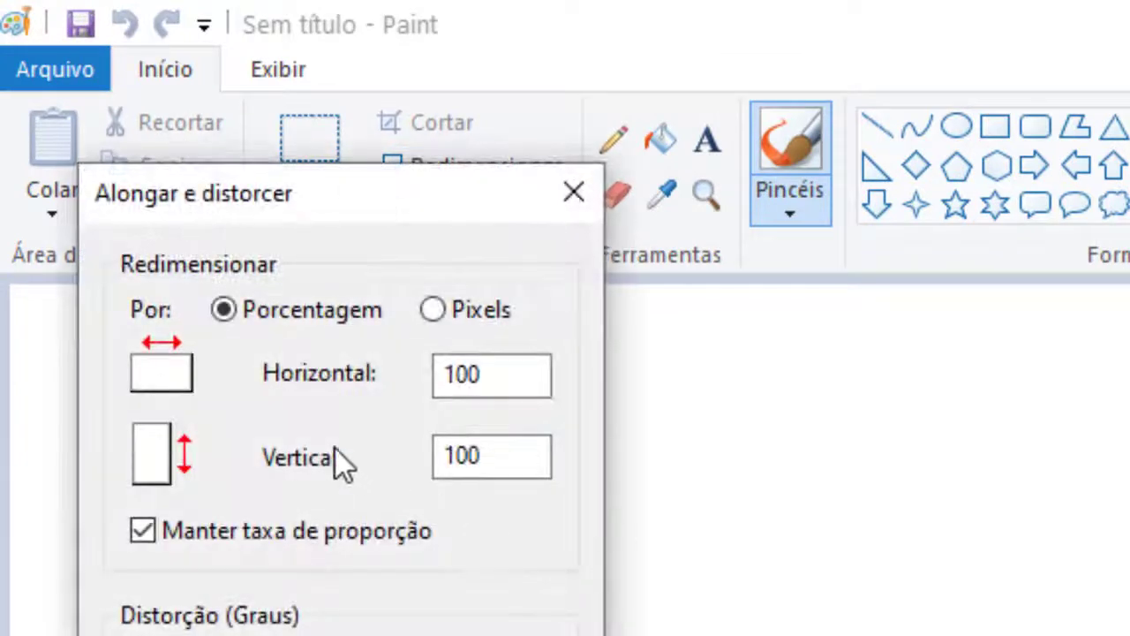
{"action": "left_click", "coordinate": [438, 311]}
{"action": "left_click_drag", "start_coordinate": [512, 374], "coordinate": [311, 393]}
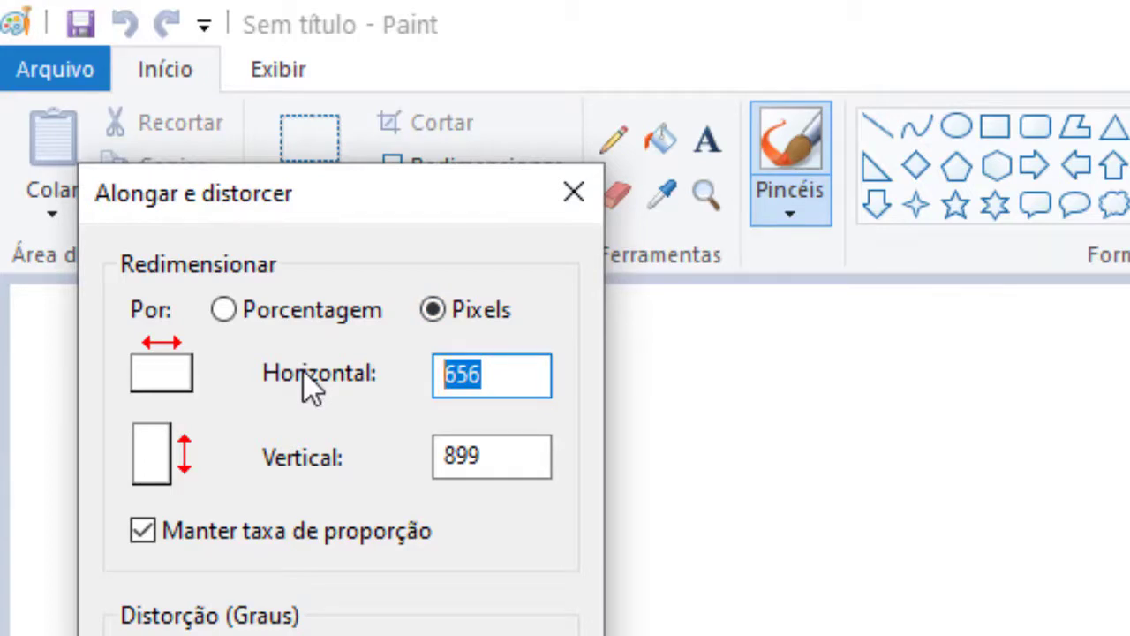
{"action": "key", "text": "alt+m"}
{"action": "left_click", "coordinate": [522, 369]}
{"action": "left_click", "coordinate": [761, 541]}
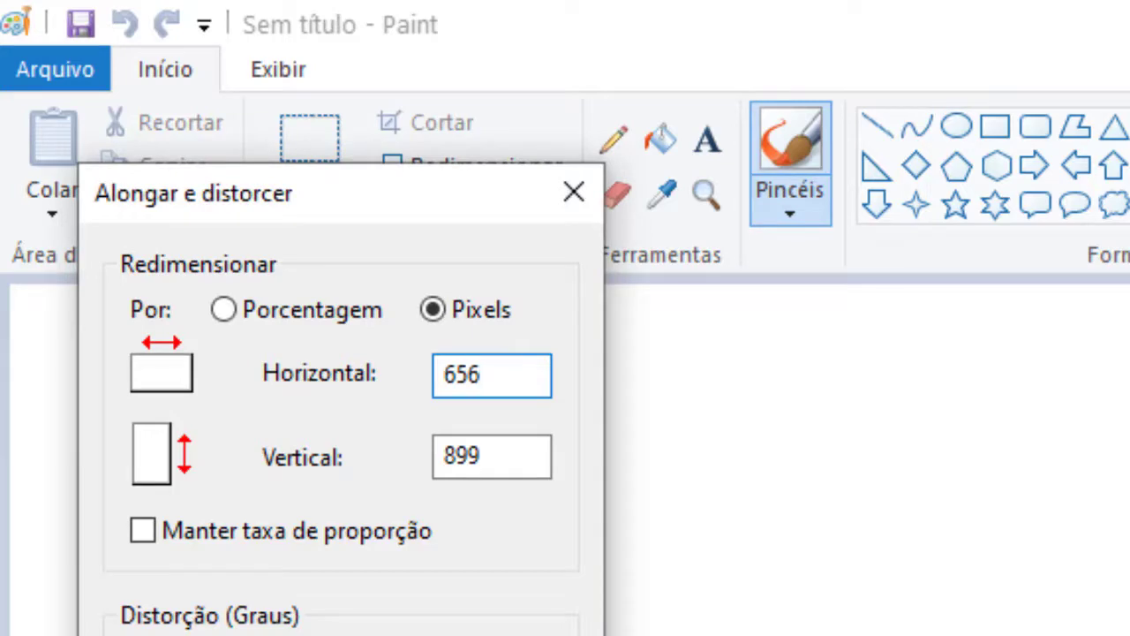
{"action": "key", "text": "Return"}
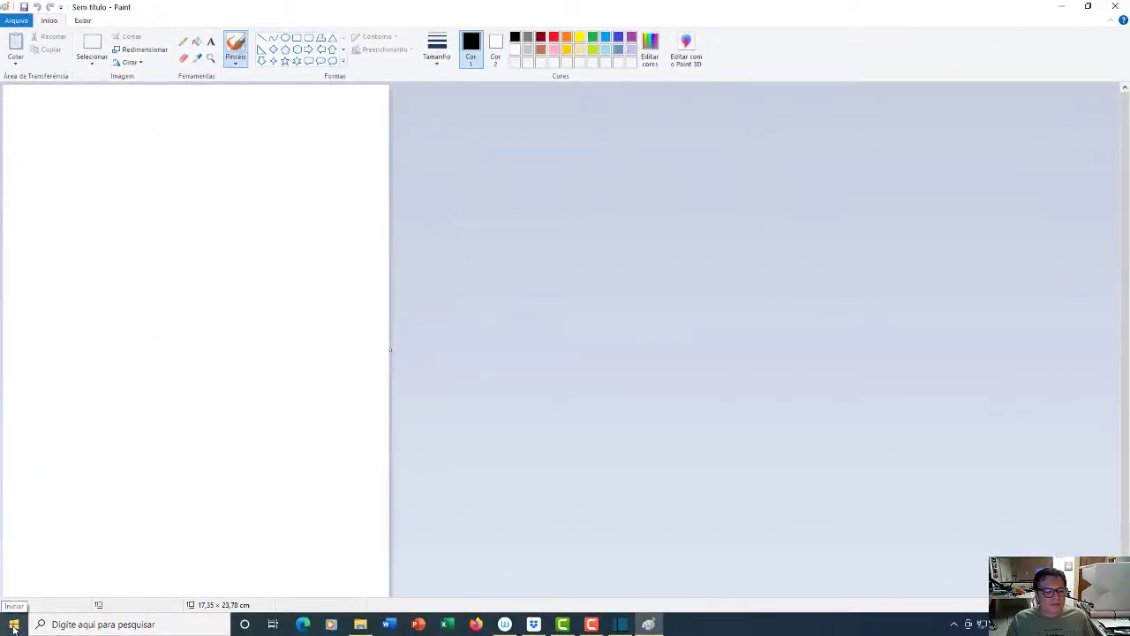
Check the computer's system specifications and the screen resolution in the Windows display settings
{"action": "right_click", "coordinate": [13, 627]}
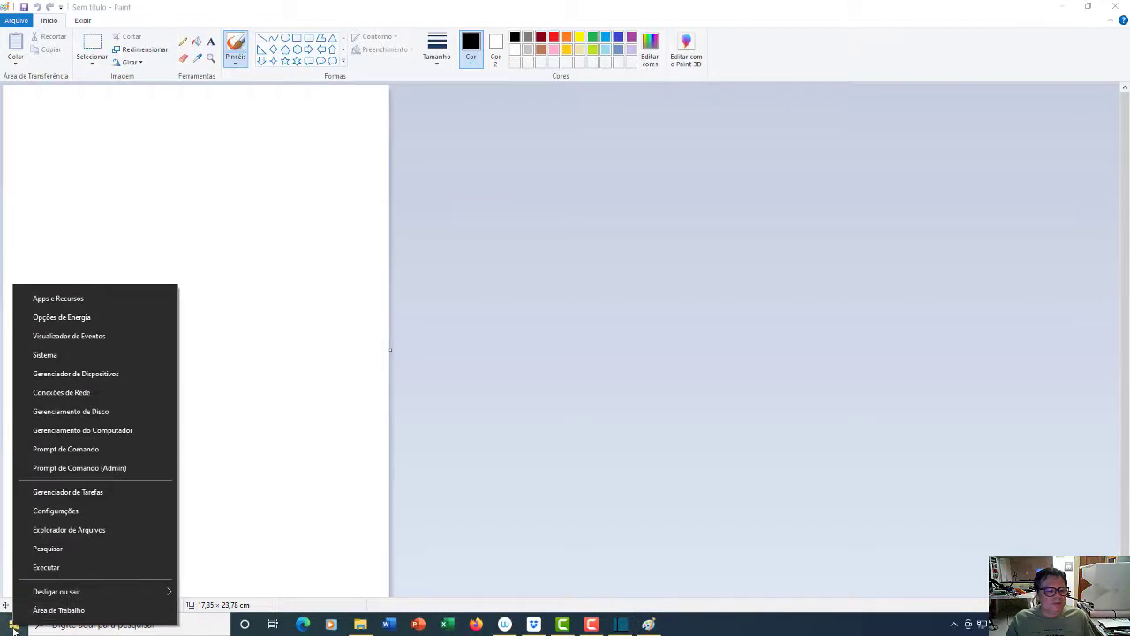
{"action": "left_click", "coordinate": [45, 355]}
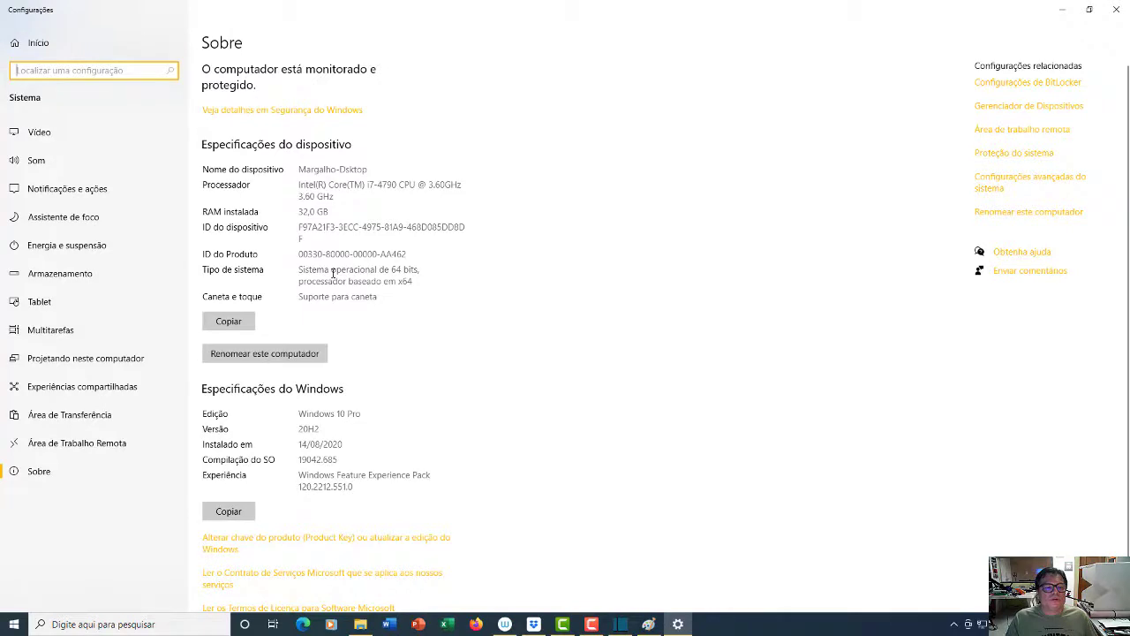
{"action": "scroll", "coordinate": [333, 273], "scroll_direction": "down", "scroll_amount": 1}
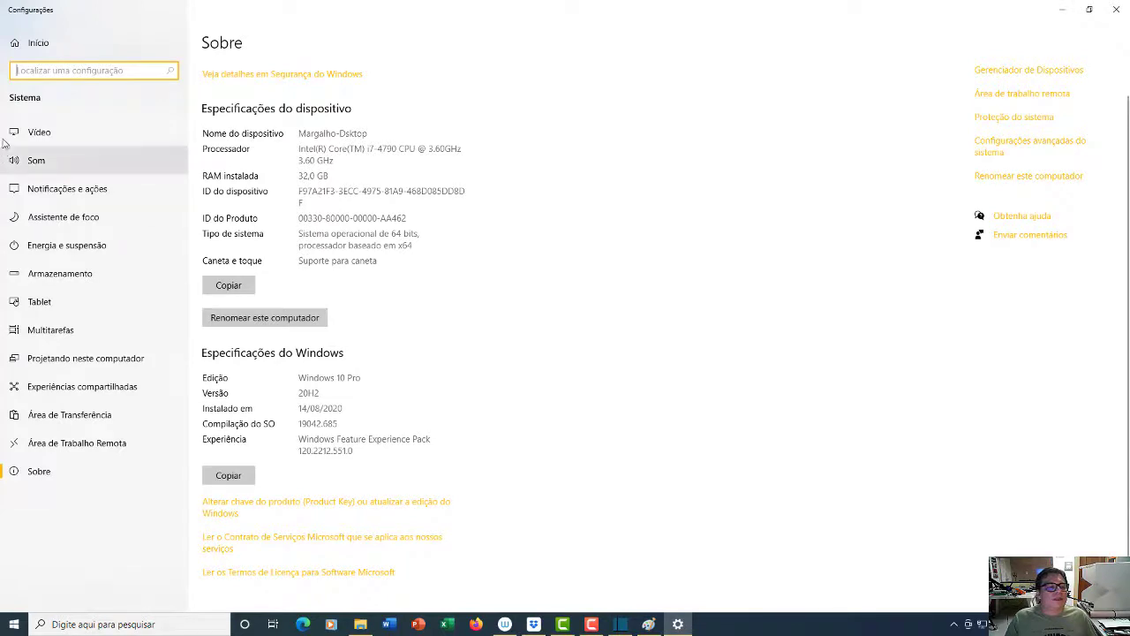
{"action": "left_click", "coordinate": [39, 133]}
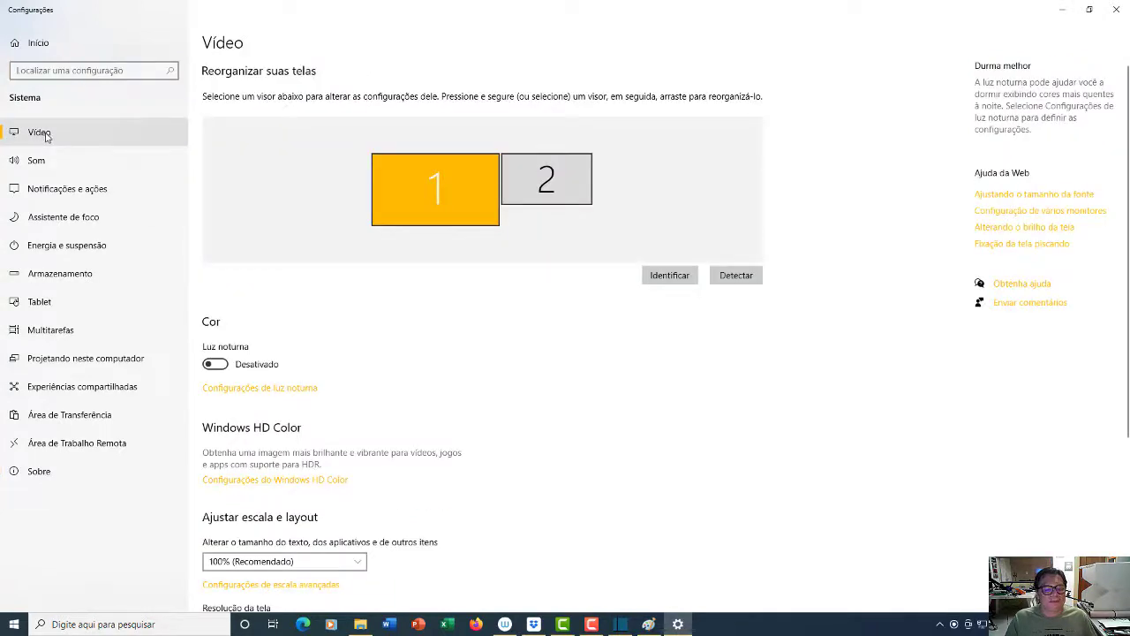
{"action": "scroll", "coordinate": [620, 393], "scroll_direction": "down", "scroll_amount": 2}
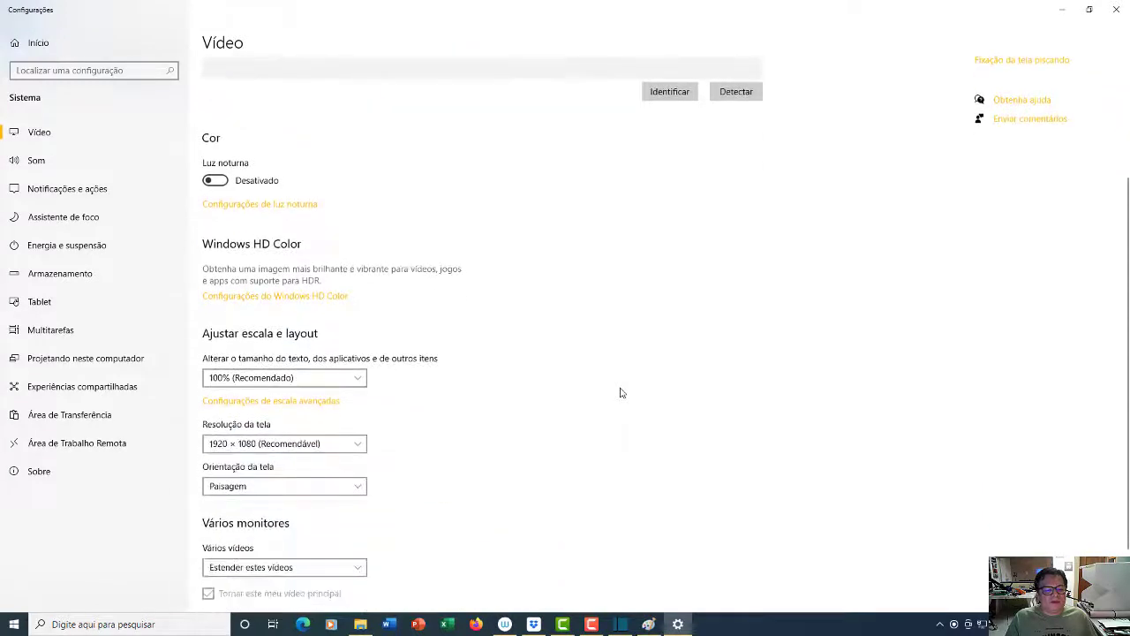
{"action": "scroll", "coordinate": [609, 389], "scroll_direction": "up", "scroll_amount": 2}
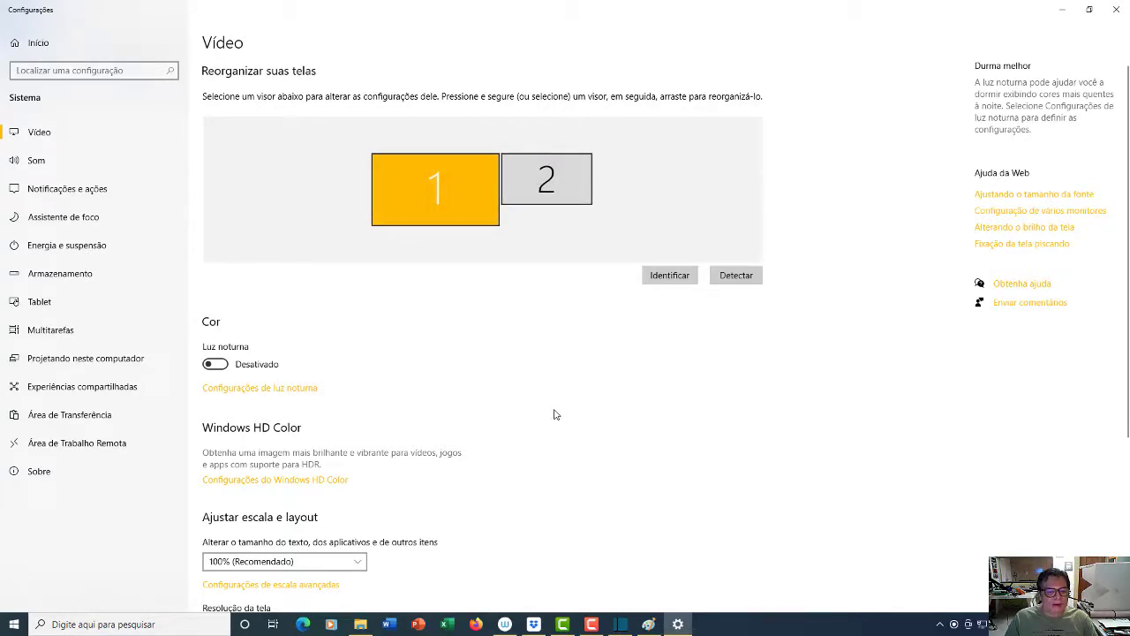
{"action": "scroll", "coordinate": [555, 414], "scroll_direction": "down", "scroll_amount": 3}
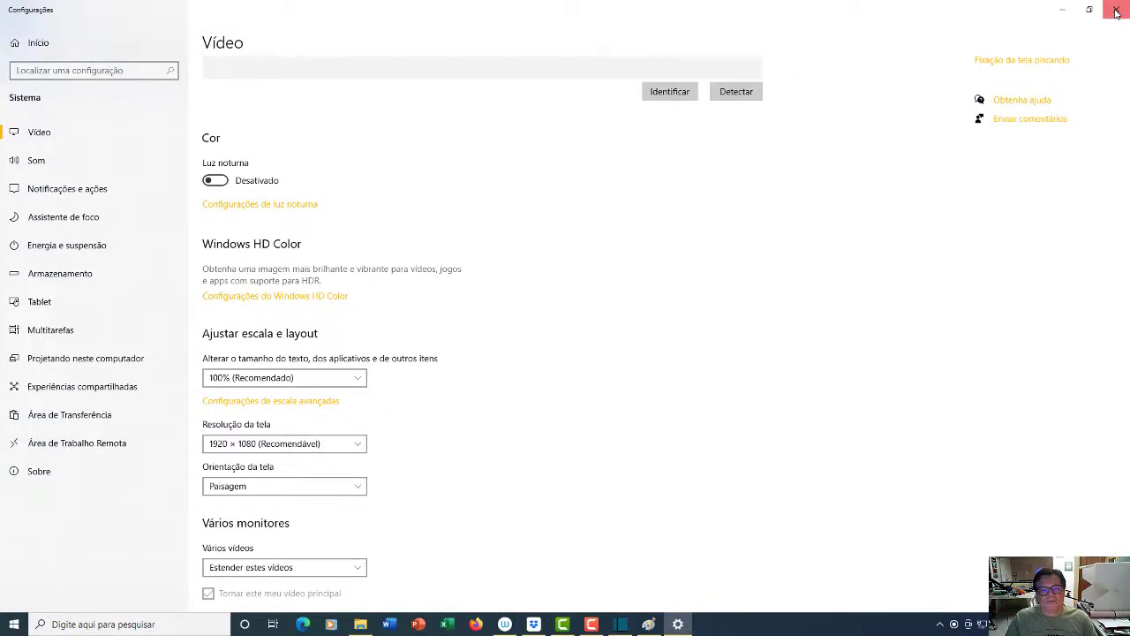
{"action": "left_click", "coordinate": [1116, 12]}
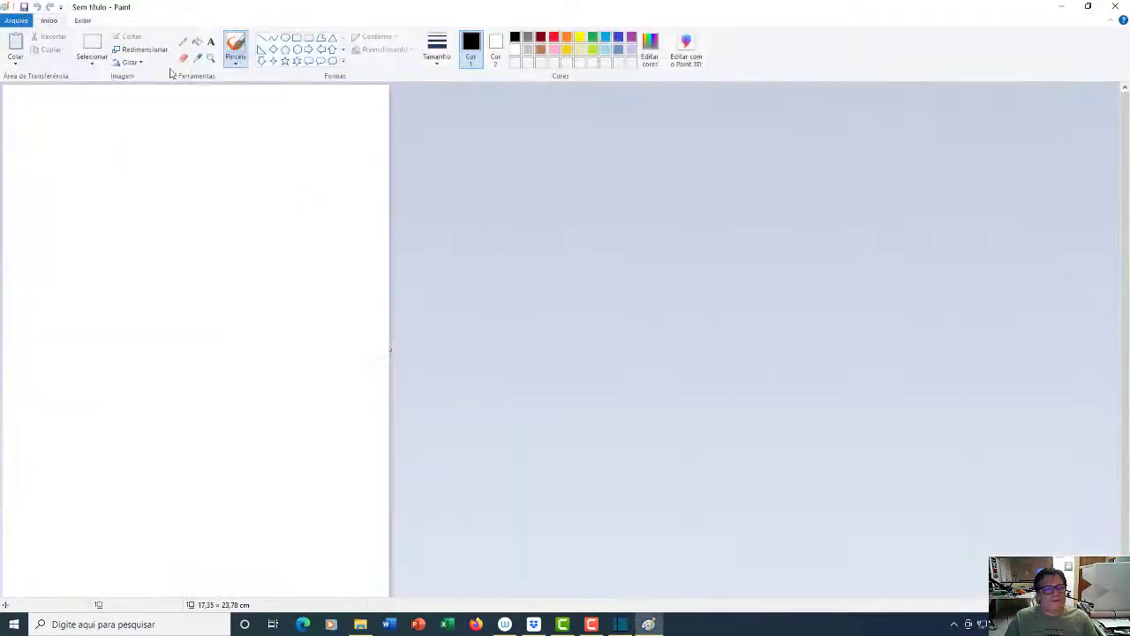
Resize the blank canvas to 1920 × 1080 pixels without keeping the aspect ratio
{"action": "left_click", "coordinate": [144, 51]}
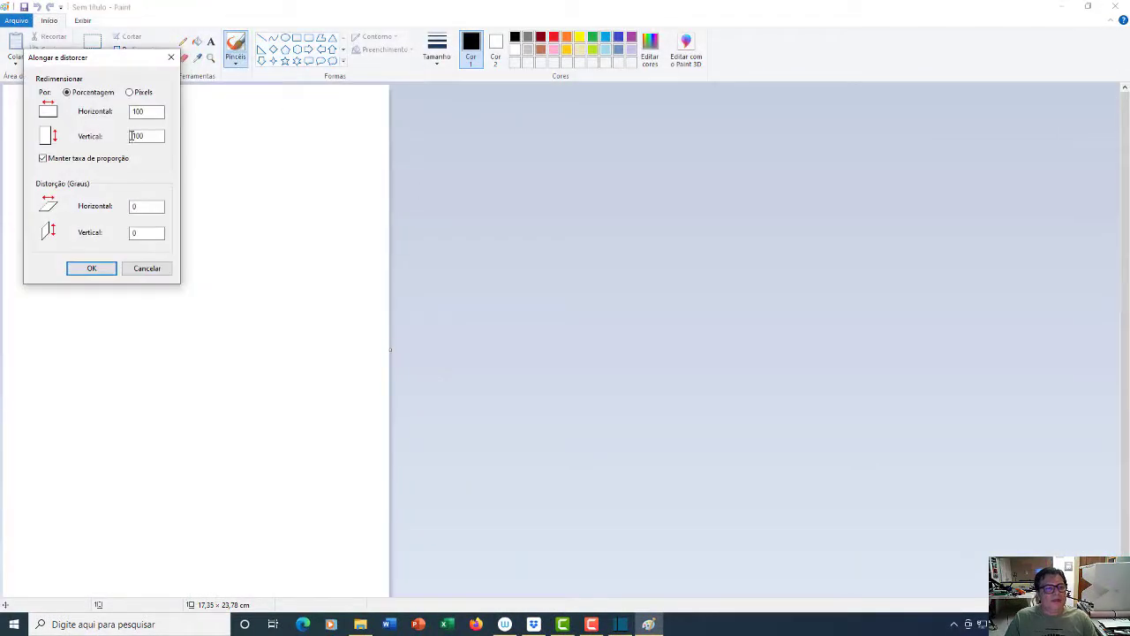
{"action": "left_click", "coordinate": [131, 92]}
{"action": "left_click_drag", "start_coordinate": [155, 112], "coordinate": [100, 111]}
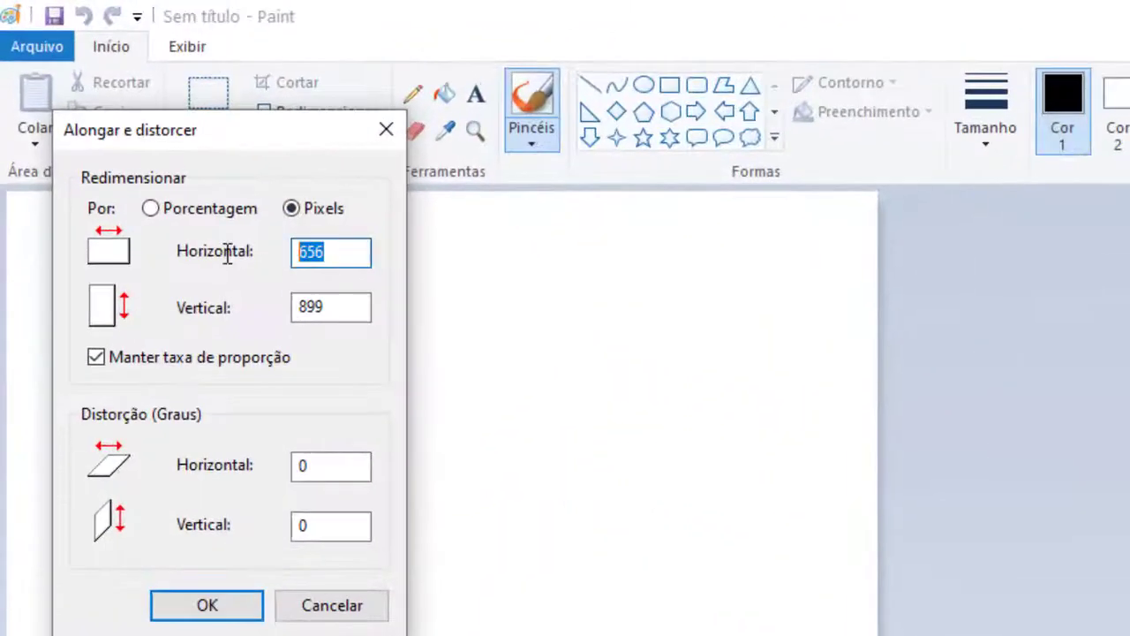
{"action": "type", "text": "7881"}
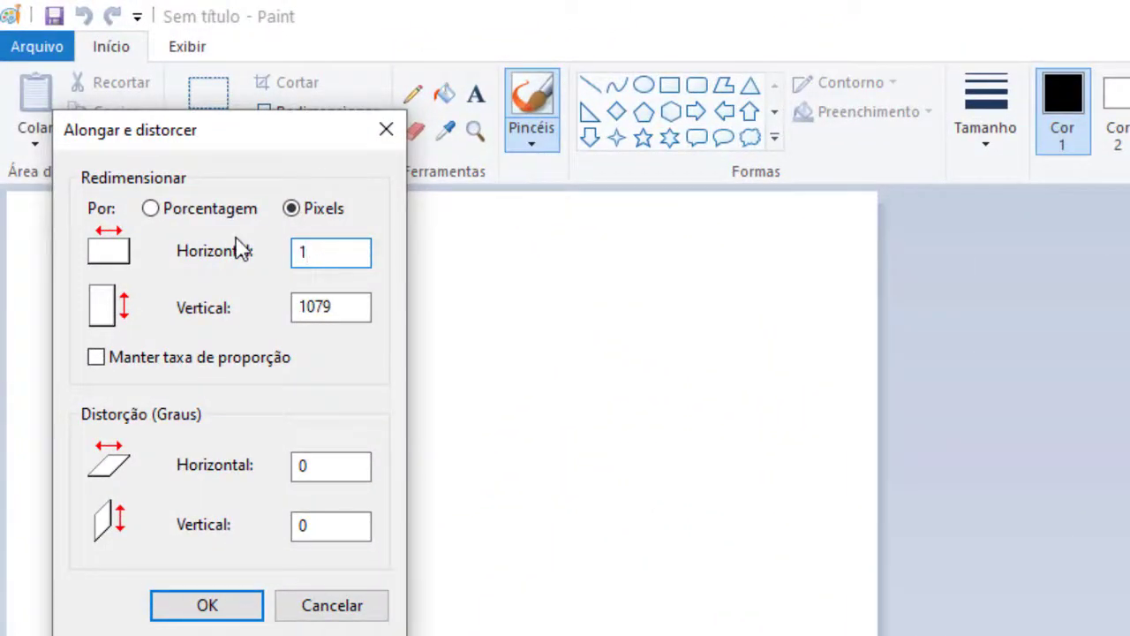
{"action": "type", "text": "920"}
{"action": "left_click", "coordinate": [348, 308]}
{"action": "left_click_drag", "start_coordinate": [348, 308], "coordinate": [166, 312]}
{"action": "type", "text": "1080"}
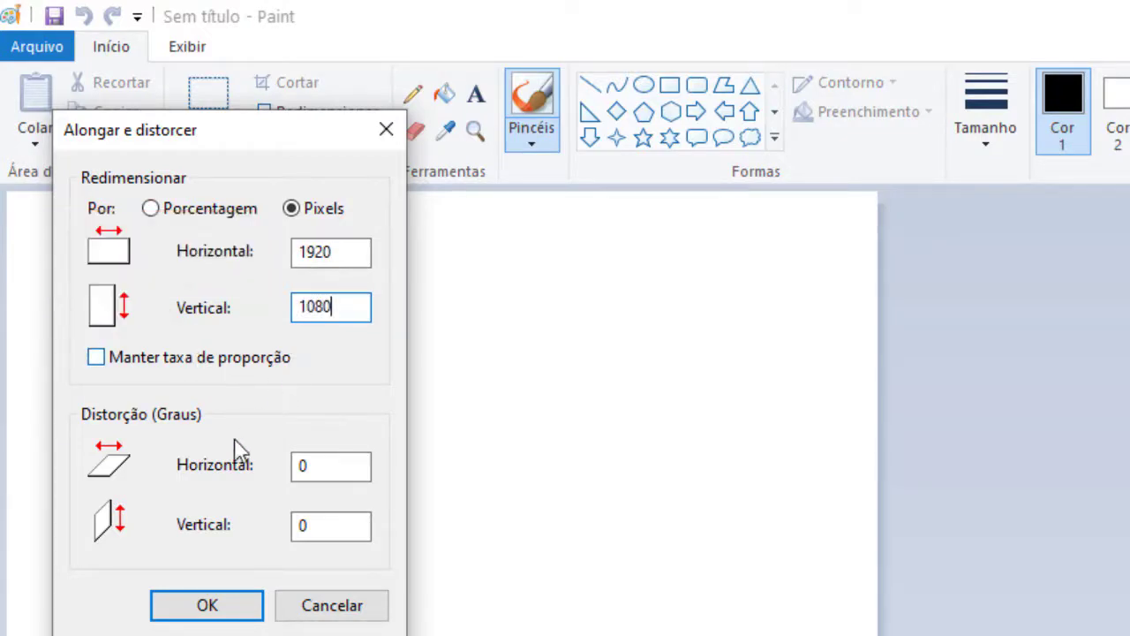
{"action": "left_click", "coordinate": [221, 608]}
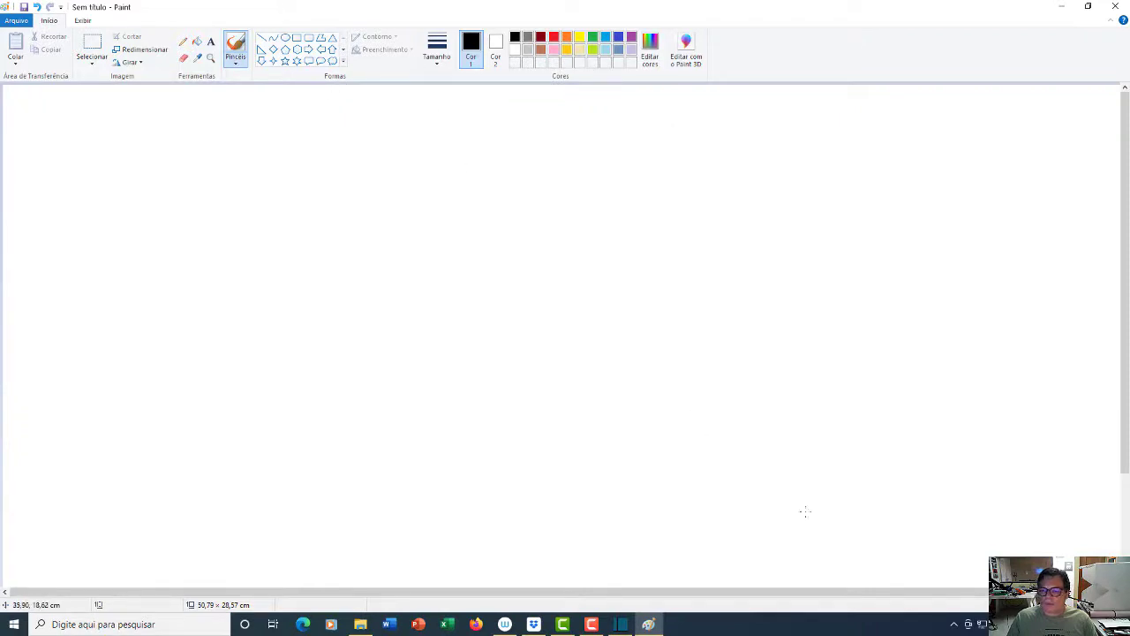
Fill the whole canvas with black
{"action": "key", "text": "ctrl+Page_Down"}
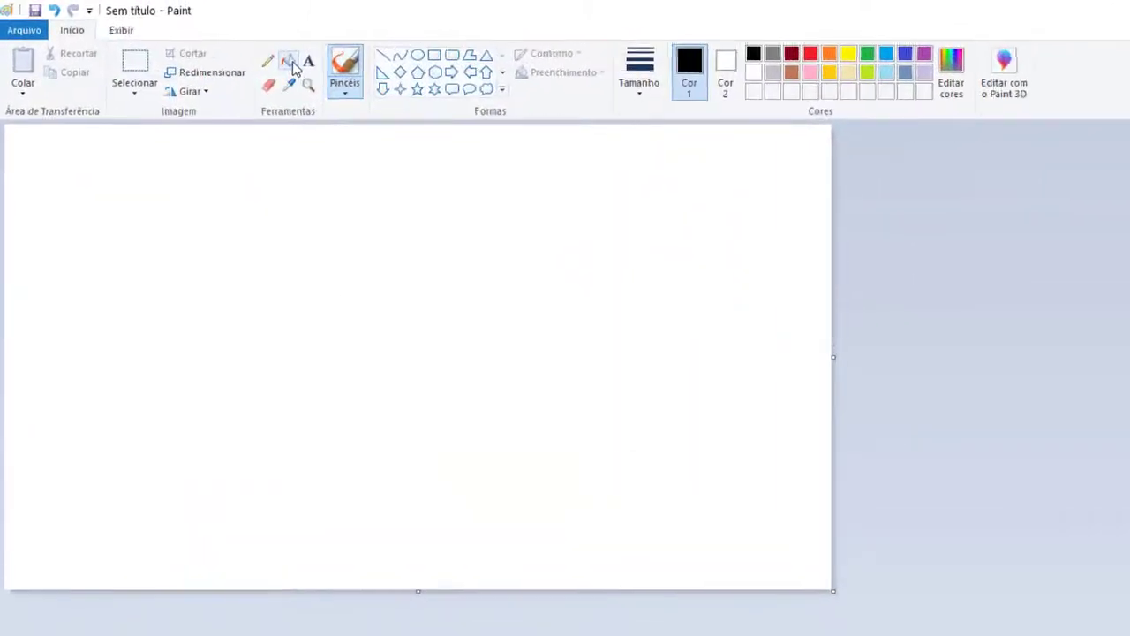
{"action": "left_click", "coordinate": [318, 69]}
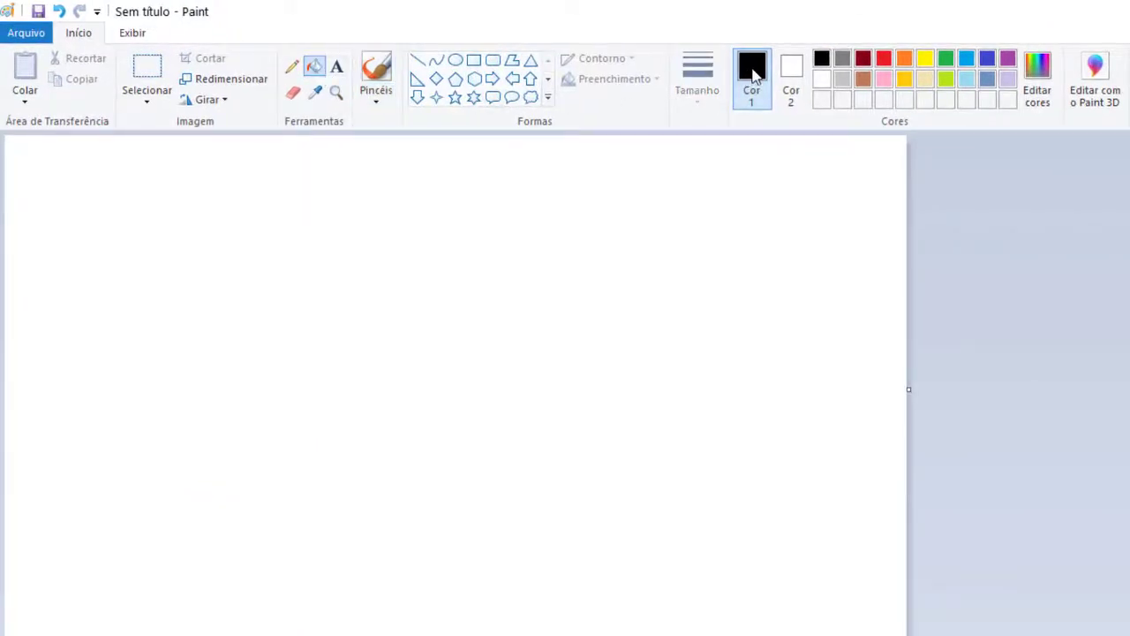
{"action": "left_click", "coordinate": [723, 244]}
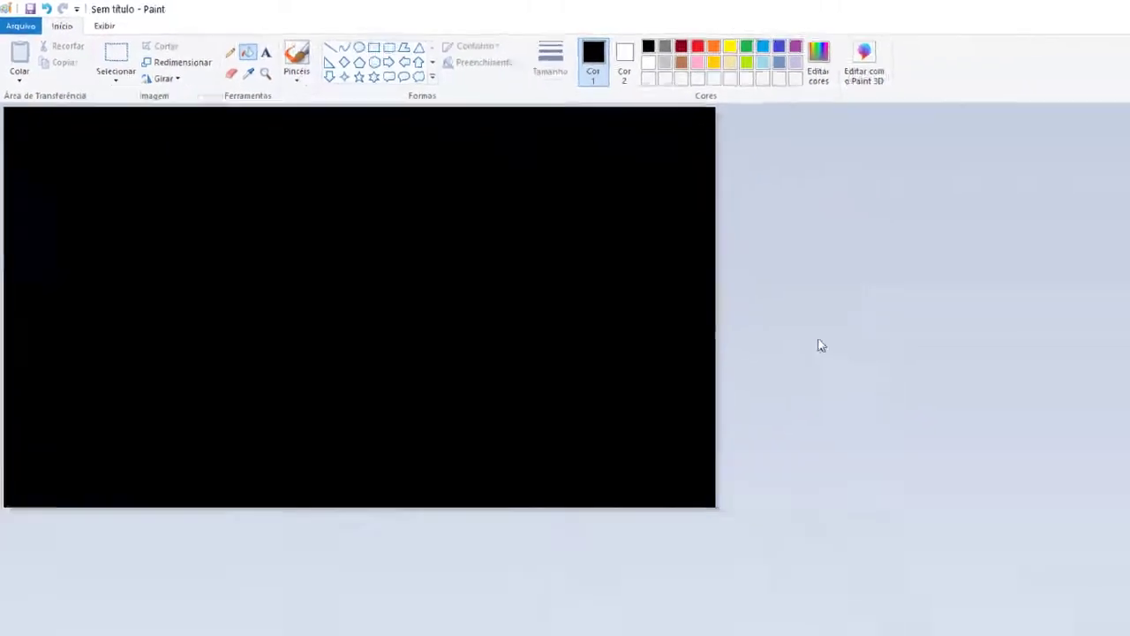
Save the image as Fundo Preto.png in the Abduzidas\IMAGENS folder on the Projetos (E:) drive and close Paint
{"action": "left_click", "coordinate": [26, 8]}
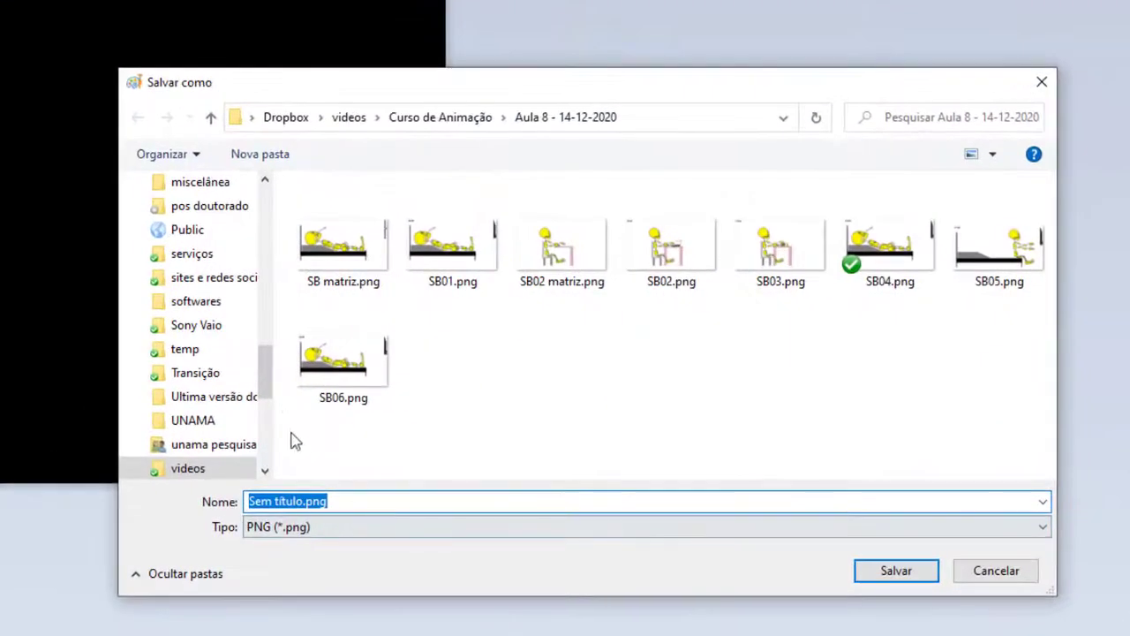
{"action": "scroll", "coordinate": [273, 414], "scroll_direction": "down", "scroll_amount": 1}
{"action": "scroll", "coordinate": [274, 413], "scroll_direction": "down", "scroll_amount": 4}
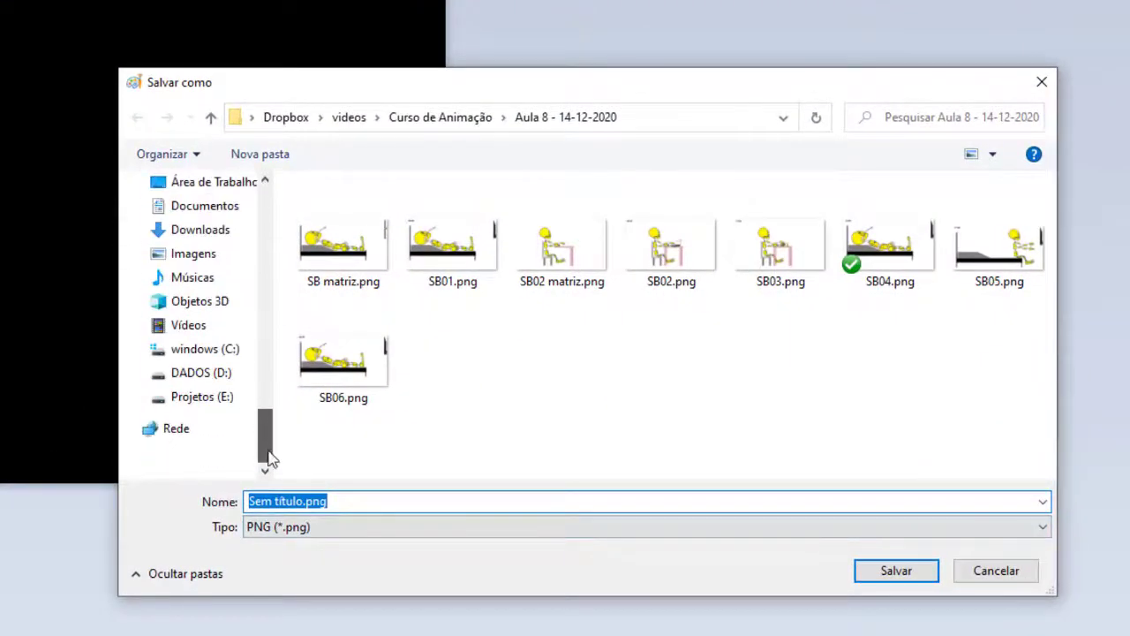
{"action": "left_click", "coordinate": [201, 399]}
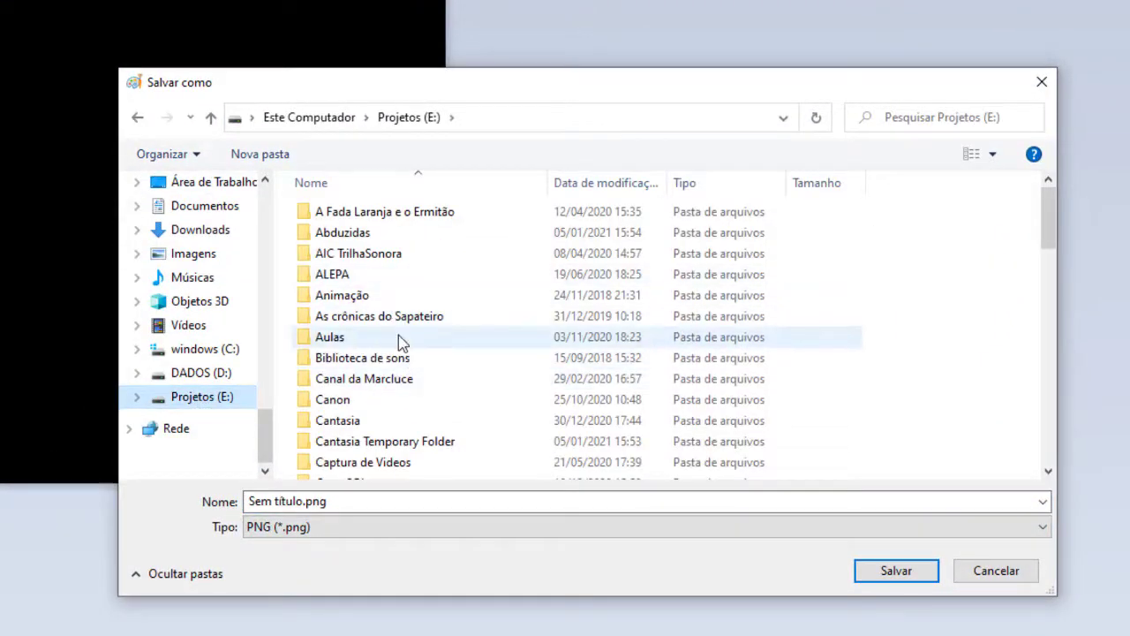
{"action": "double_click", "coordinate": [343, 235]}
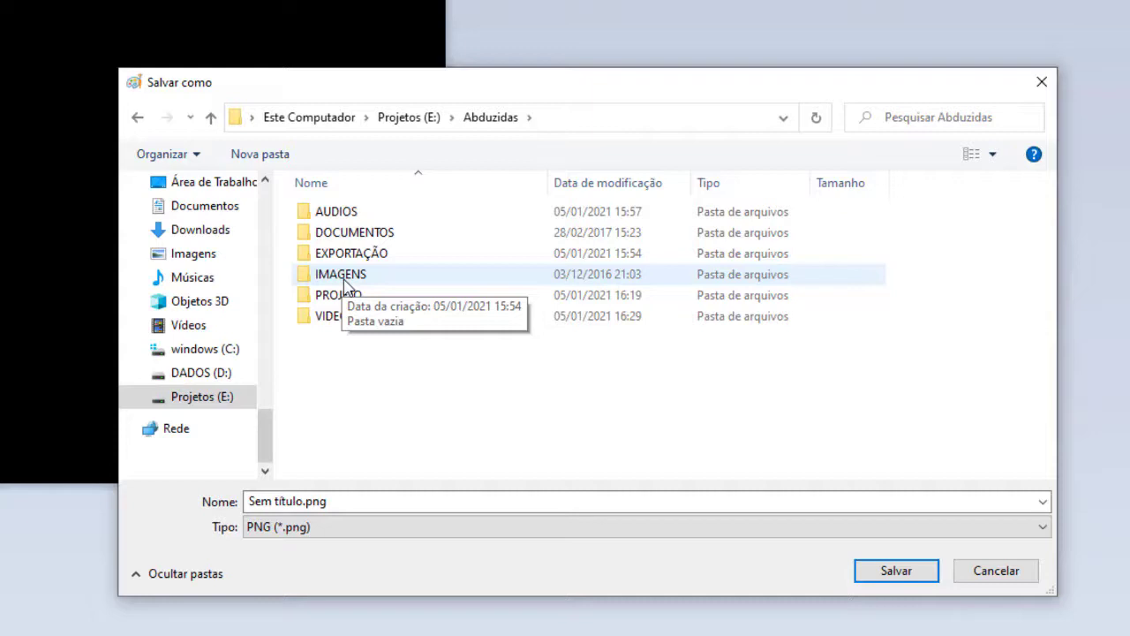
{"action": "double_click", "coordinate": [344, 281]}
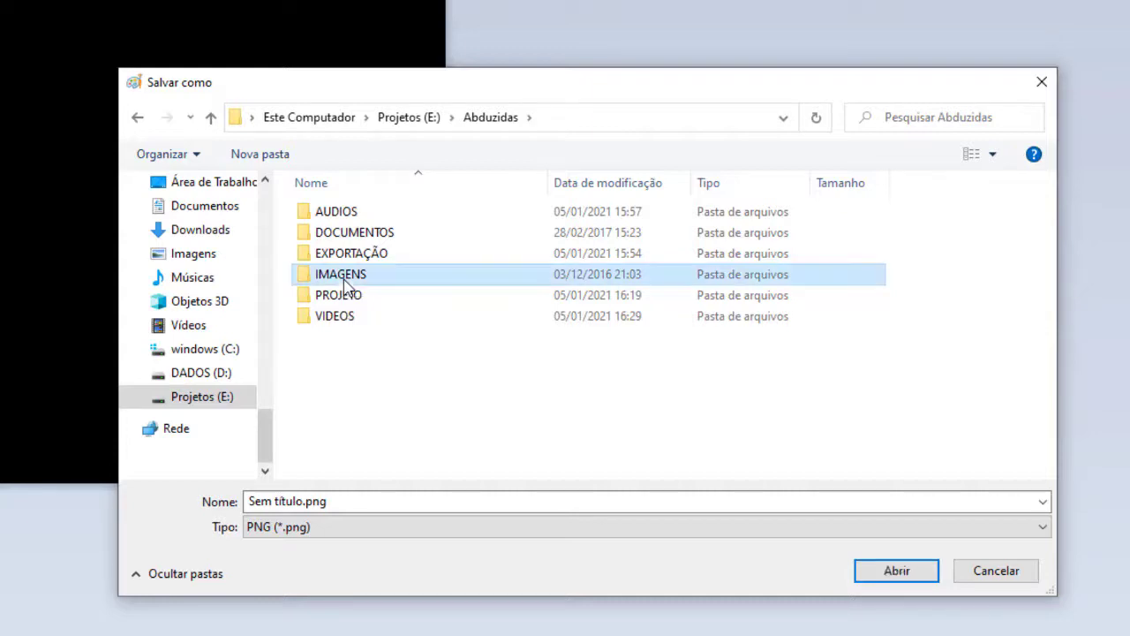
{"action": "left_click", "coordinate": [278, 500]}
{"action": "left_click_drag", "start_coordinate": [304, 501], "coordinate": [181, 495]}
{"action": "type", "text": "Fundo "}
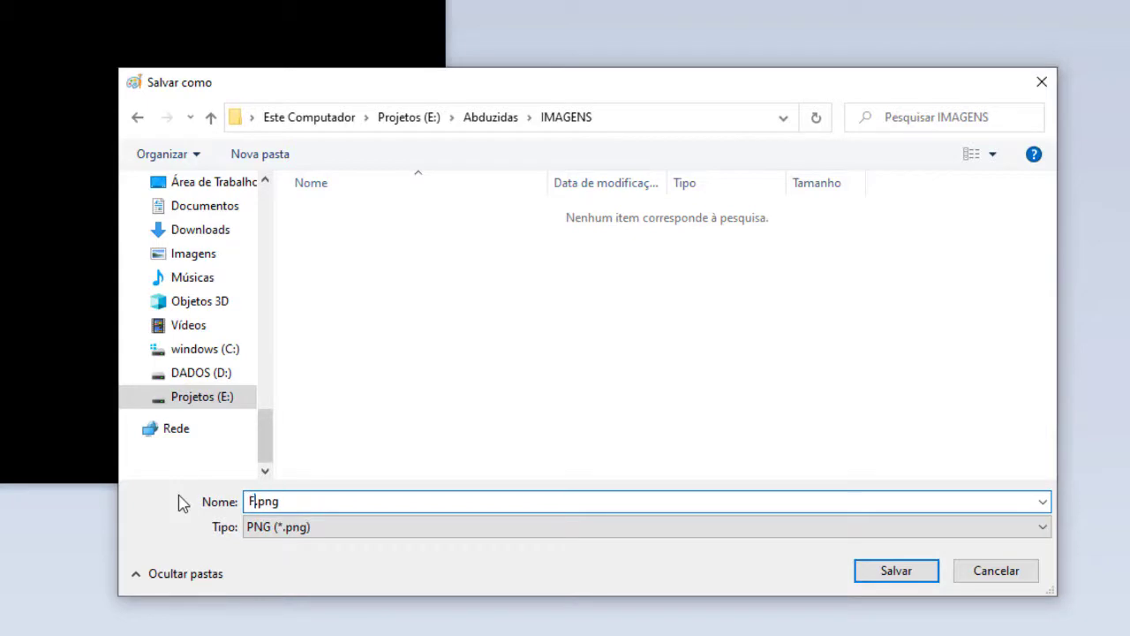
{"action": "type", "text": "Preto"}
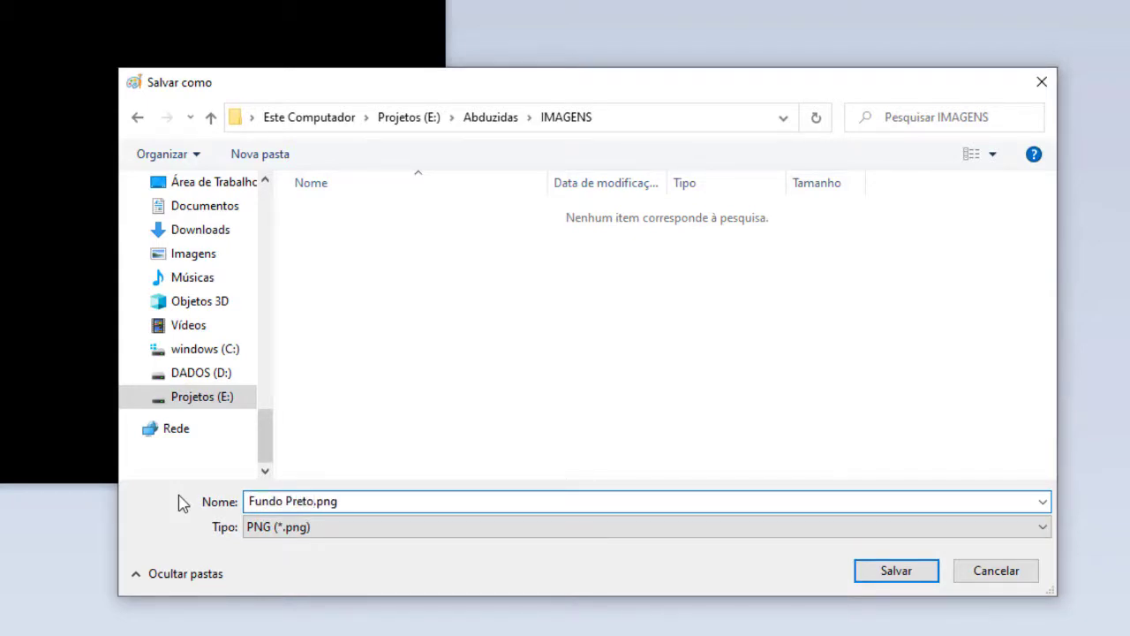
{"action": "left_click", "coordinate": [885, 576]}
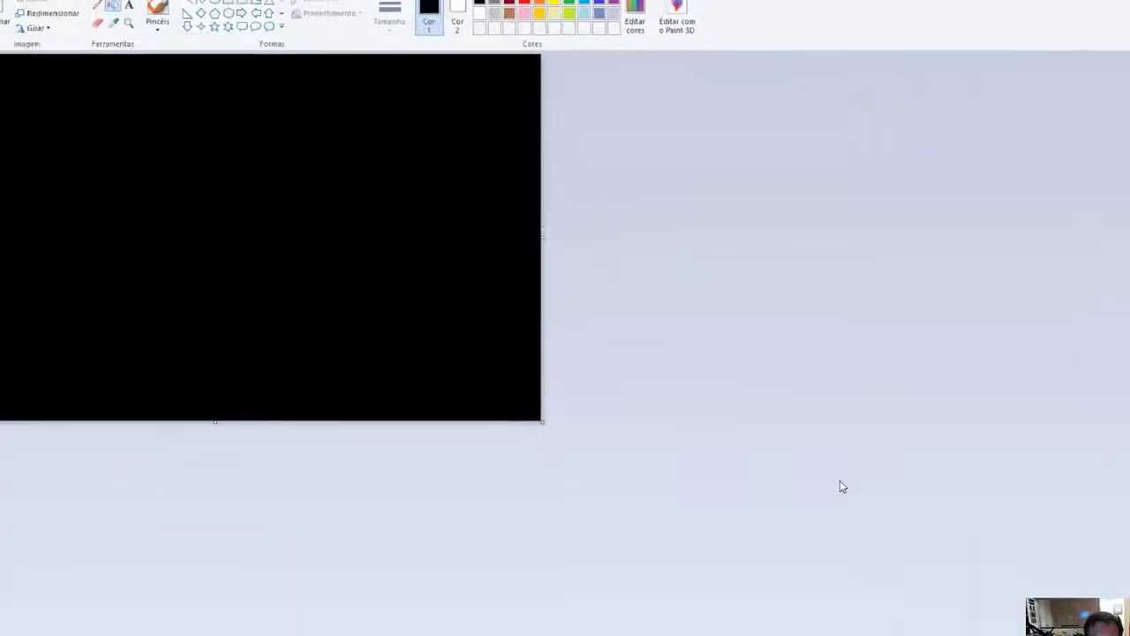
{"action": "left_click", "coordinate": [1119, 7]}
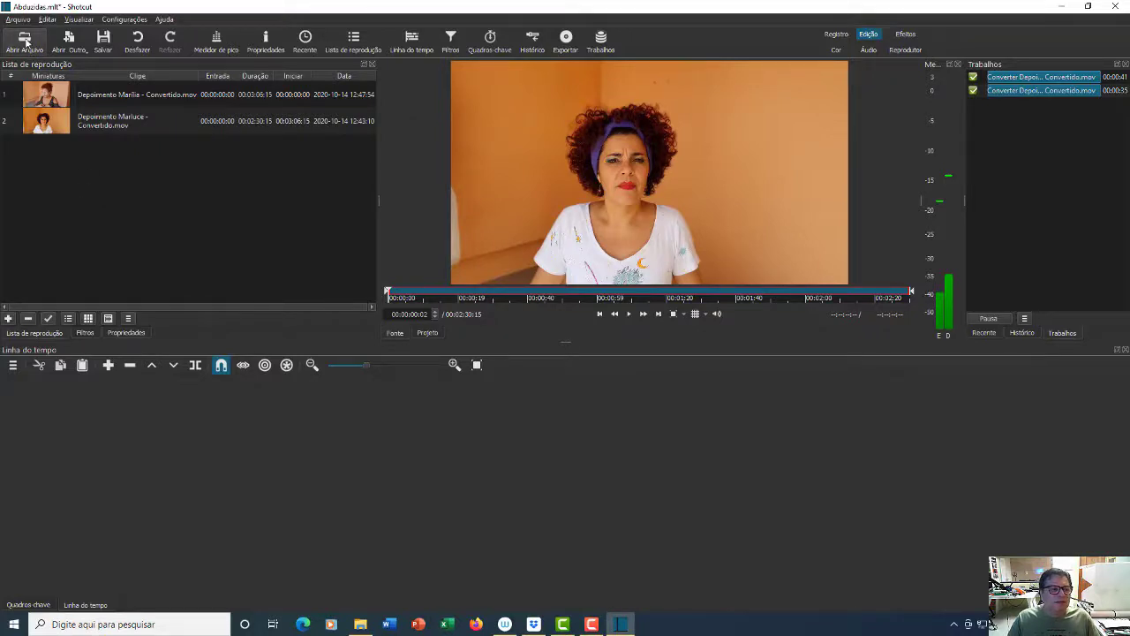
Open Fundo Preto.png from the Abduzidas\IMAGENS folder and add it to the playlist
{"action": "left_click", "coordinate": [25, 41]}
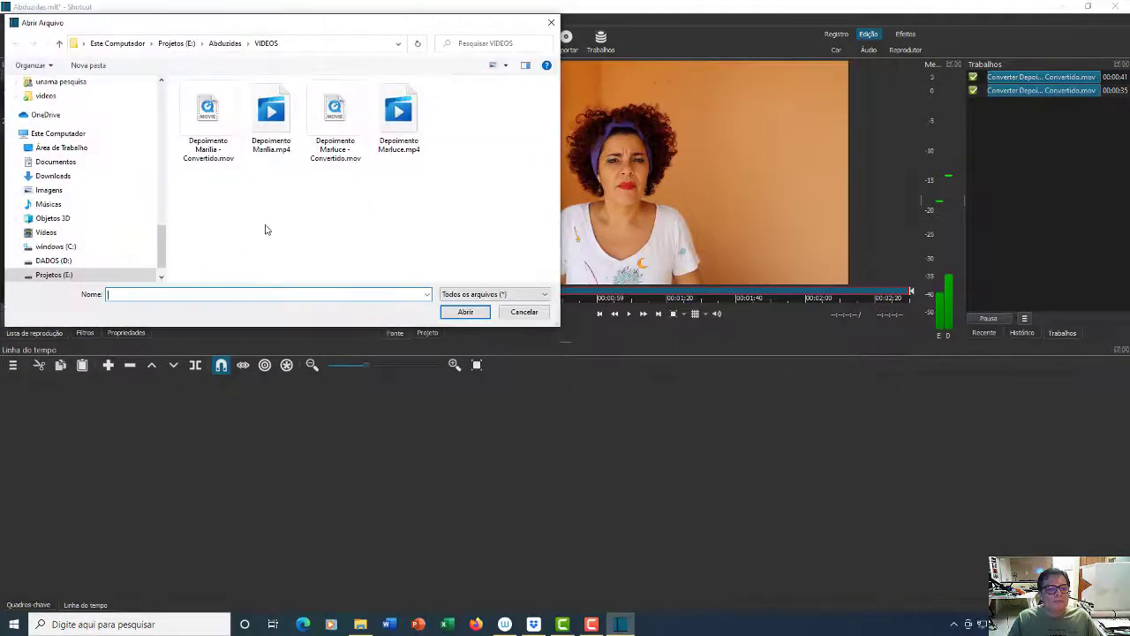
{"action": "left_click", "coordinate": [225, 43]}
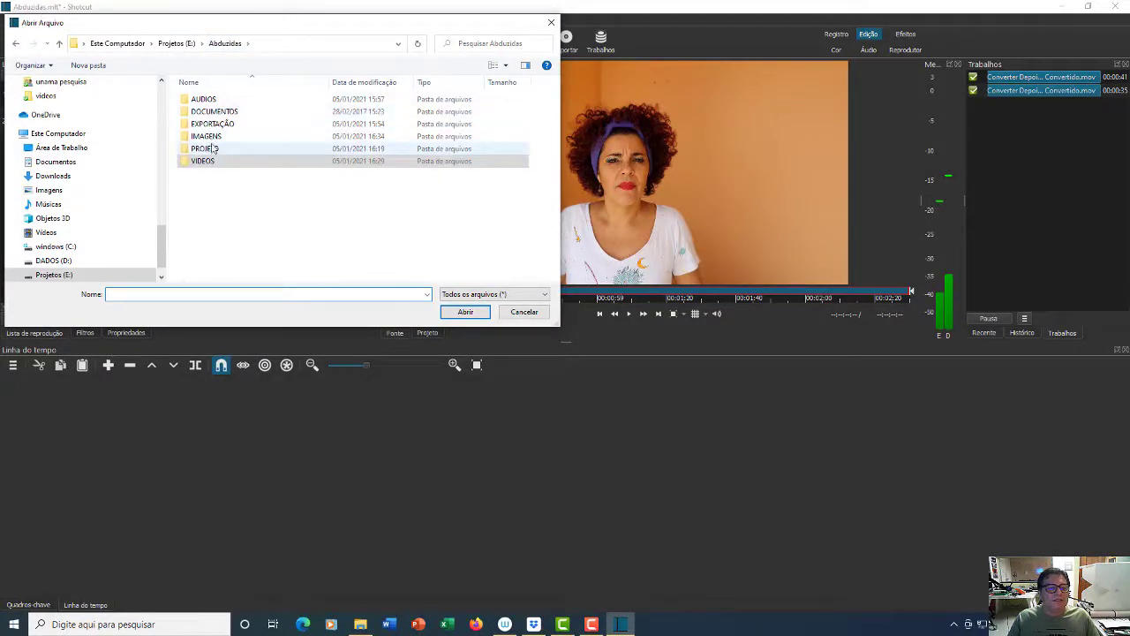
{"action": "double_click", "coordinate": [210, 137]}
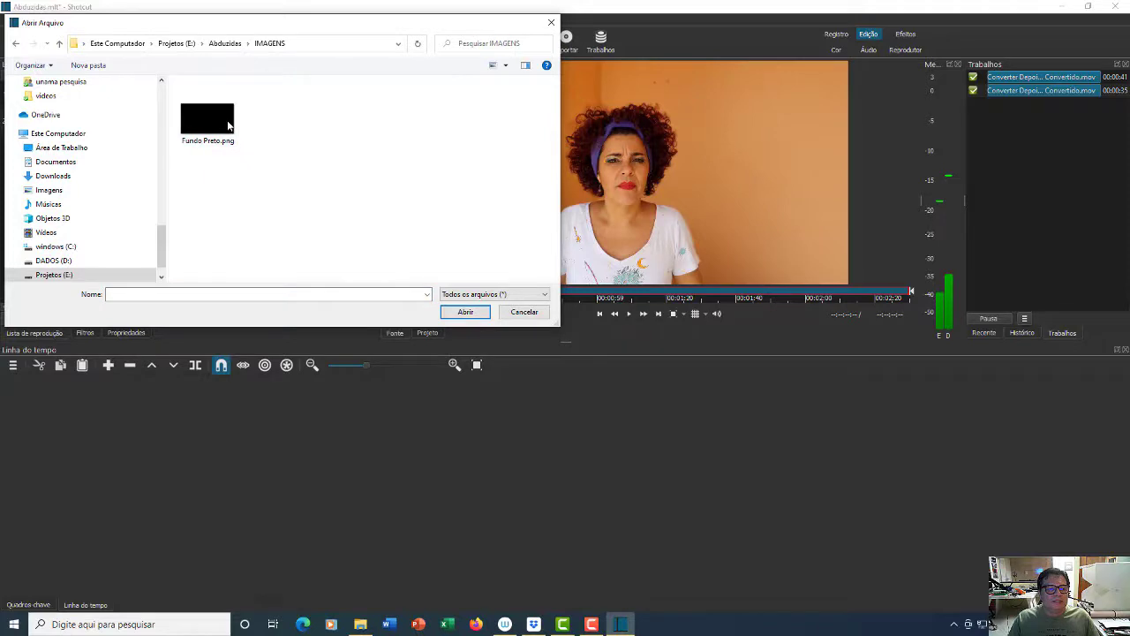
{"action": "left_click", "coordinate": [224, 124]}
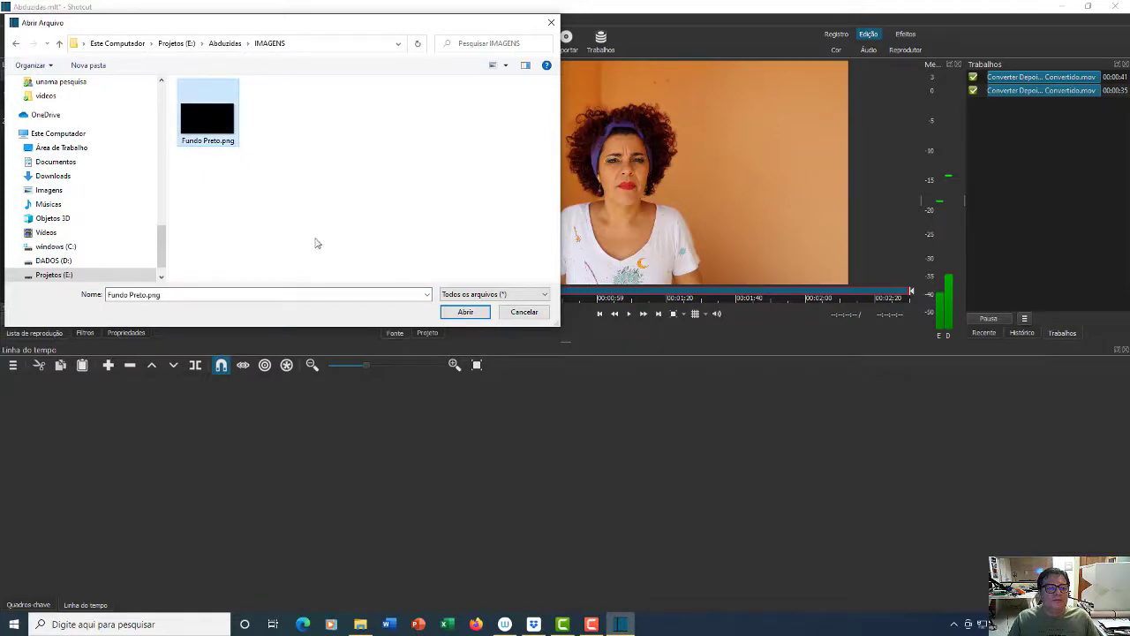
{"action": "left_click", "coordinate": [466, 312]}
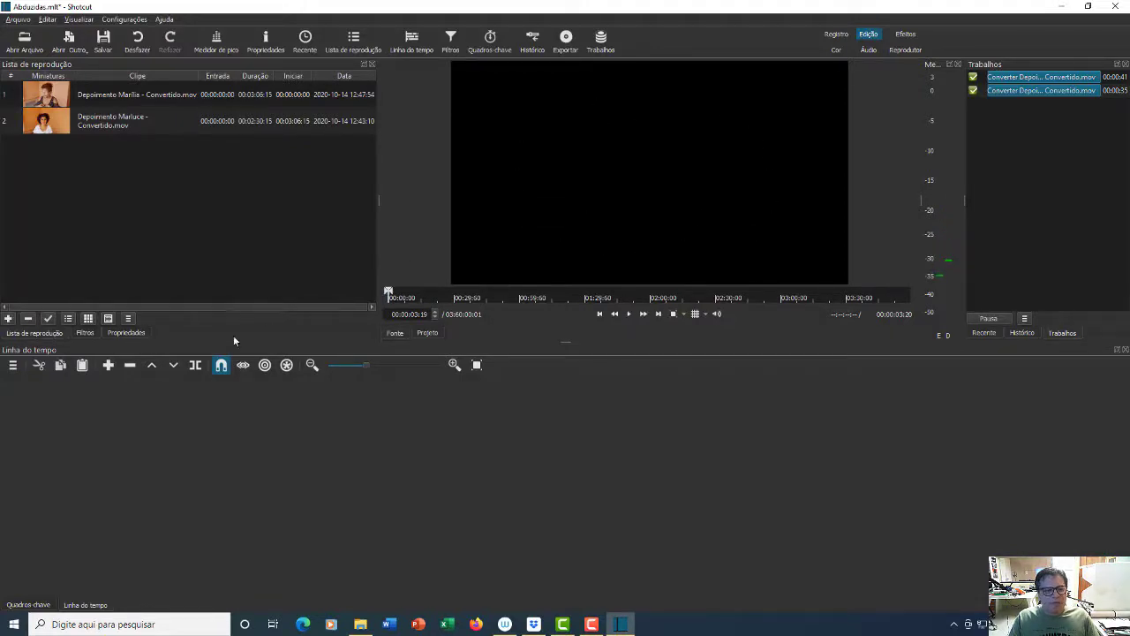
{"action": "left_click", "coordinate": [7, 319]}
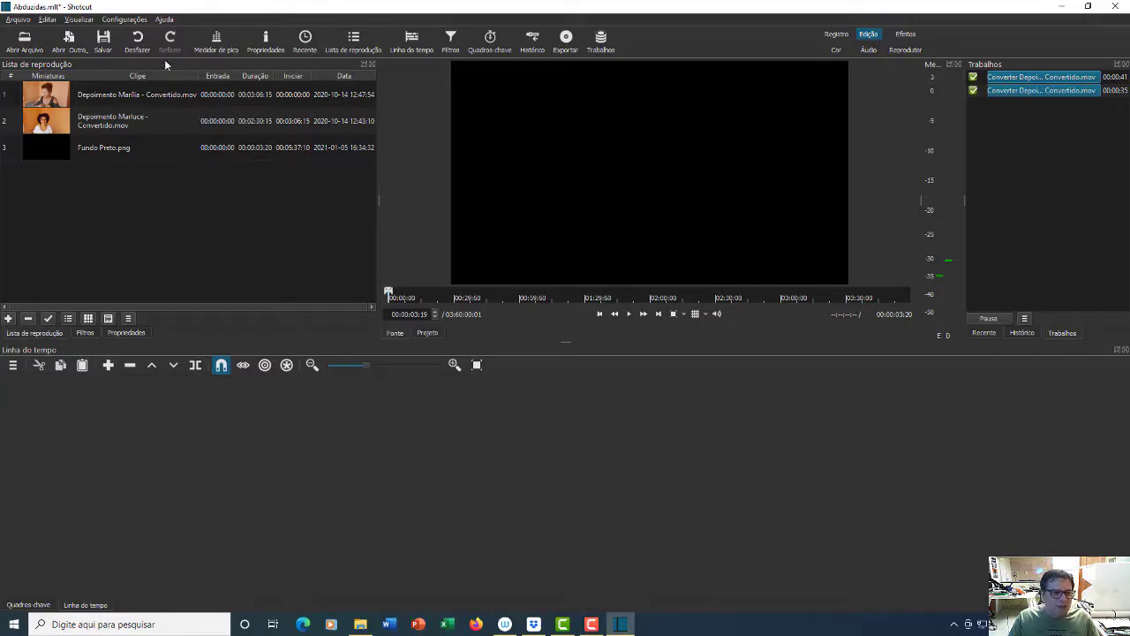
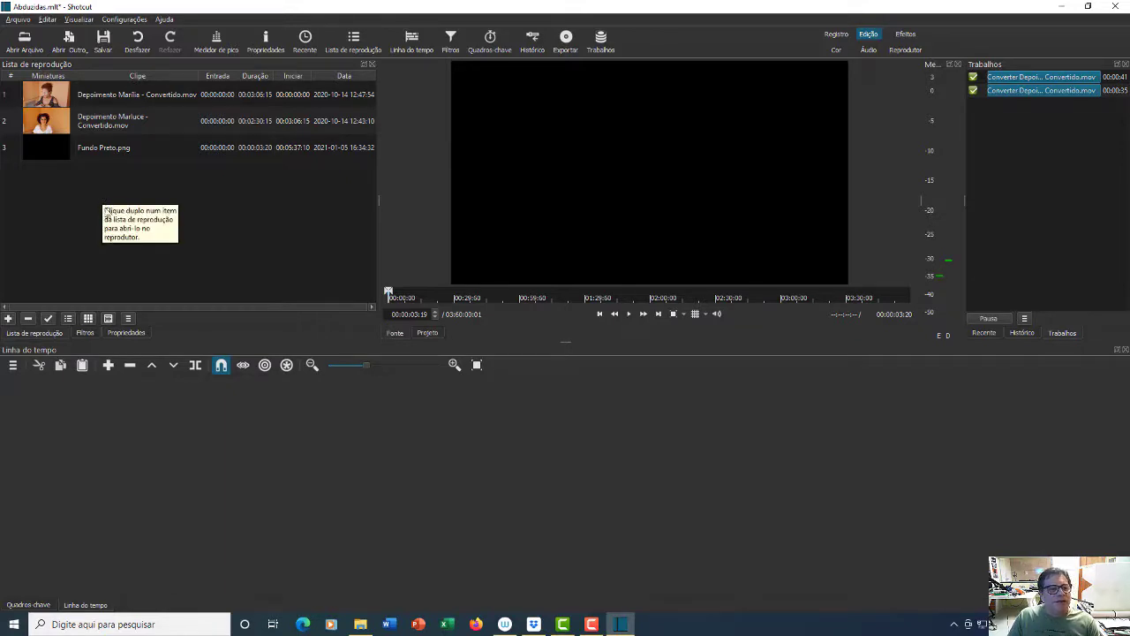
Place the first playlist testimonial clip at the start of the timeline and play part of it
{"action": "left_click", "coordinate": [61, 100]}
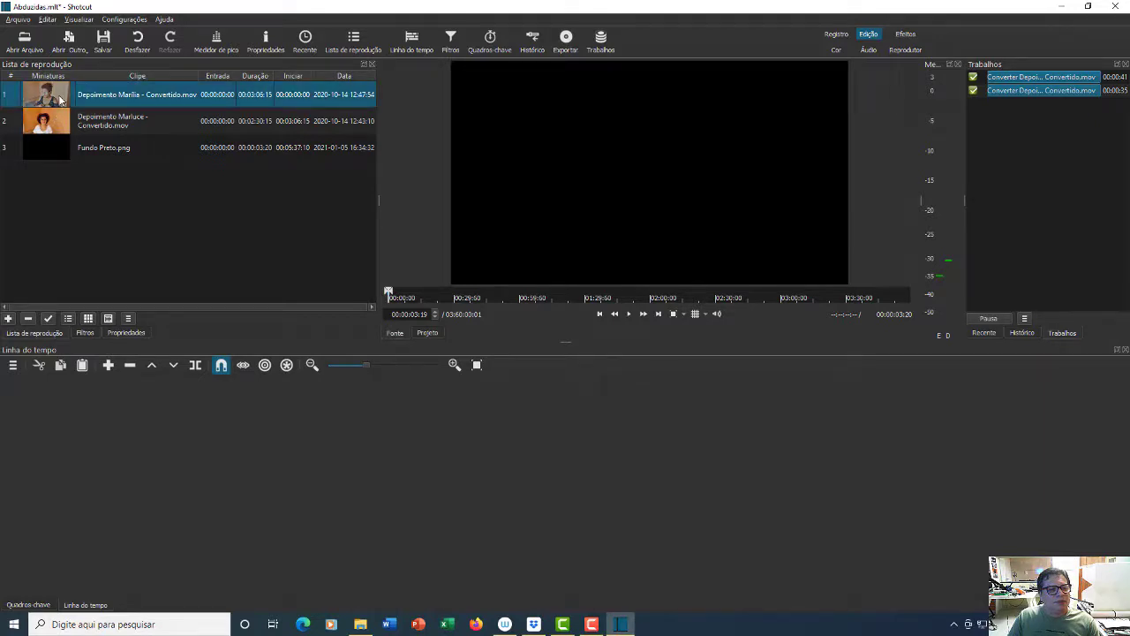
{"action": "left_click_drag", "start_coordinate": [61, 100], "coordinate": [81, 425]}
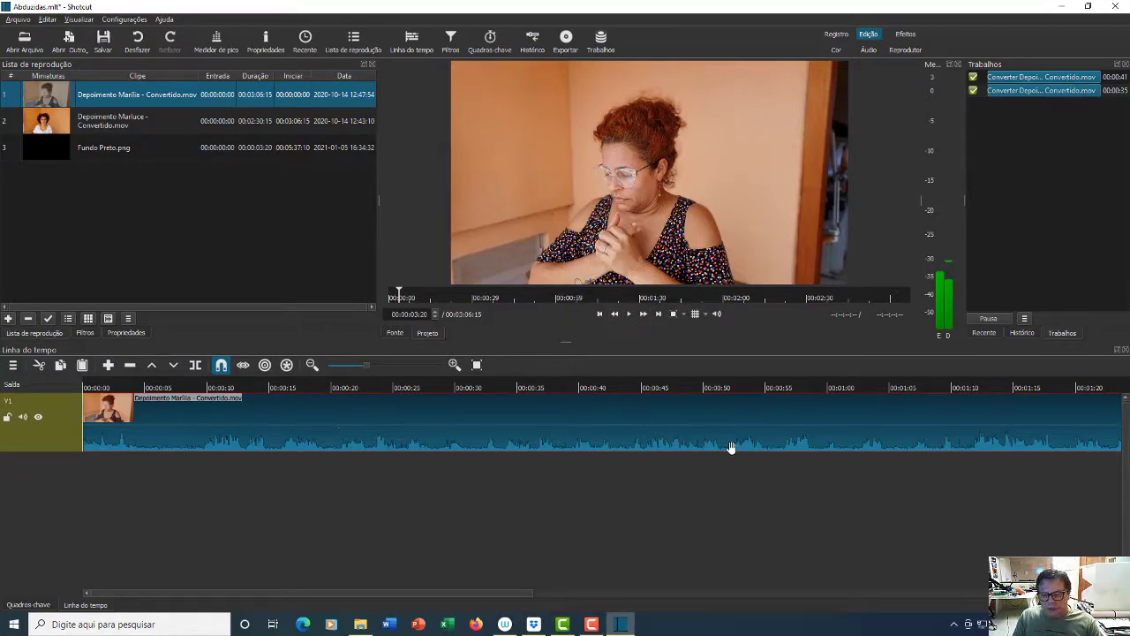
{"action": "left_click", "coordinate": [630, 316]}
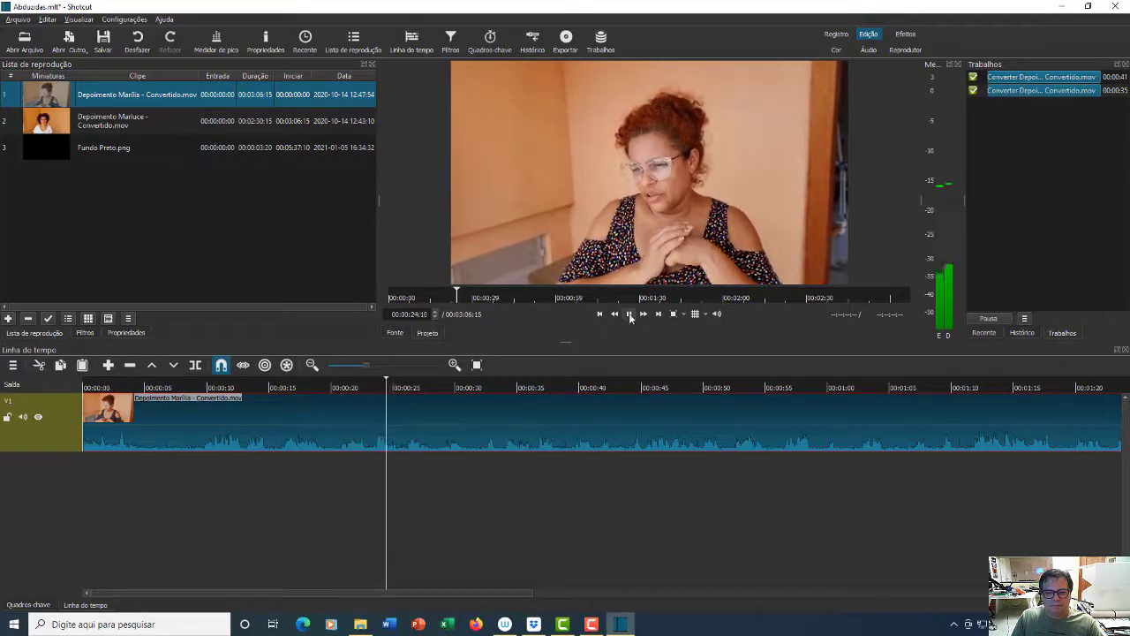
{"action": "left_click", "coordinate": [630, 315]}
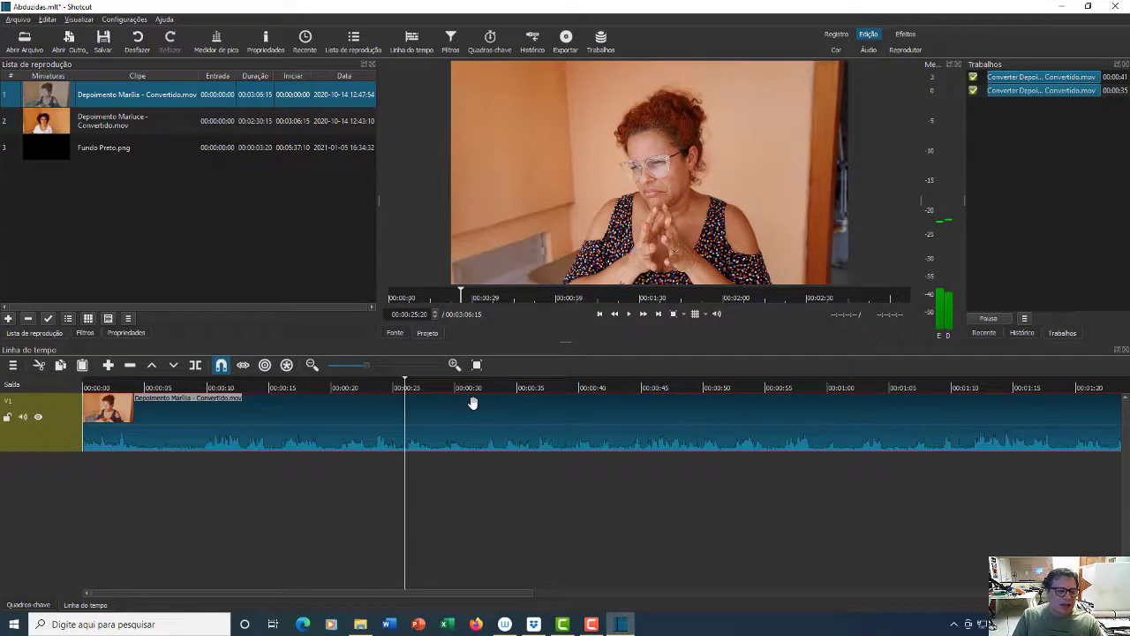
{"action": "left_click", "coordinate": [218, 262]}
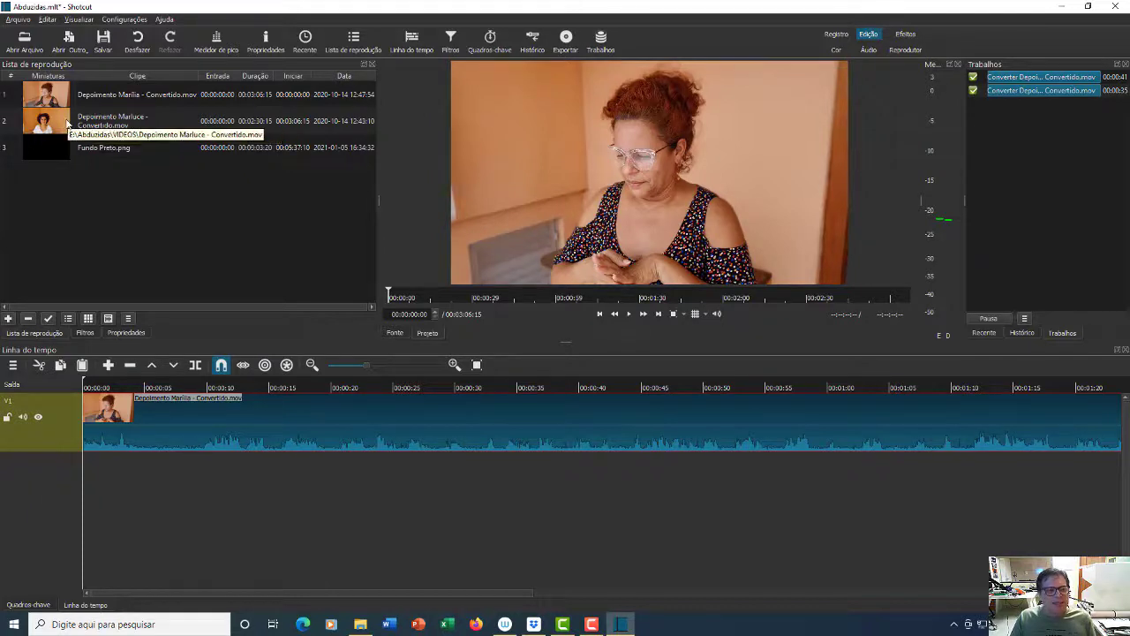
Add a second video track and place the second playlist testimonial clip at its start
{"action": "left_click_drag", "start_coordinate": [67, 128], "coordinate": [99, 172]}
{"action": "left_click", "coordinate": [90, 218]}
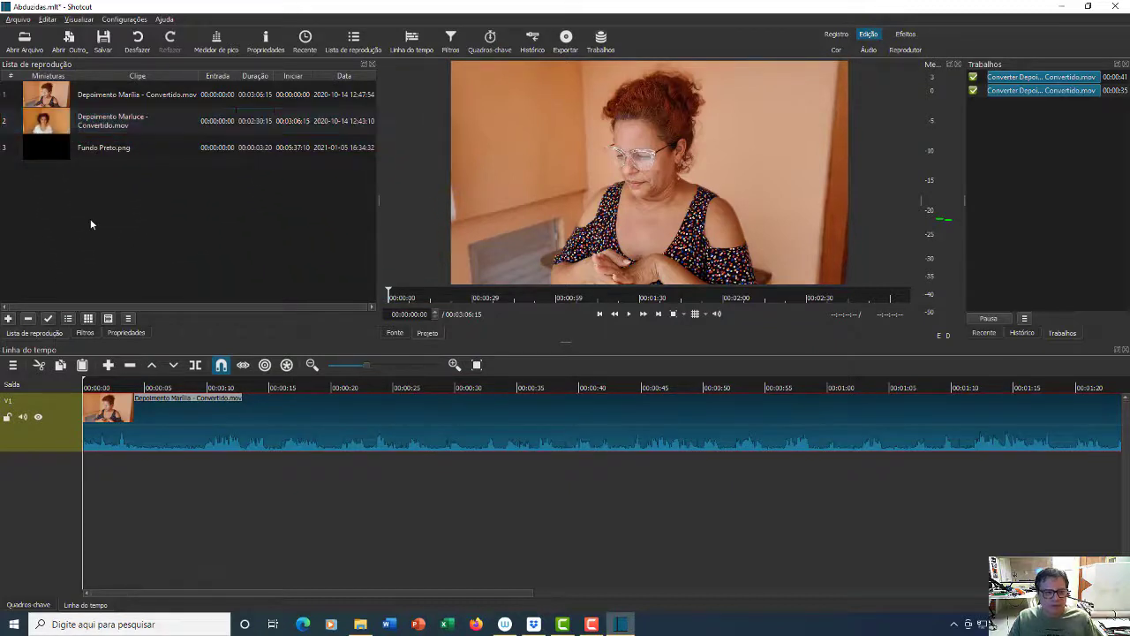
{"action": "right_click", "coordinate": [54, 436]}
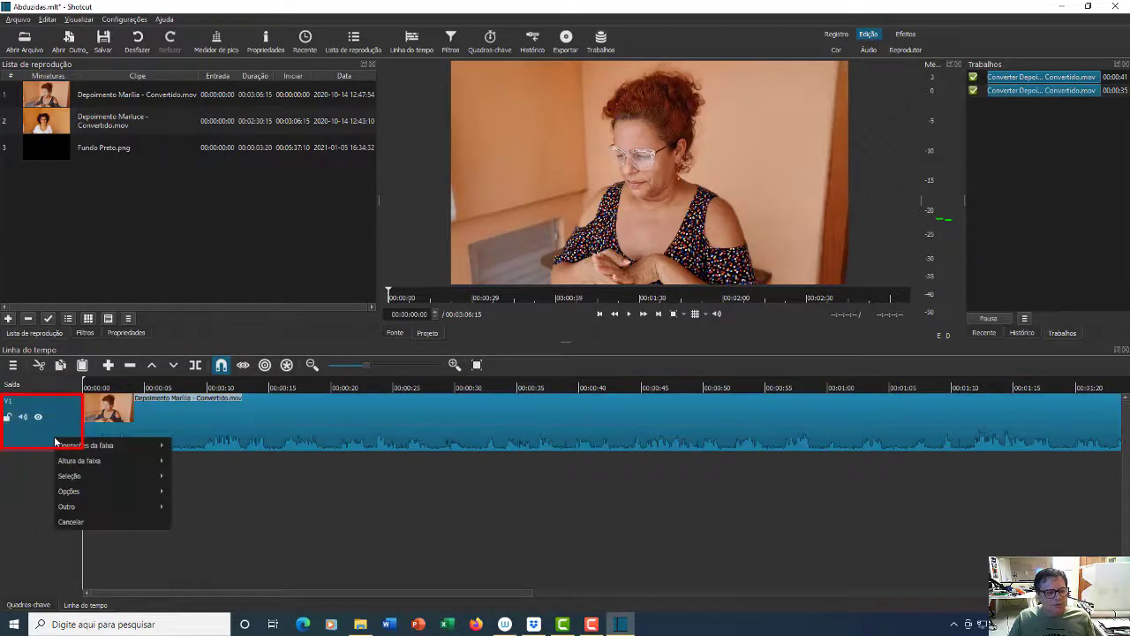
{"action": "mouse_move", "coordinate": [98, 446]}
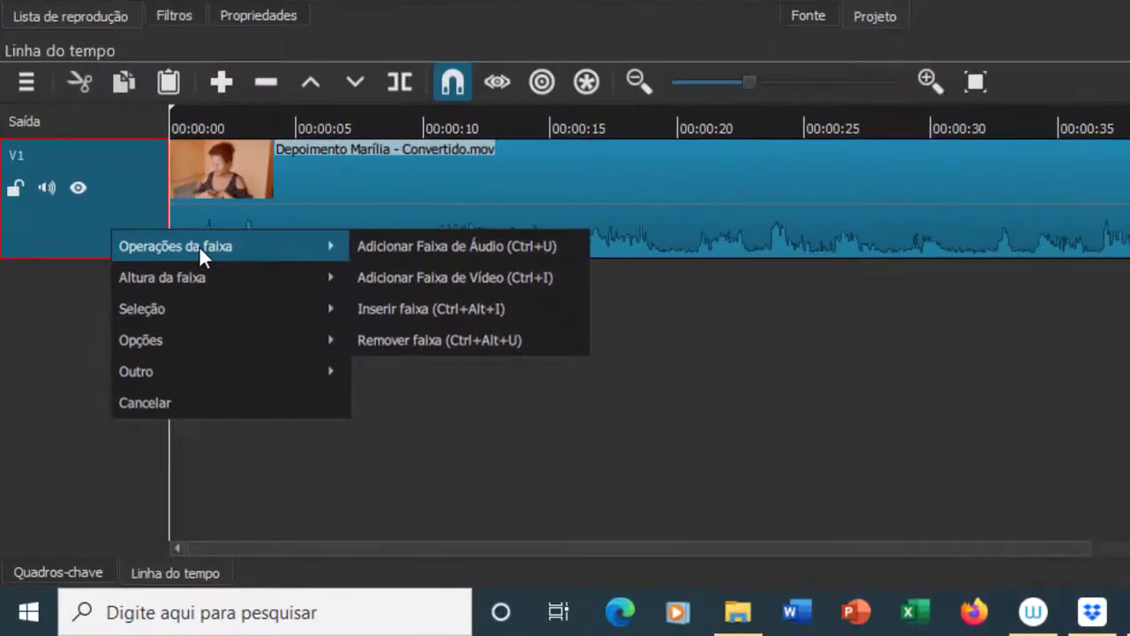
{"action": "left_click", "coordinate": [439, 294]}
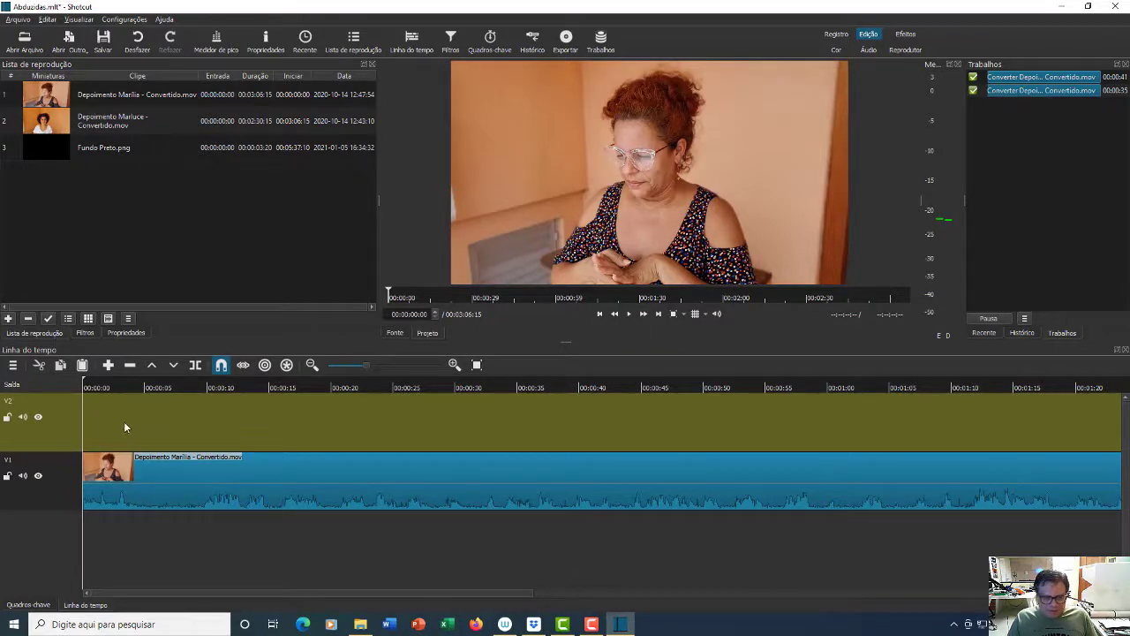
{"action": "left_click", "coordinate": [146, 419]}
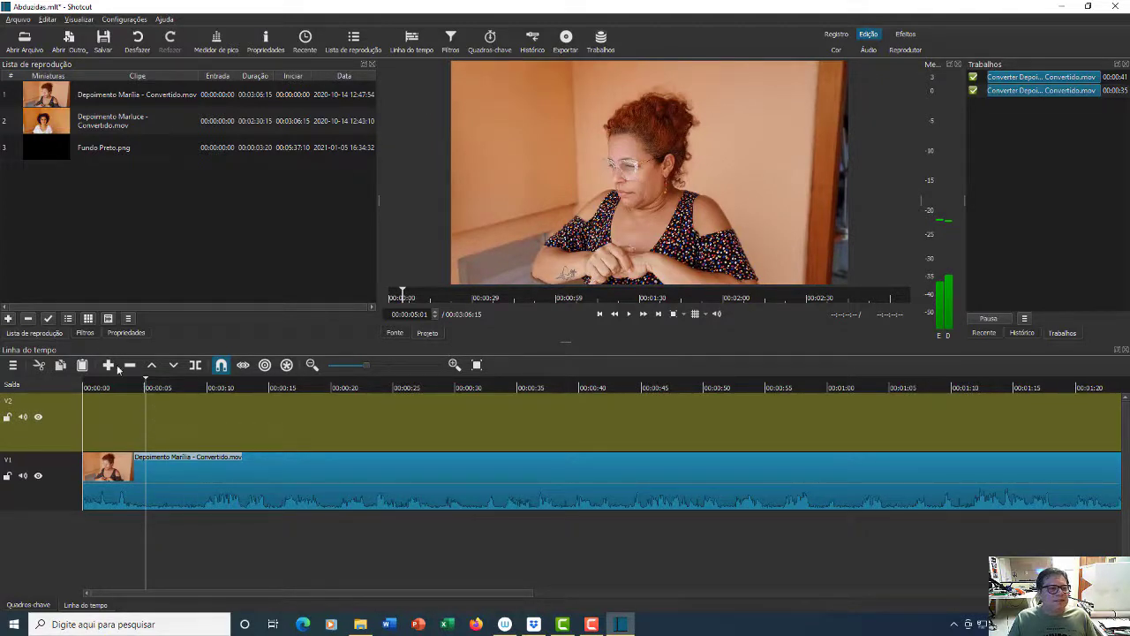
{"action": "left_click", "coordinate": [58, 124]}
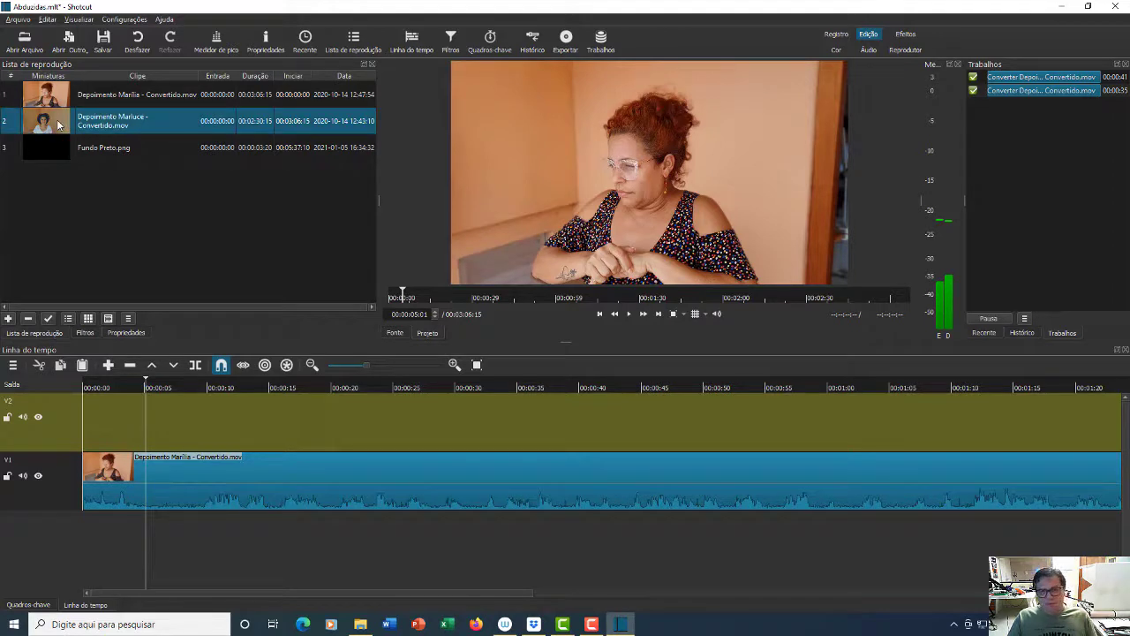
{"action": "left_click_drag", "start_coordinate": [56, 119], "coordinate": [85, 424]}
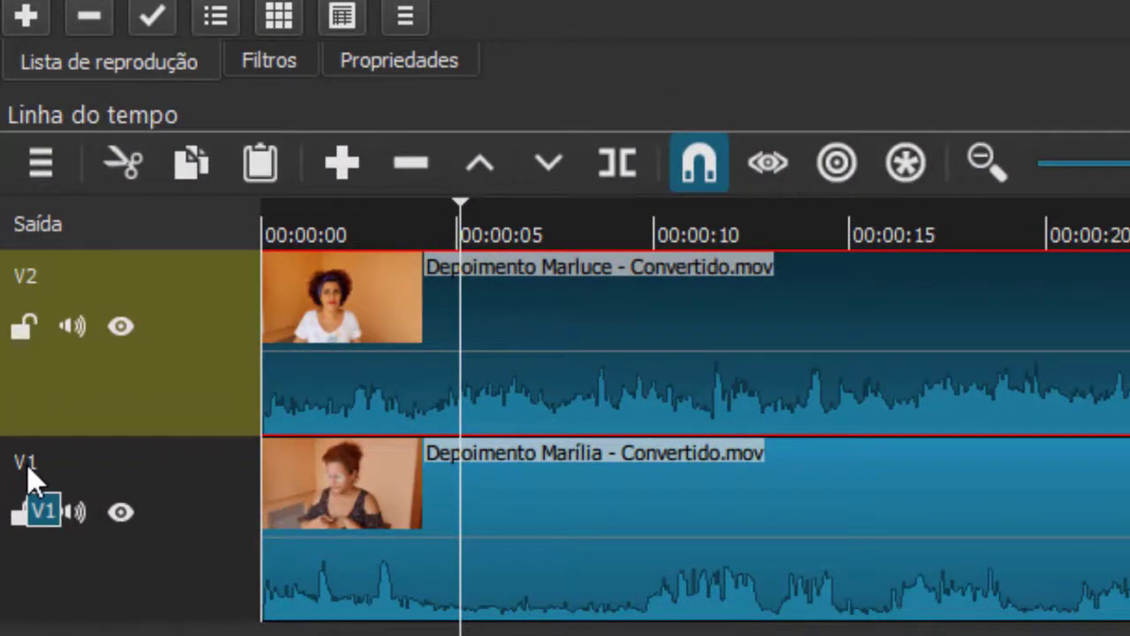
Rename tracks V1 and V2 with the first name of the person featured in each track's clip
{"action": "double_click", "coordinate": [28, 462]}
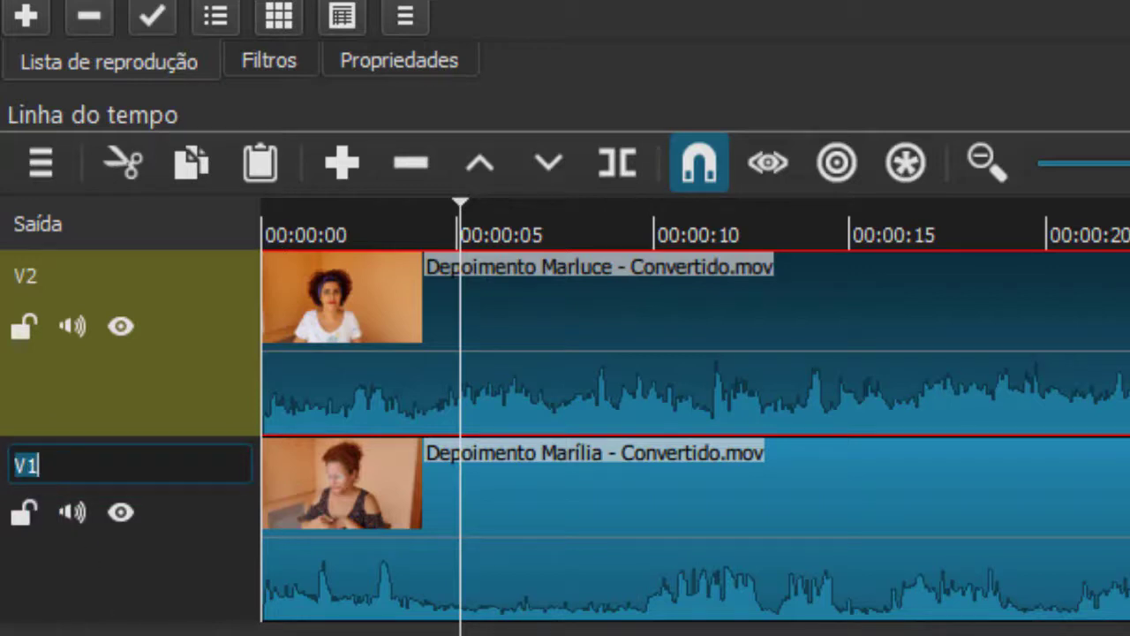
{"action": "type", "text": "Marília"}
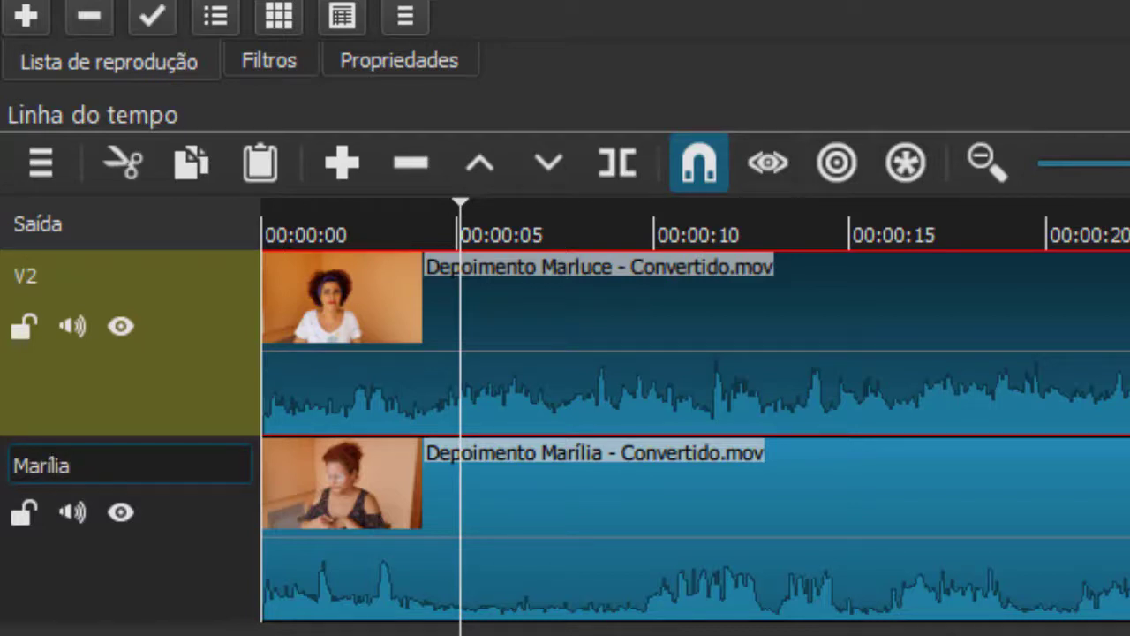
{"action": "key", "text": "Return"}
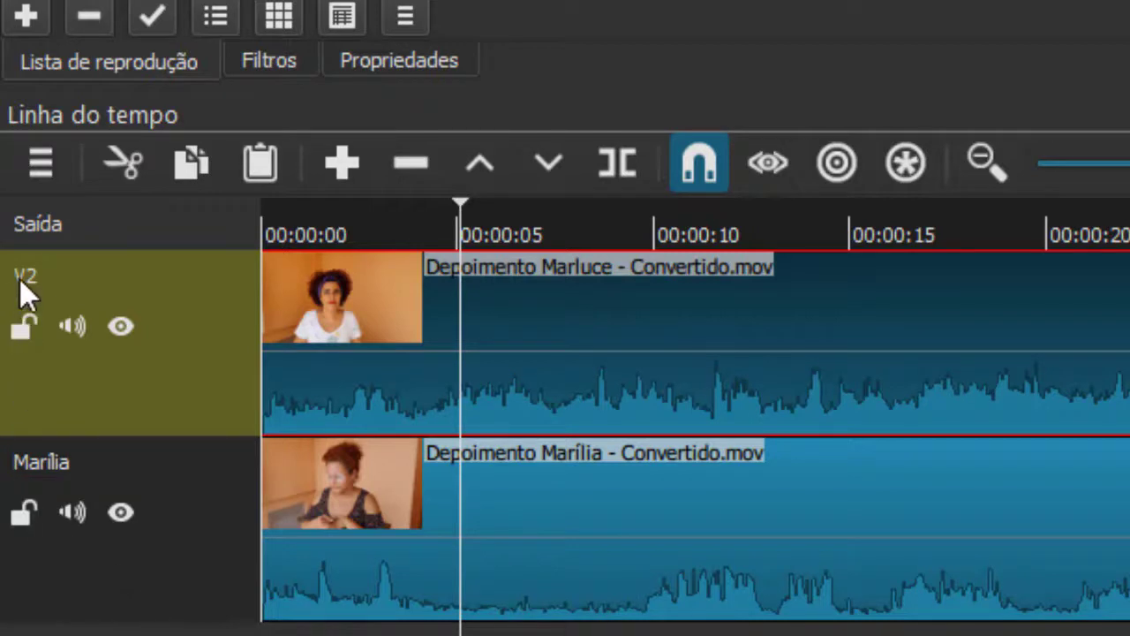
{"action": "double_click", "coordinate": [19, 279]}
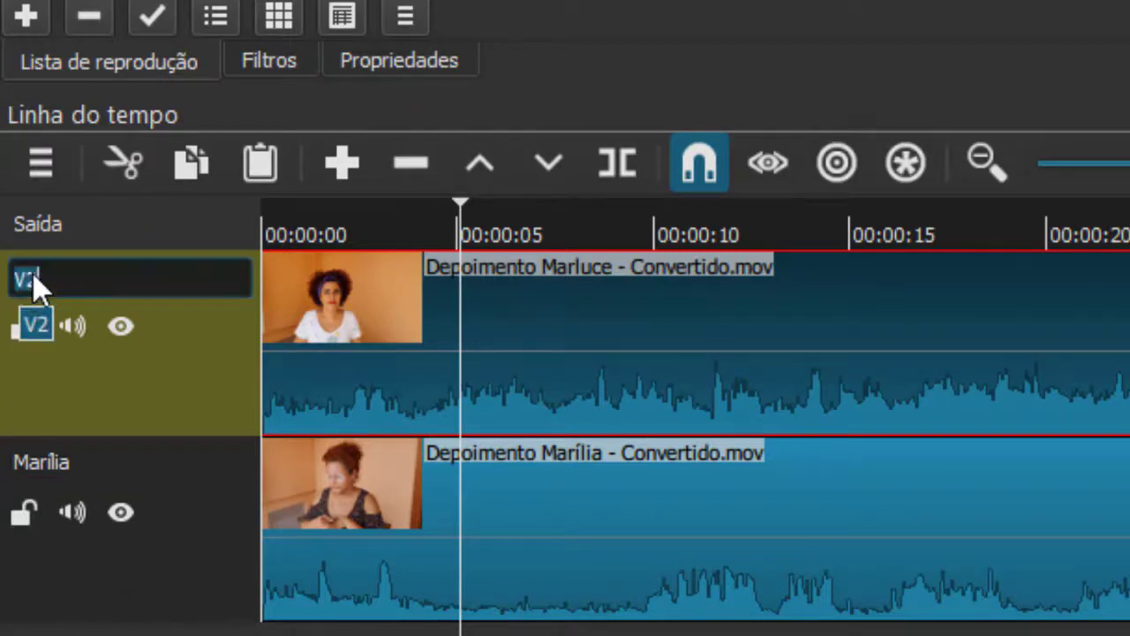
{"action": "type", "text": "Marluce"}
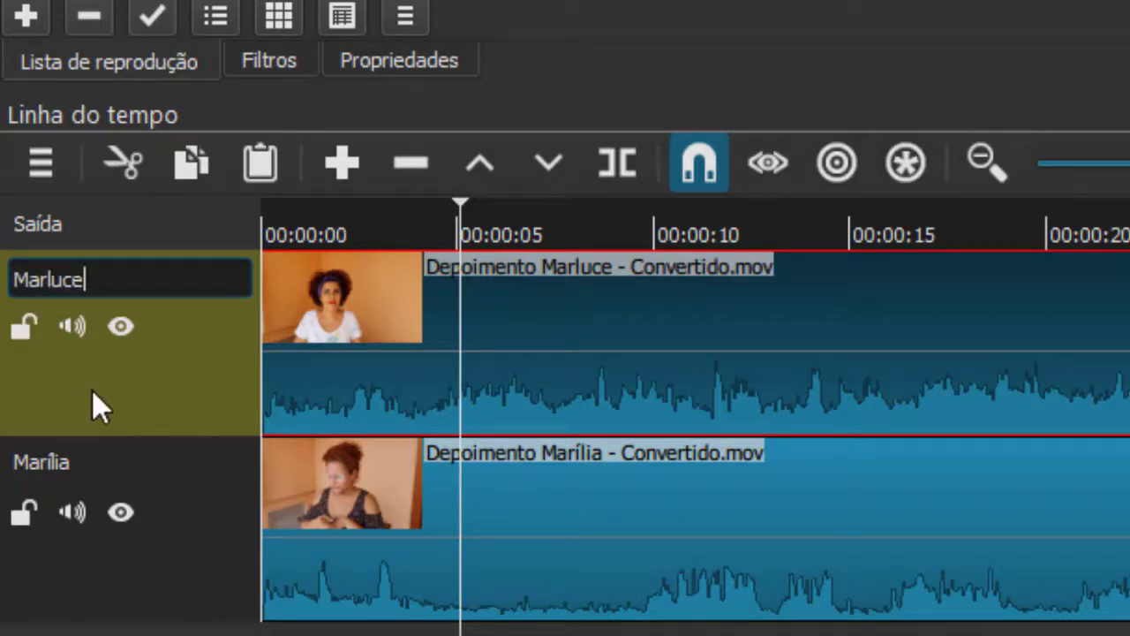
{"action": "key", "text": "Return"}
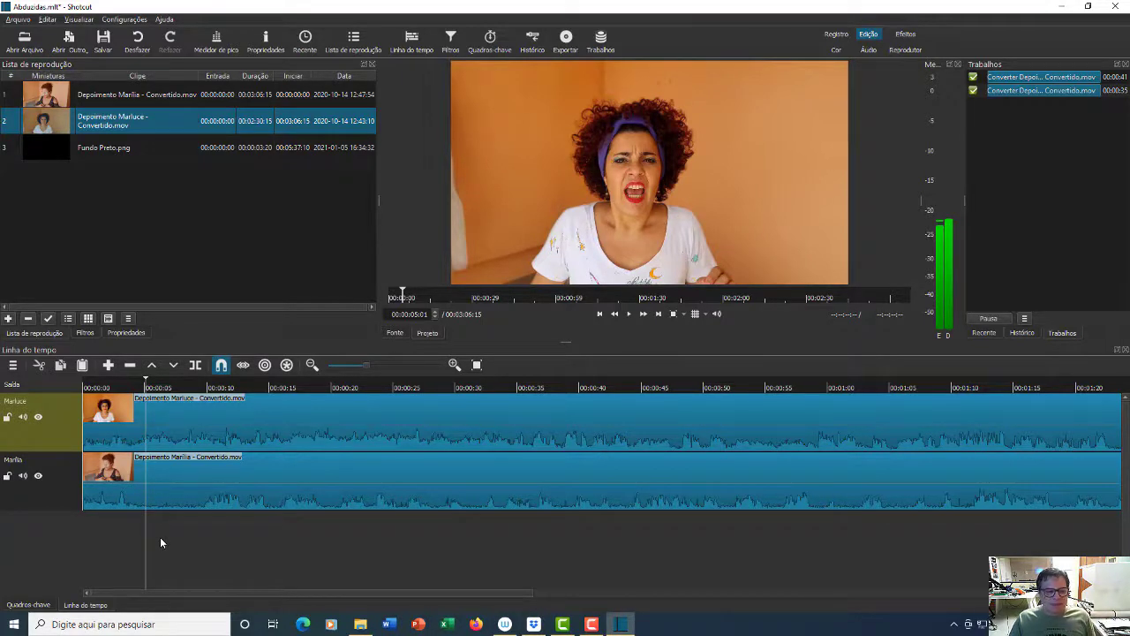
Add a third video track, place Fundo Preto.png at its start and scrub past its end to preview it
{"action": "right_click", "coordinate": [60, 414]}
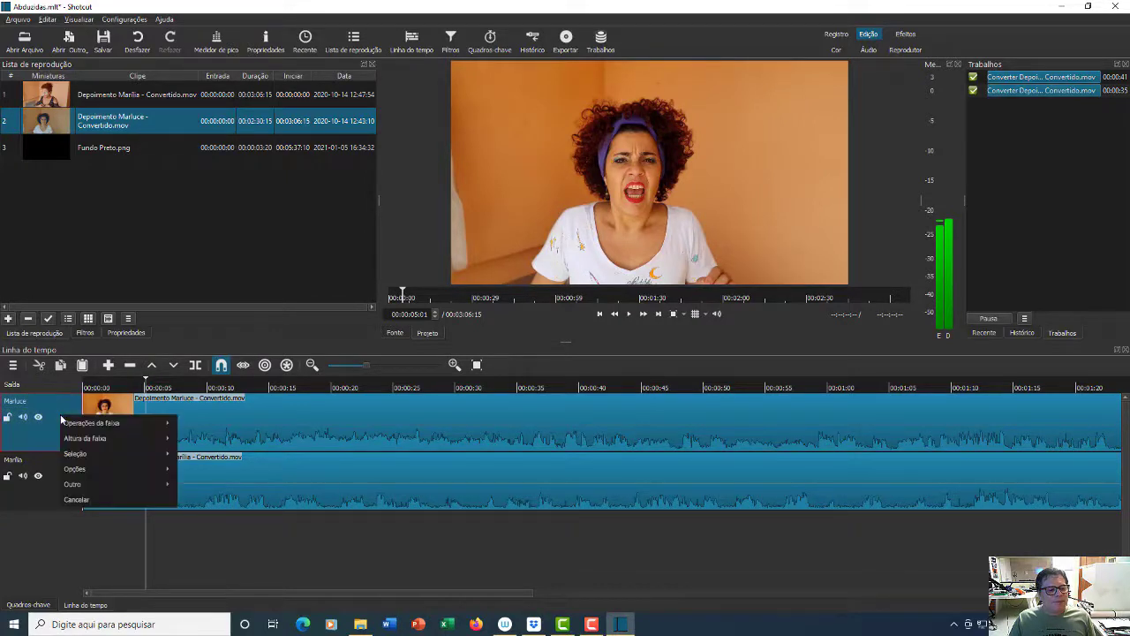
{"action": "mouse_move", "coordinate": [88, 422]}
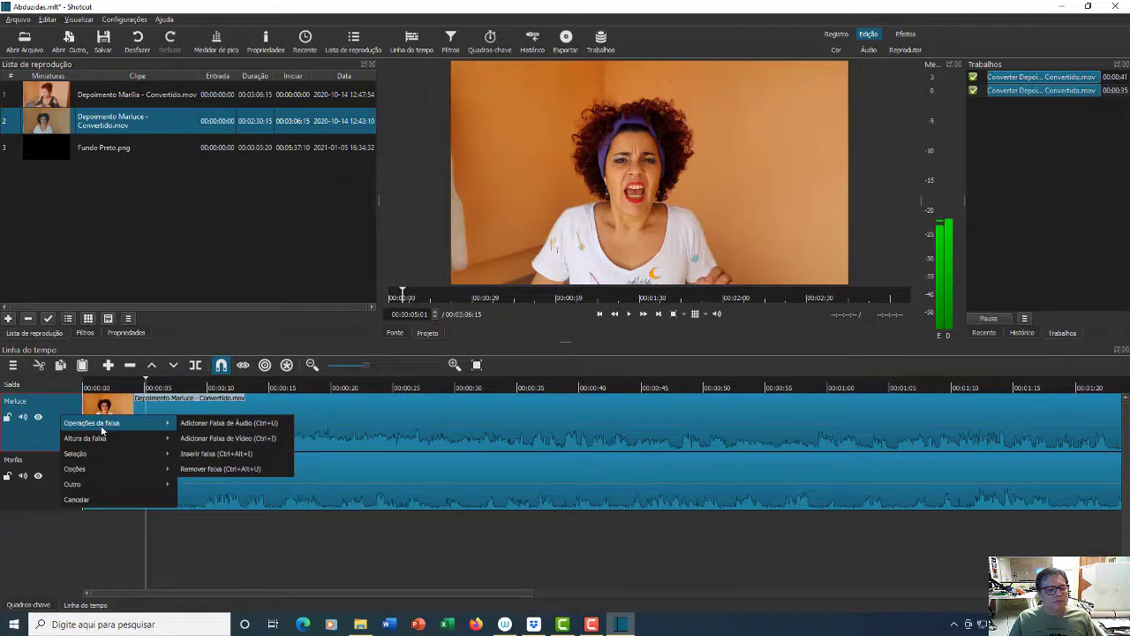
{"action": "left_click", "coordinate": [219, 439]}
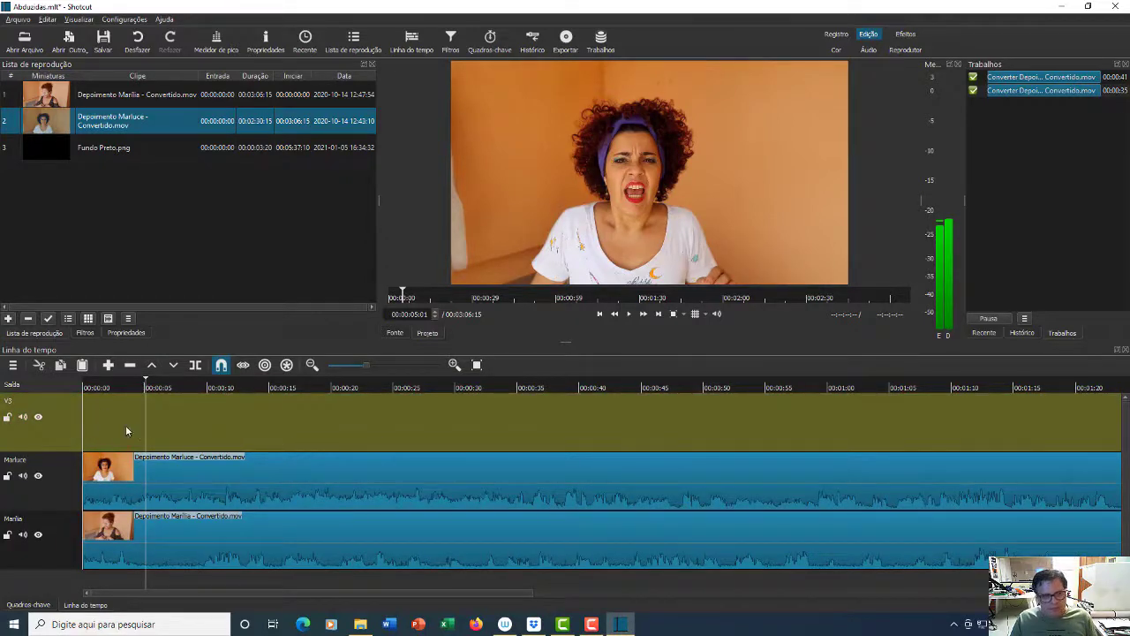
{"action": "left_click", "coordinate": [64, 188]}
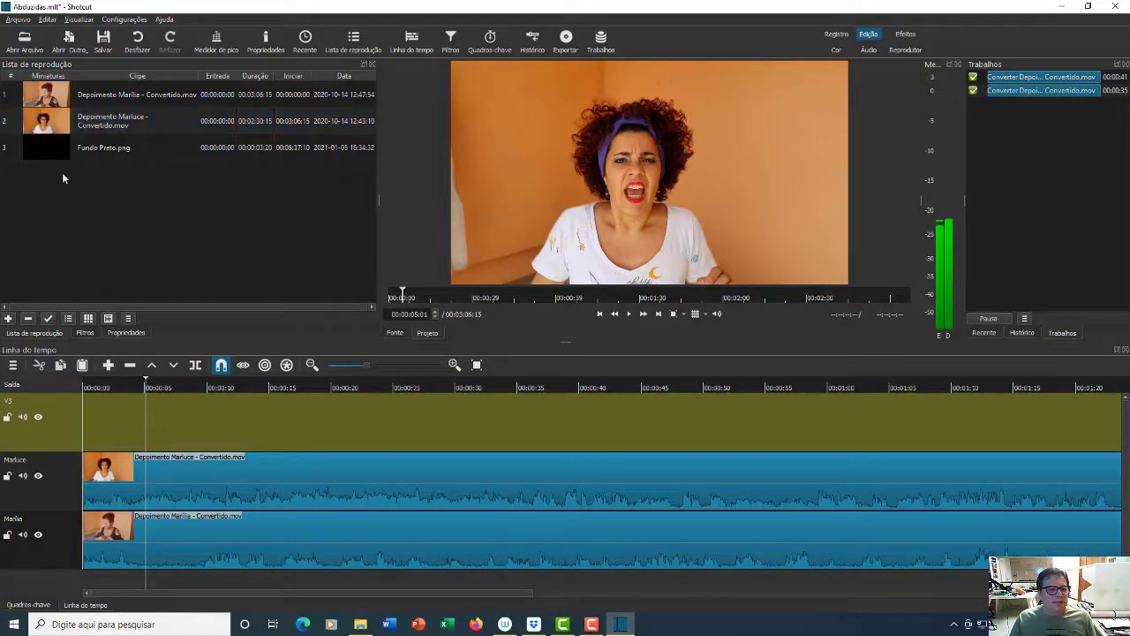
{"action": "left_click_drag", "start_coordinate": [53, 153], "coordinate": [87, 422]}
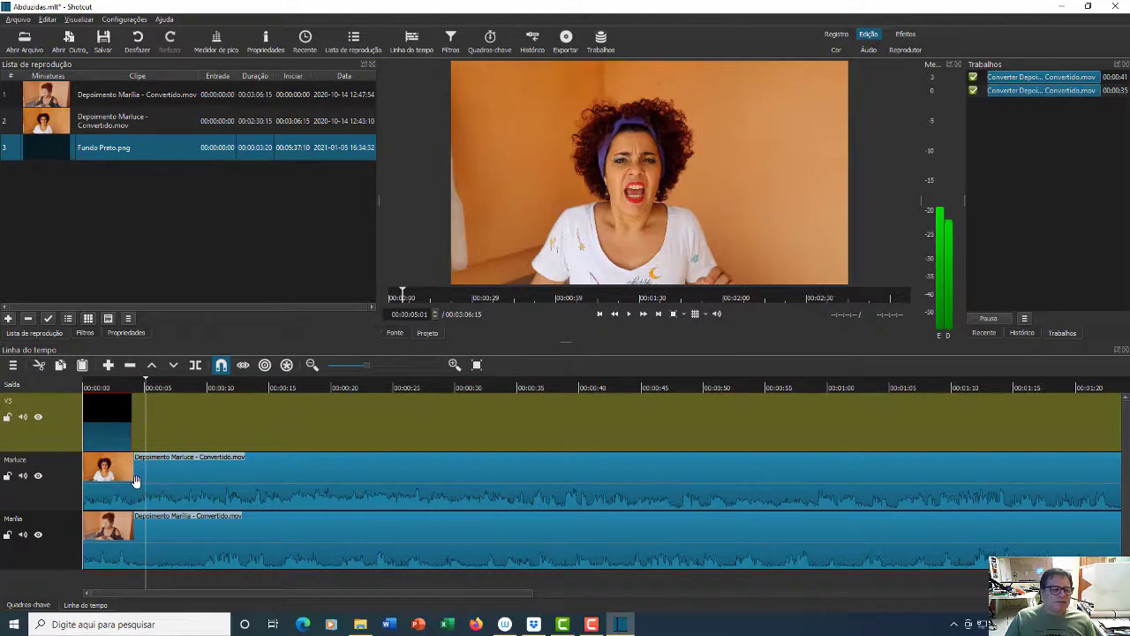
{"action": "left_click", "coordinate": [110, 386]}
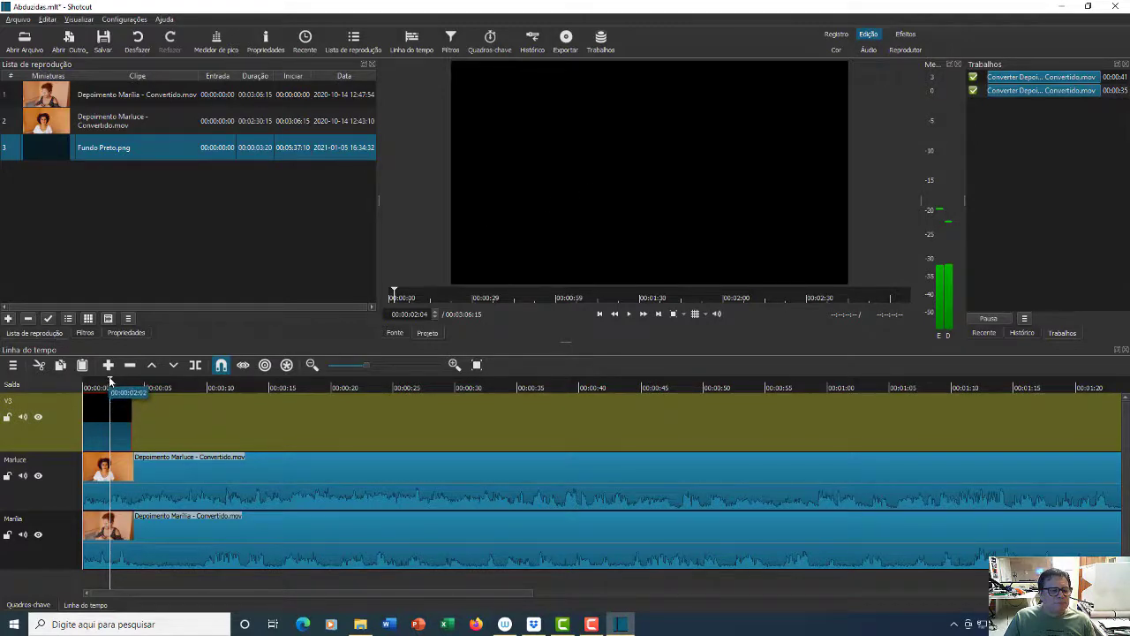
{"action": "left_click_drag", "start_coordinate": [110, 381], "coordinate": [141, 382]}
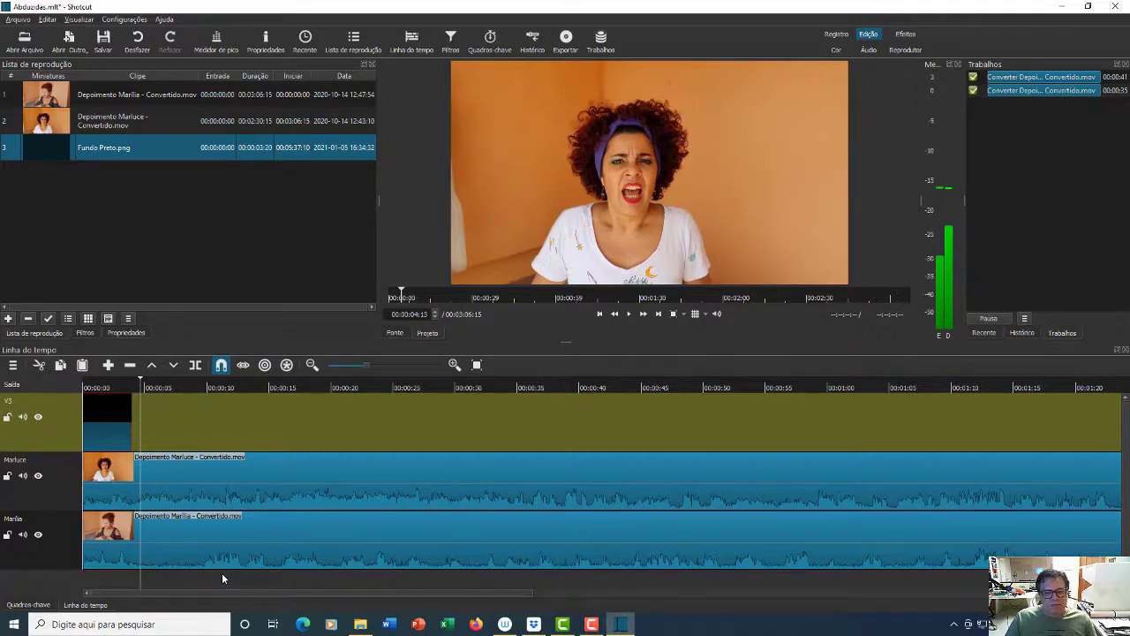
Move the middle track's testimonial clip to begin where the black background ends and the lowest track's clip to about 00:00:53
{"action": "left_click", "coordinate": [195, 472]}
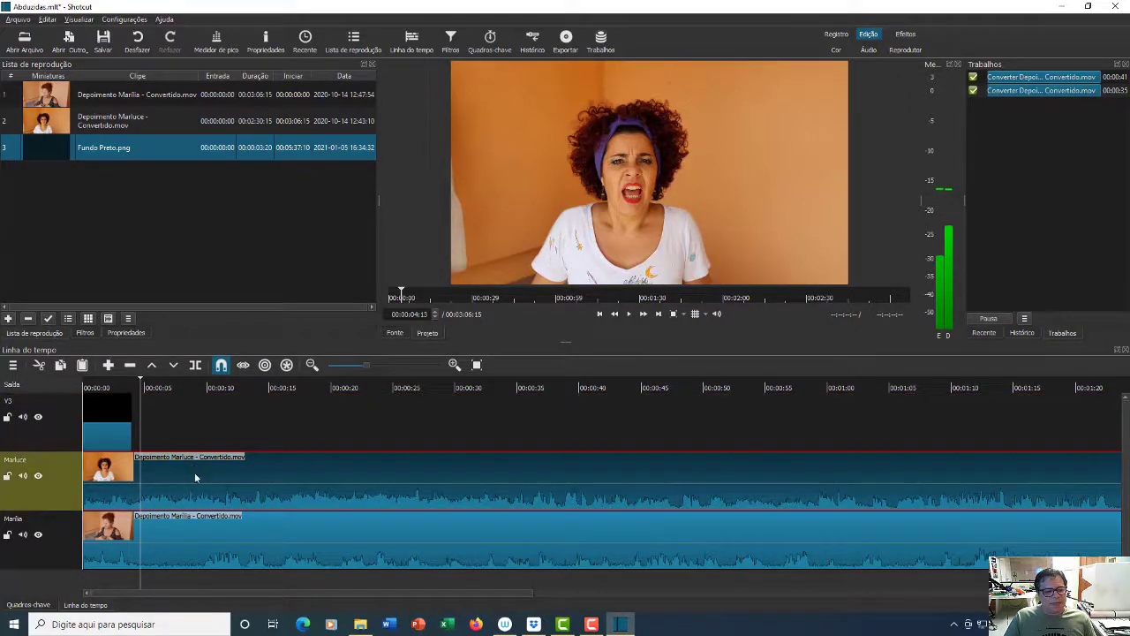
{"action": "left_click", "coordinate": [201, 537]}
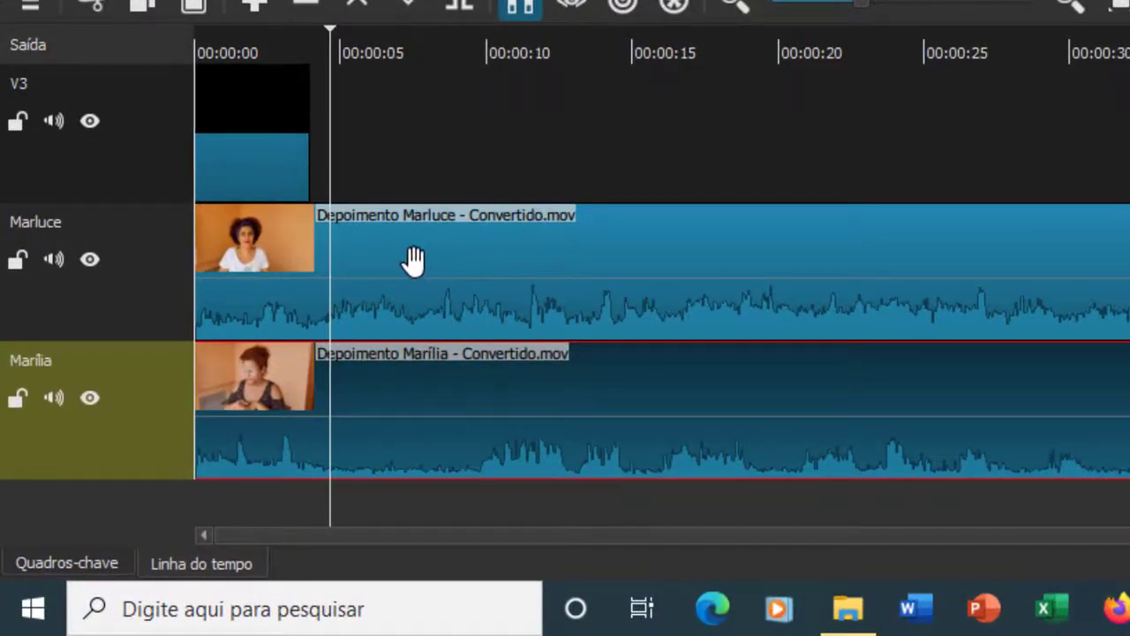
{"action": "left_click_drag", "start_coordinate": [414, 261], "coordinate": [555, 238]}
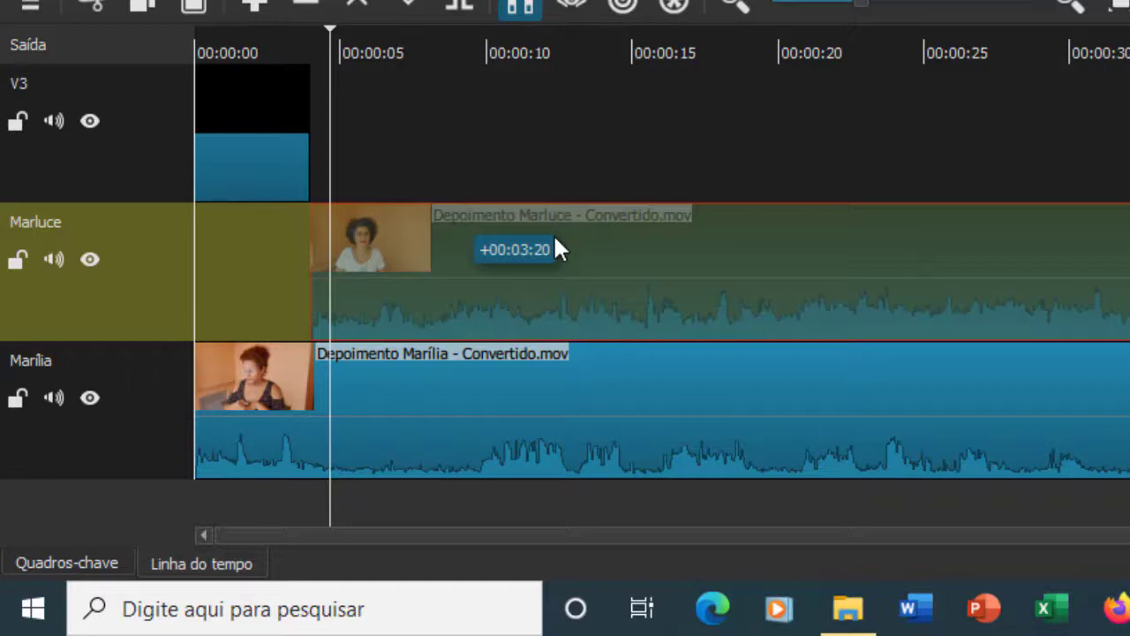
{"action": "left_click_drag", "start_coordinate": [553, 233], "coordinate": [553, 233]}
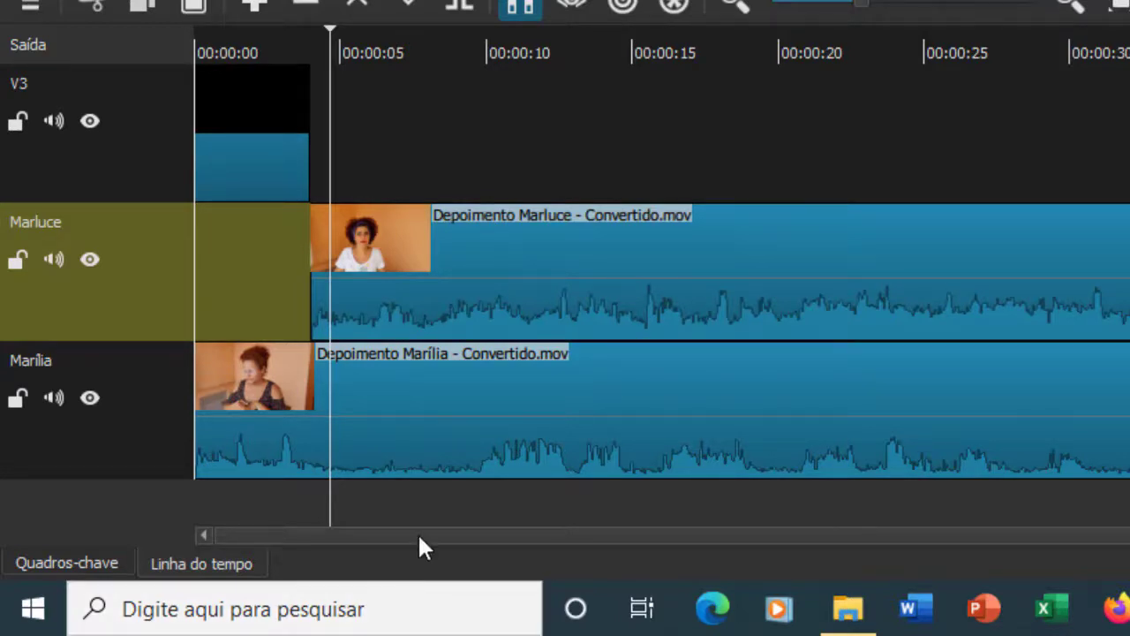
{"action": "left_click", "coordinate": [367, 396]}
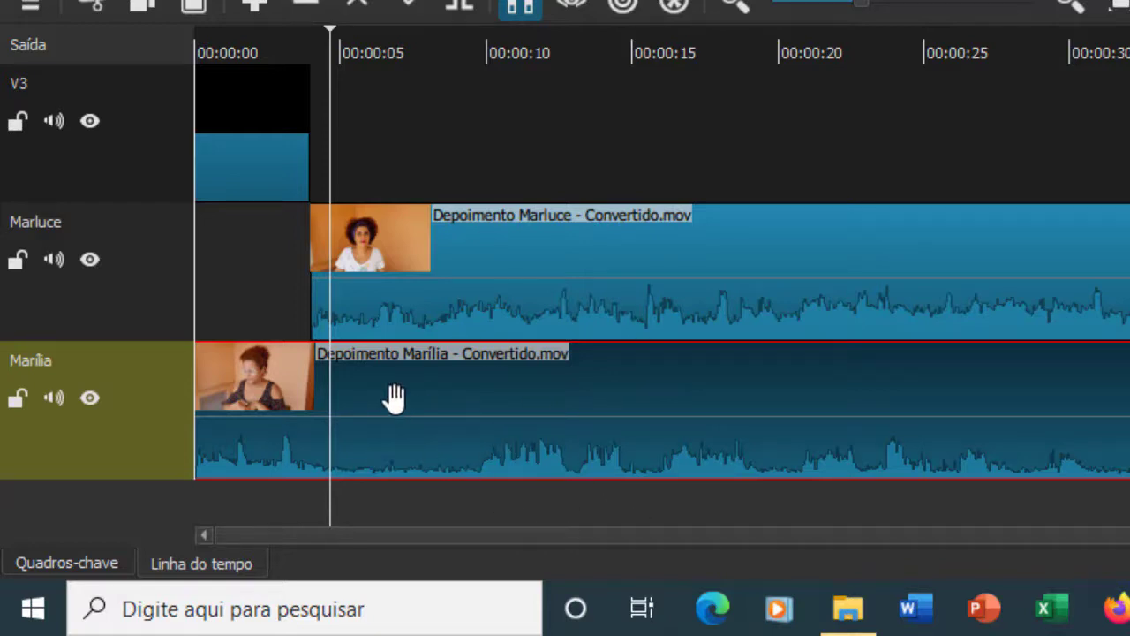
{"action": "left_click_drag", "start_coordinate": [397, 396], "coordinate": [1129, 394]}
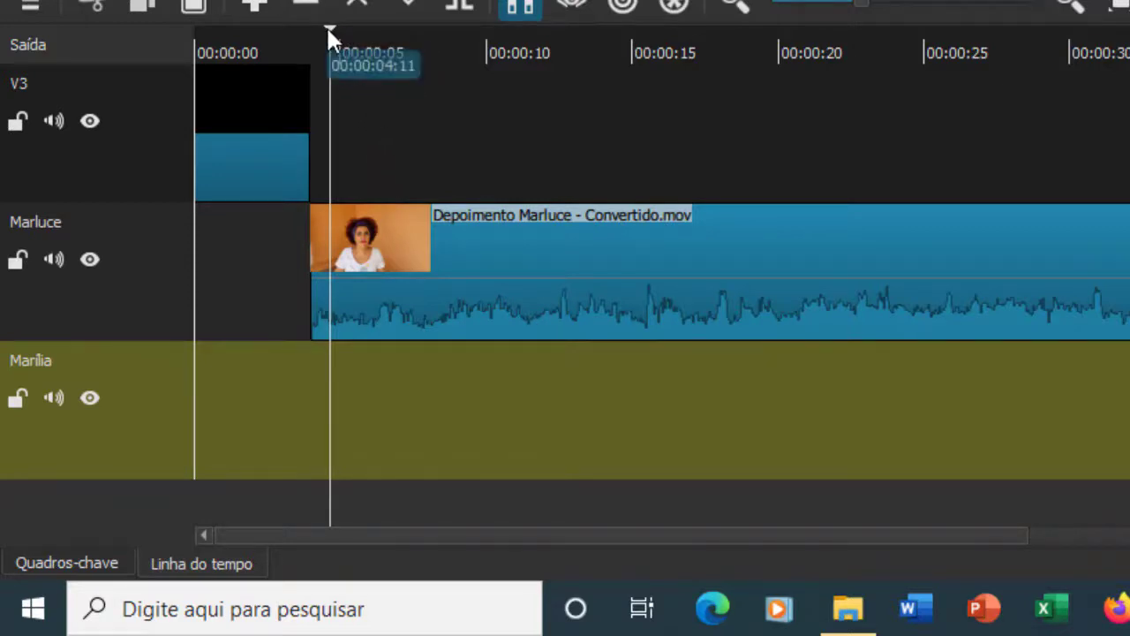
Scrub across the cut between the black background and the first testimonial, and play the opening seconds from the timeline start
{"action": "left_click_drag", "start_coordinate": [329, 25], "coordinate": [318, 25]}
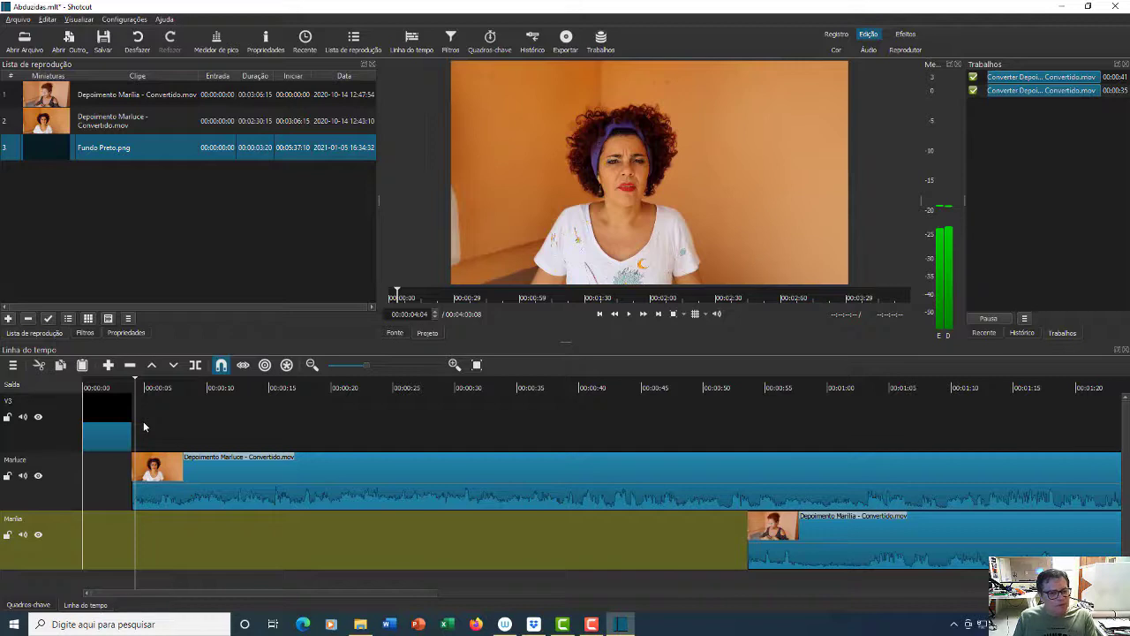
{"action": "left_click", "coordinate": [108, 389]}
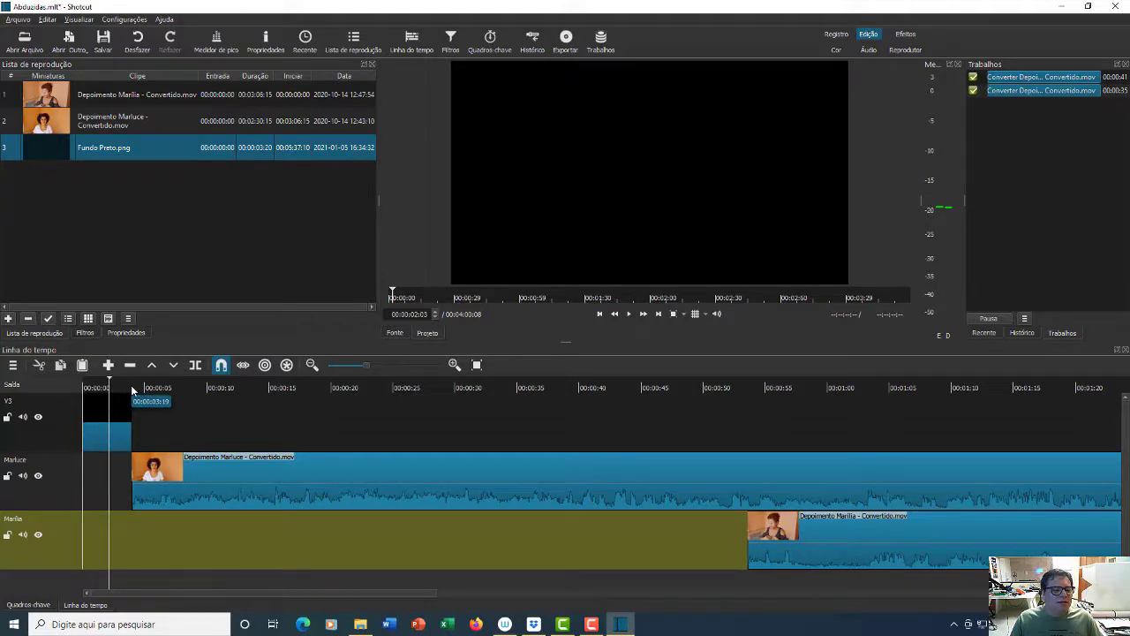
{"action": "left_click", "coordinate": [132, 390]}
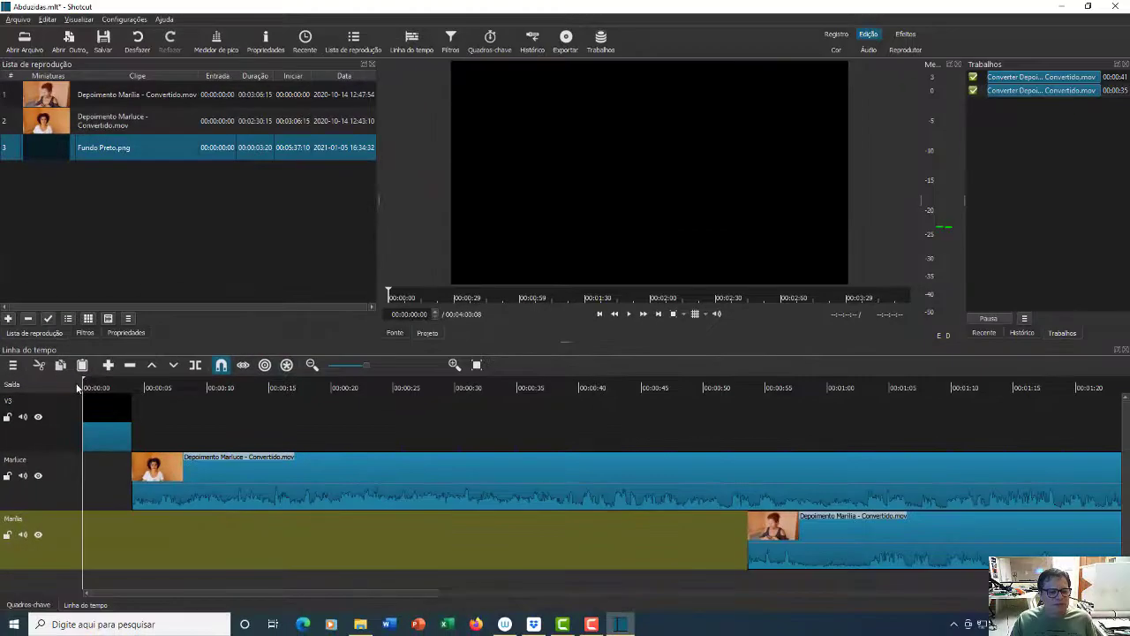
{"action": "mouse_move", "coordinate": [77, 387]}
{"action": "left_mouse_down"}
{"action": "mouse_move", "coordinate": [116, 387]}
{"action": "mouse_move", "coordinate": [81, 381]}
{"action": "left_mouse_up"}
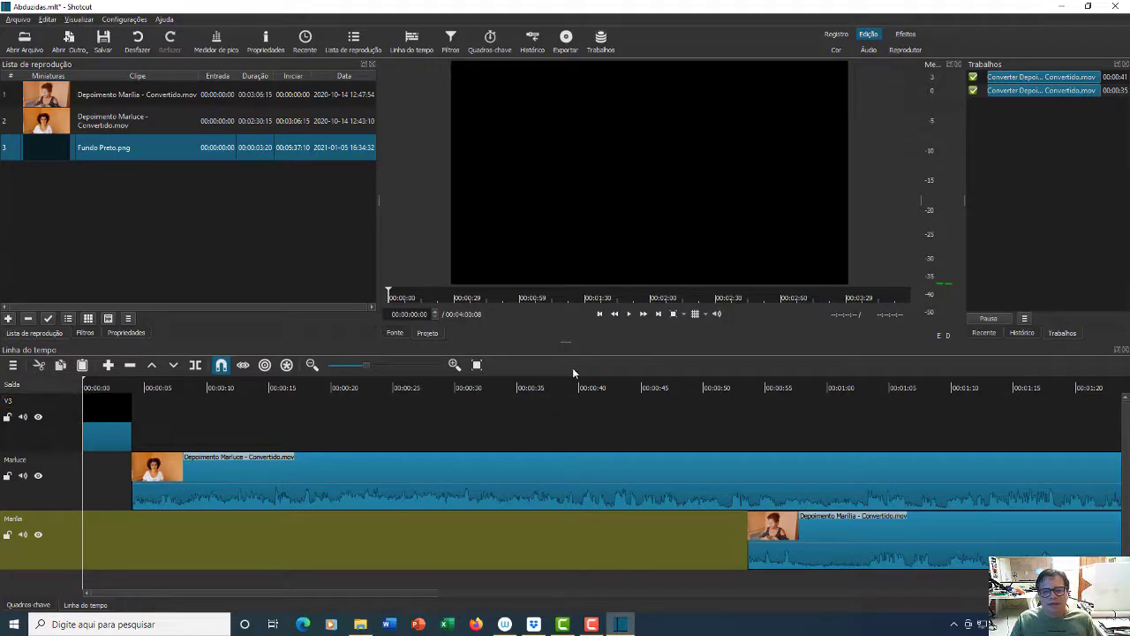
{"action": "left_click", "coordinate": [629, 315]}
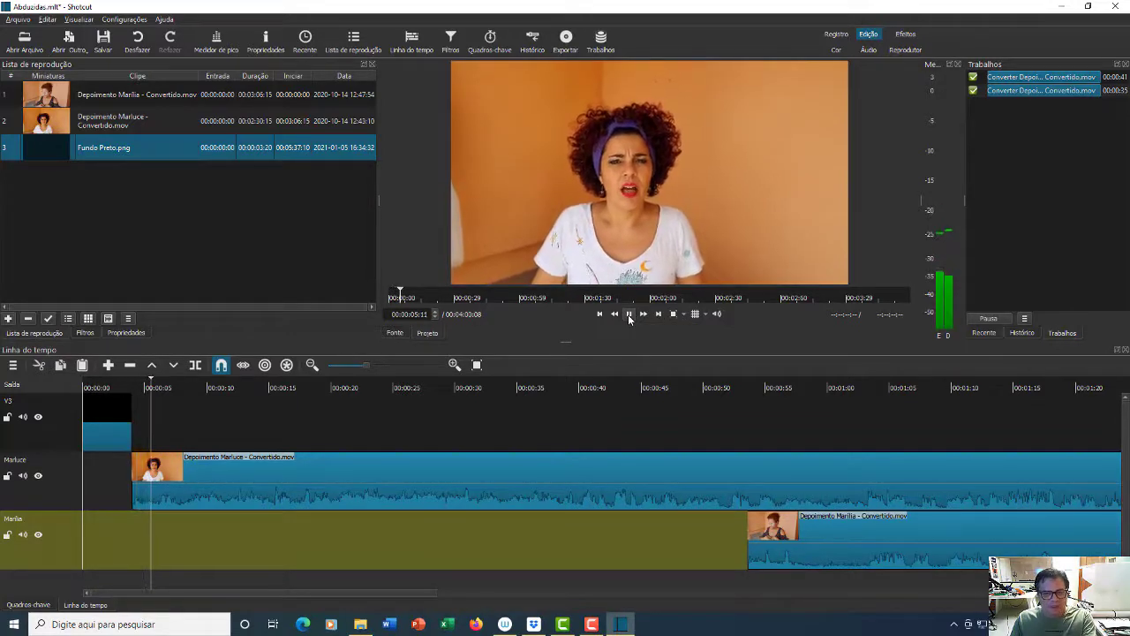
{"action": "left_click", "coordinate": [630, 316]}
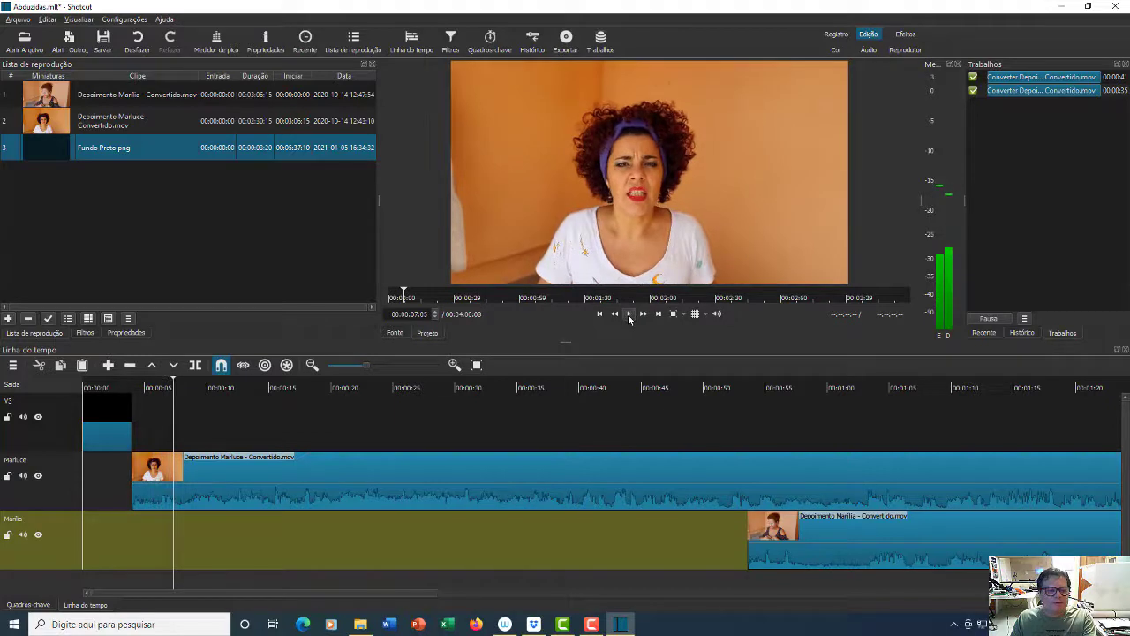
Position the playhead at 00:00:02:09 over Fundo Preto.png and add a Texto: Simples filter to that clip
{"action": "left_click", "coordinate": [161, 382]}
{"action": "left_click_drag", "start_coordinate": [161, 382], "coordinate": [113, 387]}
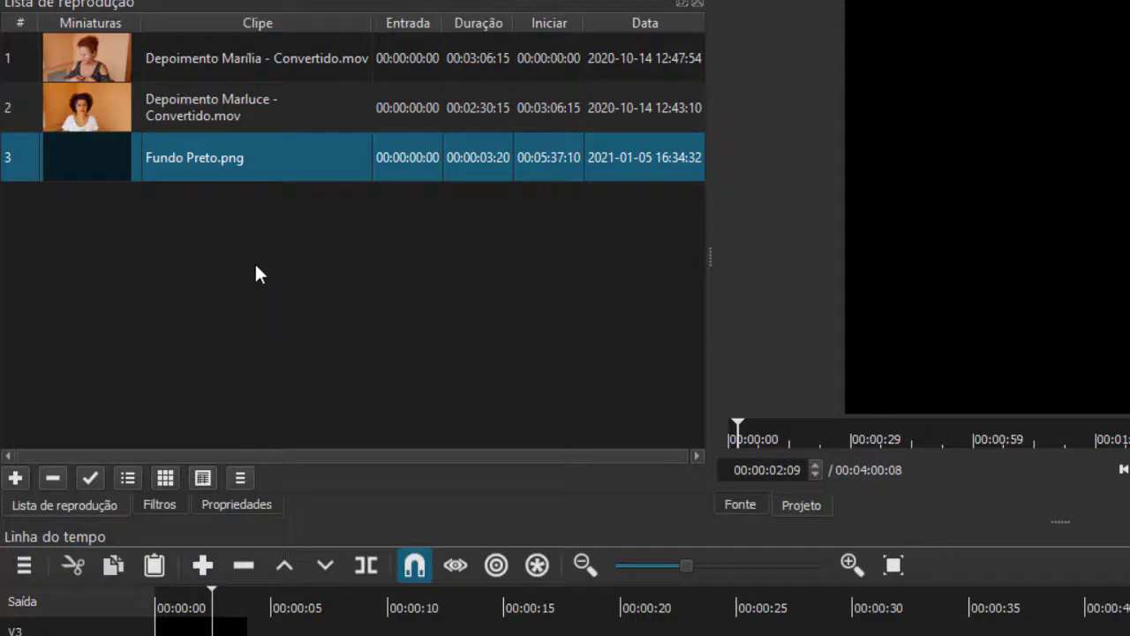
{"action": "left_click", "coordinate": [162, 505]}
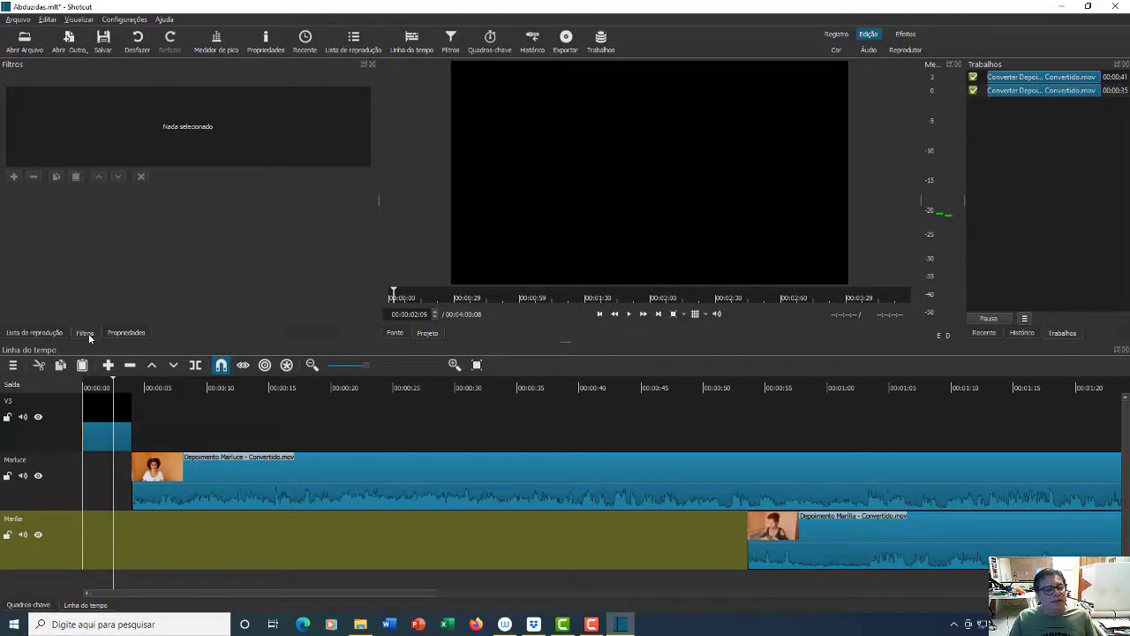
{"action": "left_click", "coordinate": [102, 416]}
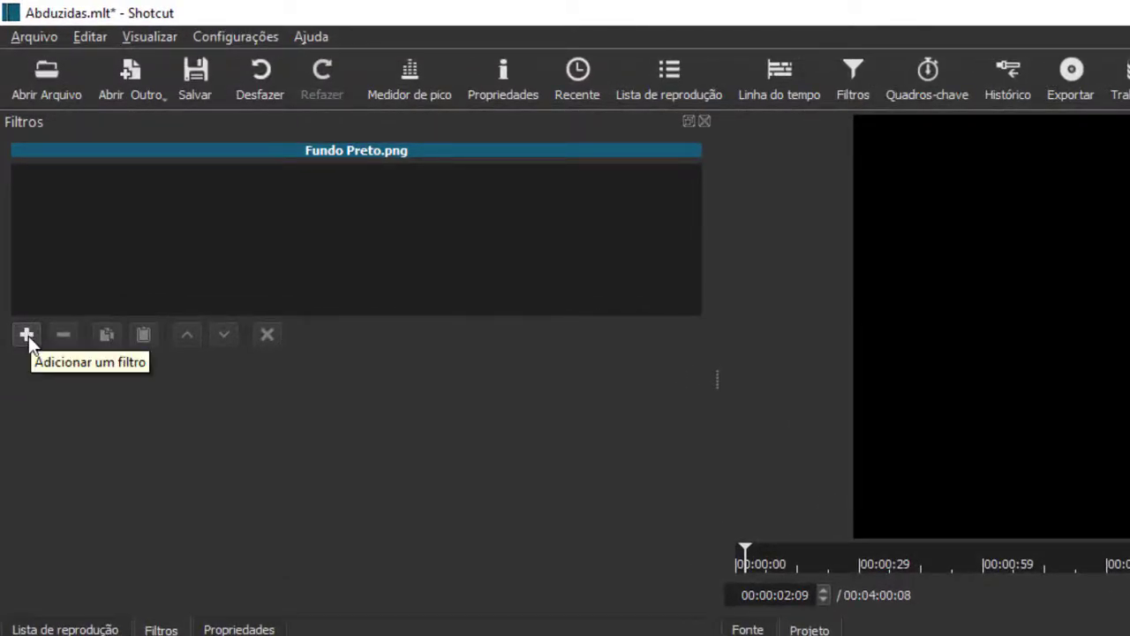
{"action": "left_click", "coordinate": [27, 335]}
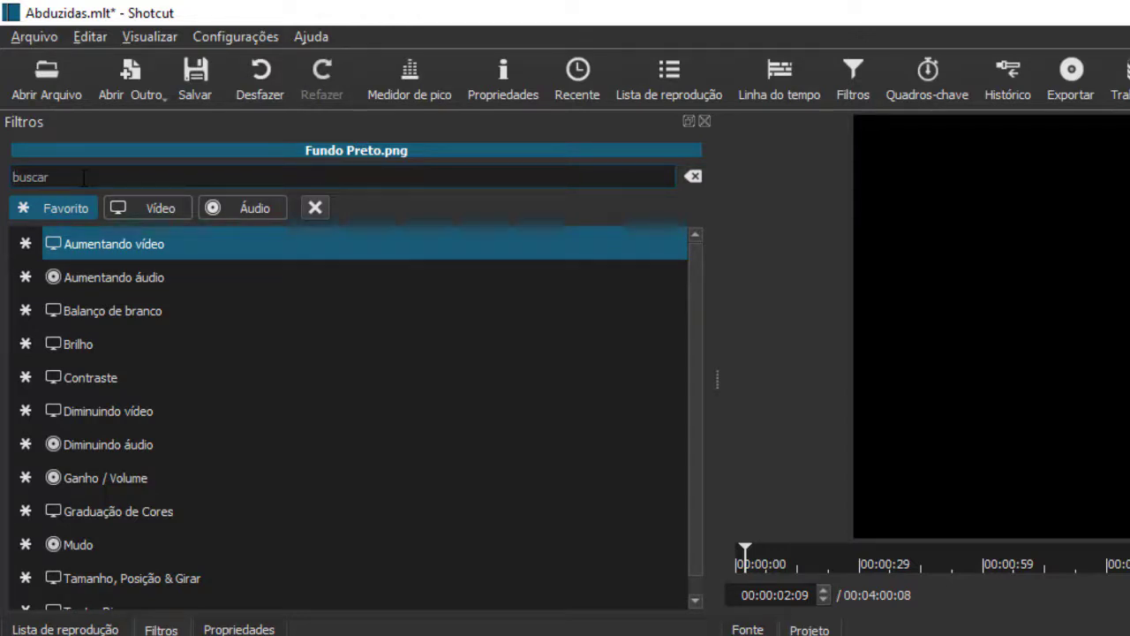
{"action": "type", "text": "texto"}
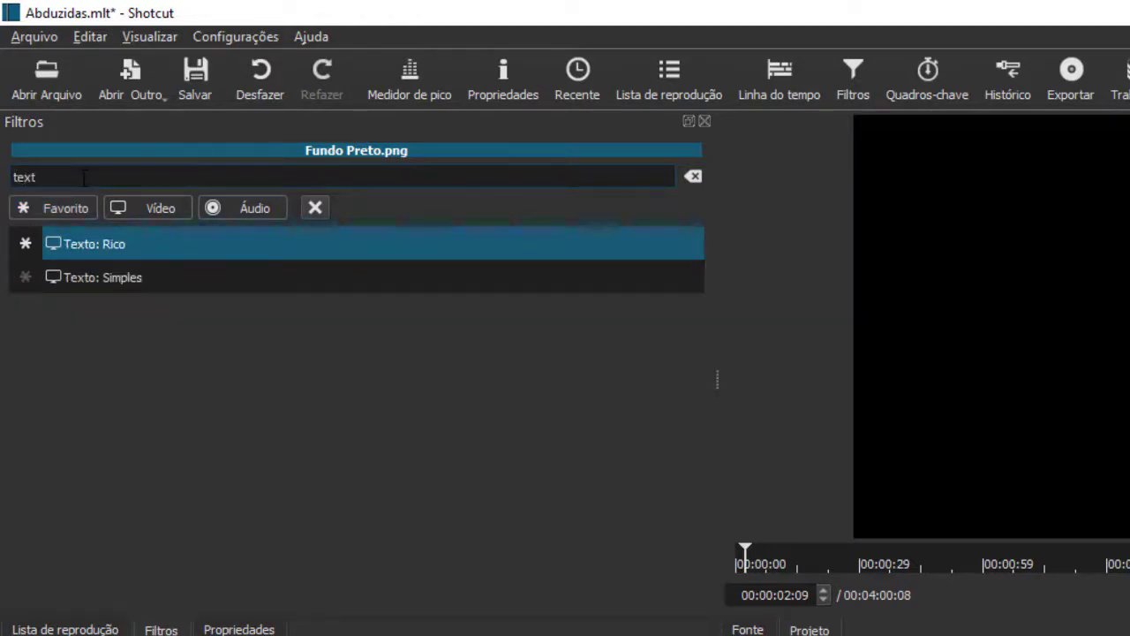
{"action": "left_click", "coordinate": [100, 281]}
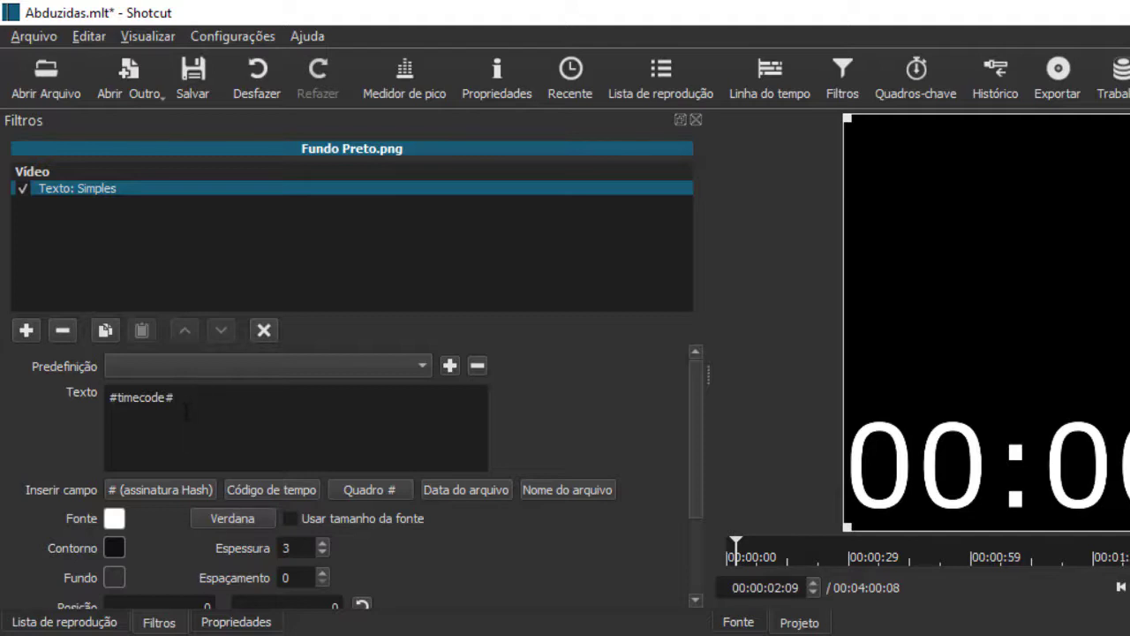
Replace the text filter's #timecode# placeholder with the title "Abduzidas"
{"action": "left_click_drag", "start_coordinate": [185, 399], "coordinate": [88, 404]}
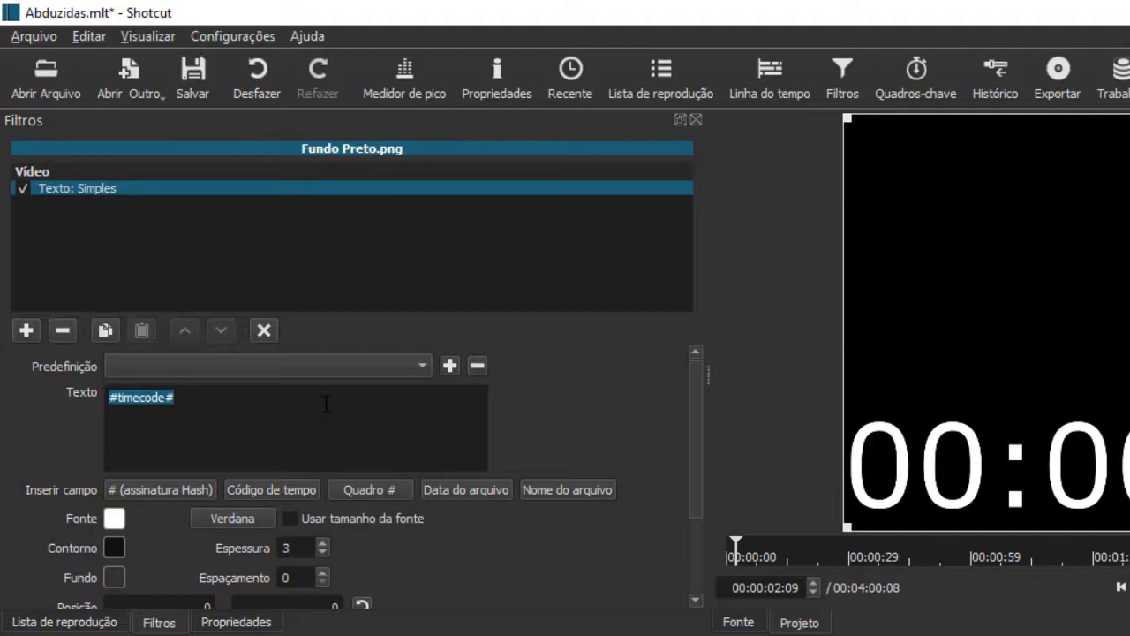
{"action": "key", "text": "BackSpace"}
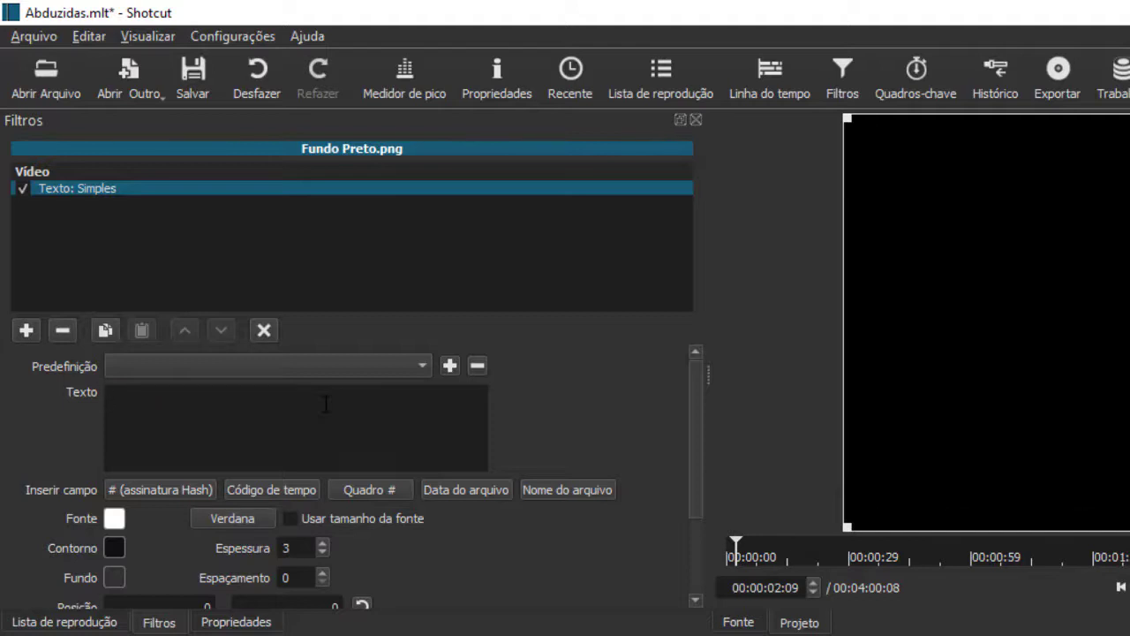
{"action": "type", "text": "A"}
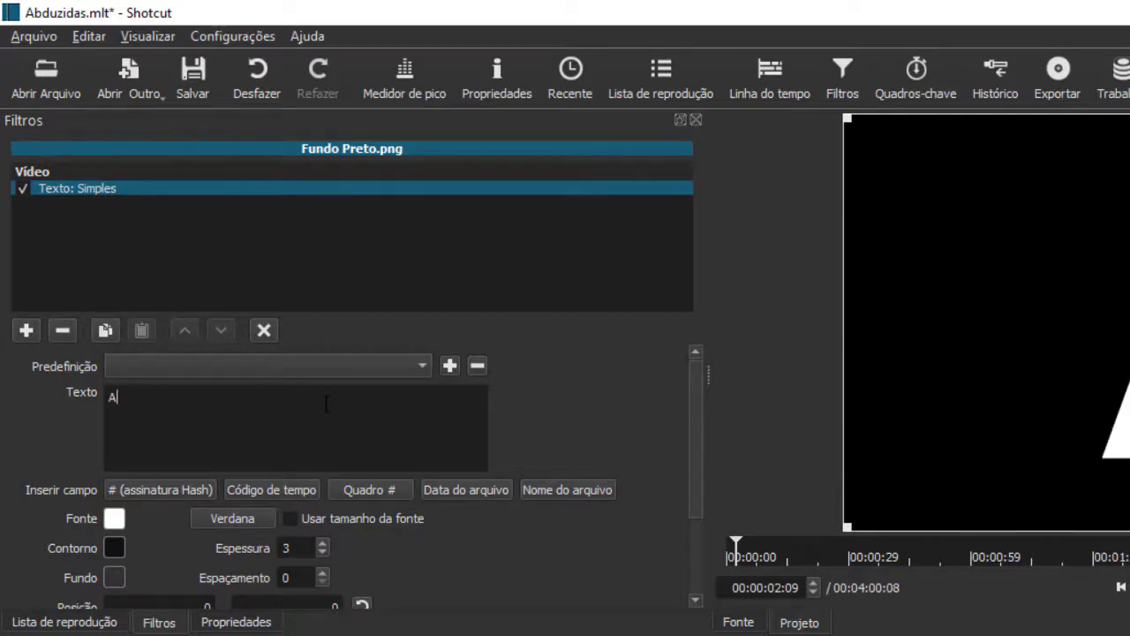
{"action": "type", "text": "bduzidas"}
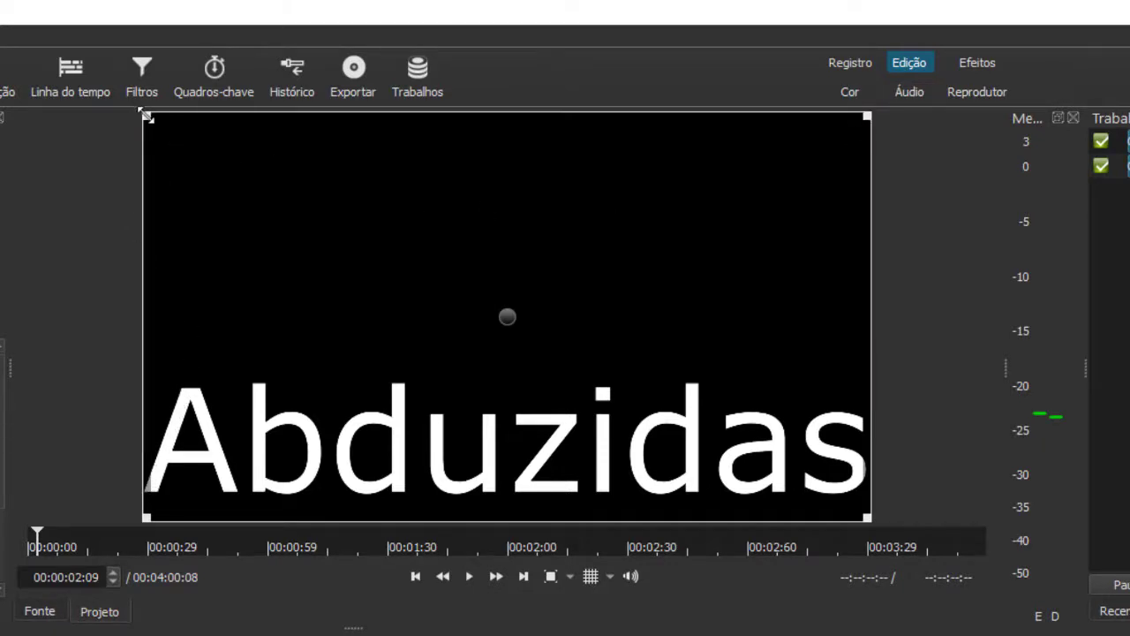
Place the title box at about 301, 65 with a size of about 1246 x 617 and add the line "Um Filme de" plus the director's name
{"action": "left_click_drag", "start_coordinate": [147, 117], "coordinate": [413, 305]}
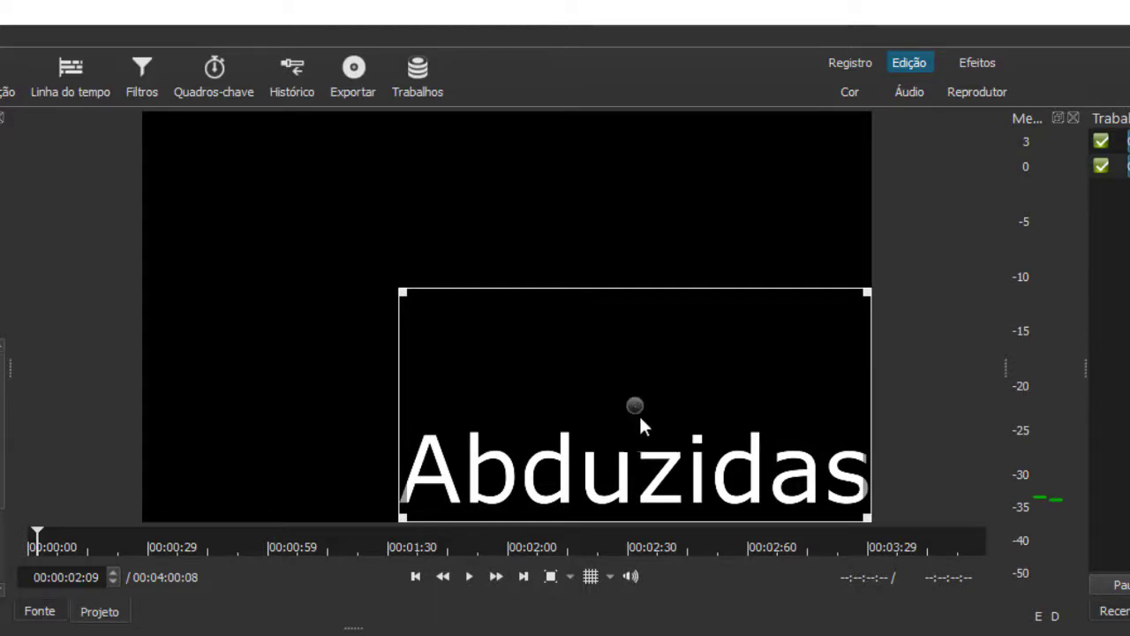
{"action": "left_click_drag", "start_coordinate": [634, 407], "coordinate": [484, 258]}
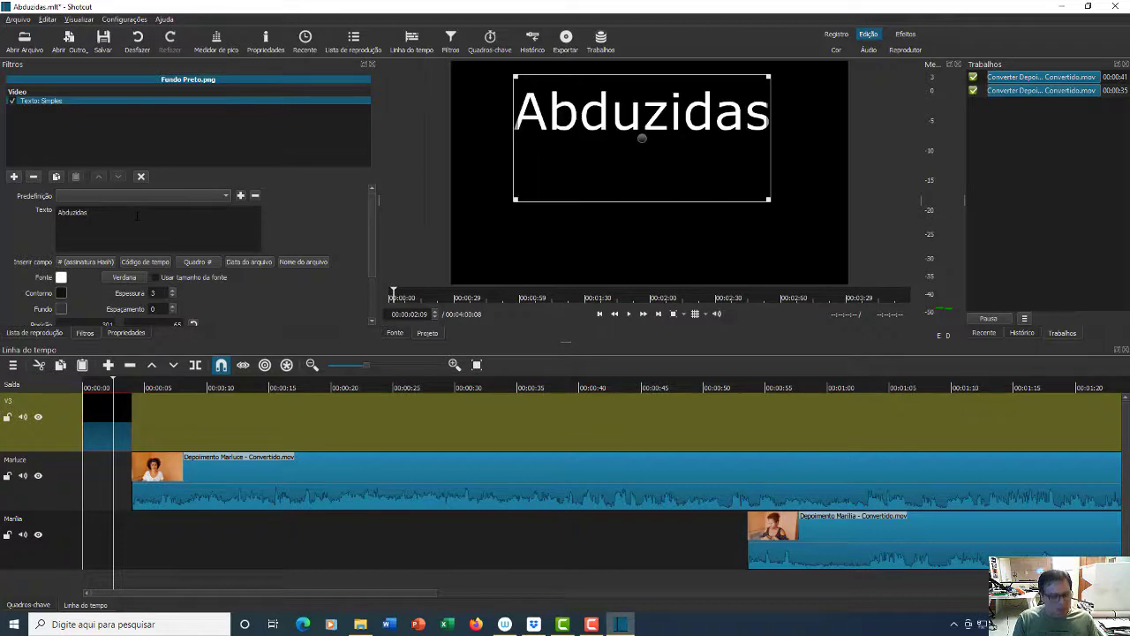
{"action": "type", "text": "Um F"}
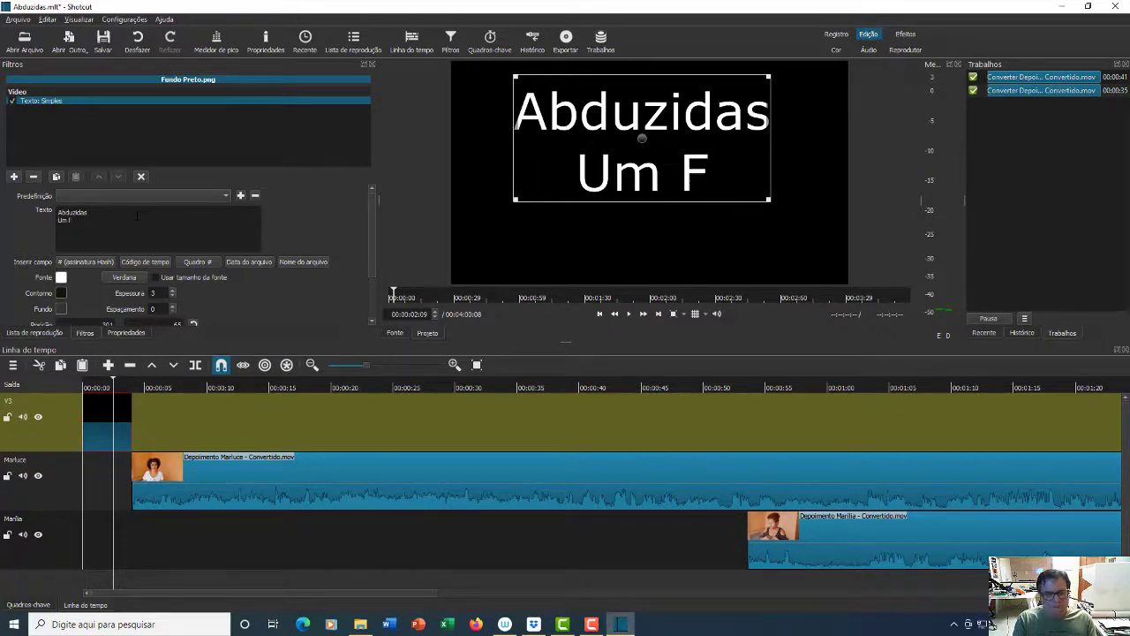
{"action": "type", "text": "ilme de Mauro Margalho"}
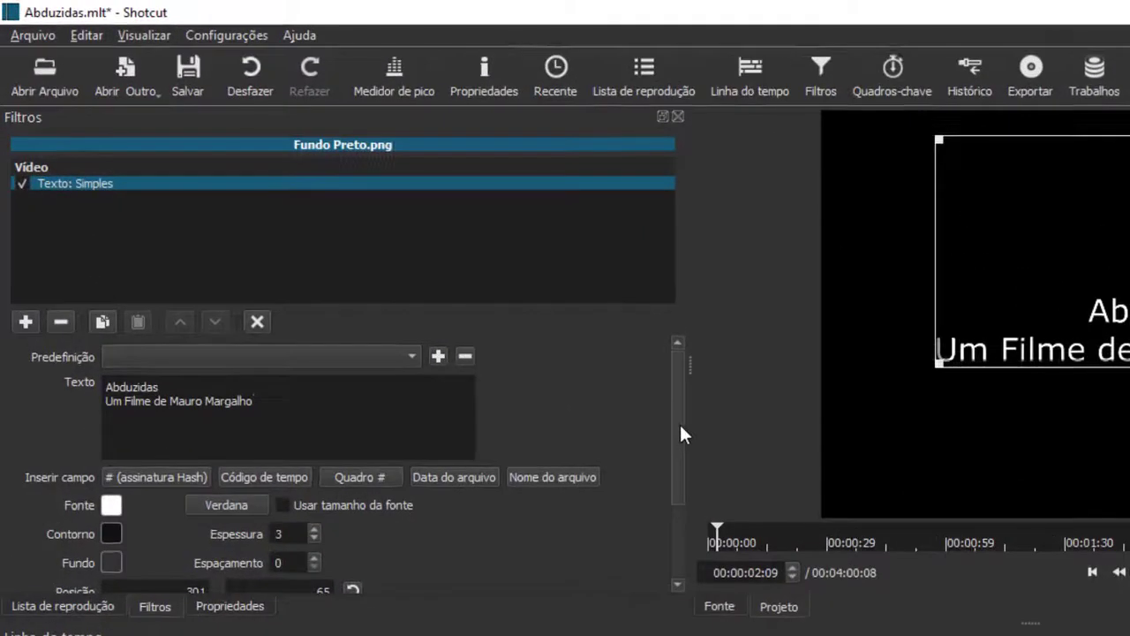
Try University Roman LET, Univers LT Std 55, VDS Compensated, Valken and Verdana as the title's font
{"action": "left_click_drag", "start_coordinate": [597, 371], "coordinate": [599, 429]}
{"action": "left_click_drag", "start_coordinate": [681, 479], "coordinate": [674, 505]}
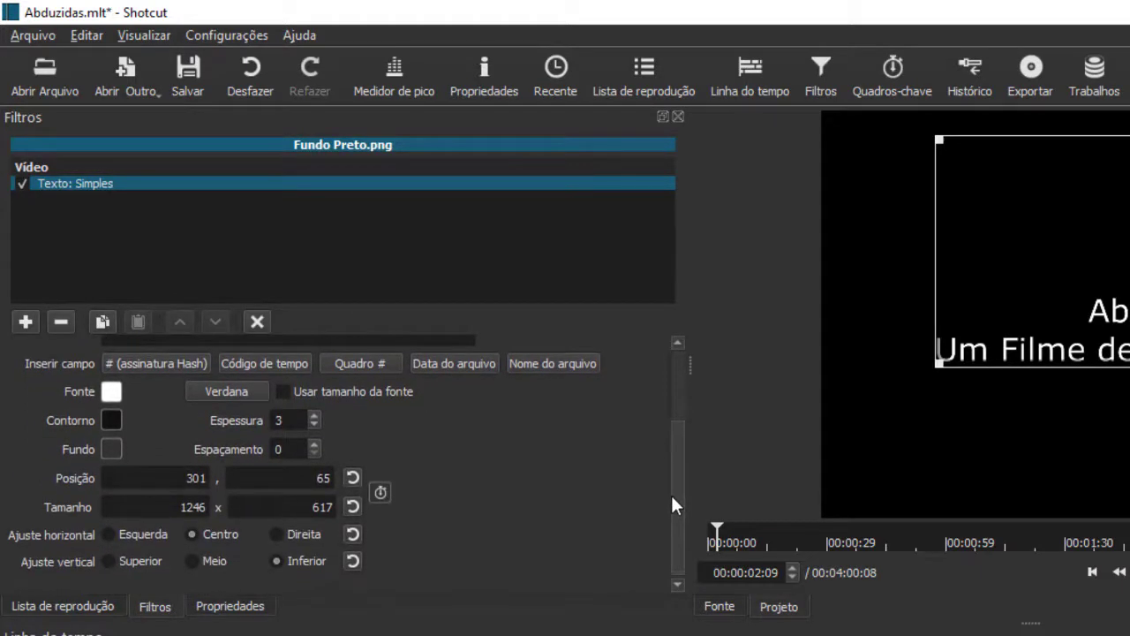
{"action": "left_click", "coordinate": [245, 394]}
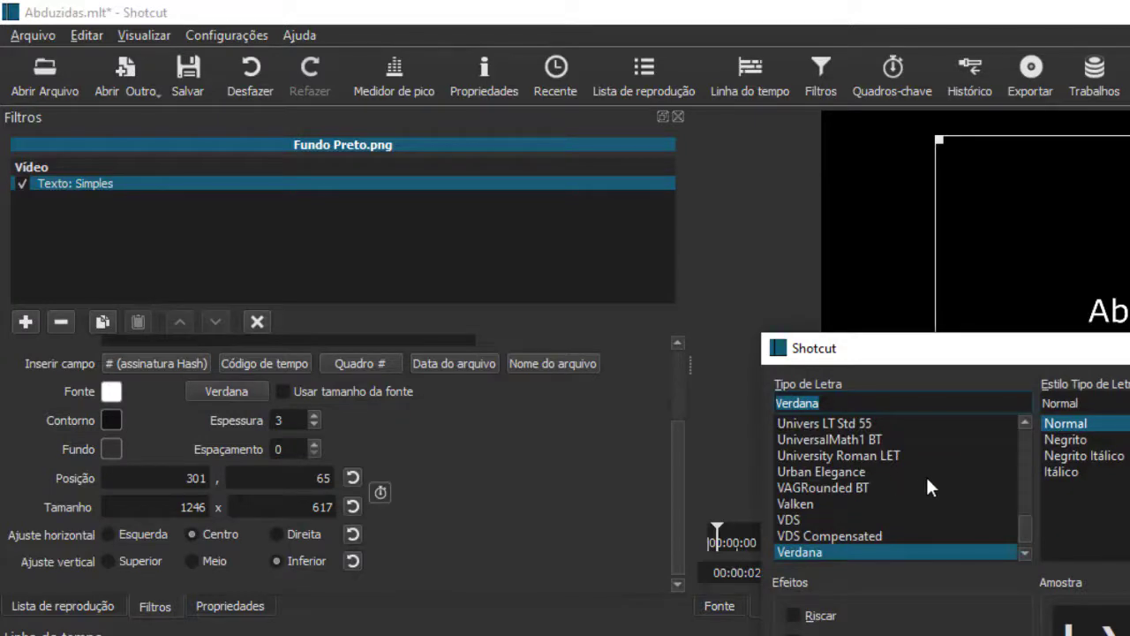
{"action": "left_click", "coordinate": [826, 456]}
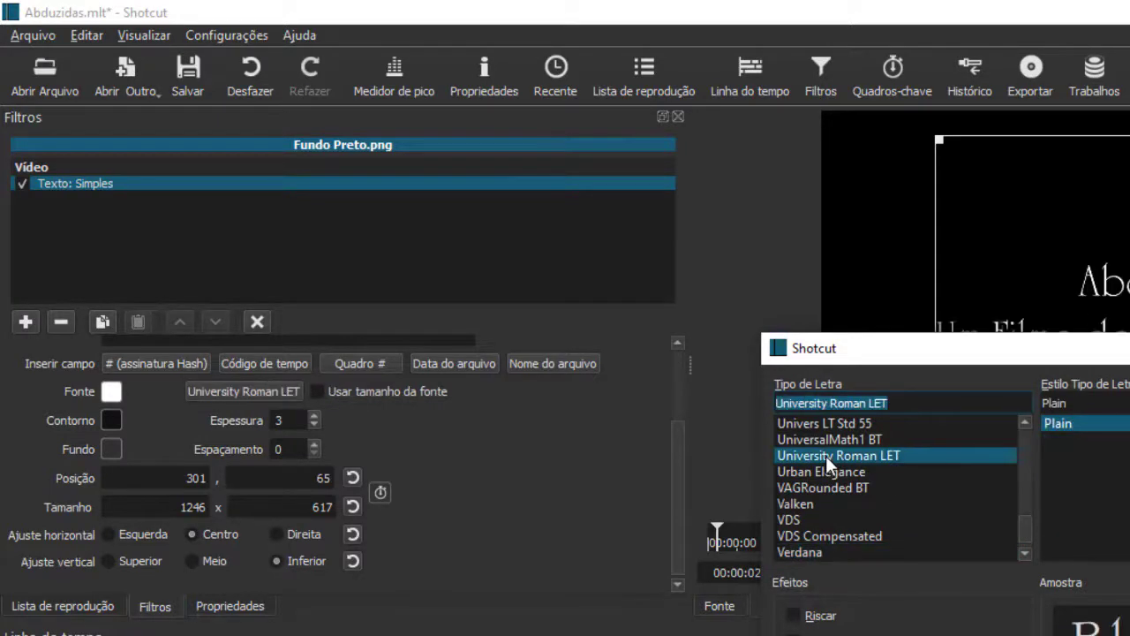
{"action": "left_click_drag", "start_coordinate": [1044, 360], "coordinate": [621, 291]}
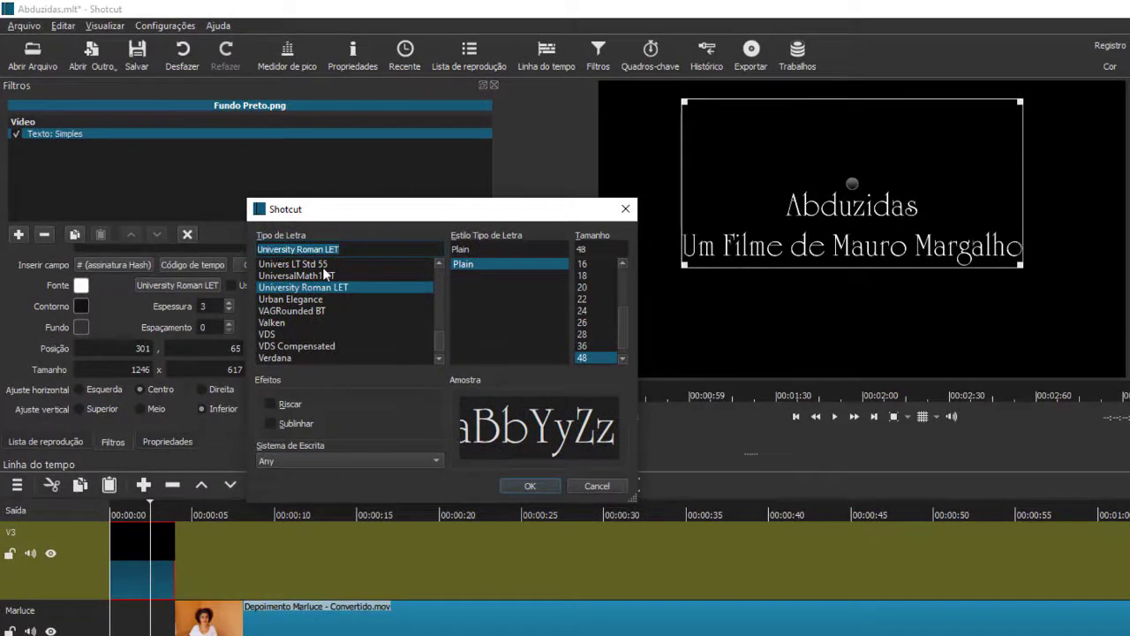
{"action": "left_click", "coordinate": [323, 267]}
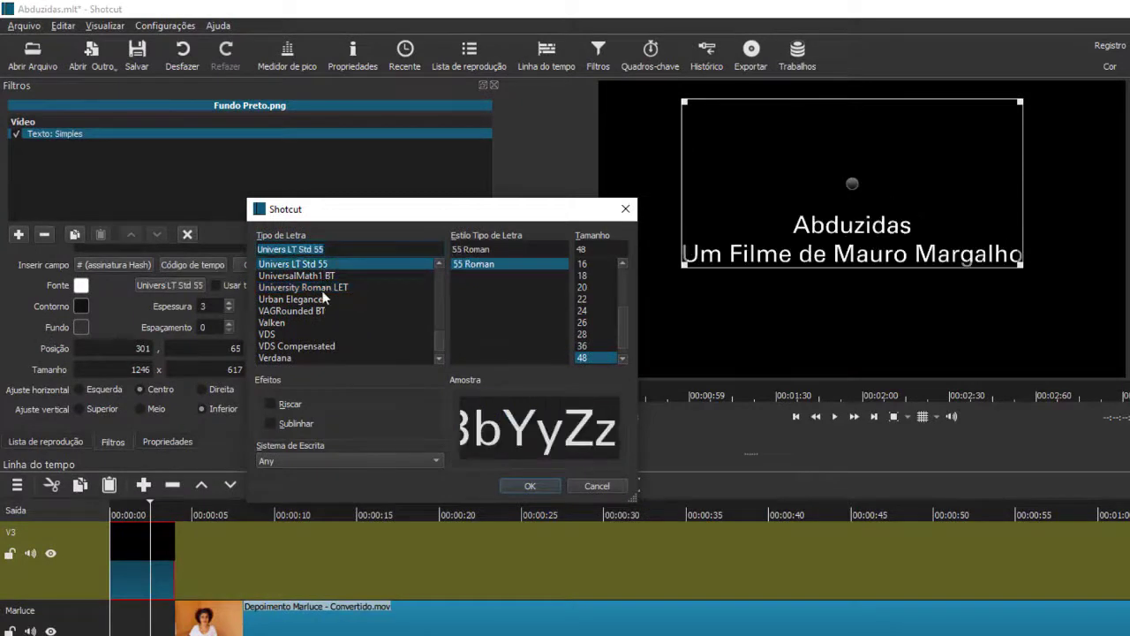
{"action": "left_click", "coordinate": [305, 347]}
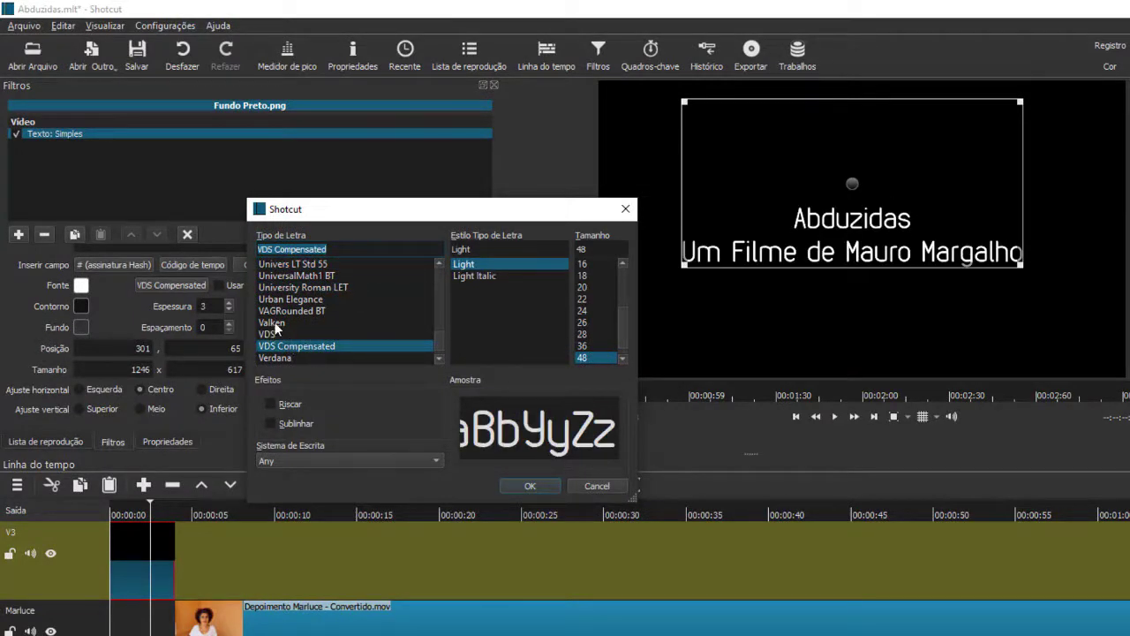
{"action": "left_click", "coordinate": [272, 323]}
{"action": "left_click", "coordinate": [277, 356]}
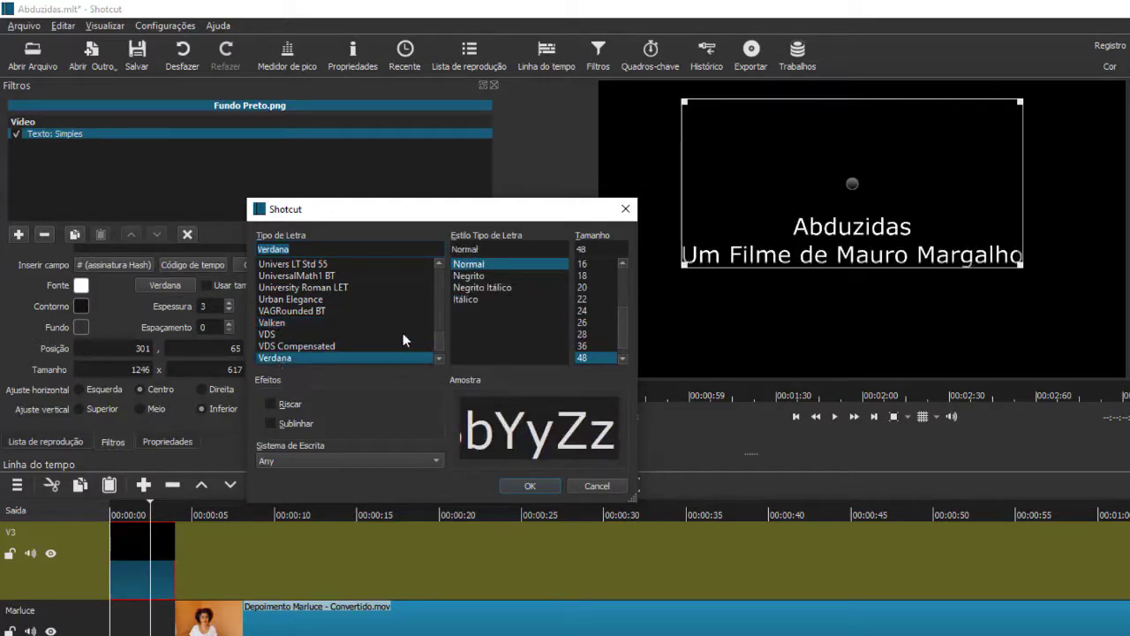
Set the title's font to QuiverItal and close the font selection
{"action": "mouse_move", "coordinate": [437, 340]}
{"action": "left_mouse_down"}
{"action": "mouse_move", "coordinate": [434, 277]}
{"action": "mouse_move", "coordinate": [439, 333]}
{"action": "left_mouse_up"}
{"action": "left_click", "coordinate": [429, 334]}
{"action": "left_click", "coordinate": [298, 334]}
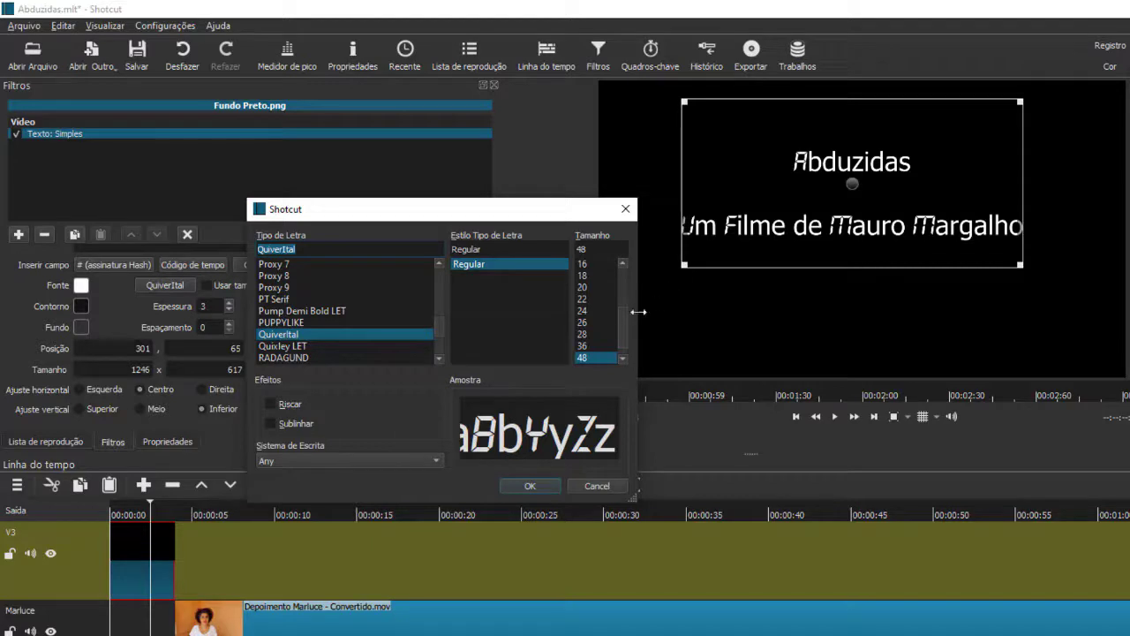
{"action": "left_click", "coordinate": [625, 208]}
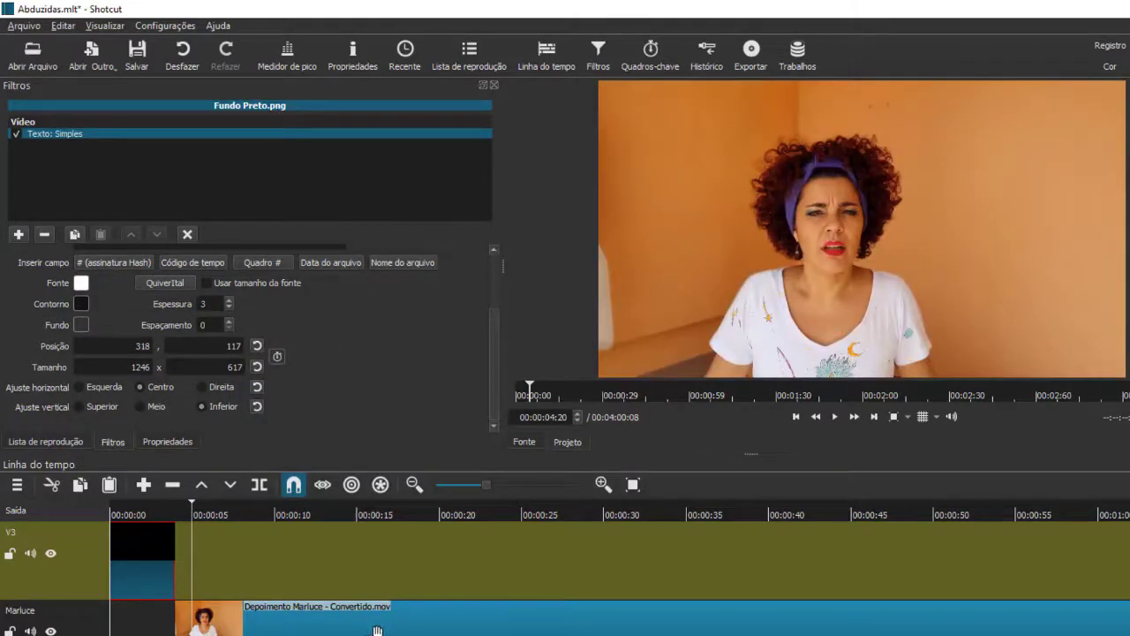
Move the first testimonial clip so it starts at about 00:00:14, leaving room after the opening title, and preview the title frame
{"action": "left_click", "coordinate": [440, 631]}
{"action": "left_click_drag", "start_coordinate": [440, 631], "coordinate": [389, 580]}
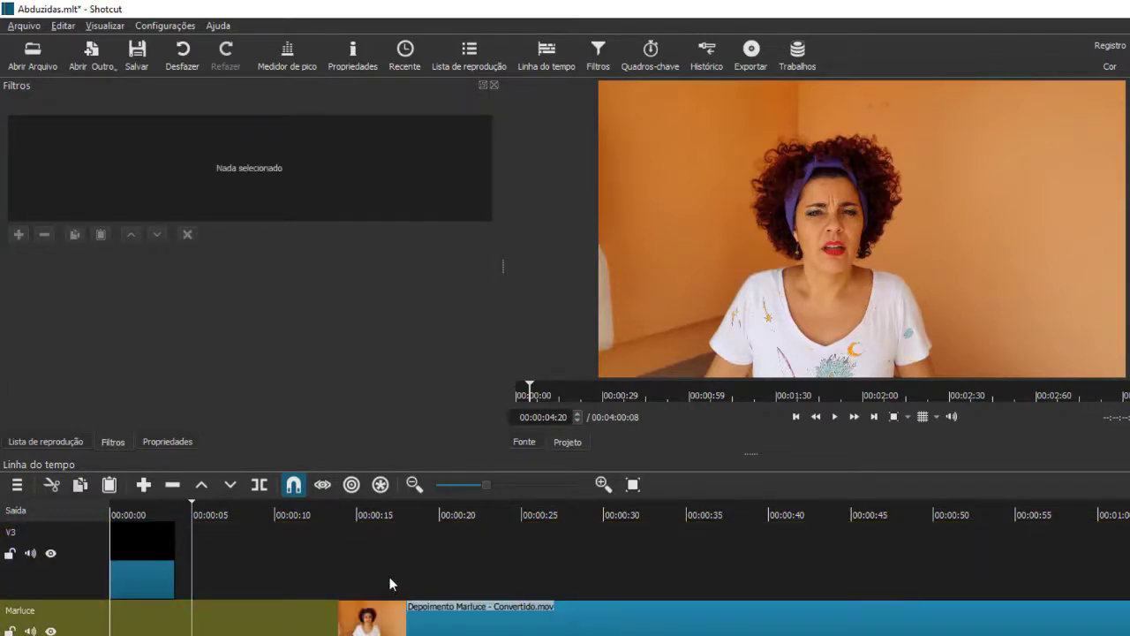
{"action": "left_click", "coordinate": [390, 576]}
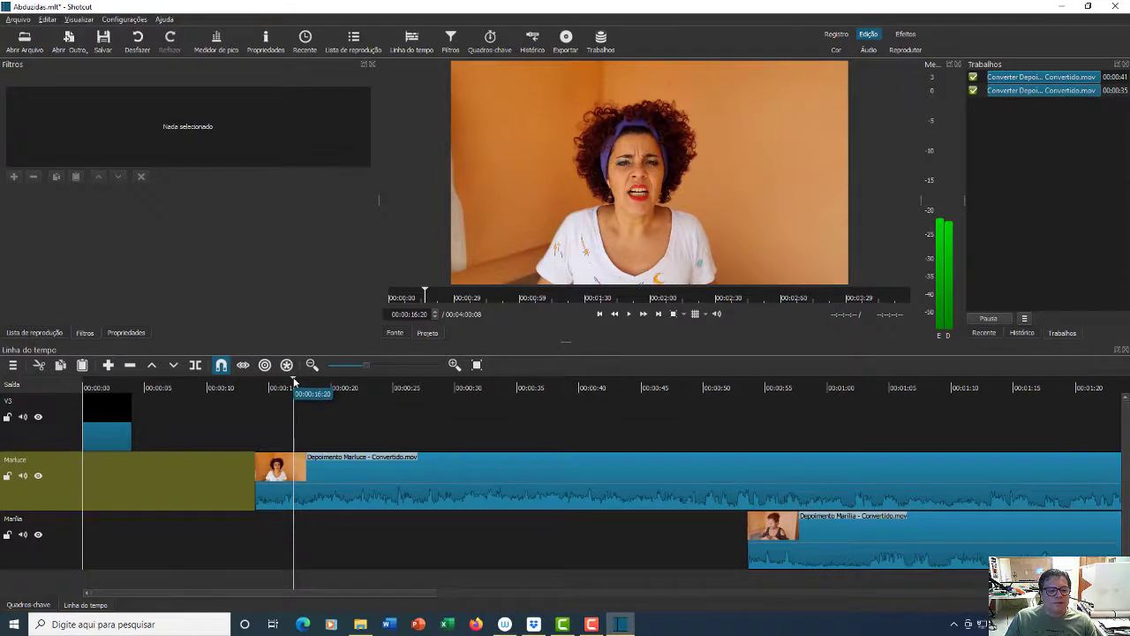
{"action": "left_click_drag", "start_coordinate": [295, 387], "coordinate": [115, 395]}
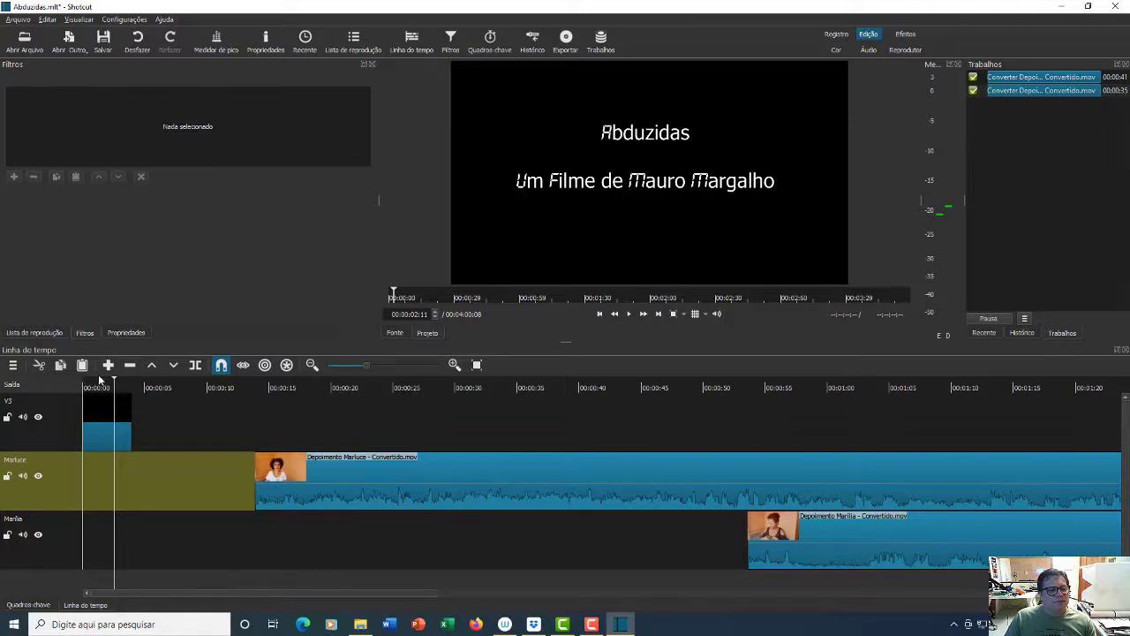
Add a second Fundo Preto.png clip on track V3 directly after the first one and place the playhead inside it
{"action": "left_click", "coordinate": [32, 334]}
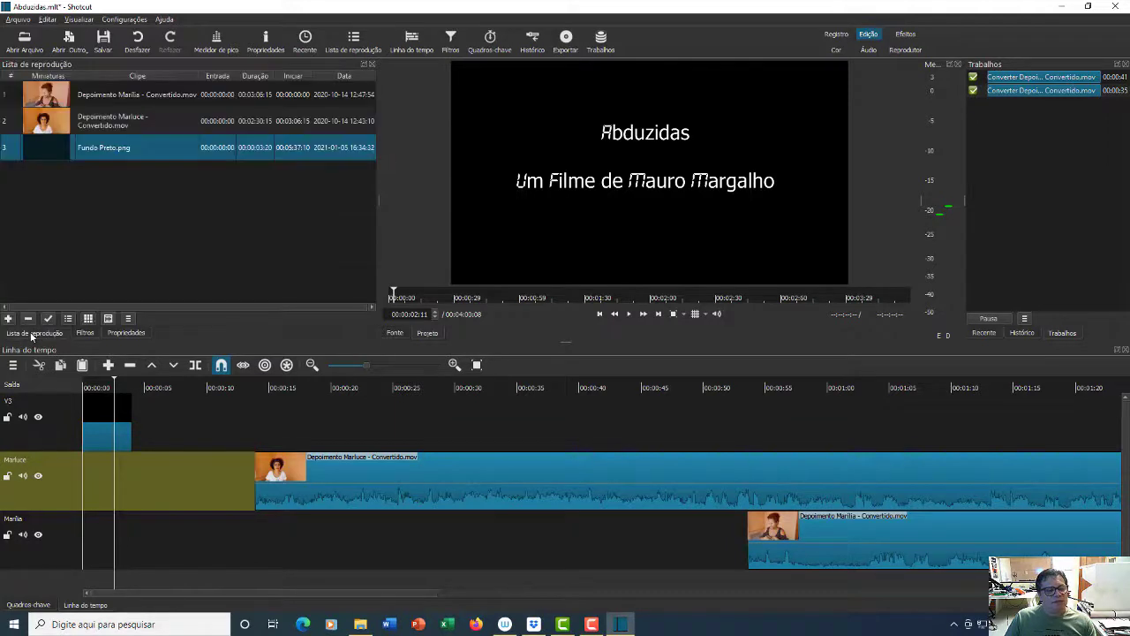
{"action": "left_click", "coordinate": [78, 223]}
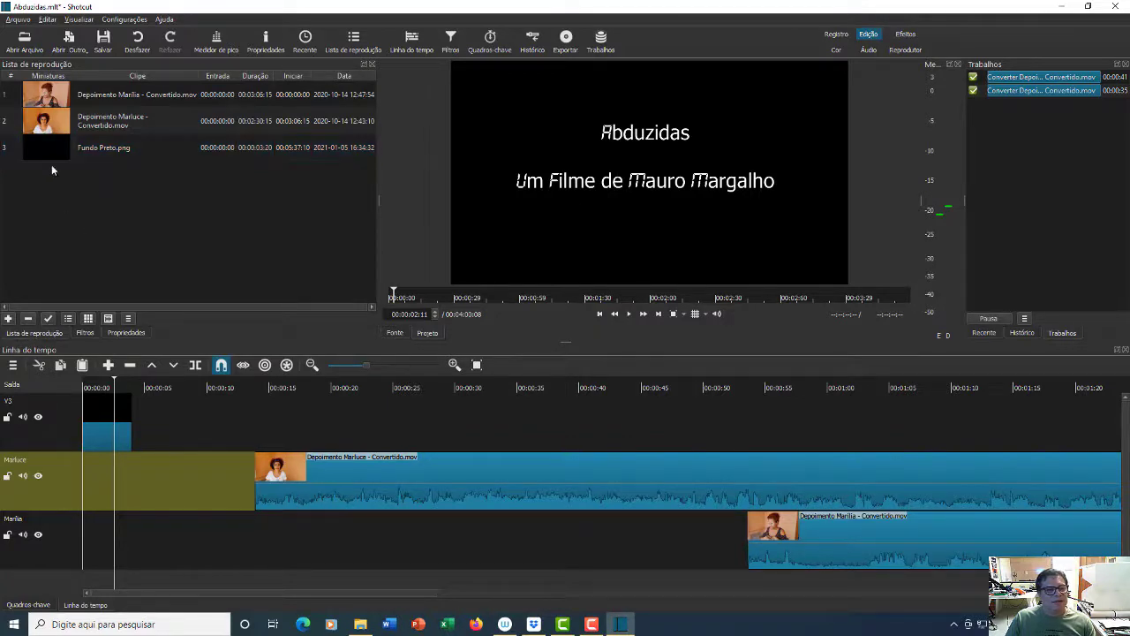
{"action": "left_click_drag", "start_coordinate": [50, 152], "coordinate": [137, 416]}
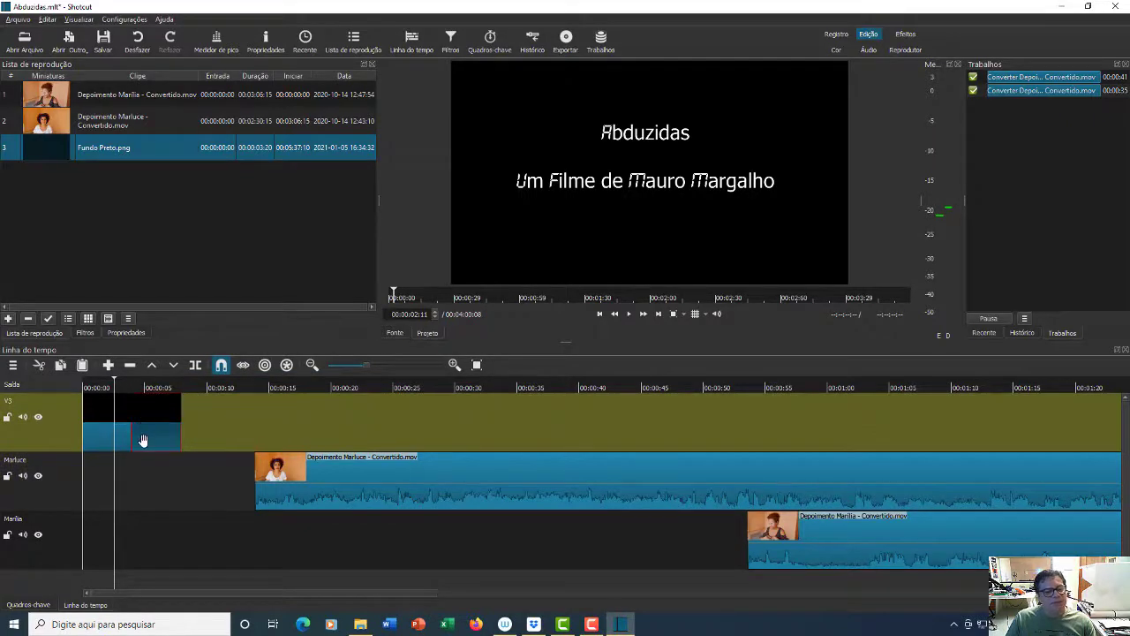
{"action": "left_click", "coordinate": [164, 387]}
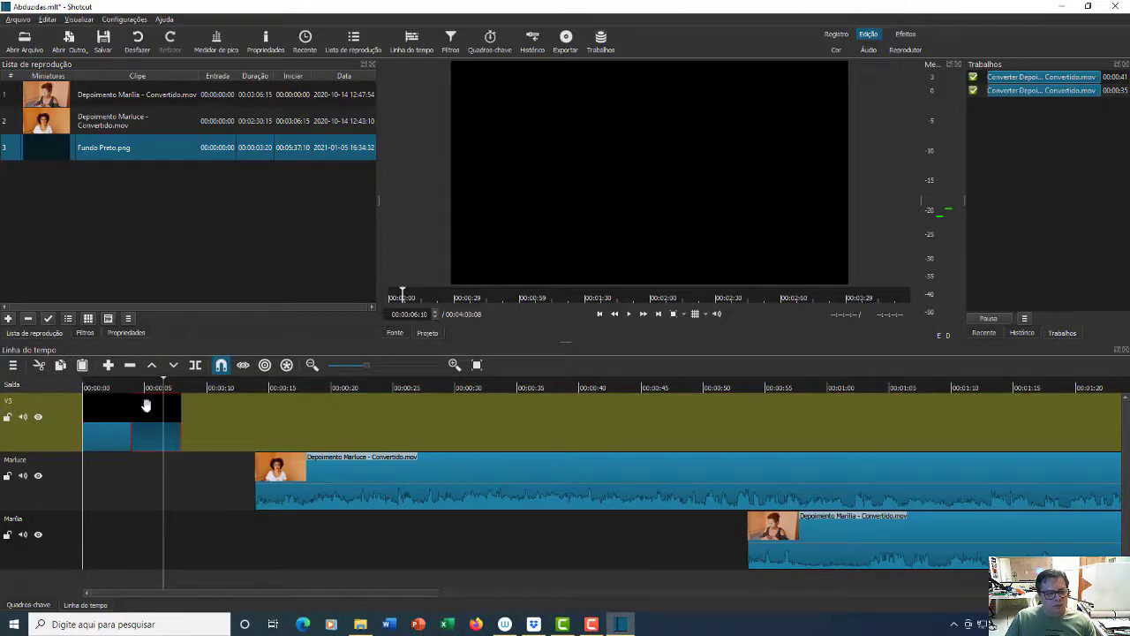
Add a Texto: Simples filter to the second Fundo Preto.png clip
{"action": "left_click", "coordinate": [86, 336]}
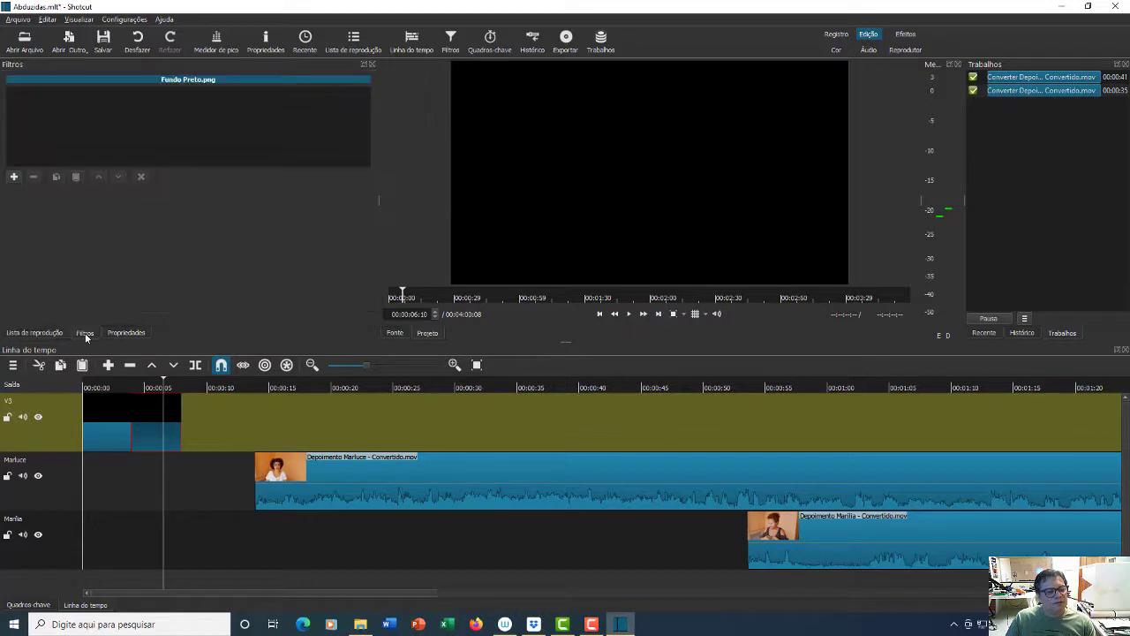
{"action": "left_click", "coordinate": [16, 177]}
{"action": "key", "text": "Down"}
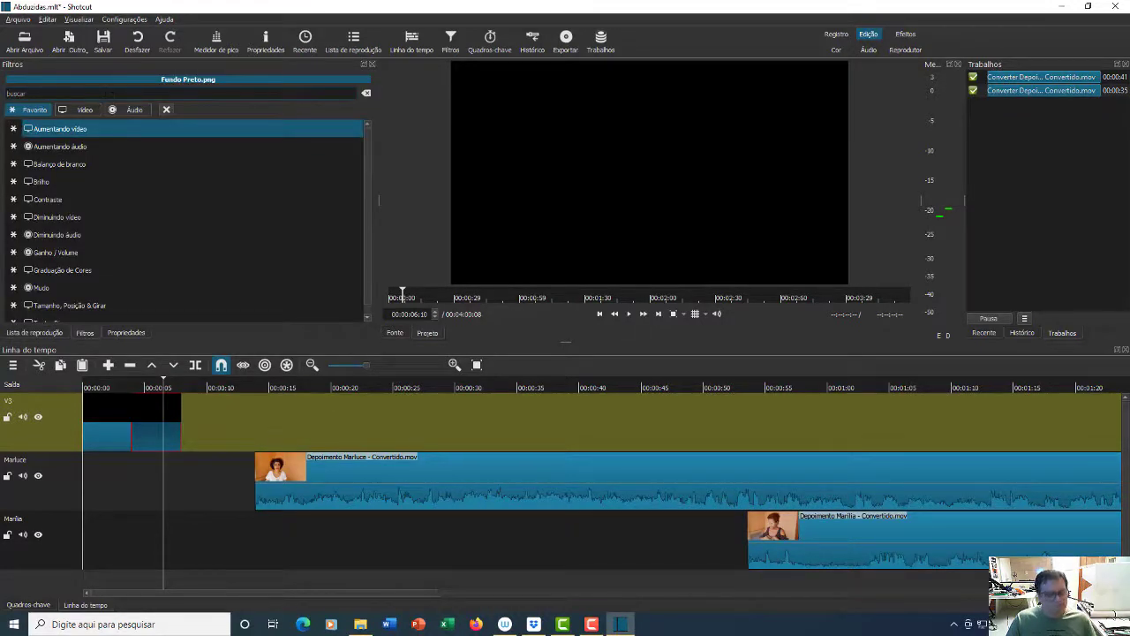
{"action": "type", "text": "texto"}
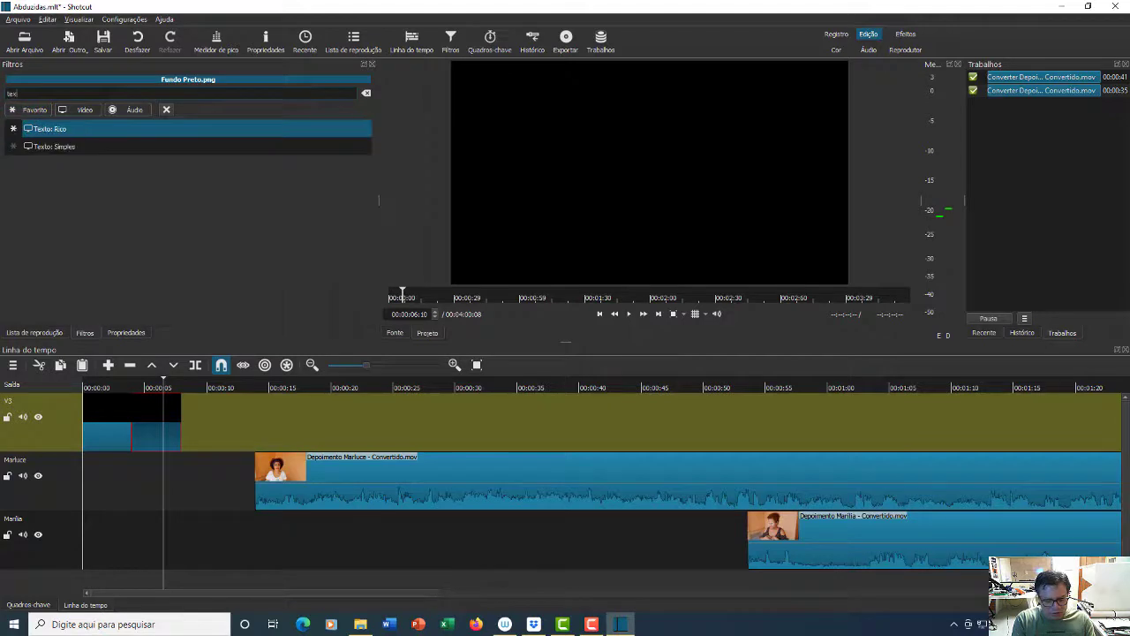
{"action": "key", "text": "Down"}
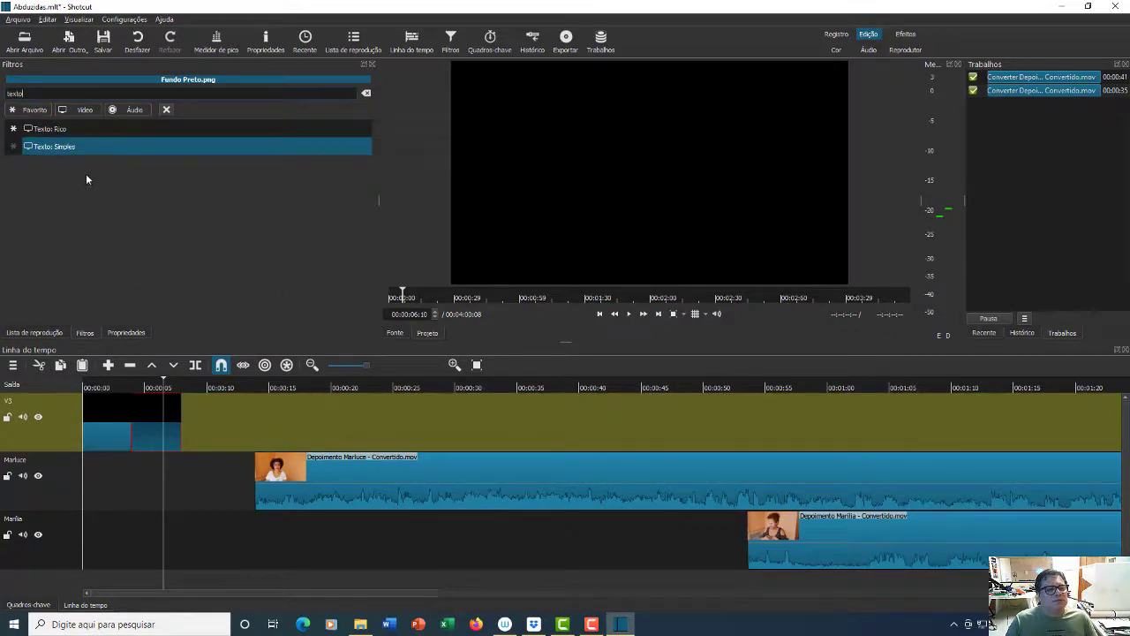
{"action": "key", "text": "Return"}
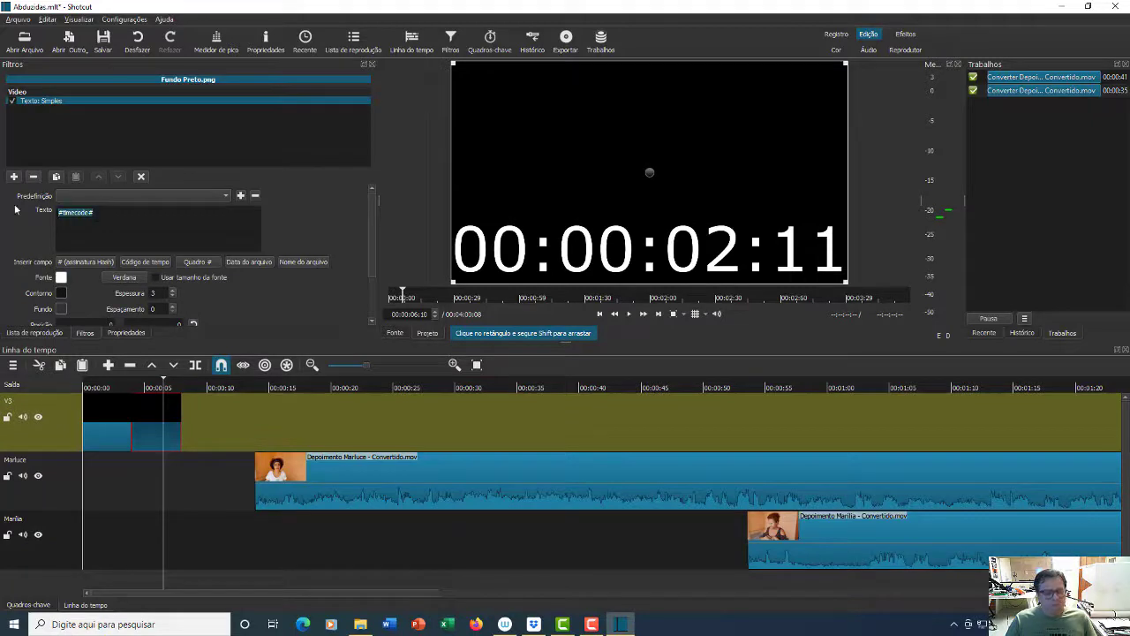
Replace the #timecode# placeholder with "Quando" and fit the text box at 446, 182 with a size of 1028 x 509
{"action": "type", "text": "Quando"}
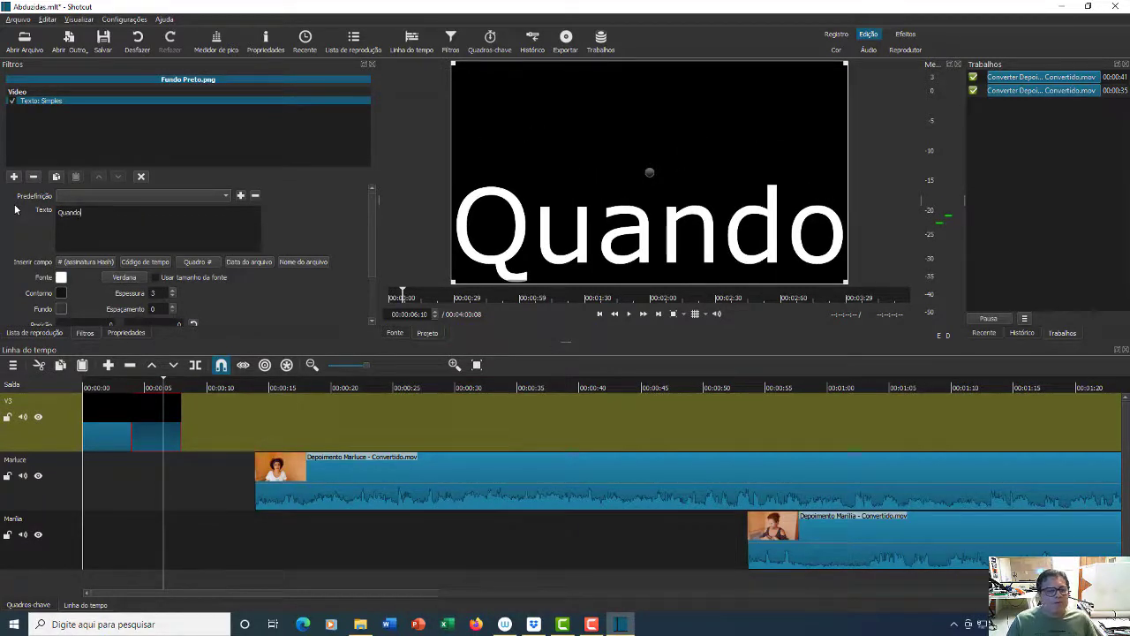
{"action": "scroll", "coordinate": [15, 209], "scroll_direction": "down", "scroll_amount": 2}
{"action": "key", "text": "space"}
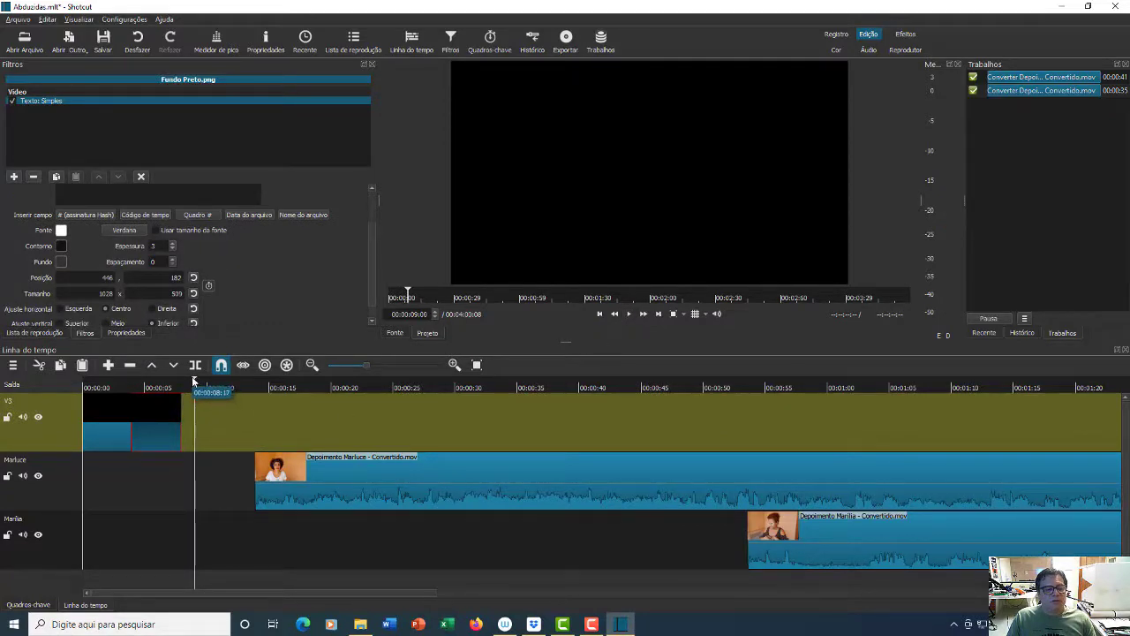
Find the end of the first testimonial's unwanted opening by playback and split the clip there, at about 00:00:16
{"action": "left_click_drag", "start_coordinate": [196, 382], "coordinate": [254, 384]}
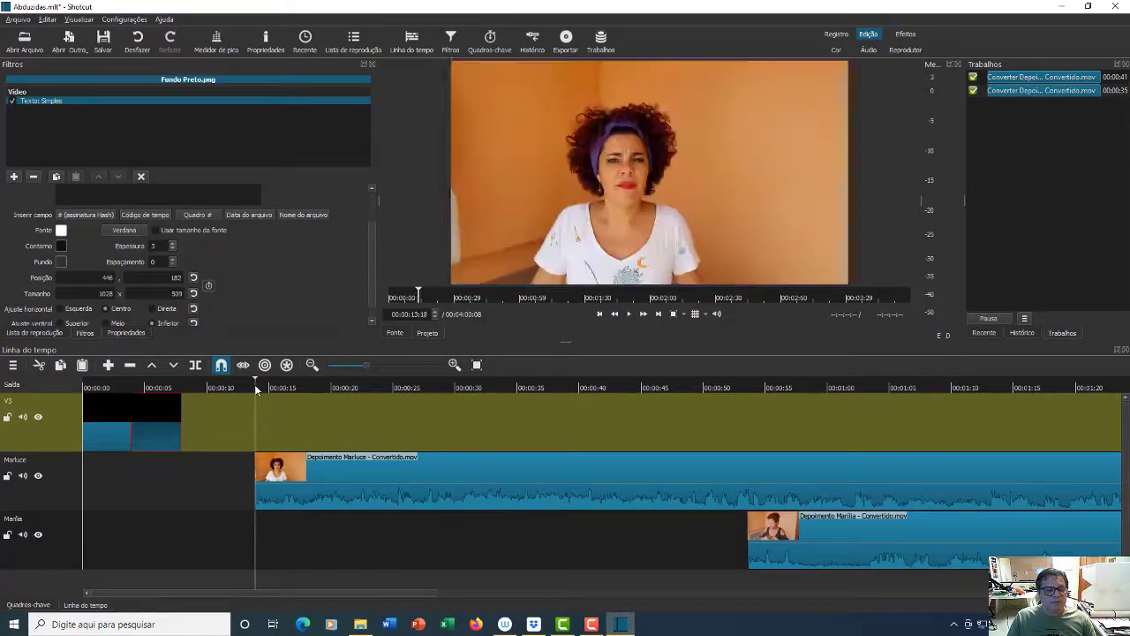
{"action": "left_click", "coordinate": [627, 315]}
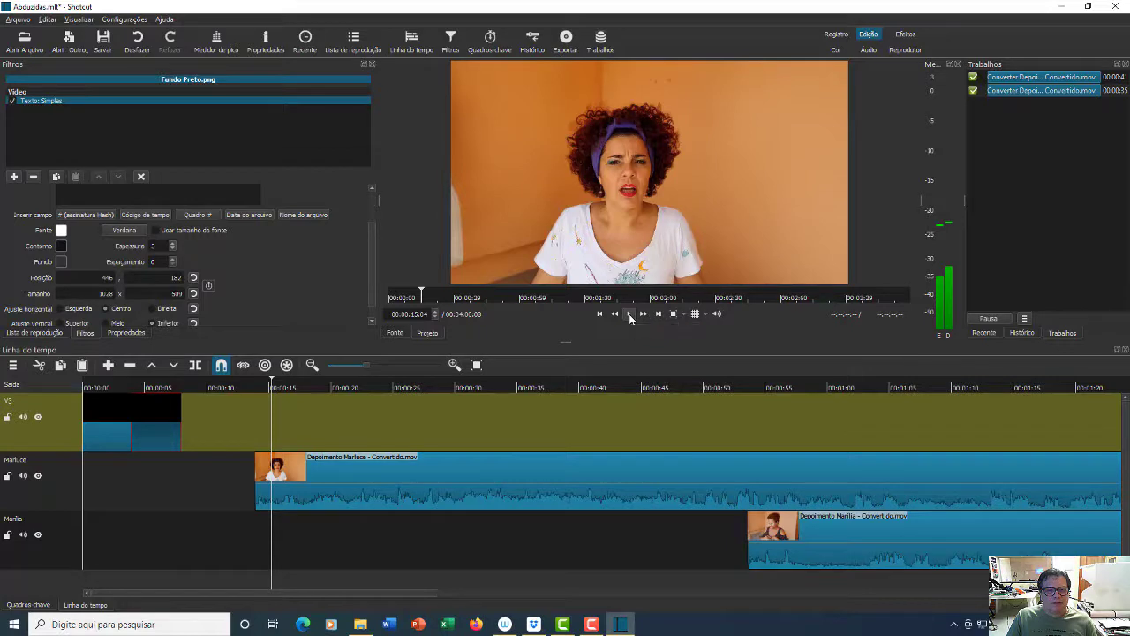
{"action": "left_click", "coordinate": [629, 314]}
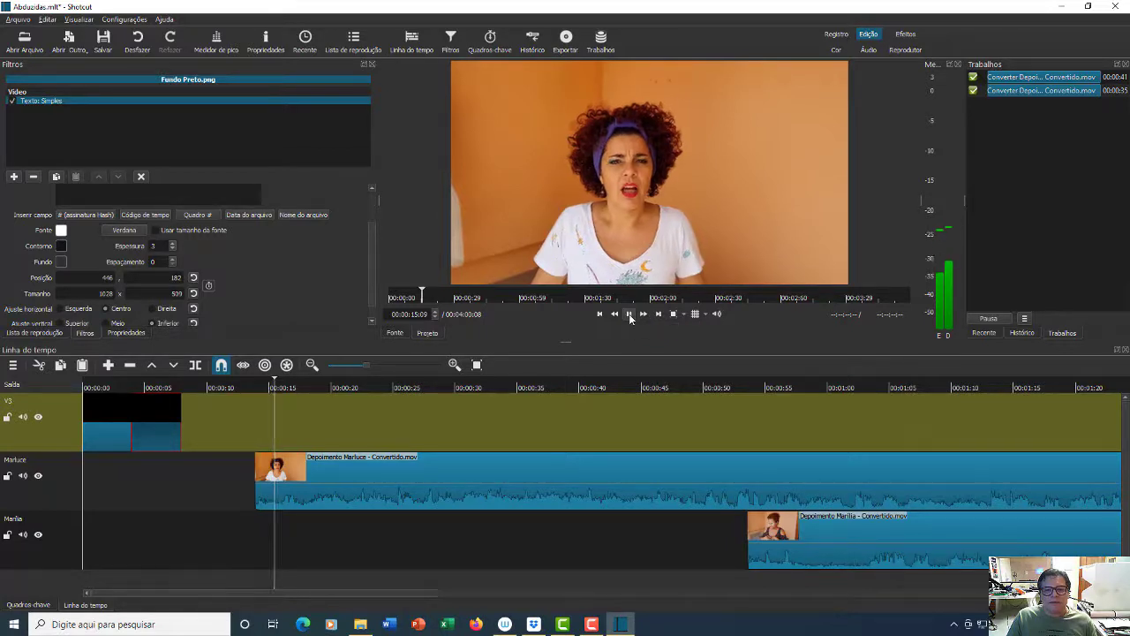
{"action": "left_click", "coordinate": [629, 314]}
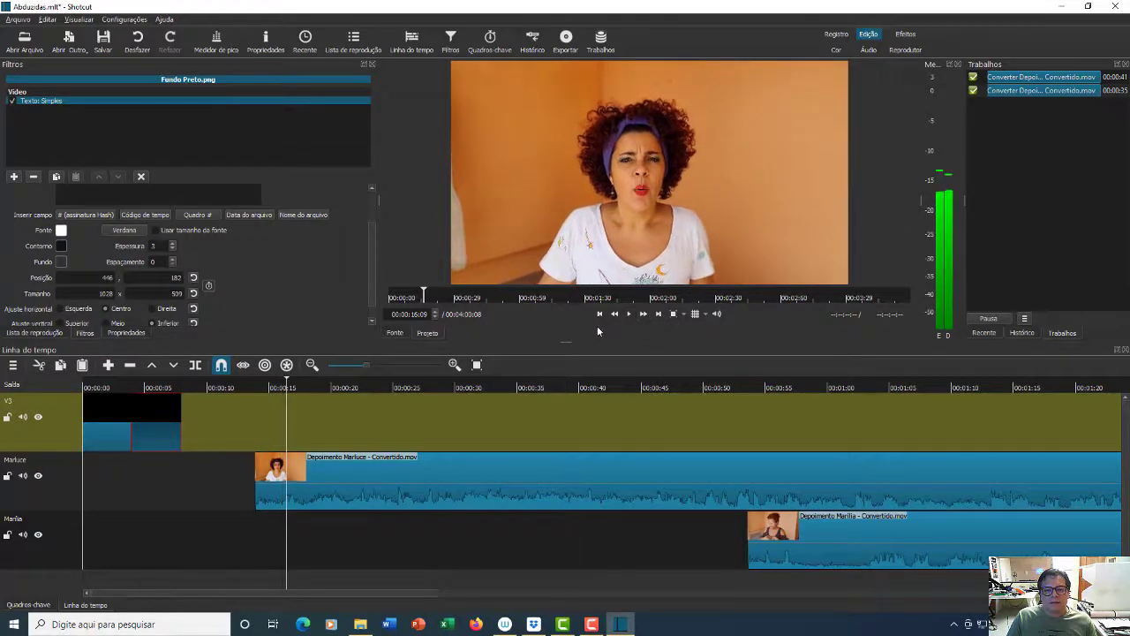
{"action": "left_click", "coordinate": [282, 380]}
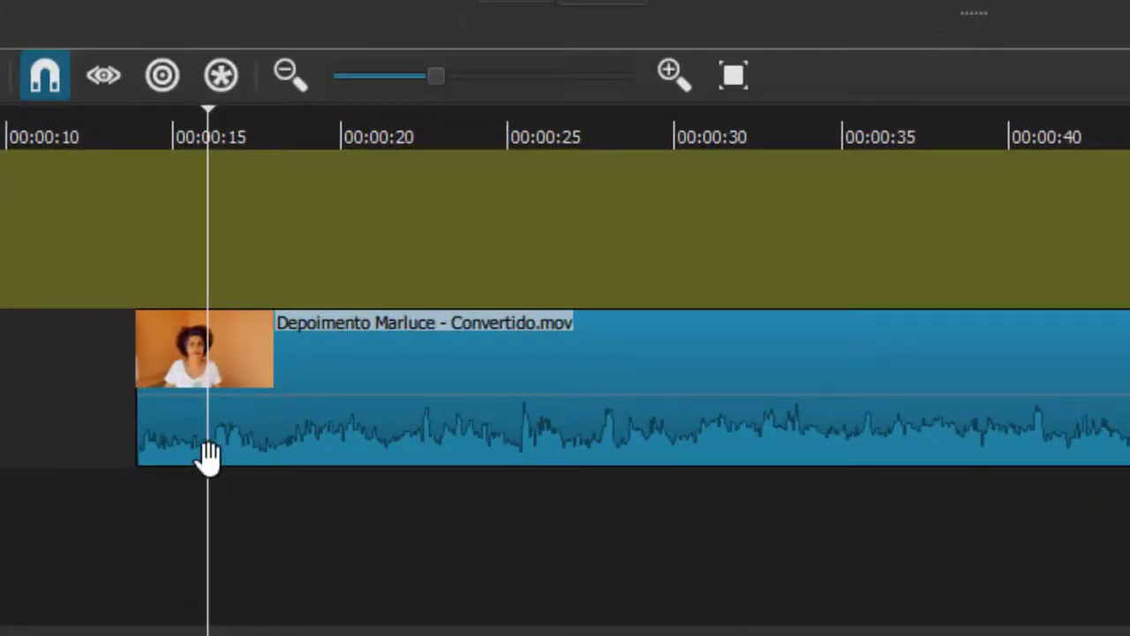
{"action": "left_click", "coordinate": [206, 459]}
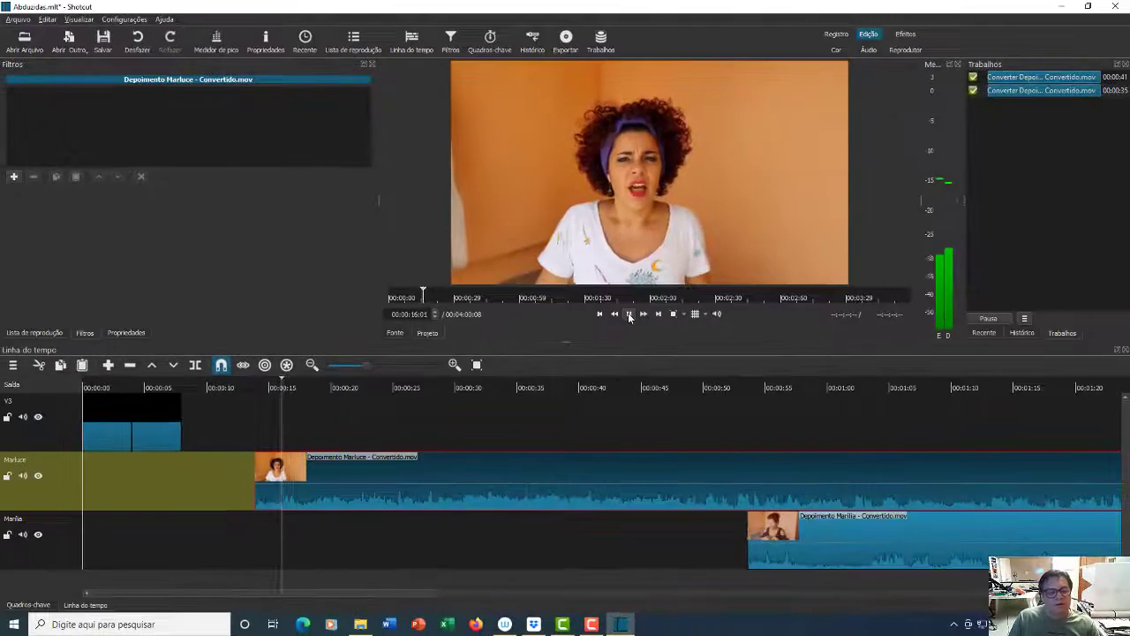
{"action": "left_click", "coordinate": [630, 315]}
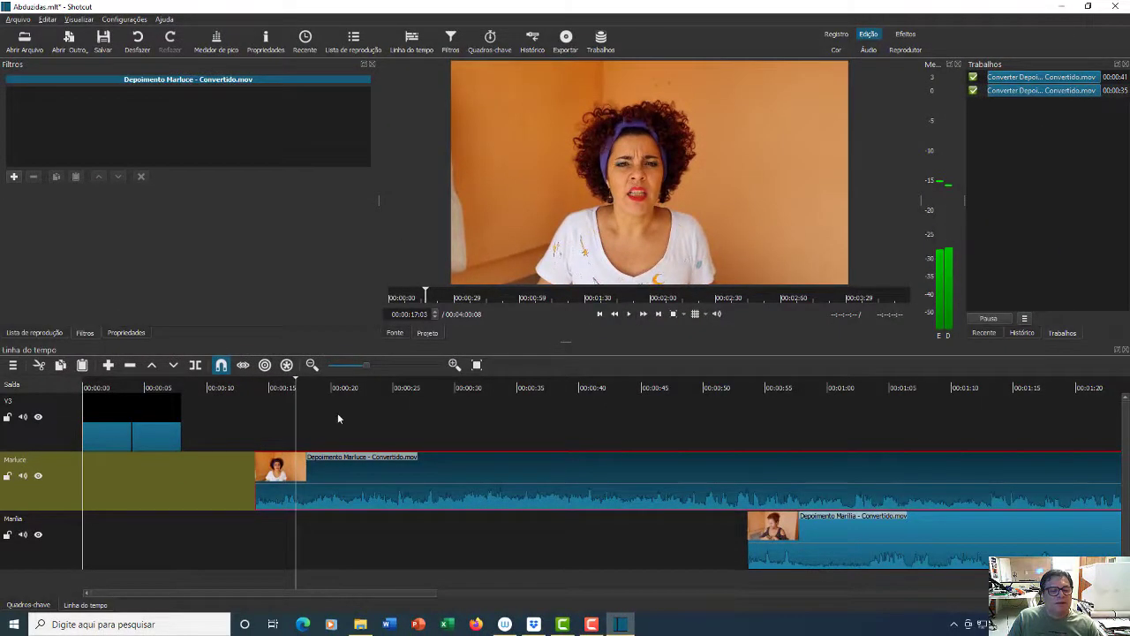
{"action": "left_click_drag", "start_coordinate": [295, 381], "coordinate": [280, 388]}
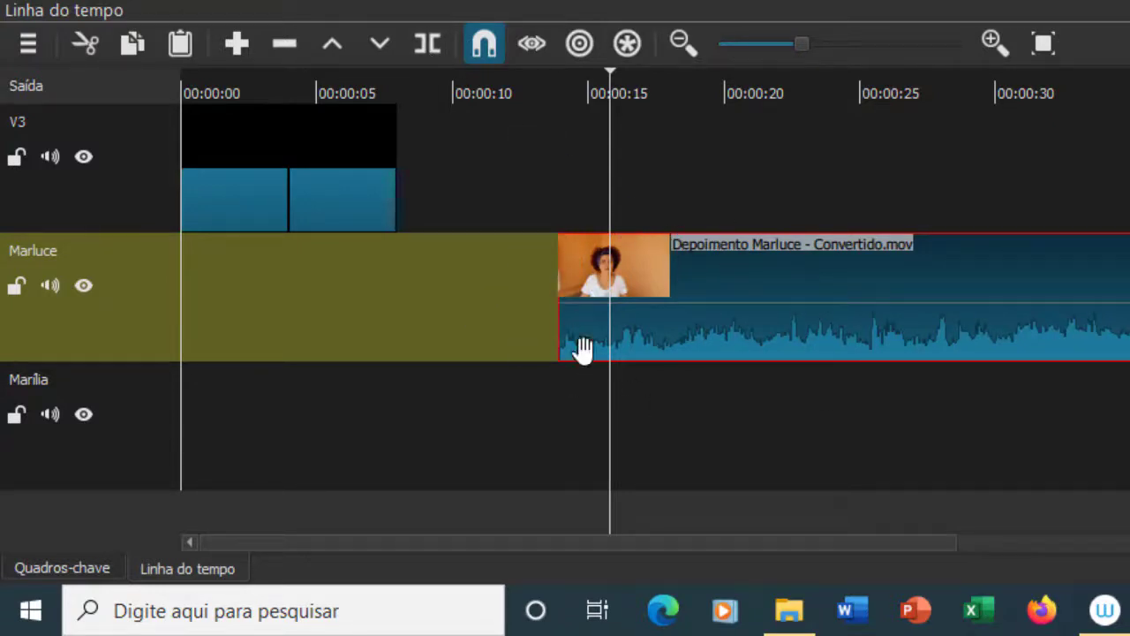
{"action": "left_click", "coordinate": [426, 48]}
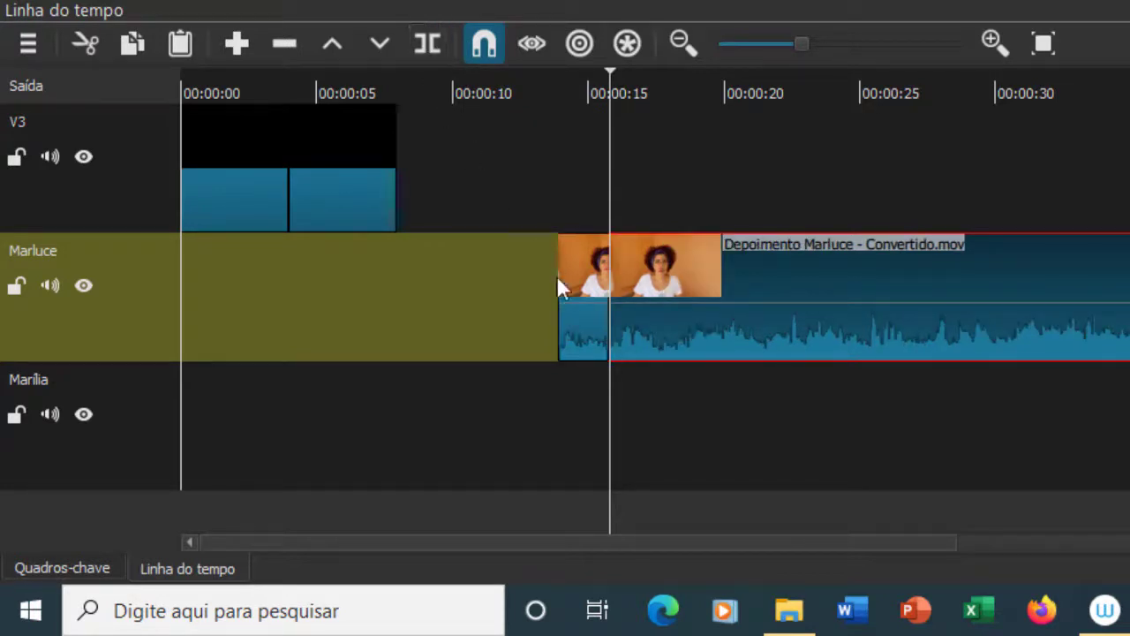
Separate and cut out the short opening piece of the first testimonial, and start the remaining clip at about 00:00:14
{"action": "left_click", "coordinate": [581, 270]}
{"action": "left_click_drag", "start_coordinate": [562, 277], "coordinate": [512, 318]}
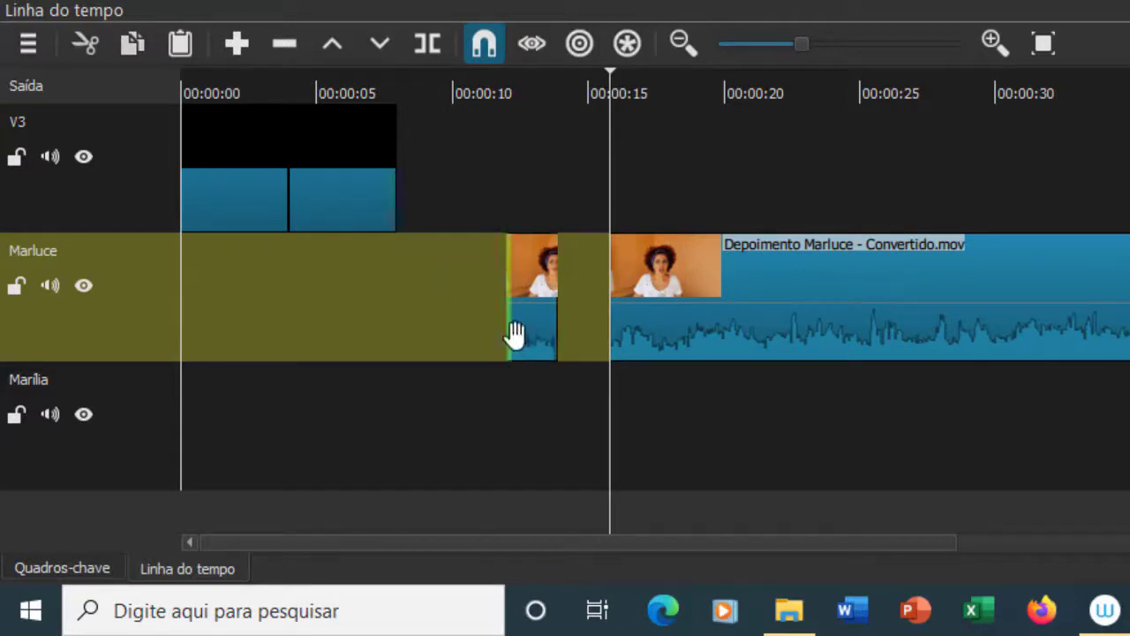
{"action": "left_click", "coordinate": [540, 271]}
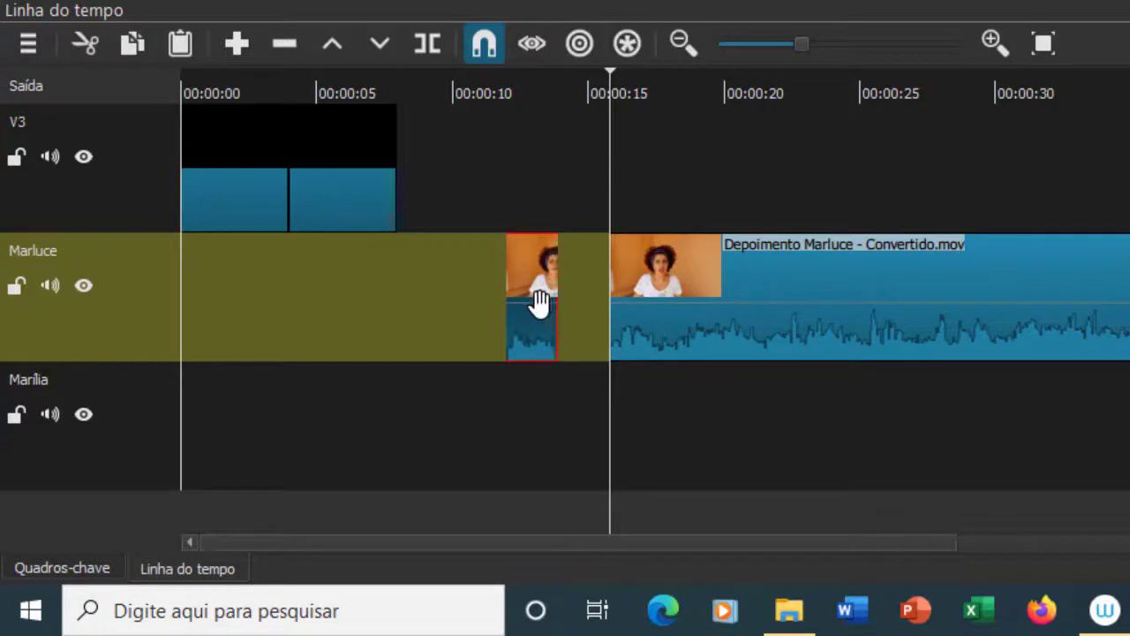
{"action": "left_click", "coordinate": [86, 50]}
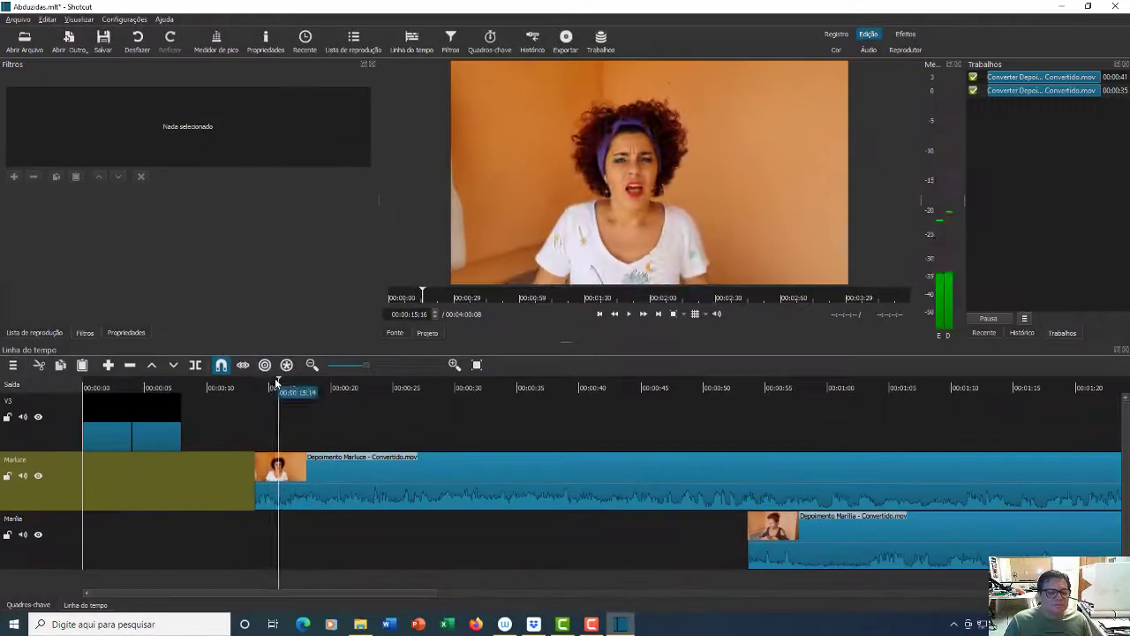
Play the first testimonial from its start to find where the opening phrase ends
{"action": "left_click", "coordinate": [600, 313]}
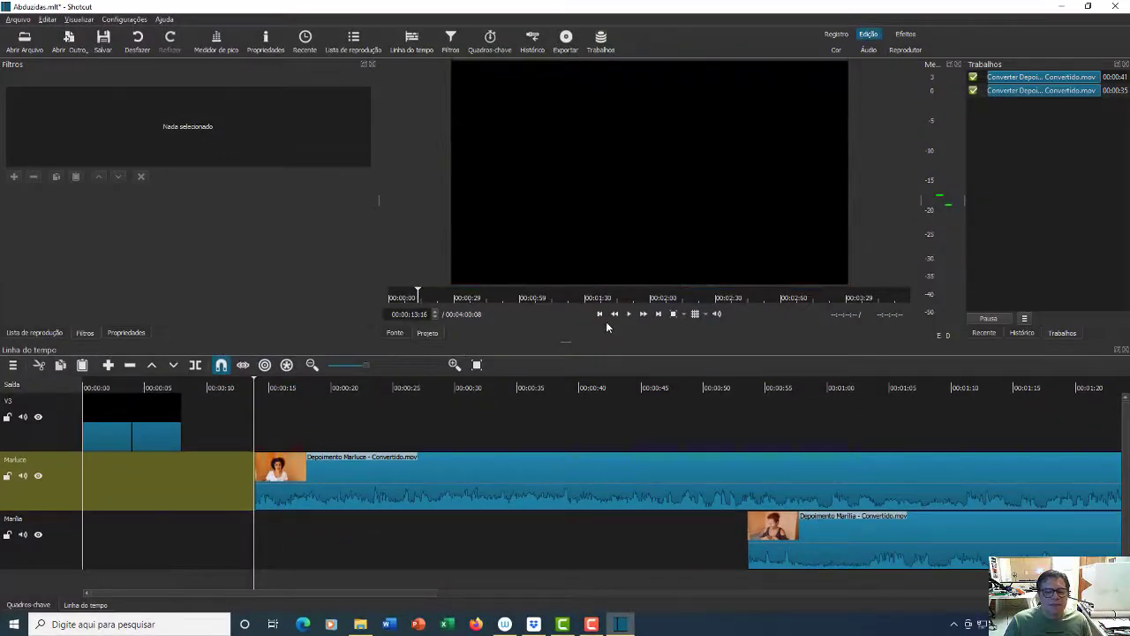
{"action": "left_click", "coordinate": [629, 315]}
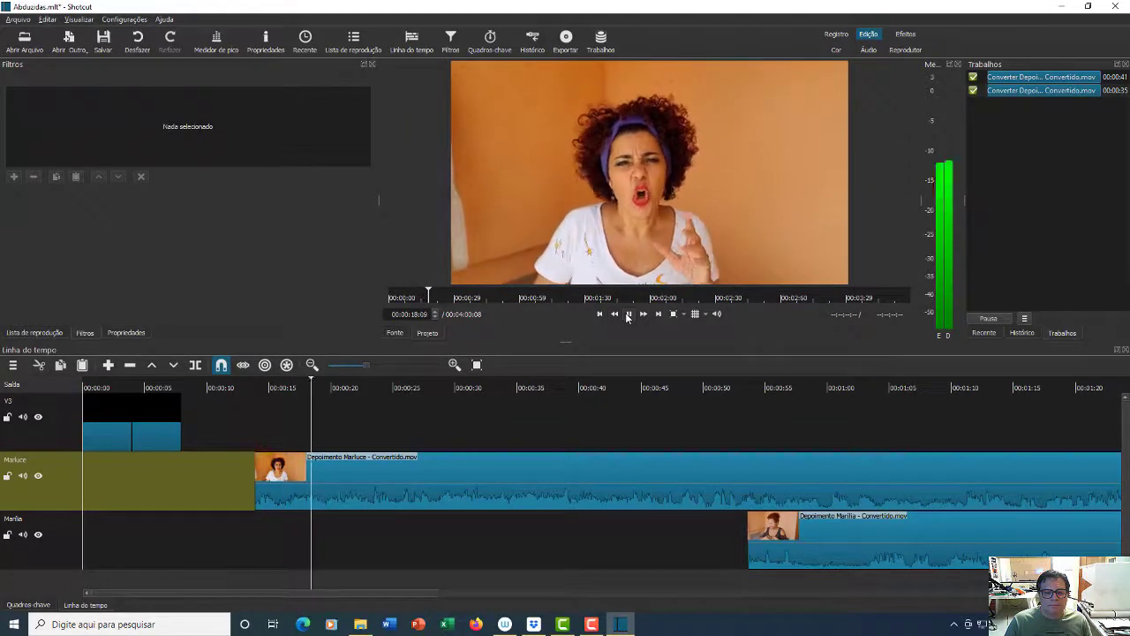
{"action": "left_click", "coordinate": [628, 314]}
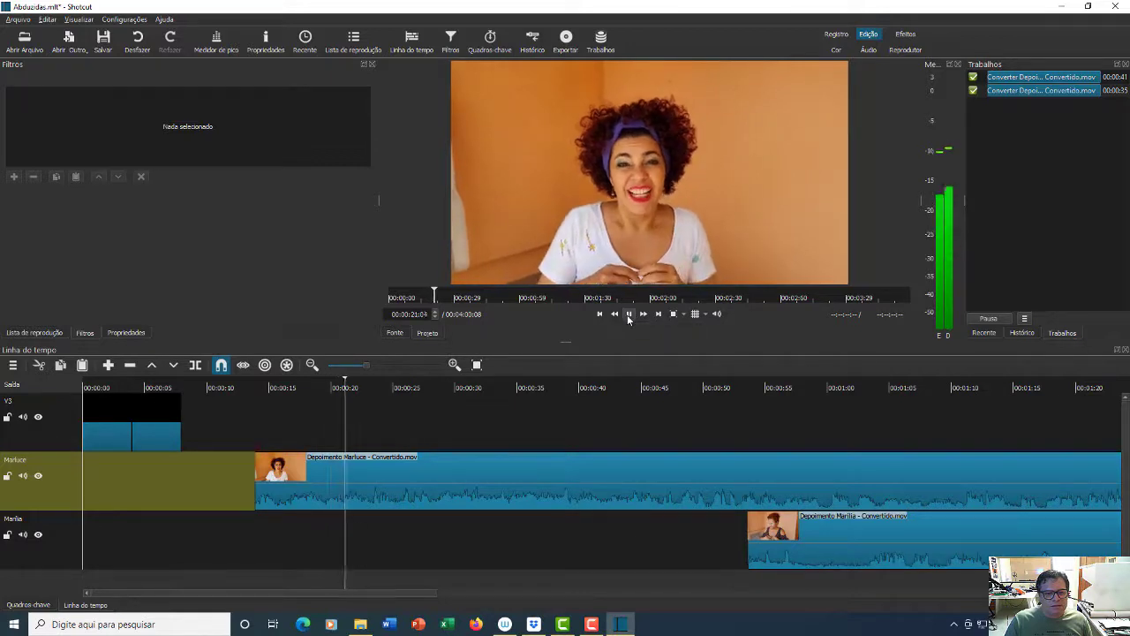
{"action": "left_click", "coordinate": [629, 316]}
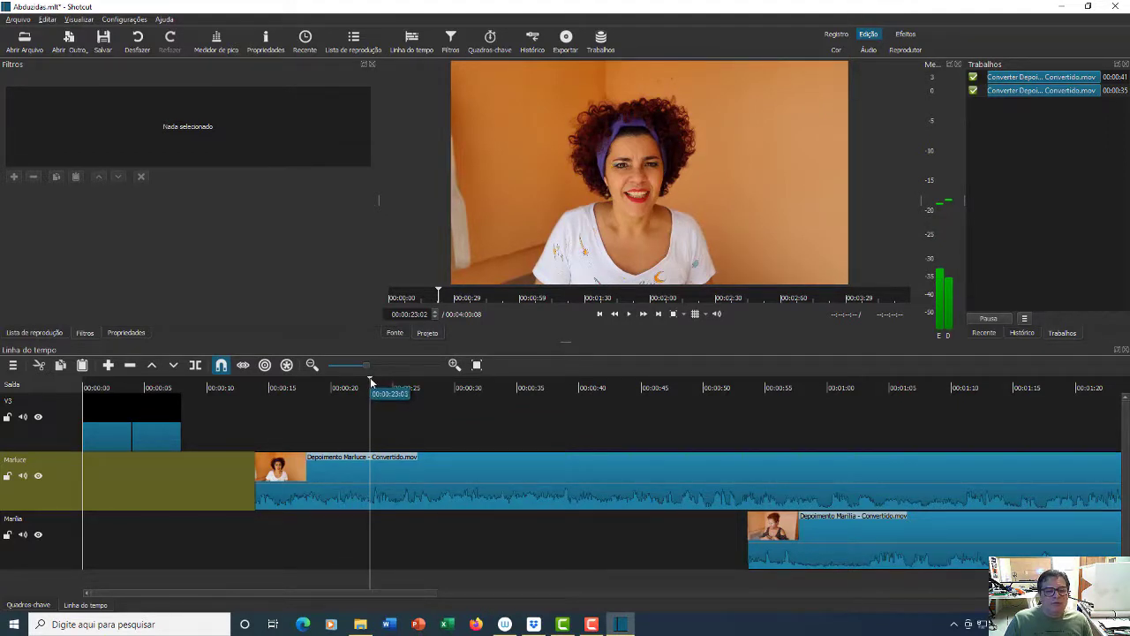
{"action": "left_click_drag", "start_coordinate": [371, 383], "coordinate": [282, 390]}
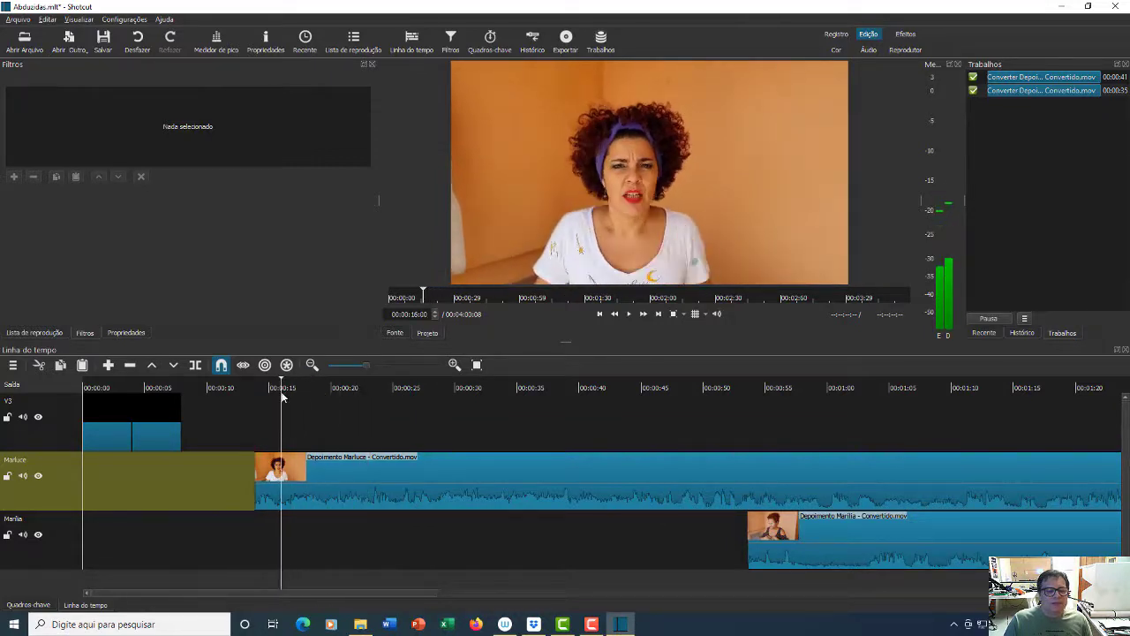
{"action": "left_click", "coordinate": [630, 315]}
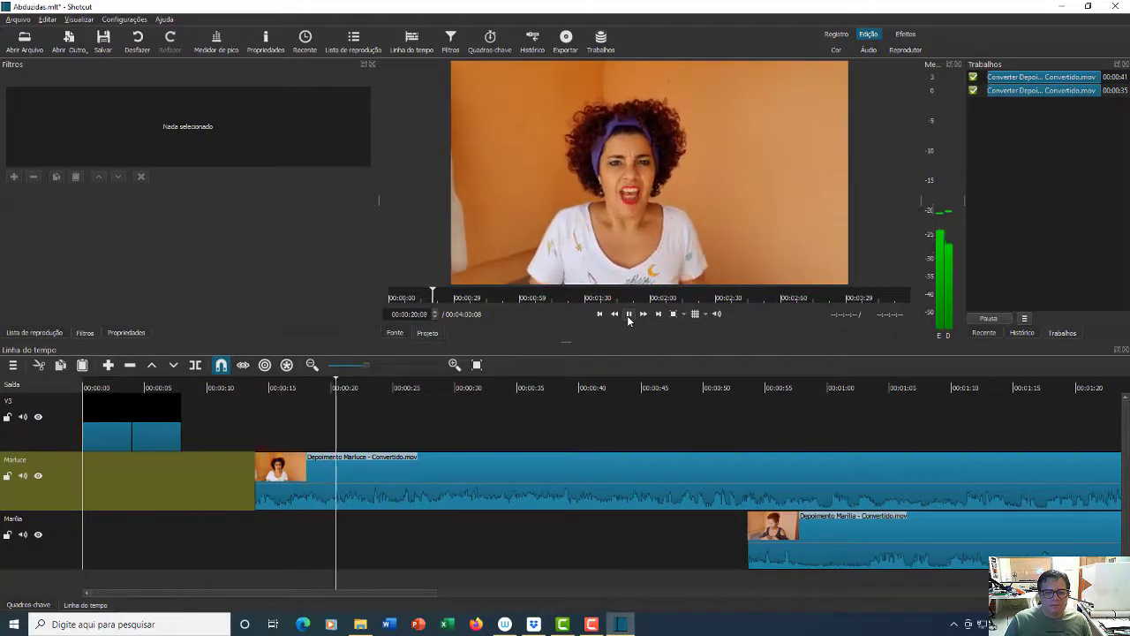
{"action": "left_click", "coordinate": [629, 315]}
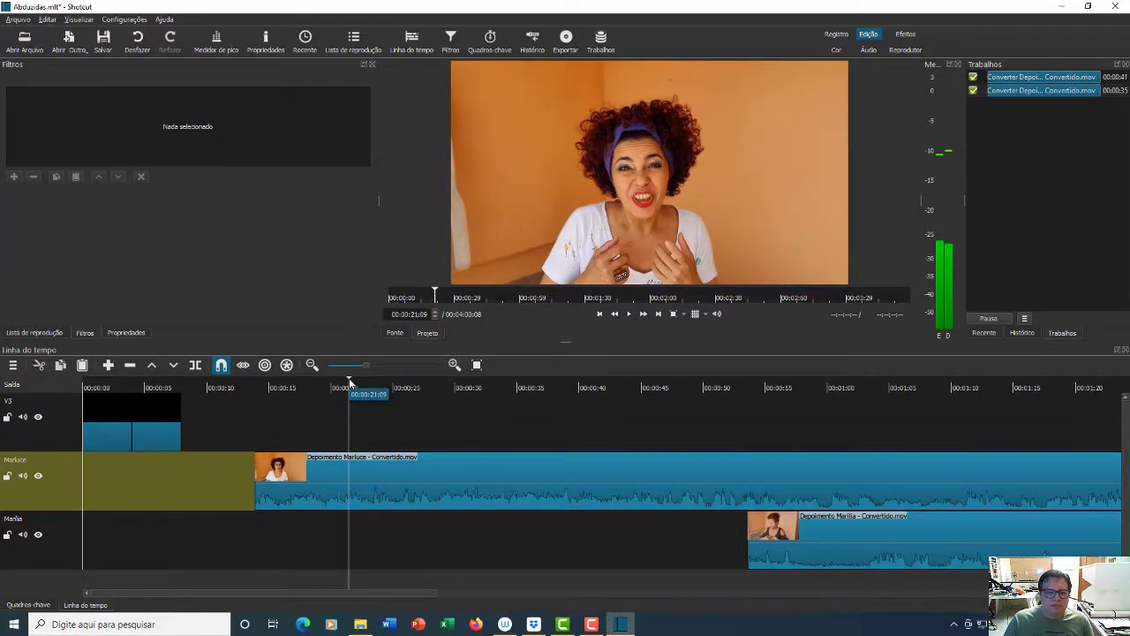
Pinpoint the end of the first testimonial's opening phrase by playback and split the clip there, at 00:00:19:13
{"action": "left_click_drag", "start_coordinate": [349, 380], "coordinate": [320, 389]}
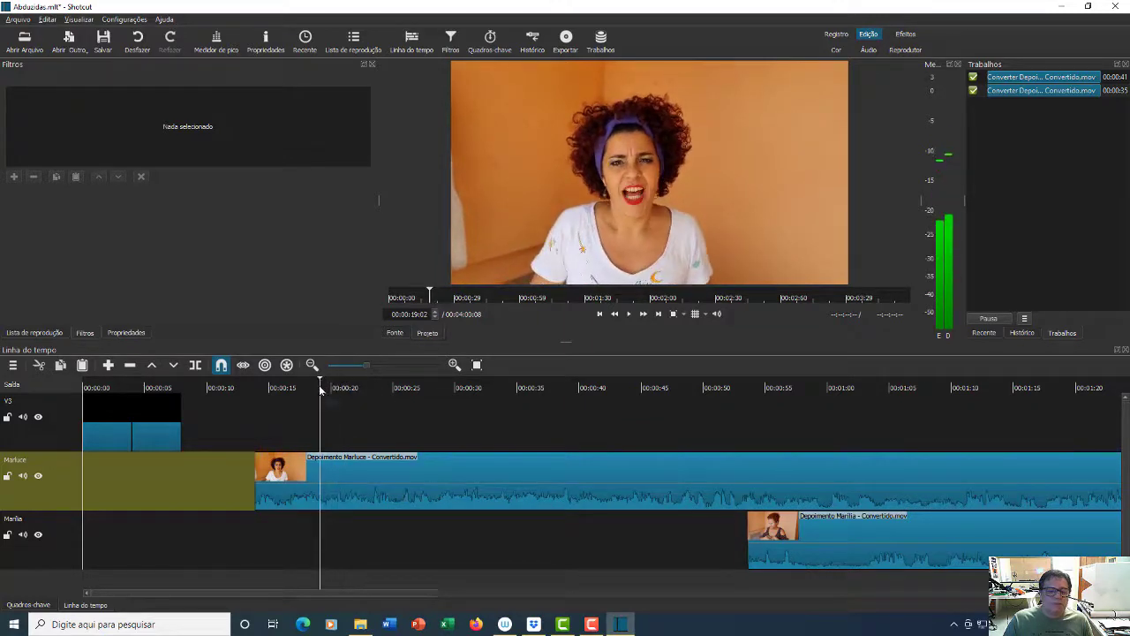
{"action": "left_click", "coordinate": [630, 315]}
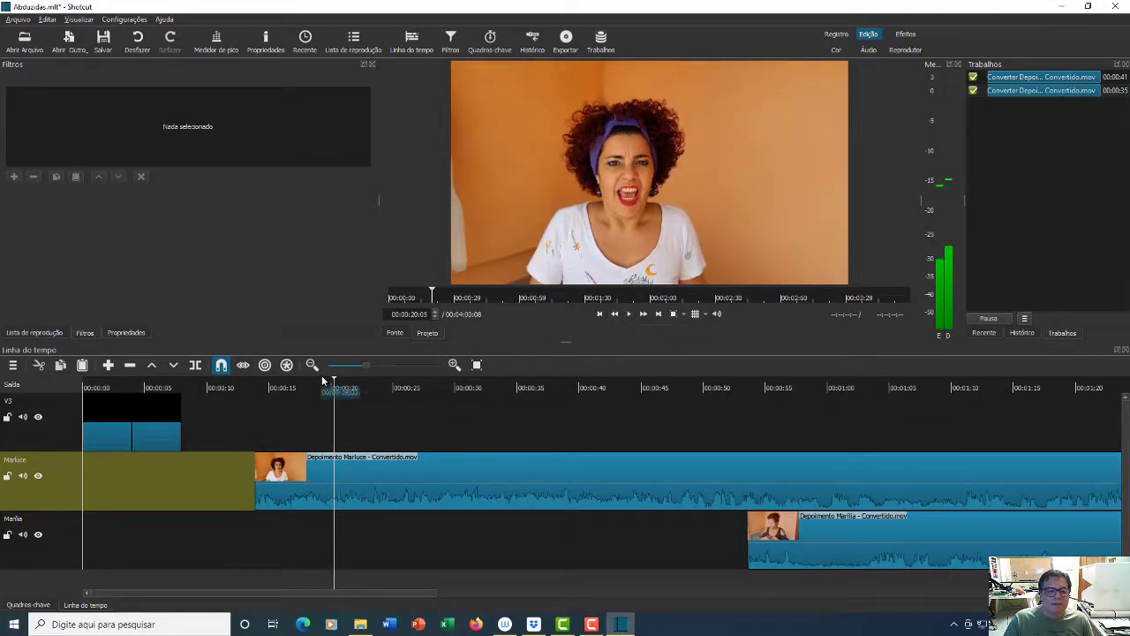
{"action": "left_click_drag", "start_coordinate": [336, 381], "coordinate": [299, 382]}
{"action": "left_click", "coordinate": [630, 315]}
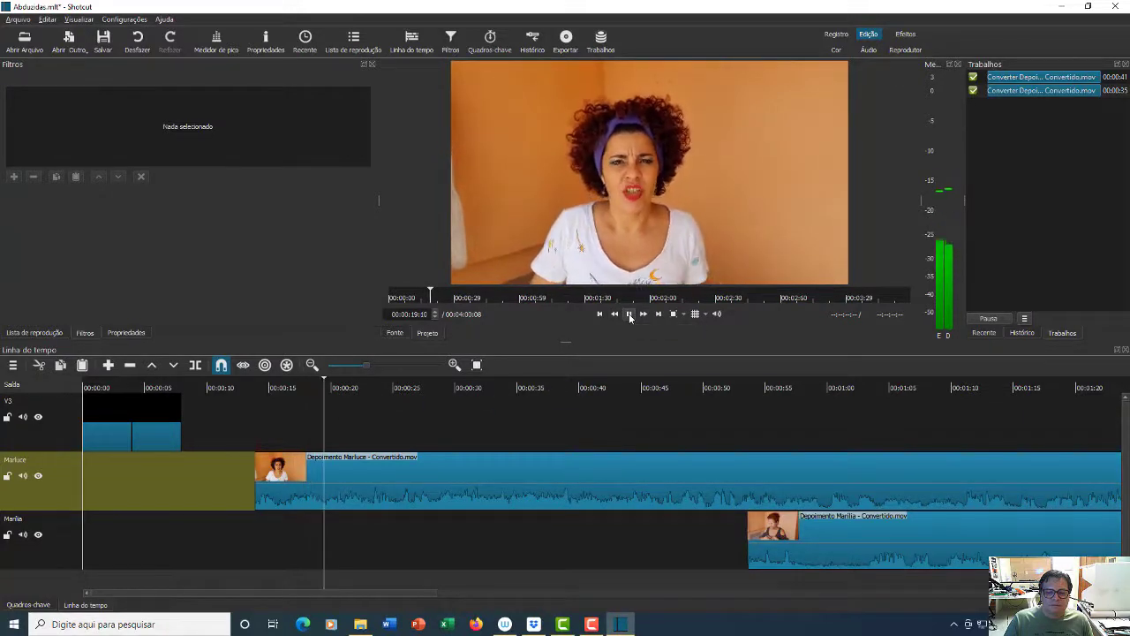
{"action": "left_click", "coordinate": [630, 315]}
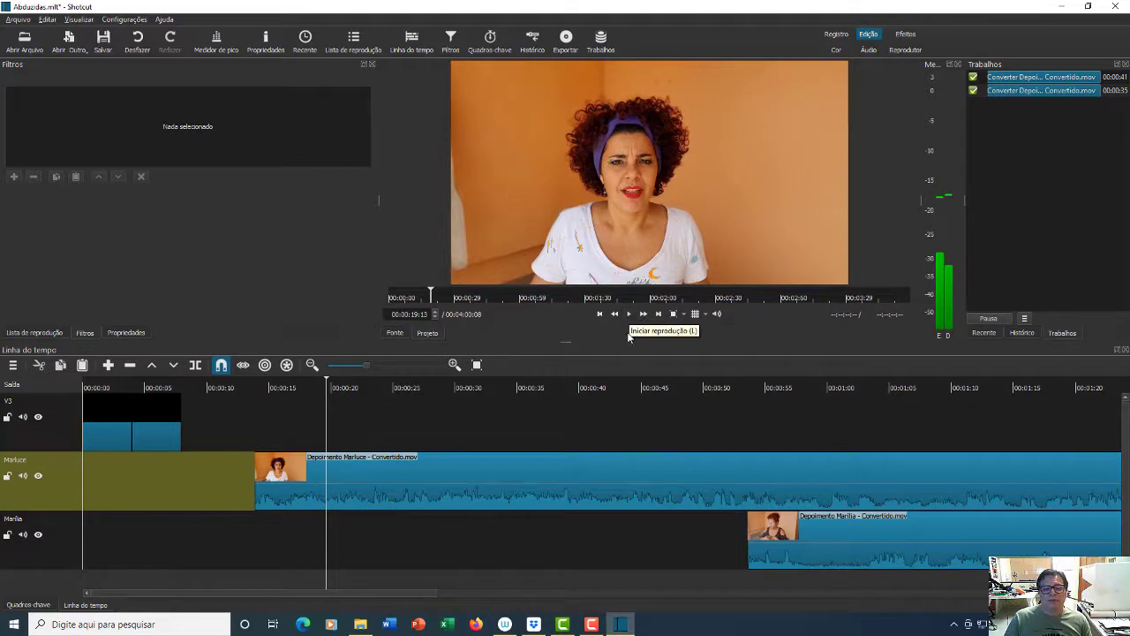
{"action": "left_click", "coordinate": [325, 500]}
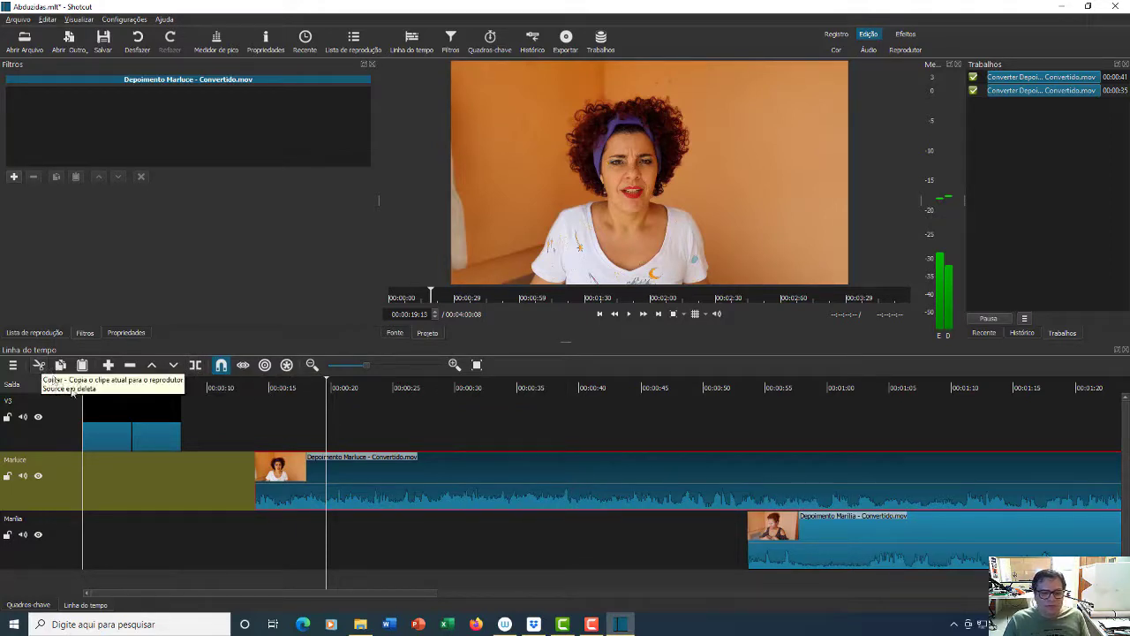
{"action": "left_click", "coordinate": [195, 366]}
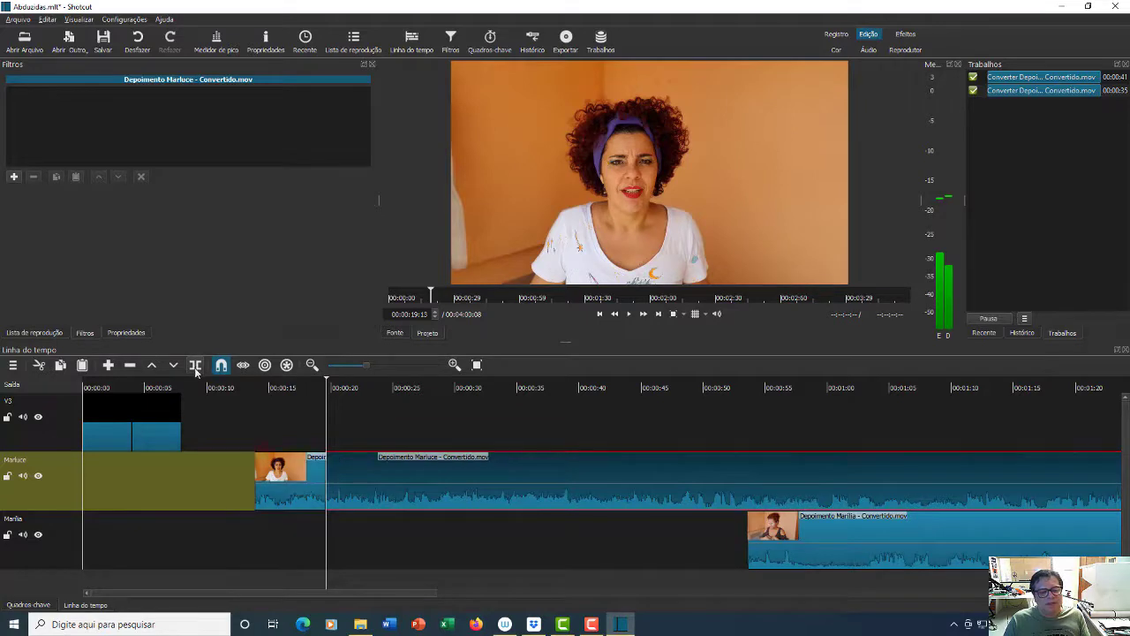
Move the short opening piece of the first testimonial earlier, to start at about 00:00:08 just after the title cards
{"action": "left_click", "coordinate": [298, 482]}
{"action": "left_click_drag", "start_coordinate": [298, 481], "coordinate": [265, 478]}
{"action": "left_click_drag", "start_coordinate": [243, 476], "coordinate": [219, 470]}
{"action": "left_click", "coordinate": [215, 437]}
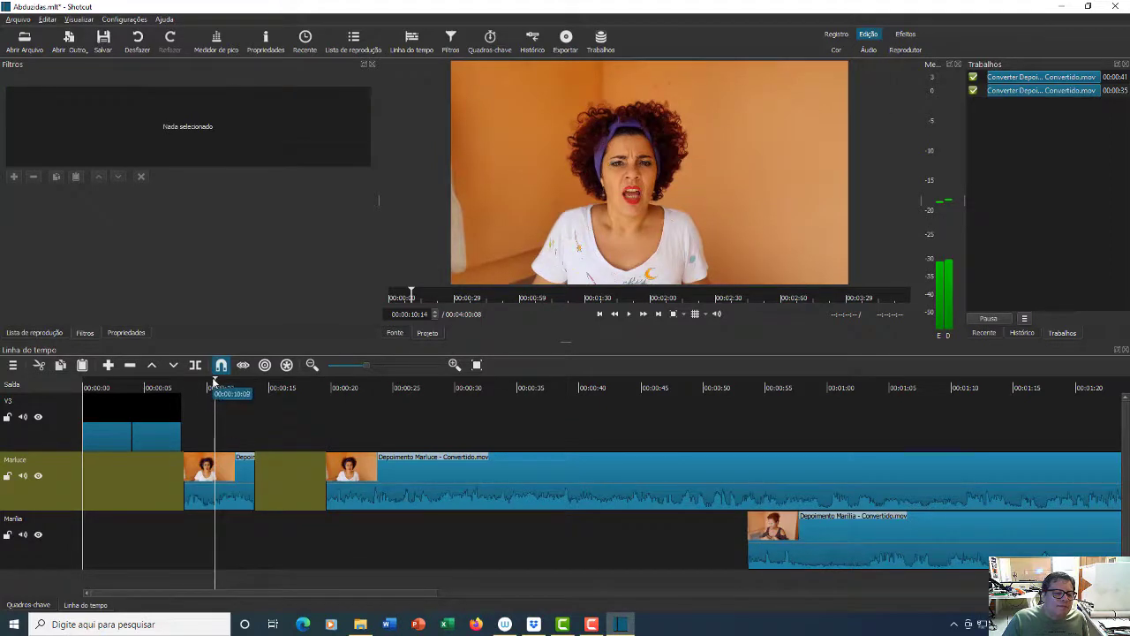
Shift the short testimonial piece slightly earlier so it overlaps the end of the "Quando" card, and play the opening to check the transition
{"action": "left_click_drag", "start_coordinate": [215, 382], "coordinate": [168, 430]}
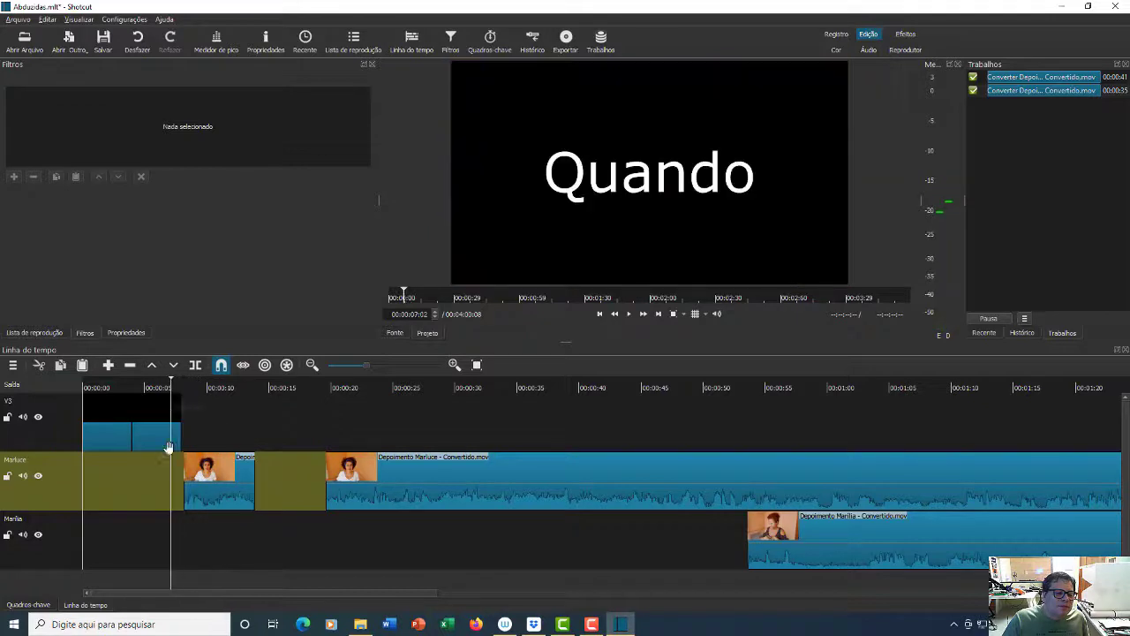
{"action": "left_click", "coordinate": [203, 473]}
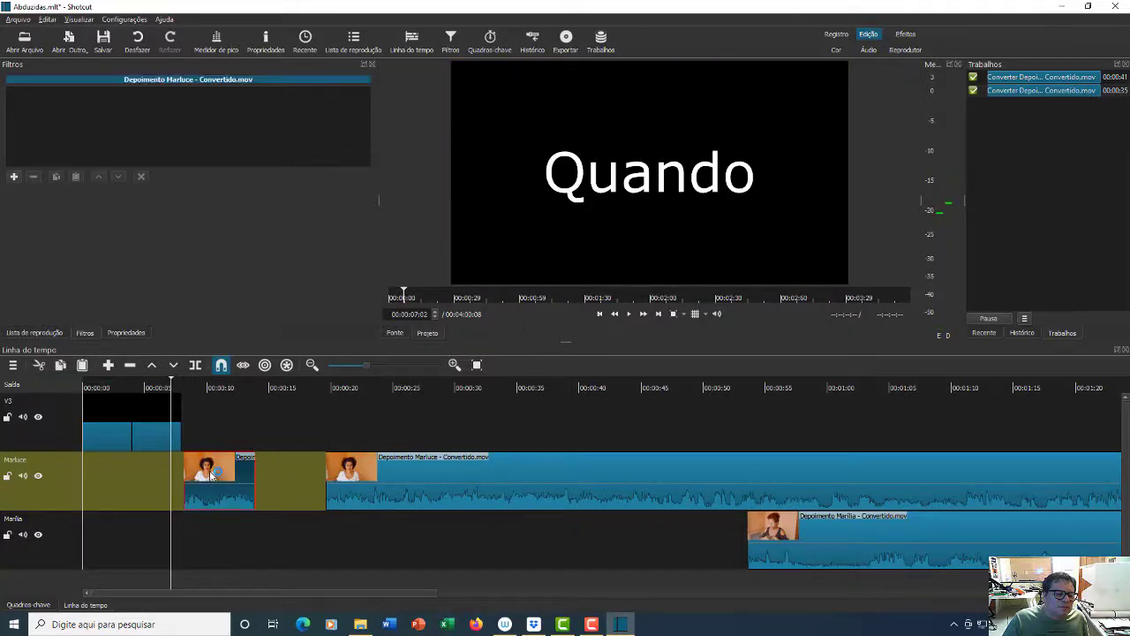
{"action": "left_click", "coordinate": [287, 488]}
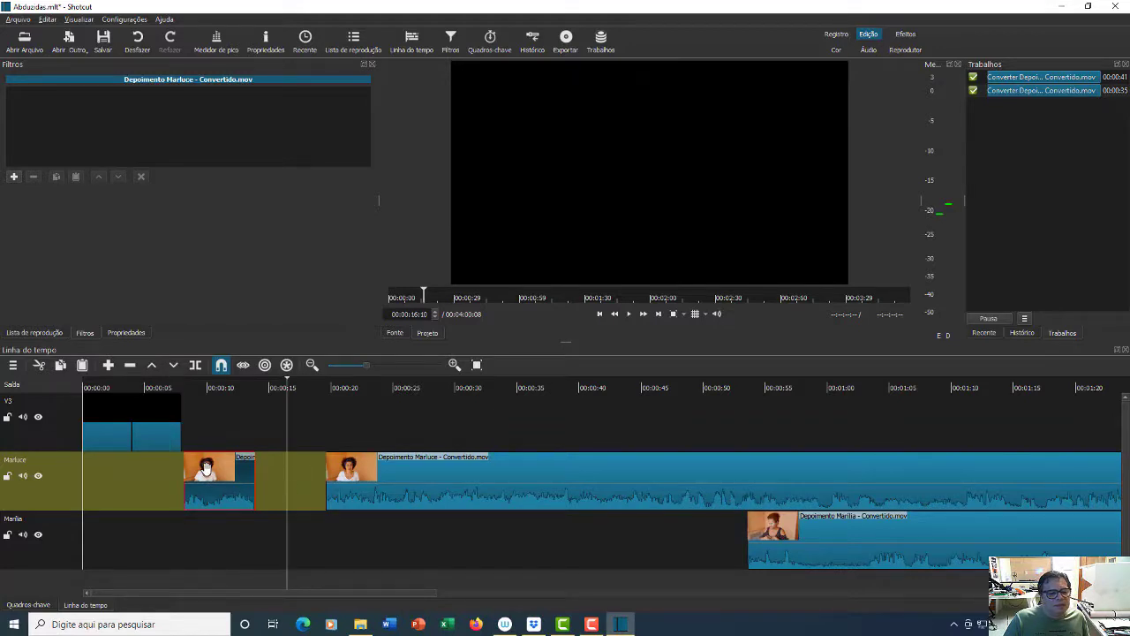
{"action": "left_click_drag", "start_coordinate": [205, 470], "coordinate": [198, 473]}
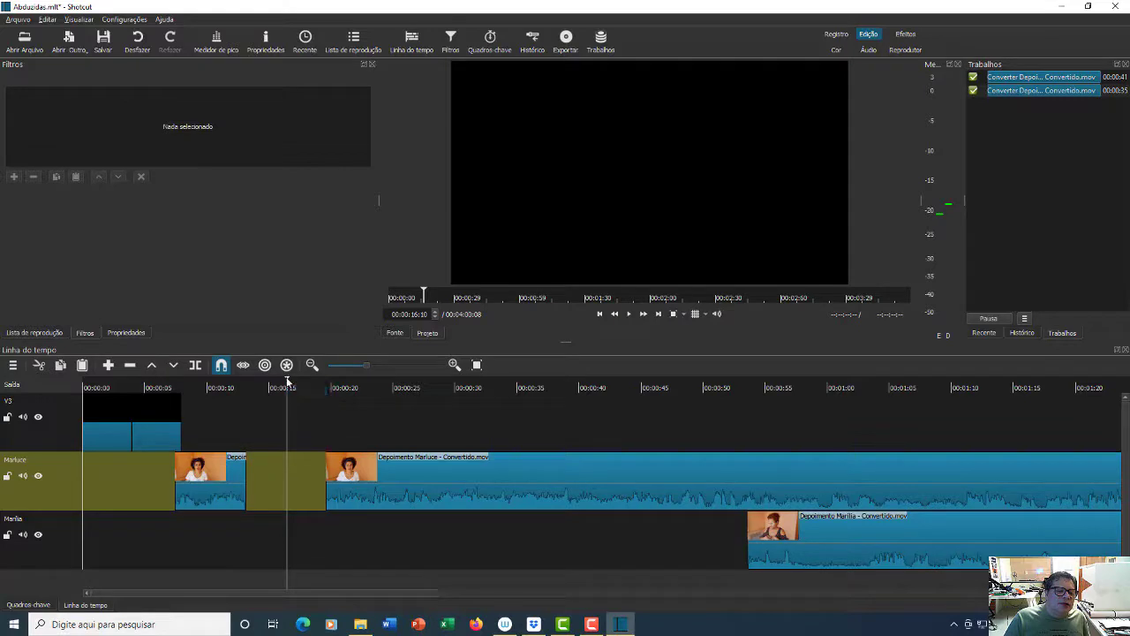
{"action": "left_click_drag", "start_coordinate": [285, 384], "coordinate": [79, 402]}
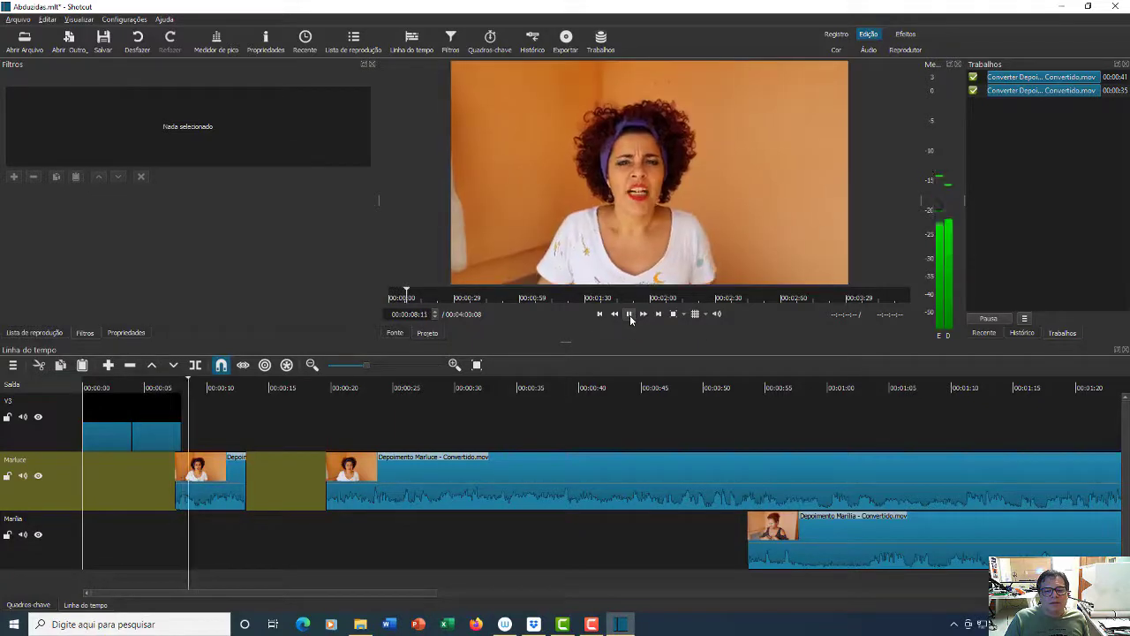
{"action": "left_click", "coordinate": [630, 314]}
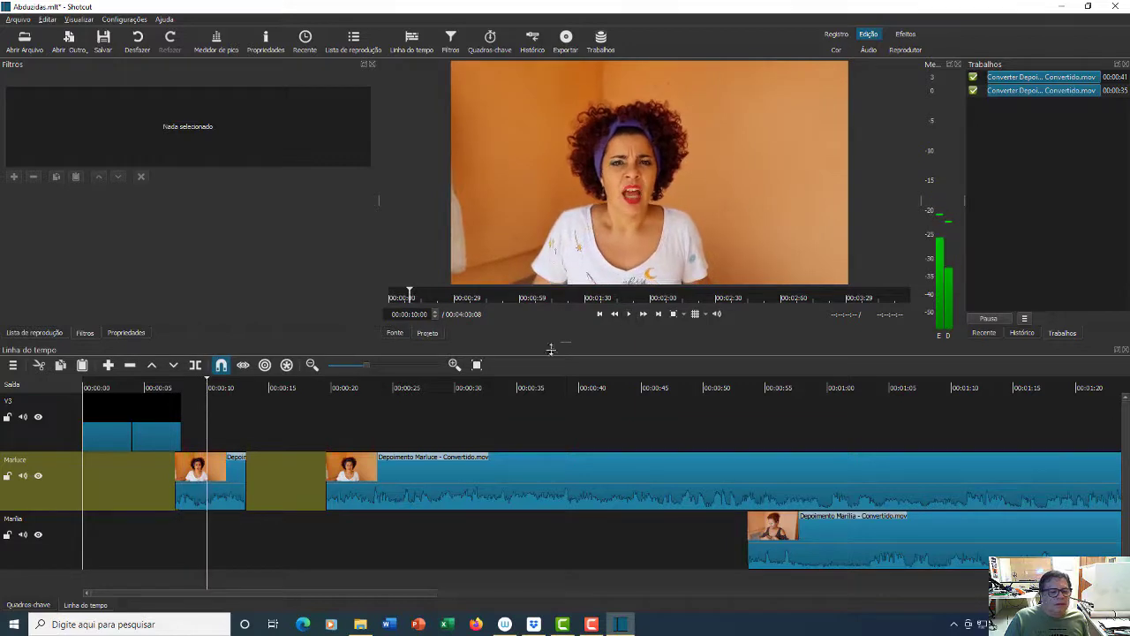
Shift the "Quando" title clip later to leave a gap after the first title, and move the short testimonial clip to start where it ends
{"action": "left_click", "coordinate": [153, 408]}
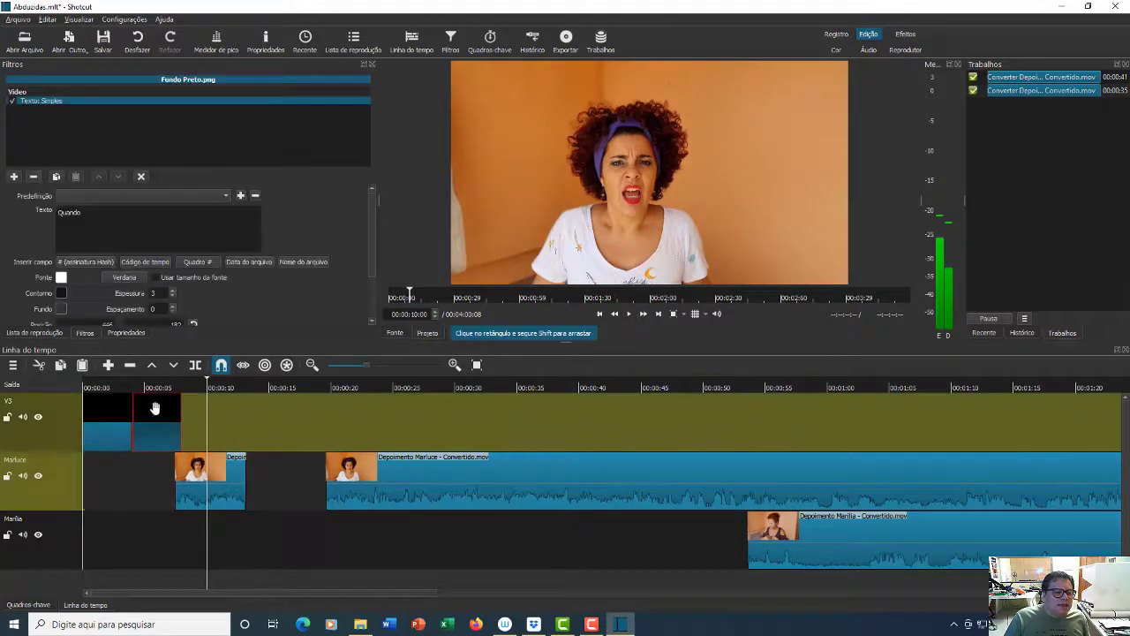
{"action": "left_click_drag", "start_coordinate": [164, 407], "coordinate": [168, 412]}
{"action": "left_click_drag", "start_coordinate": [221, 474], "coordinate": [235, 479]}
Play the opening sequence from the start of the timeline through the titles into the short testimonial clip
{"action": "left_click_drag", "start_coordinate": [206, 381], "coordinate": [85, 382]}
{"action": "left_click", "coordinate": [626, 314]}
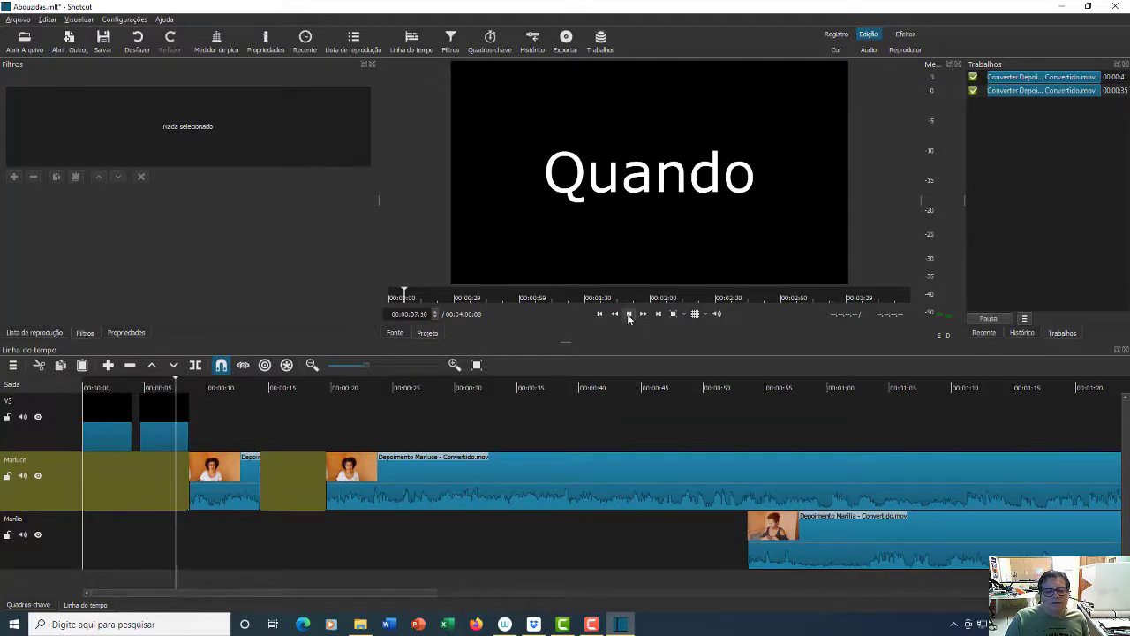
{"action": "left_click", "coordinate": [629, 315]}
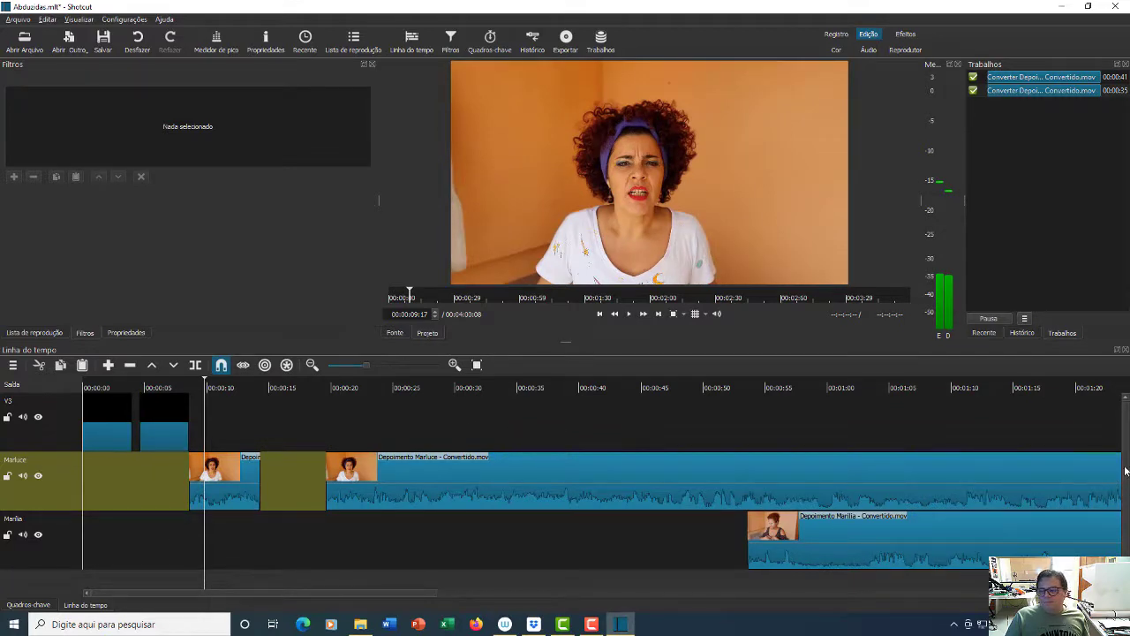
Add a new audio track to the timeline below the video tracks
{"action": "left_click_drag", "start_coordinate": [1126, 475], "coordinate": [1129, 495]}
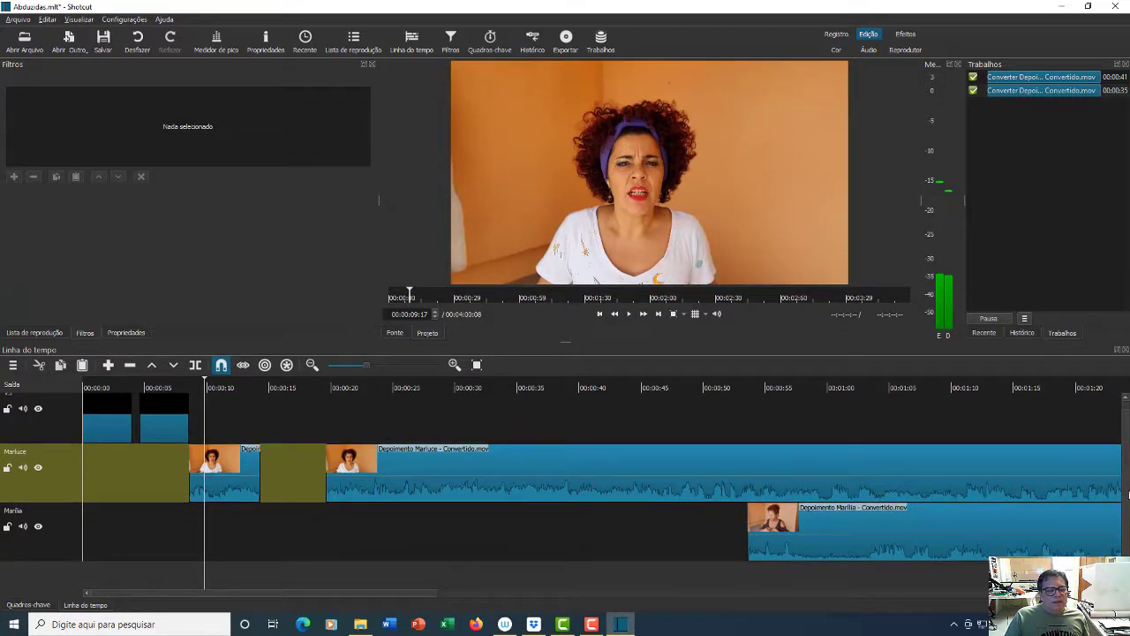
{"action": "scroll", "coordinate": [1128, 494], "scroll_direction": "up", "scroll_amount": 1}
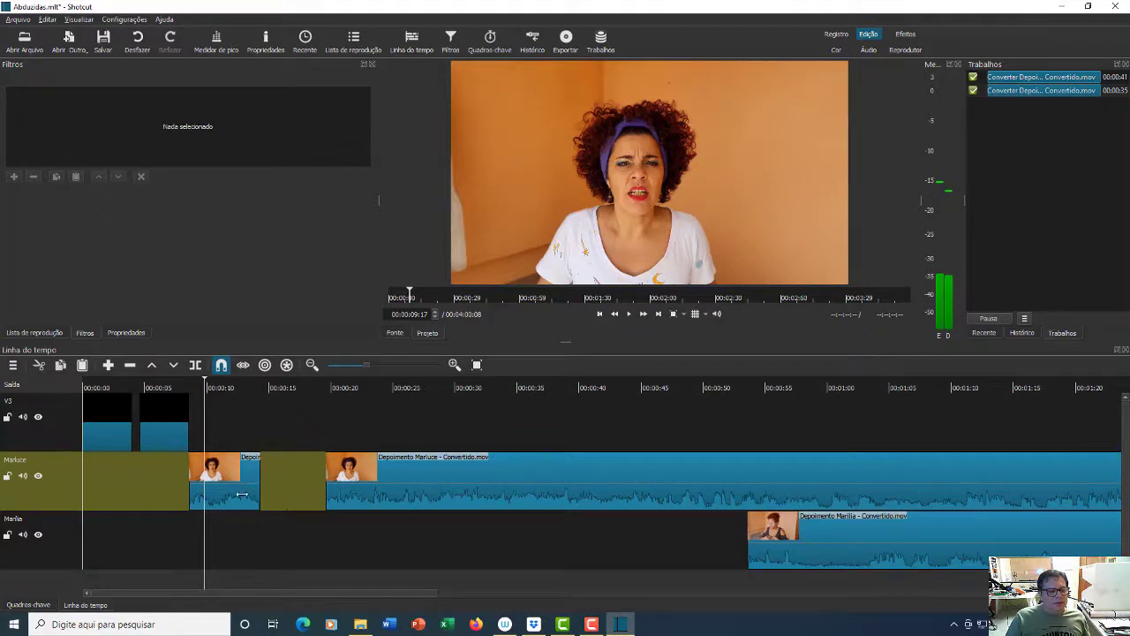
{"action": "left_click", "coordinate": [62, 420]}
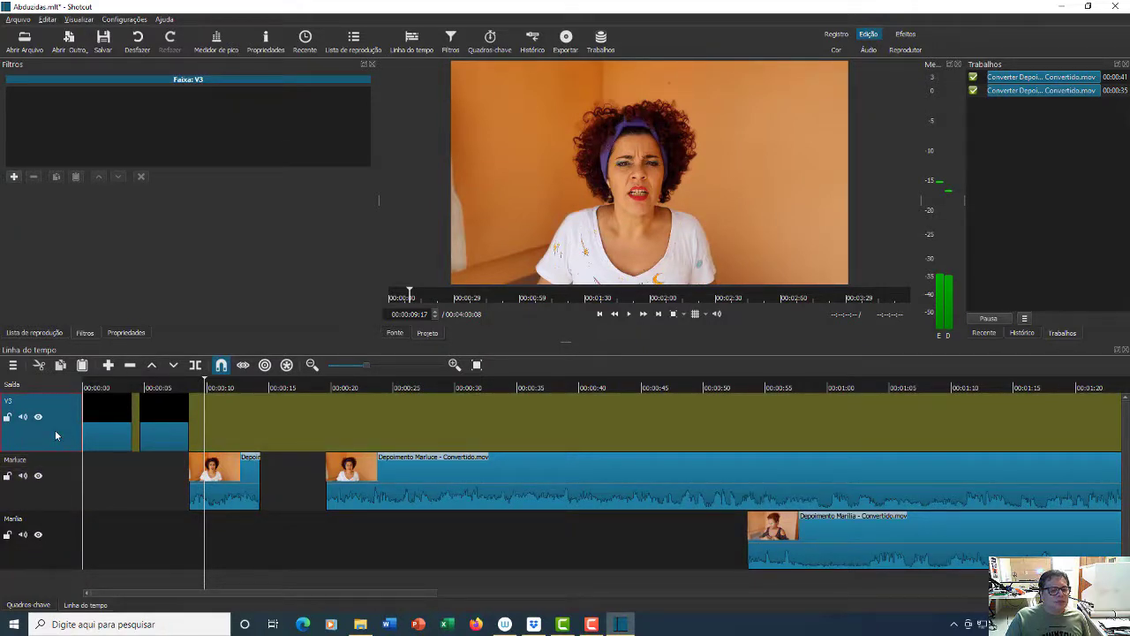
{"action": "left_click", "coordinate": [64, 485]}
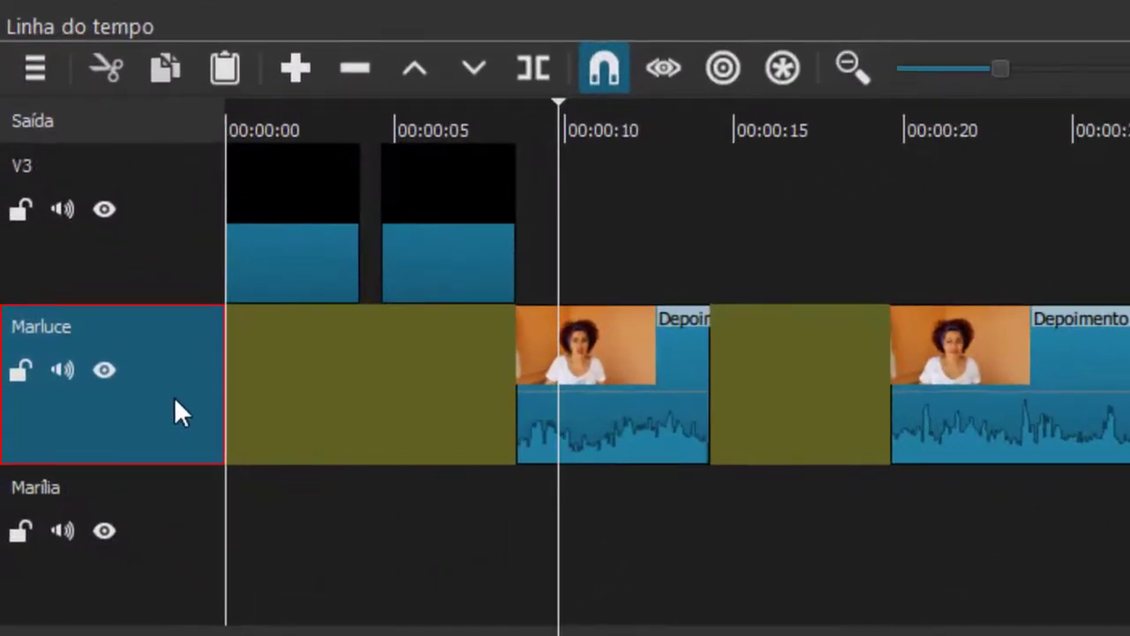
{"action": "right_click", "coordinate": [175, 399]}
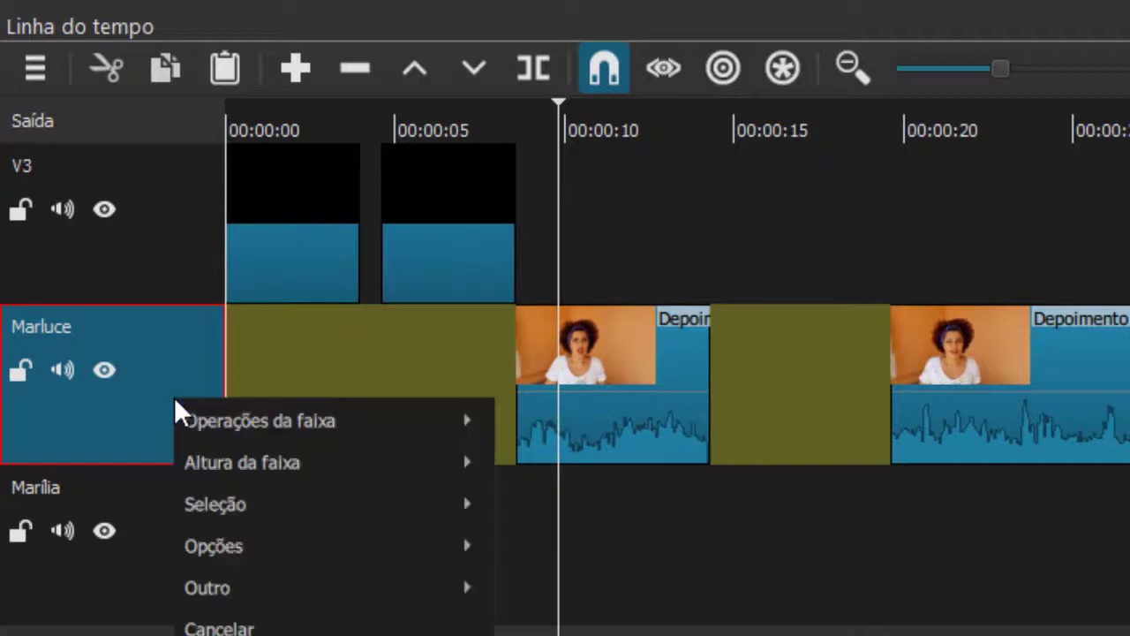
{"action": "mouse_move", "coordinate": [303, 438]}
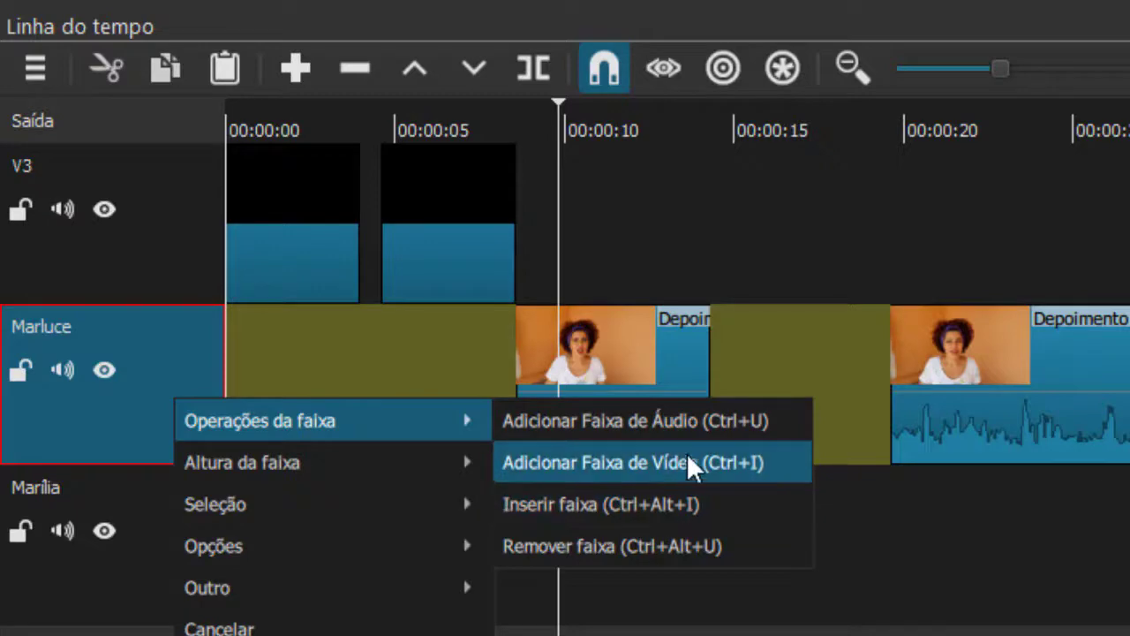
{"action": "left_click", "coordinate": [646, 417]}
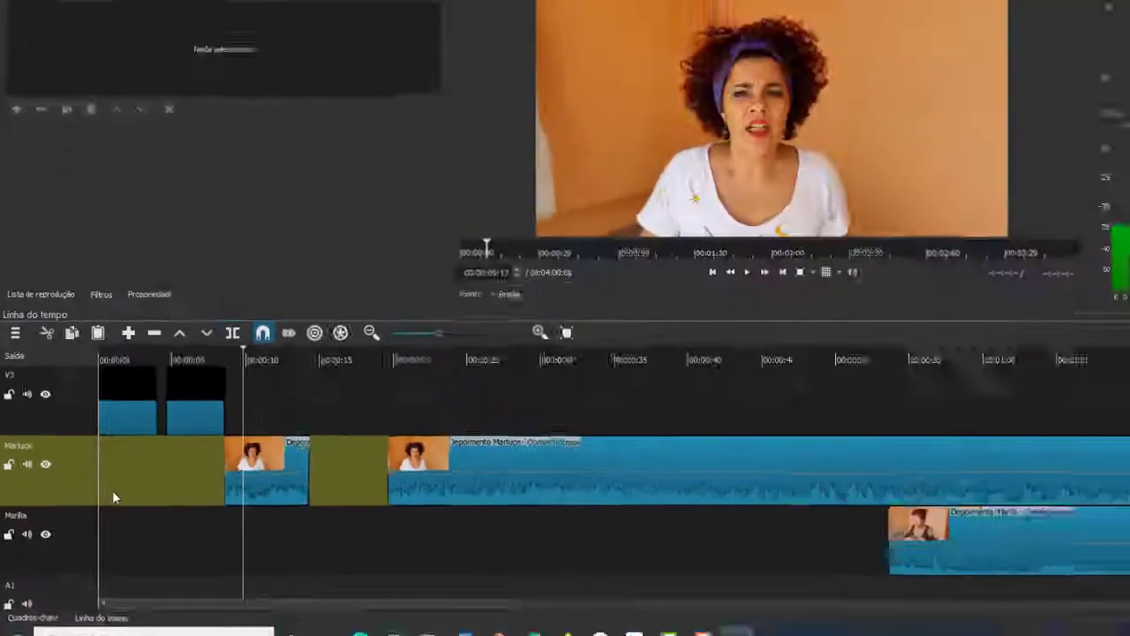
{"action": "scroll", "coordinate": [95, 498], "scroll_direction": "down", "scroll_amount": 1}
{"action": "scroll", "coordinate": [95, 510], "scroll_direction": "up", "scroll_amount": 1}
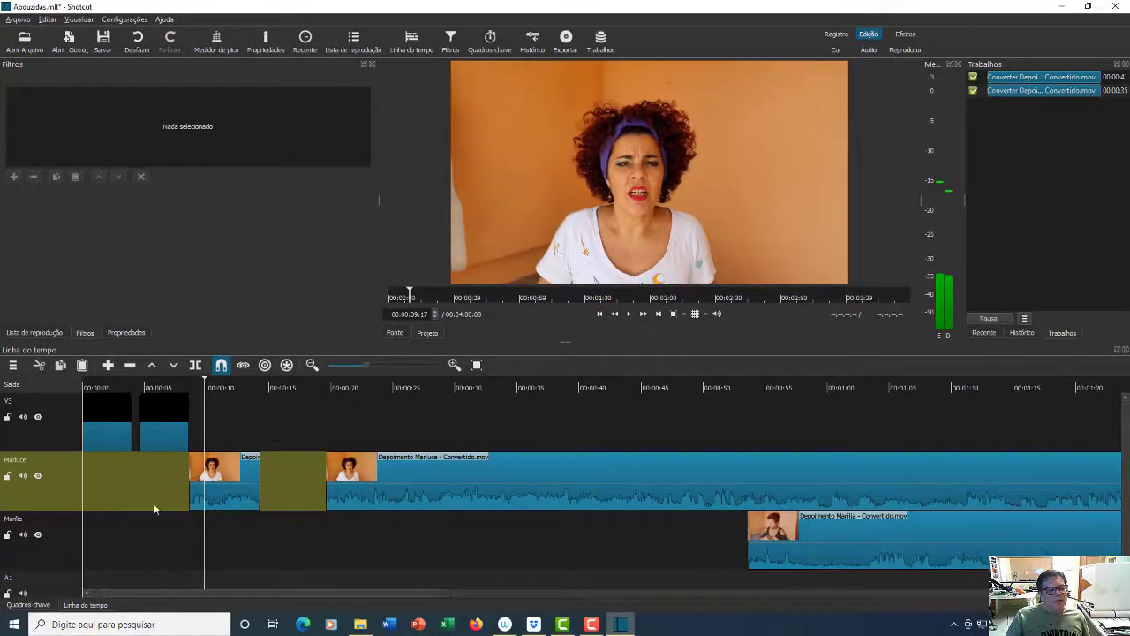
Rename the new audio track A1 as "Som"
{"action": "left_click", "coordinate": [267, 417]}
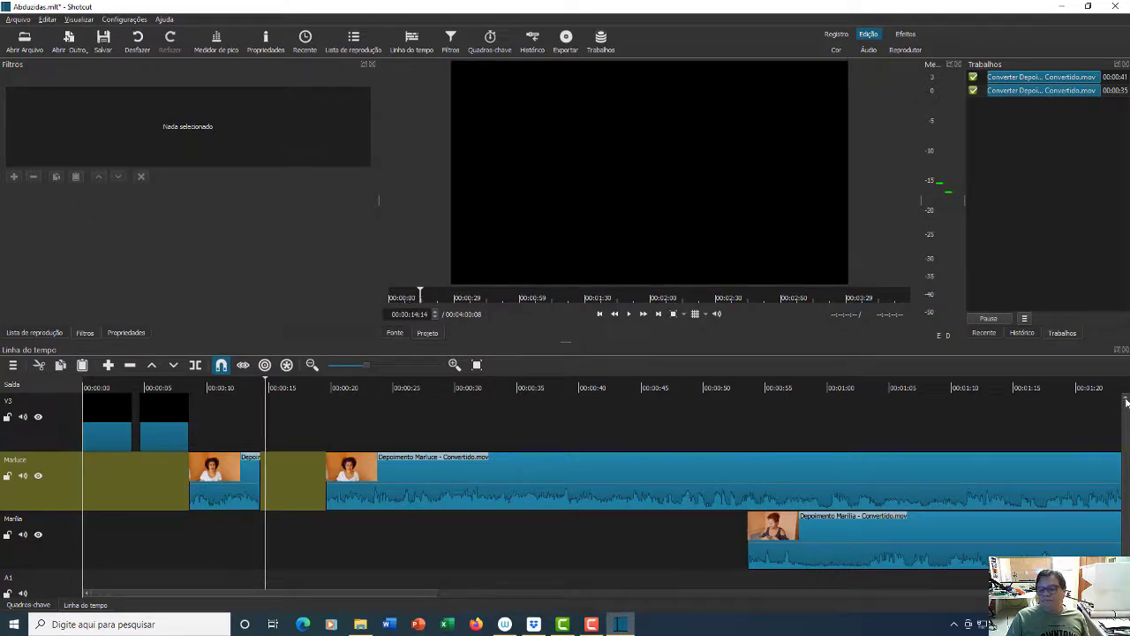
{"action": "left_click_drag", "start_coordinate": [1126, 402], "coordinate": [1126, 417]}
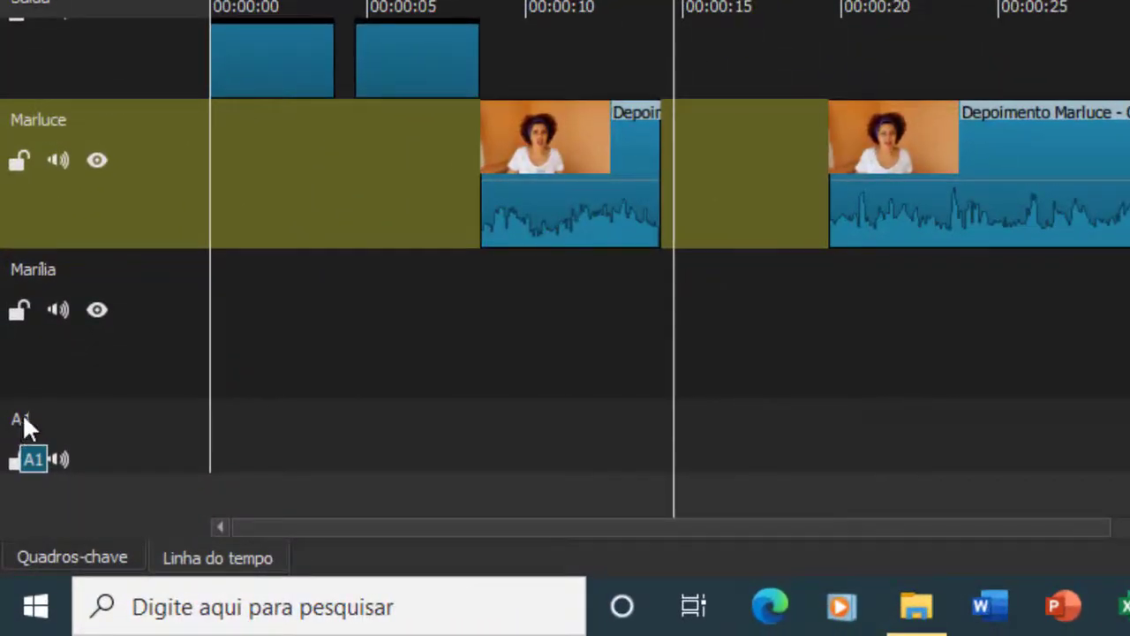
{"action": "double_click", "coordinate": [24, 420]}
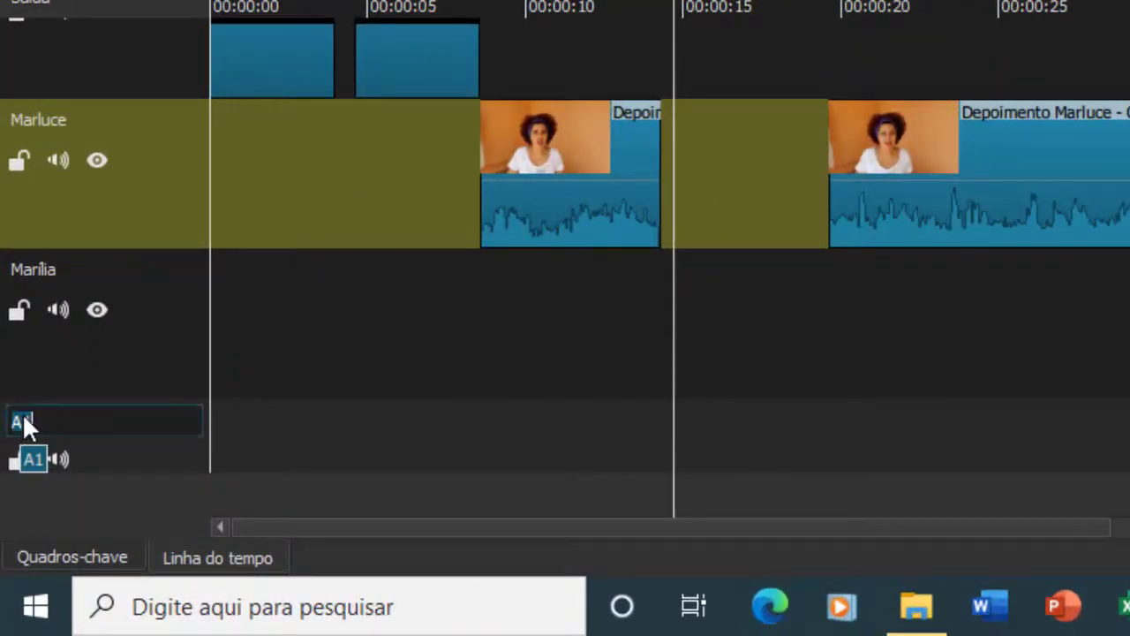
{"action": "type", "text": "Som"}
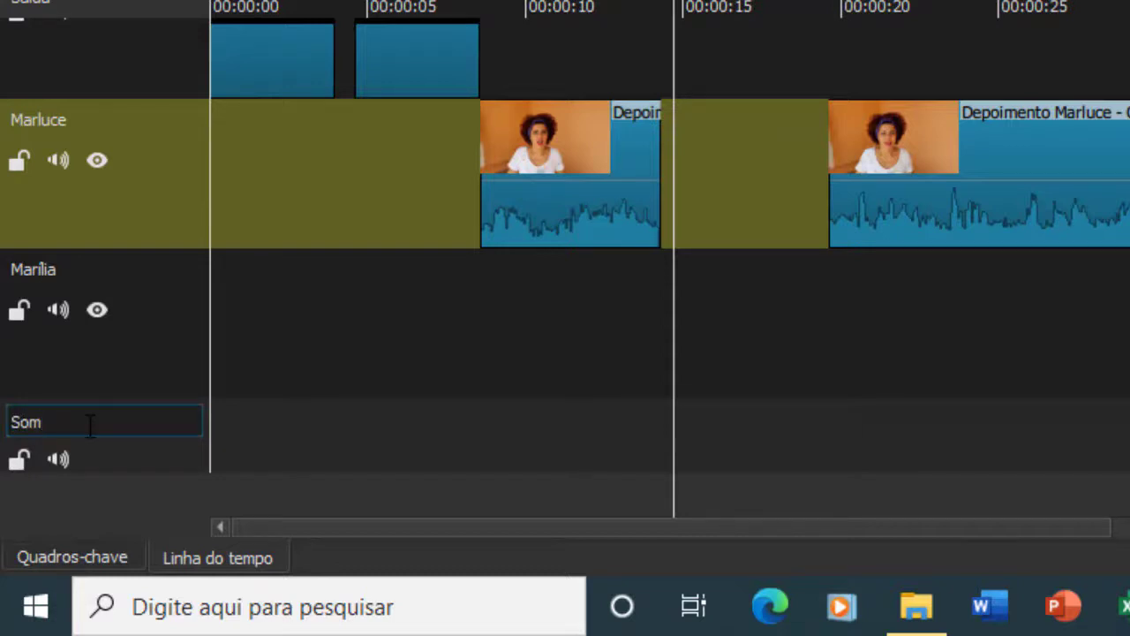
{"action": "left_click", "coordinate": [363, 456]}
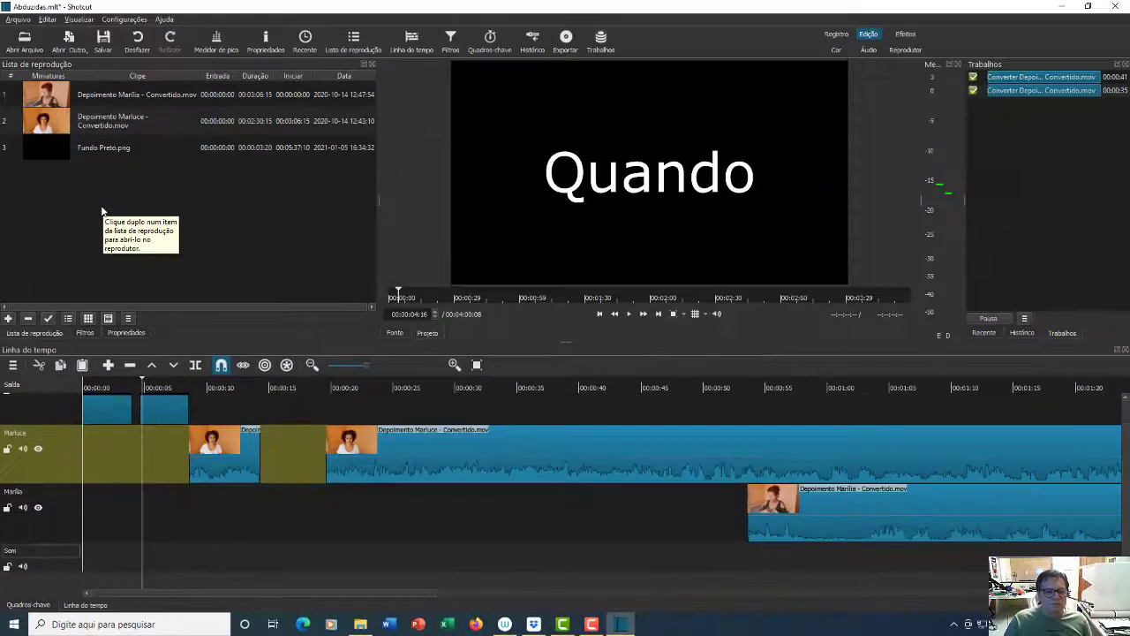
Open "Bell reverse 02, sharp.mp3" from the project's AUDIOS folder and add it to the playlist
{"action": "left_click", "coordinate": [24, 42]}
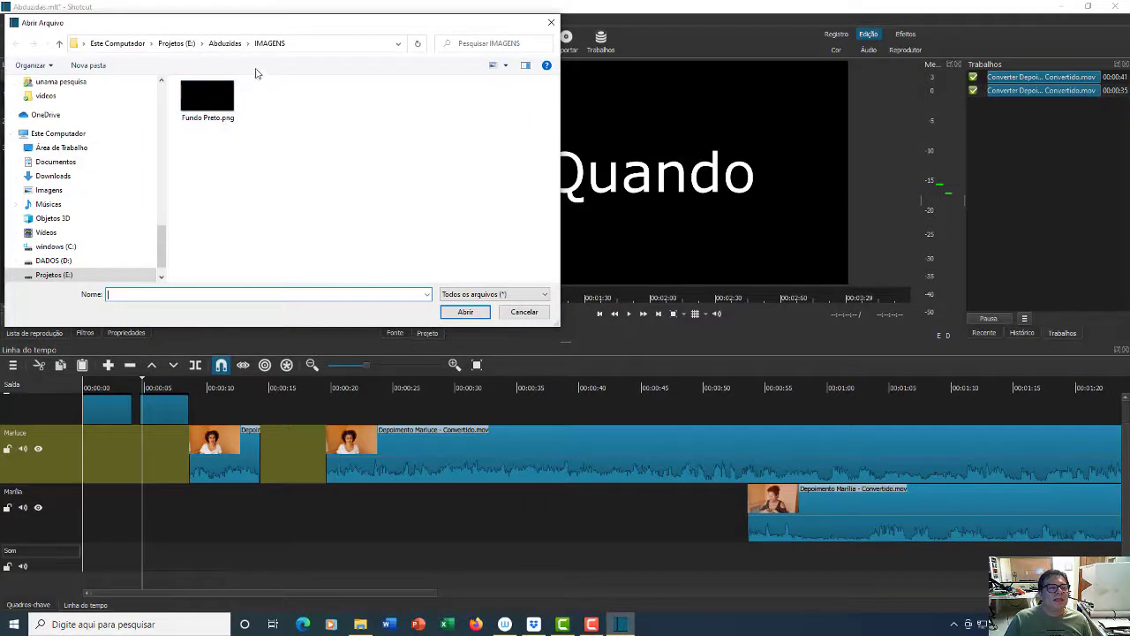
{"action": "left_click", "coordinate": [226, 43]}
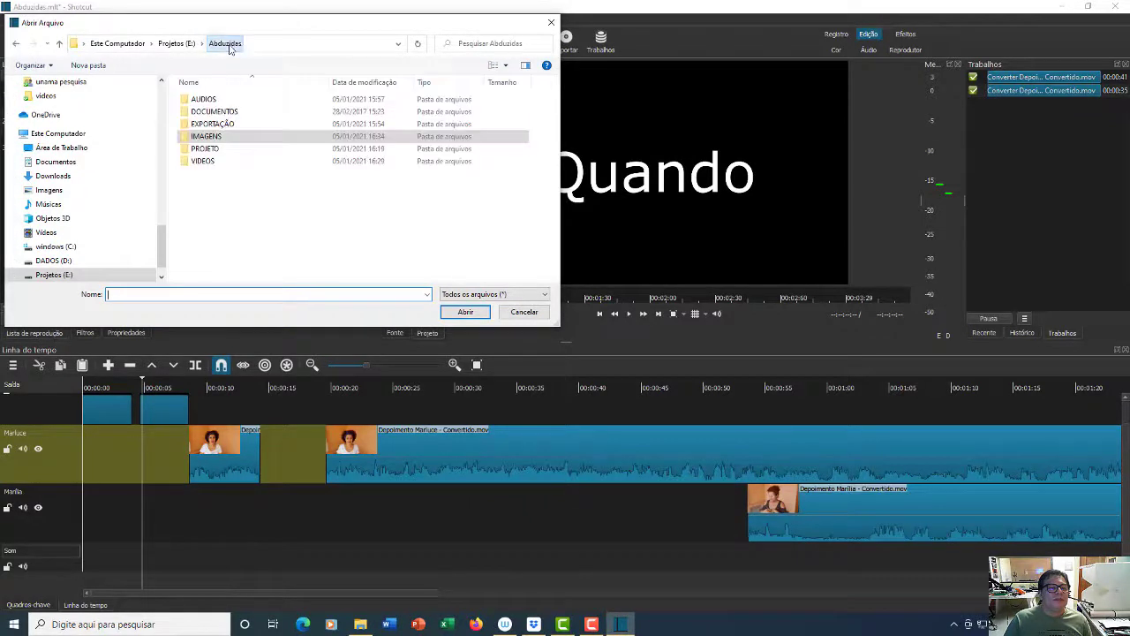
{"action": "left_click", "coordinate": [205, 102]}
{"action": "double_click", "coordinate": [205, 100]}
{"action": "left_click", "coordinate": [221, 100]}
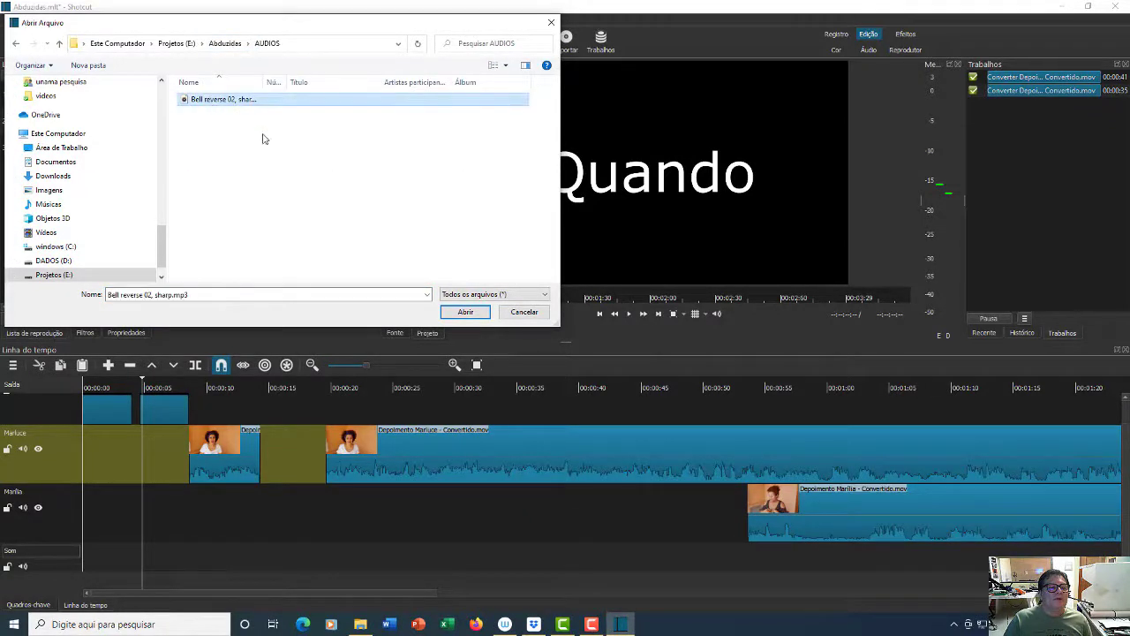
{"action": "left_click", "coordinate": [467, 313]}
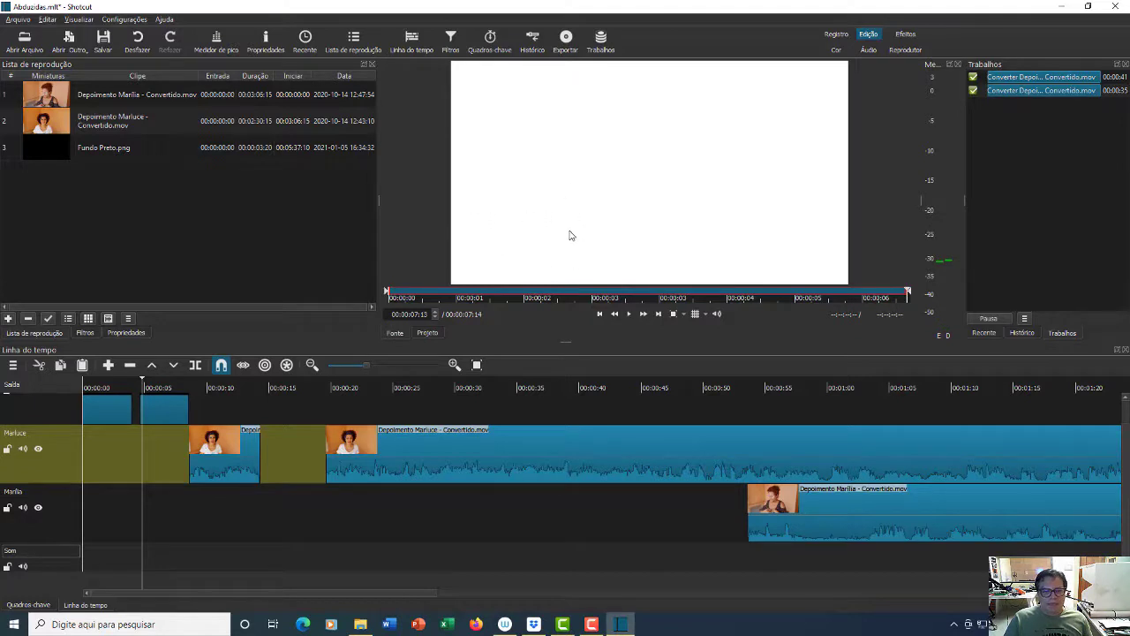
{"action": "left_click", "coordinate": [8, 319]}
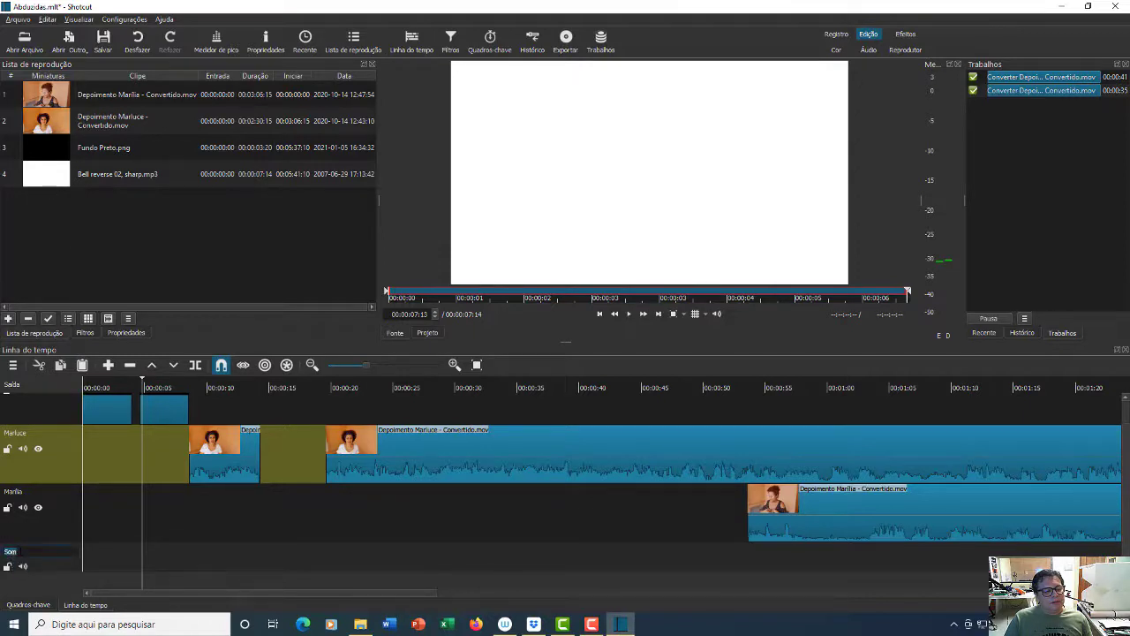
Change the audio track's name to "Som abertura"
{"action": "type", "text": "2"}
{"action": "type", "text": "t"}
{"action": "key", "text": "Return"}
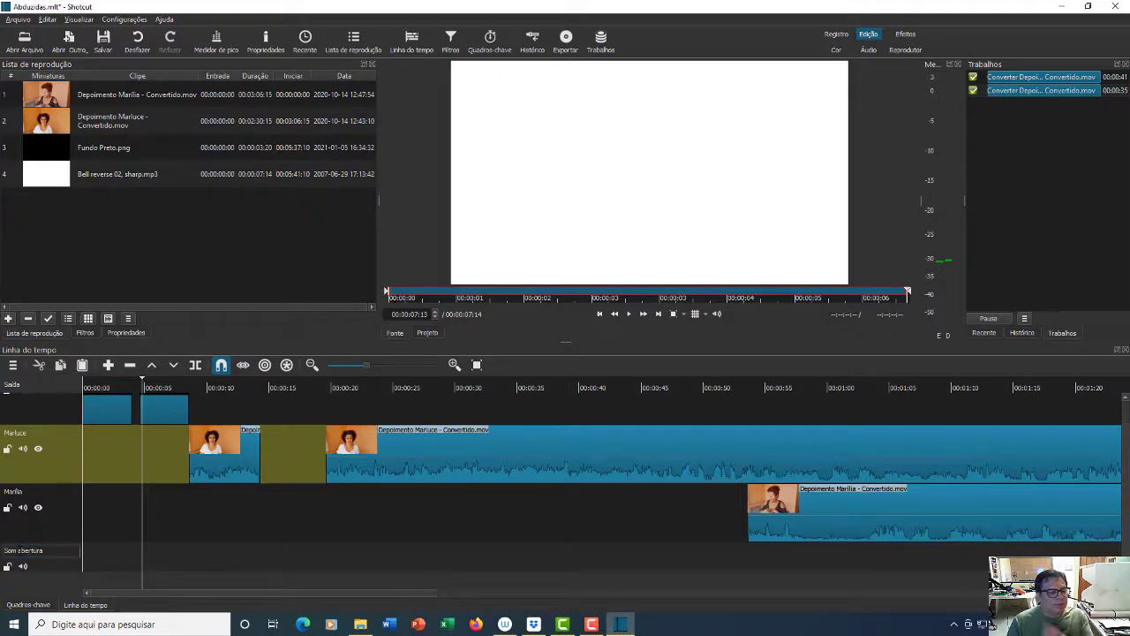
{"action": "double_click", "coordinate": [27, 552]}
{"action": "key", "text": "Return"}
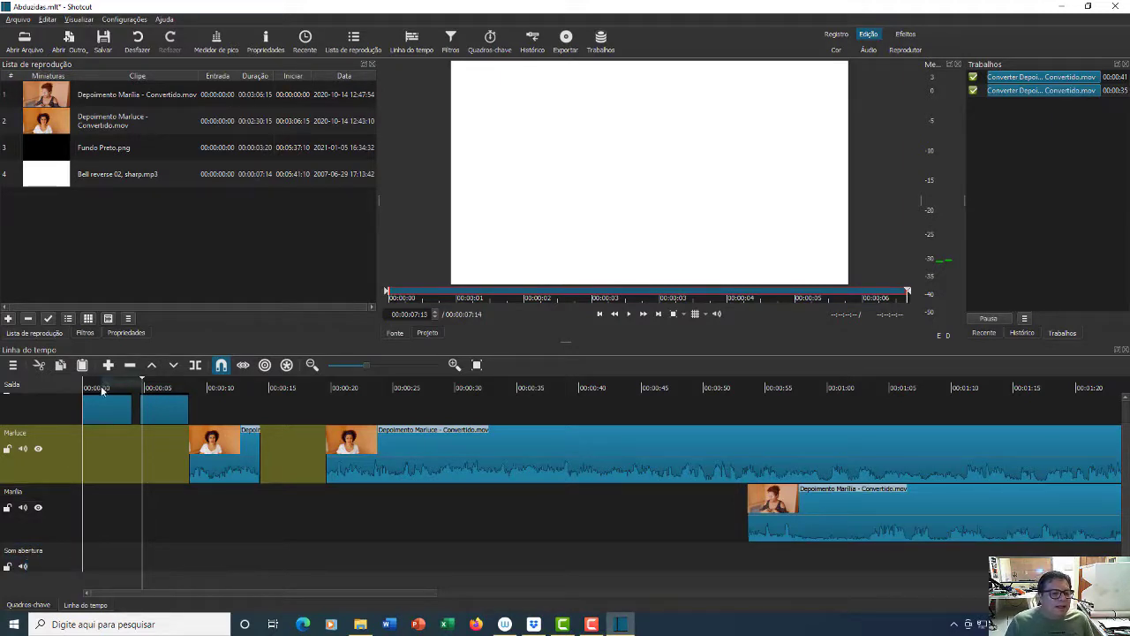
Place the "Bell reverse 02, sharp.mp3" clip at the start of the "Som abertura" track
{"action": "left_click", "coordinate": [104, 386]}
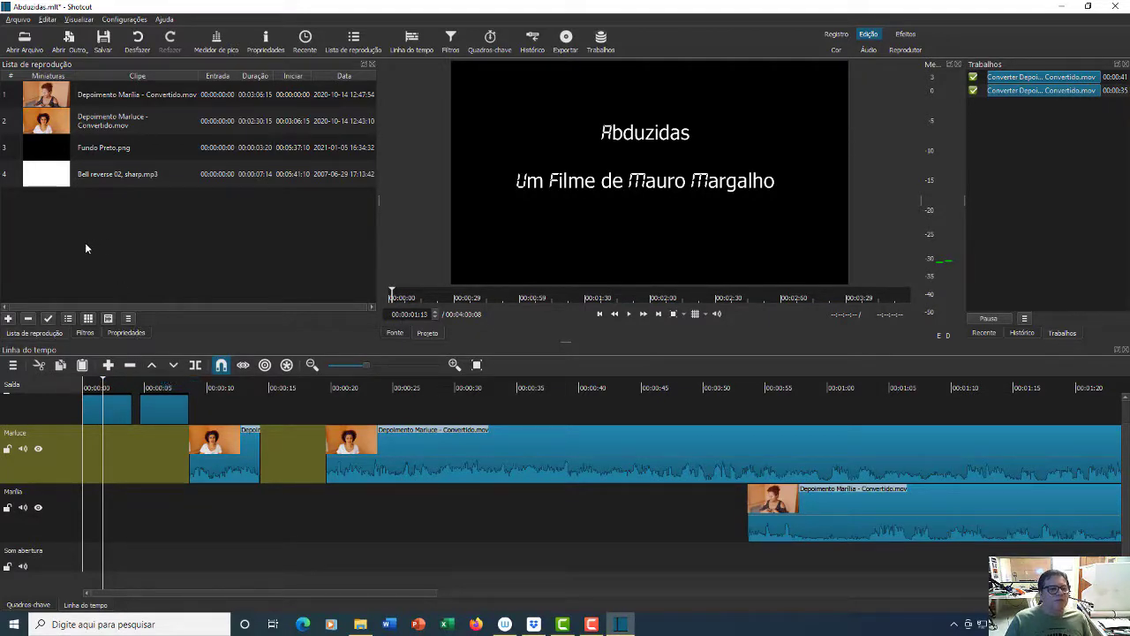
{"action": "left_click", "coordinate": [54, 179]}
{"action": "left_click_drag", "start_coordinate": [55, 179], "coordinate": [65, 270]}
{"action": "left_click_drag", "start_coordinate": [87, 430], "coordinate": [87, 565]}
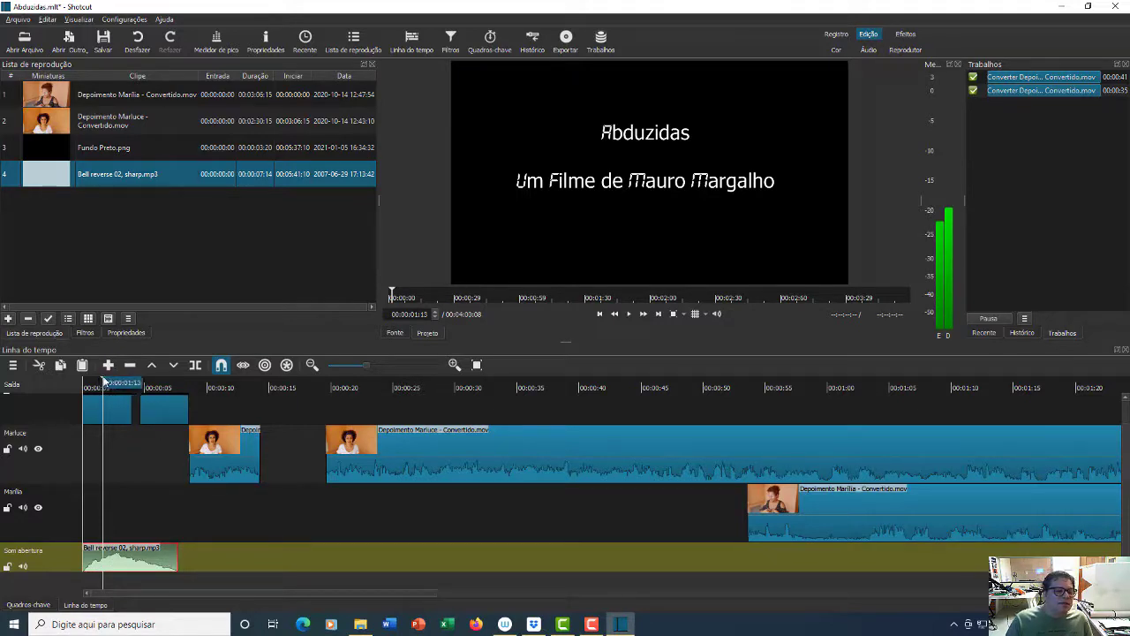
Move the "Quando" title earlier to overlap the first title and end with the bell sound, and place the short testimonial clip directly after it
{"action": "left_click_drag", "start_coordinate": [104, 380], "coordinate": [179, 395]}
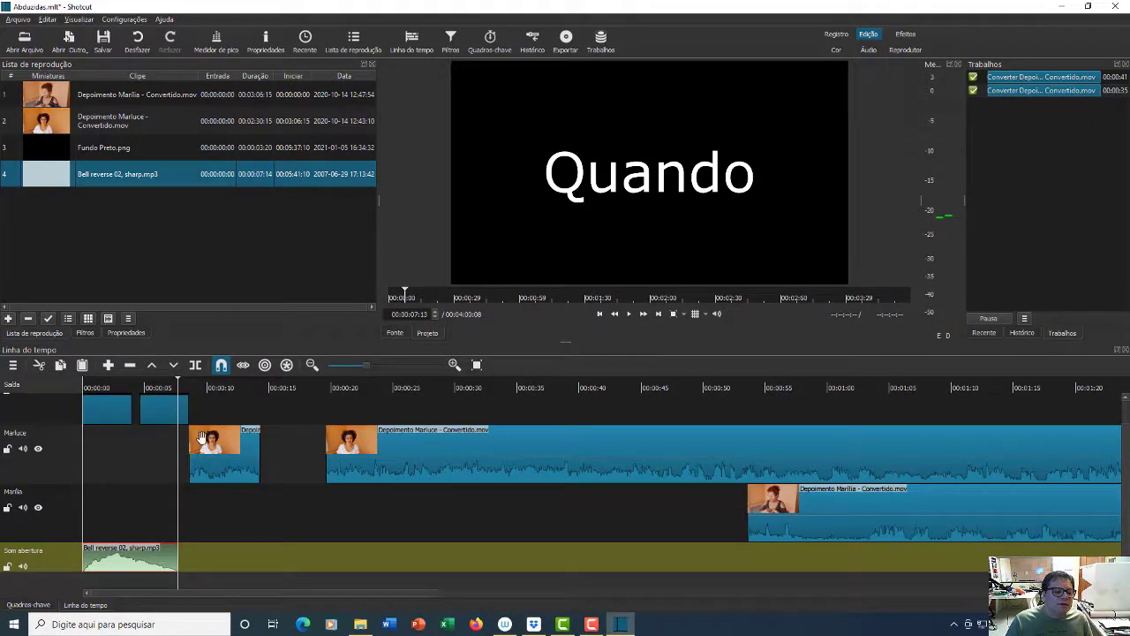
{"action": "left_click_drag", "start_coordinate": [210, 444], "coordinate": [242, 442]}
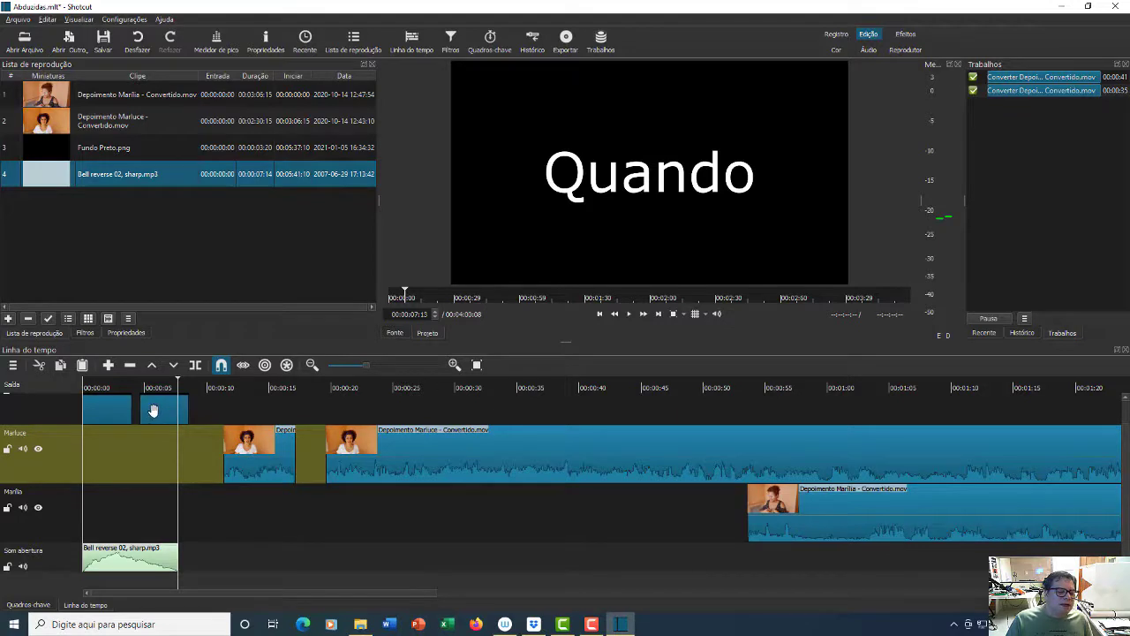
{"action": "left_click_drag", "start_coordinate": [153, 411], "coordinate": [142, 415]}
{"action": "left_click_drag", "start_coordinate": [231, 451], "coordinate": [170, 449]}
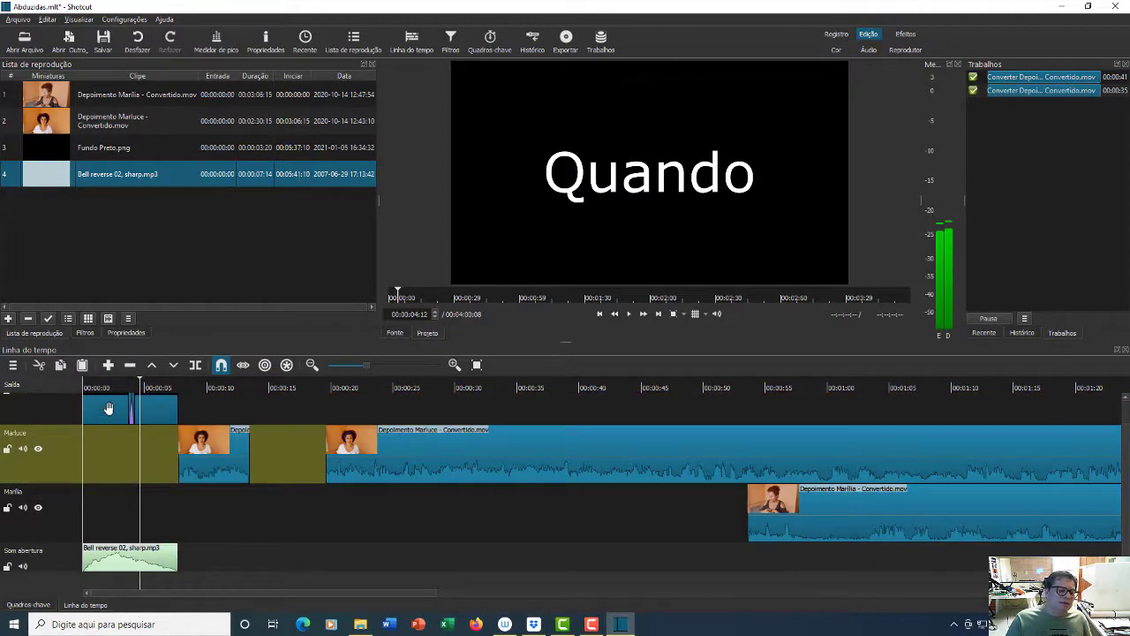
Scrub through the opening and play it from the start to check the titles, bell sound and short testimonial clip together
{"action": "left_click", "coordinate": [111, 389]}
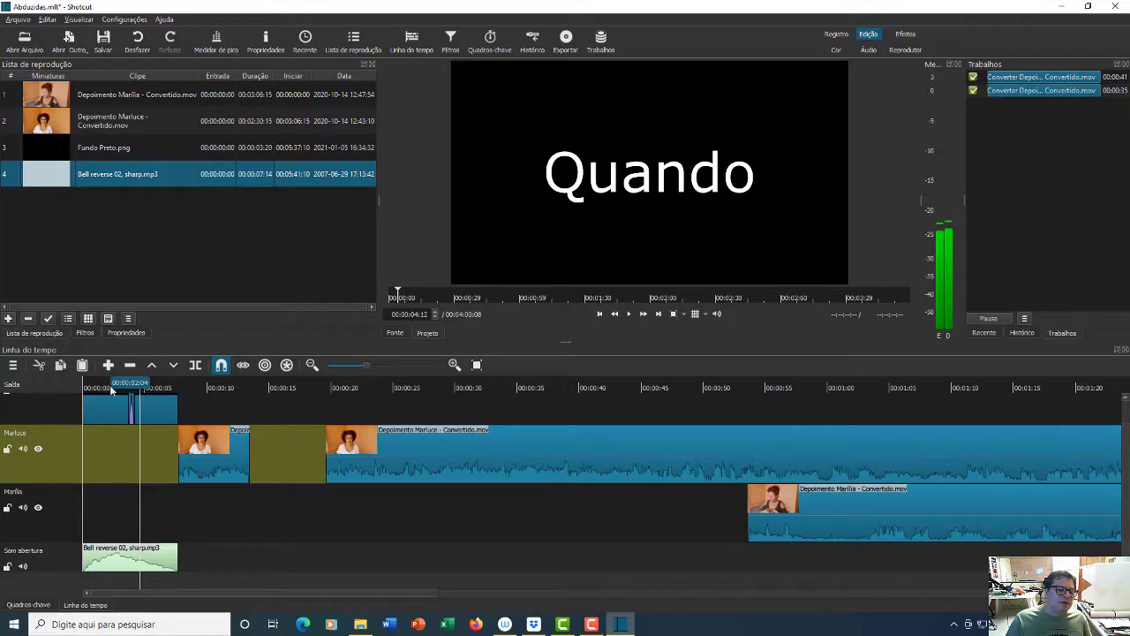
{"action": "left_click", "coordinate": [155, 388]}
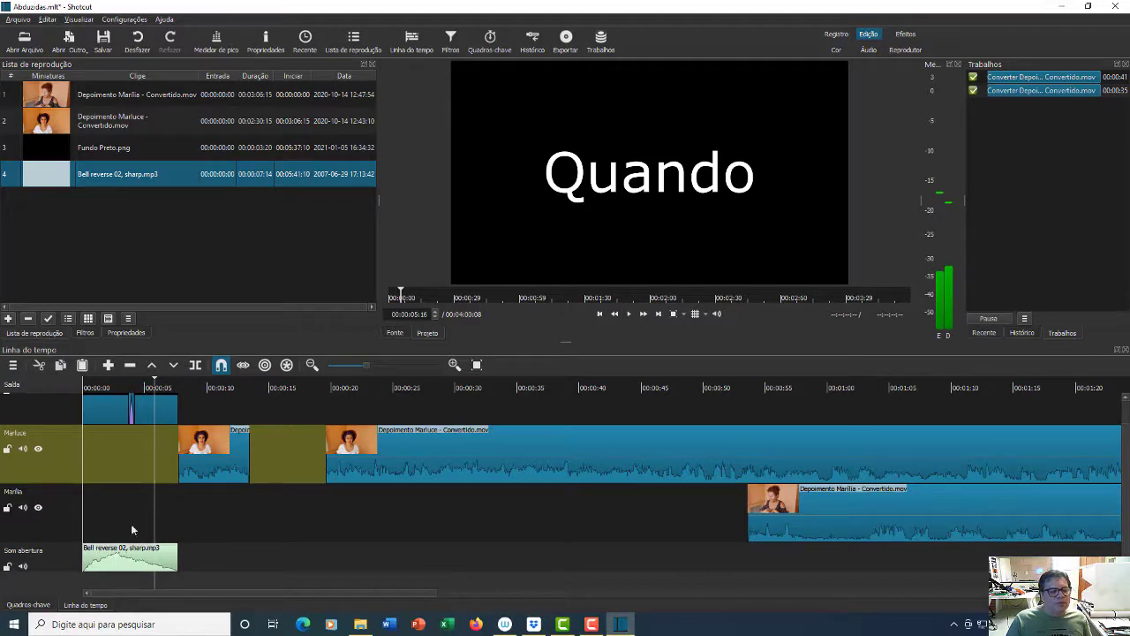
{"action": "left_click", "coordinate": [197, 388]}
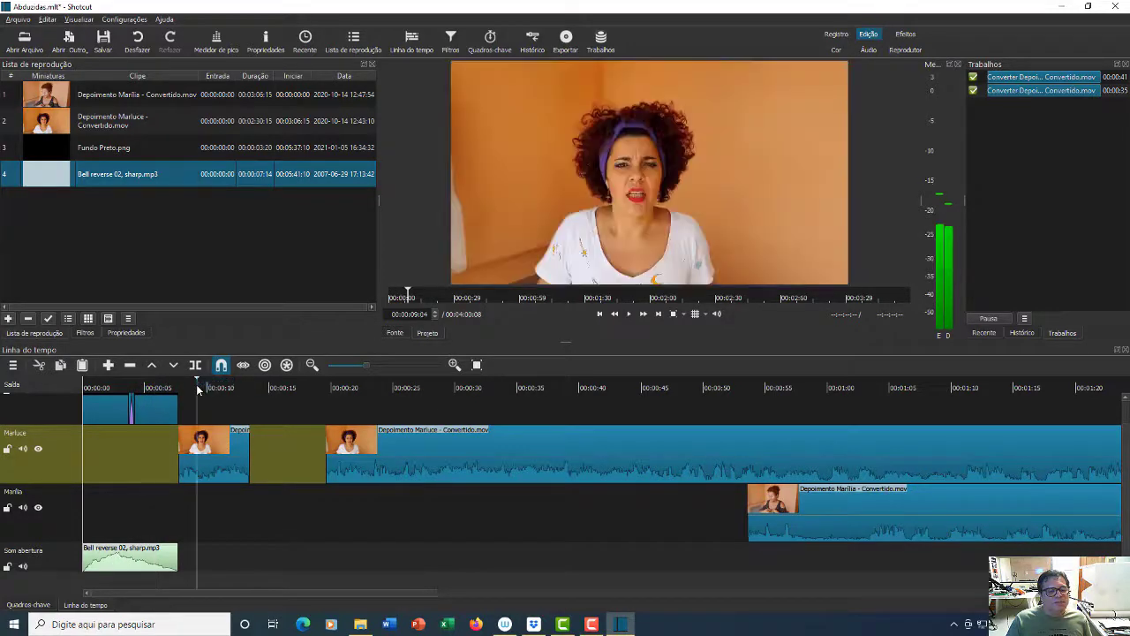
{"action": "left_click_drag", "start_coordinate": [197, 389], "coordinate": [88, 389]}
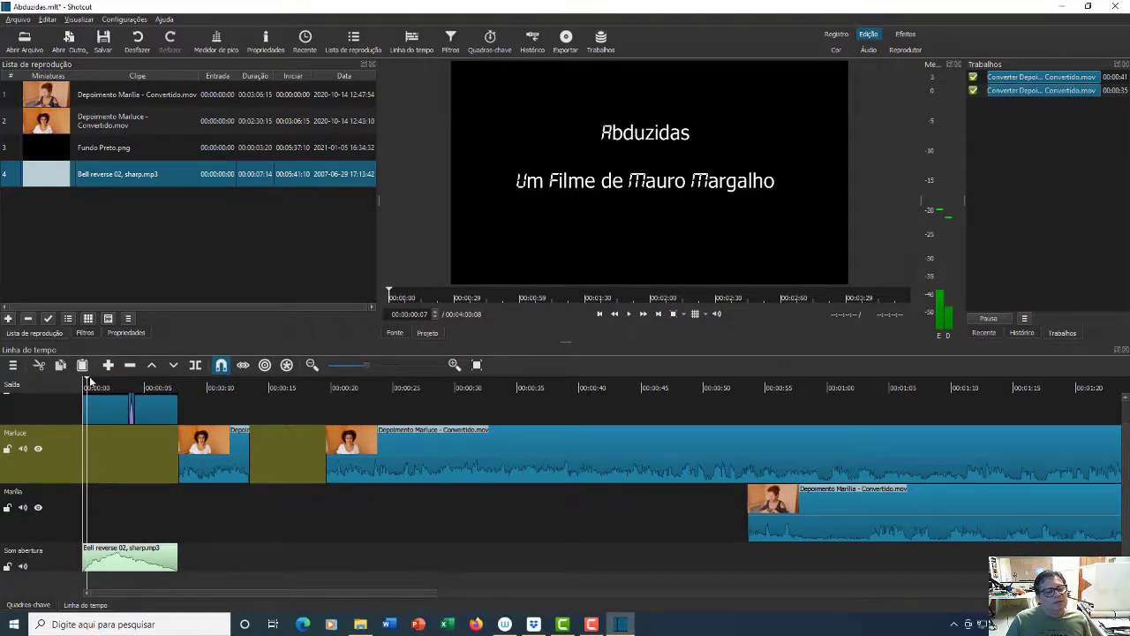
{"action": "left_click_drag", "start_coordinate": [87, 382], "coordinate": [68, 381]}
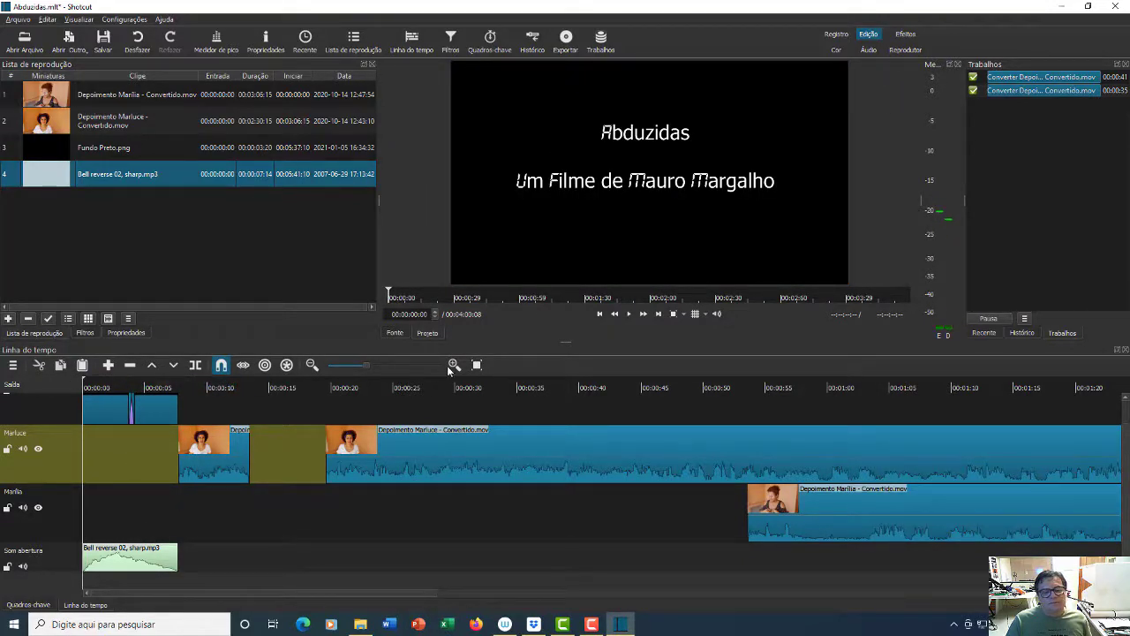
{"action": "left_click", "coordinate": [628, 314]}
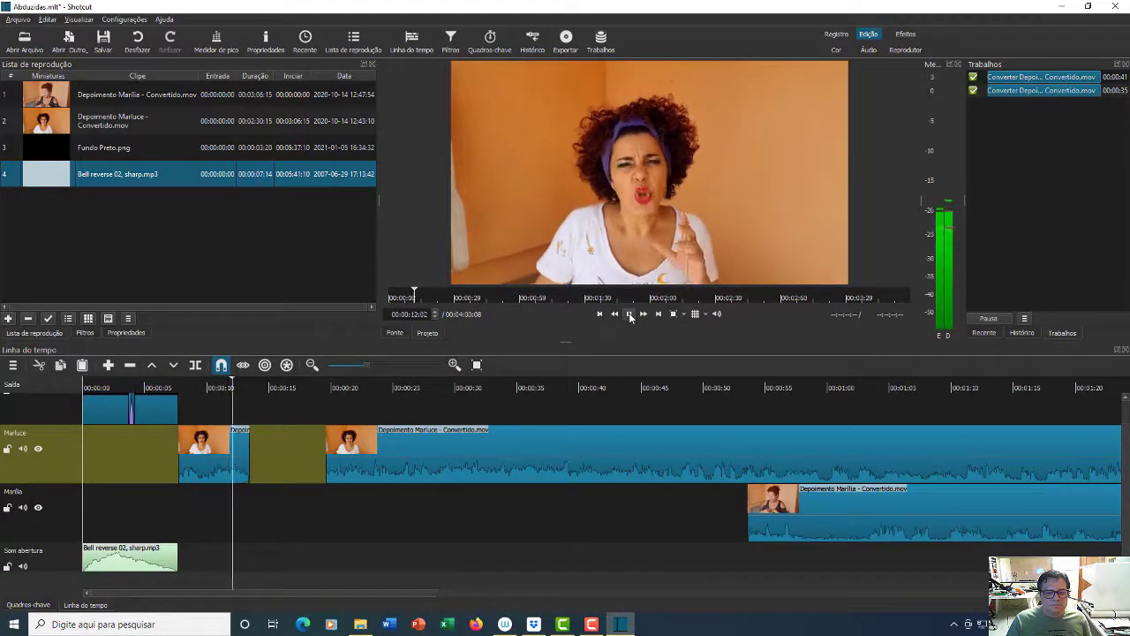
{"action": "left_click", "coordinate": [630, 315]}
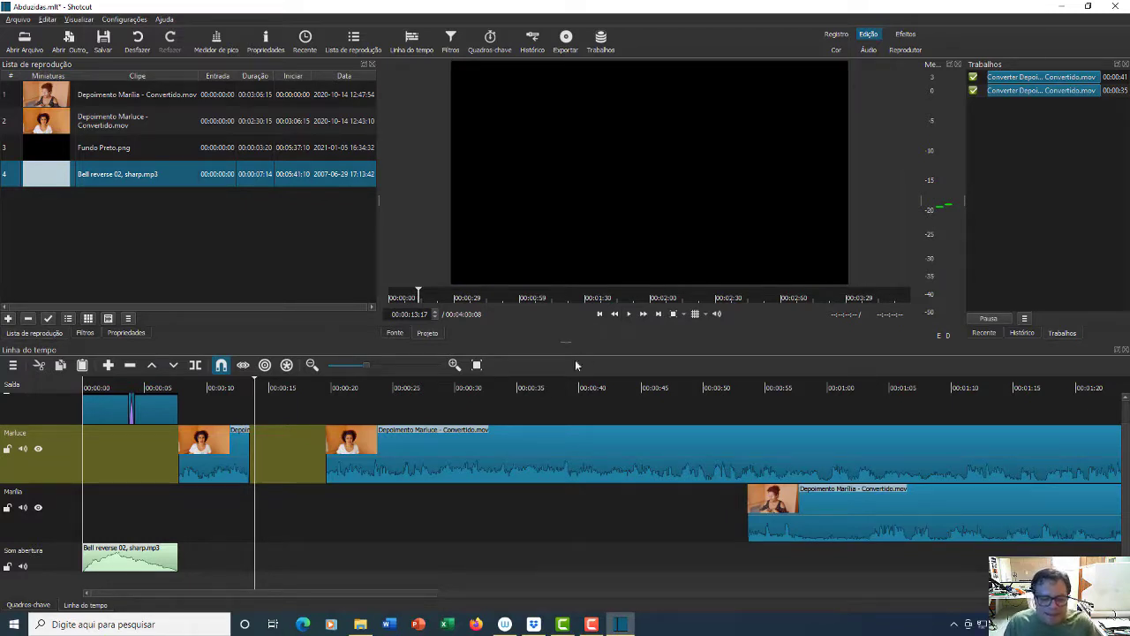
Move the upper testimonial track's long clip to about 35 s and the lower testimonial track's clip to about 18 s
{"action": "left_click", "coordinate": [153, 496]}
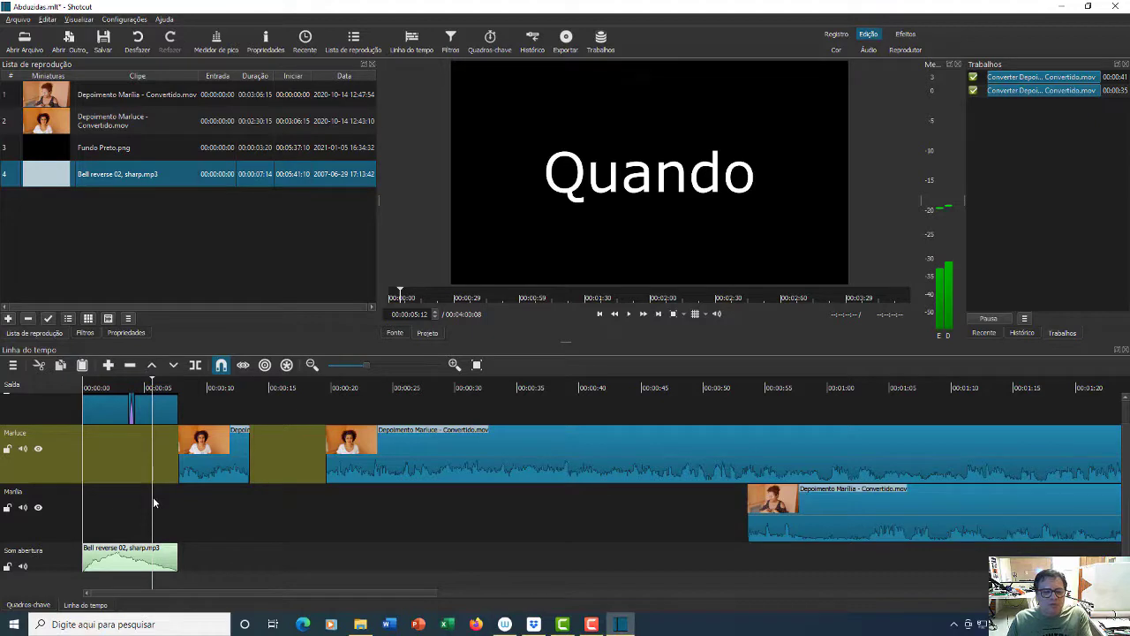
{"action": "left_click", "coordinate": [515, 448]}
{"action": "left_click_drag", "start_coordinate": [515, 447], "coordinate": [697, 434]}
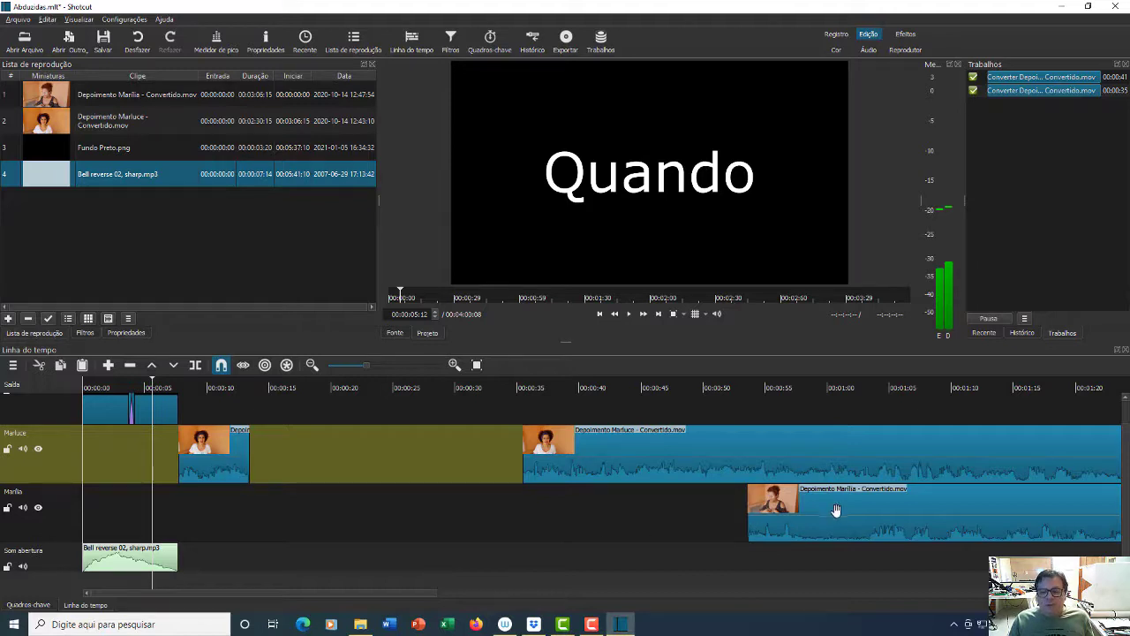
{"action": "left_click_drag", "start_coordinate": [813, 510], "coordinate": [364, 511]}
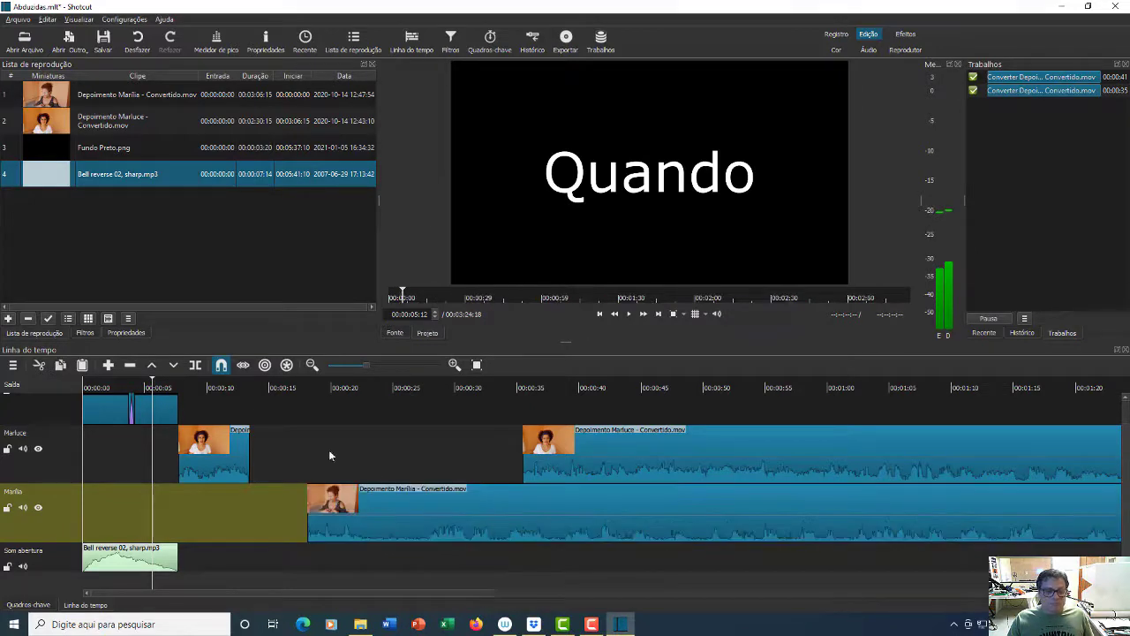
{"action": "left_click", "coordinate": [308, 409]}
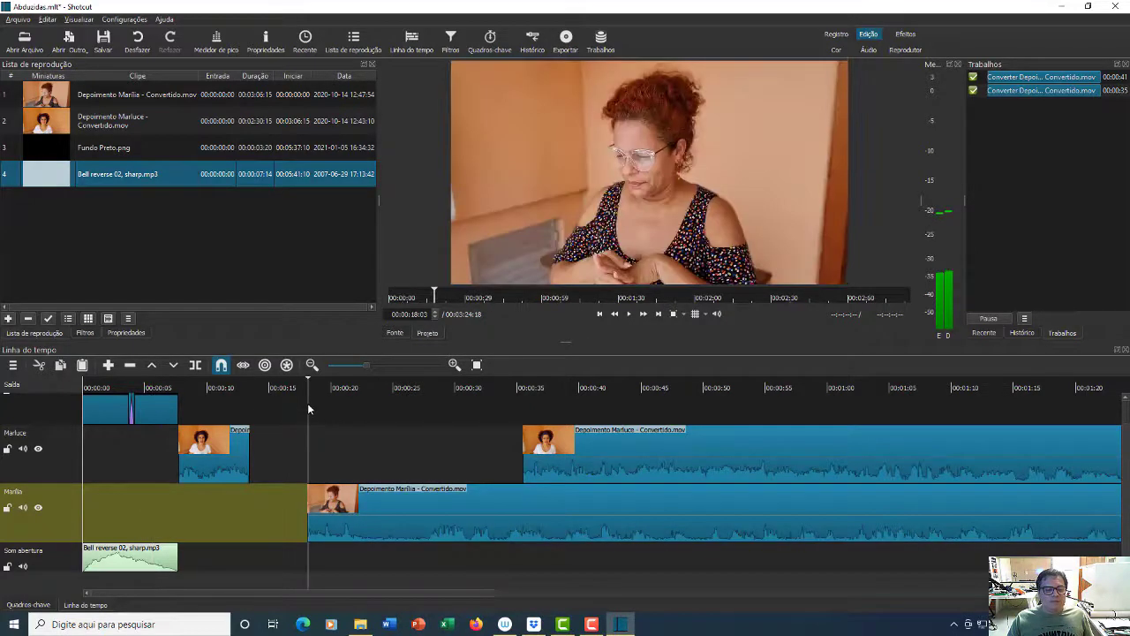
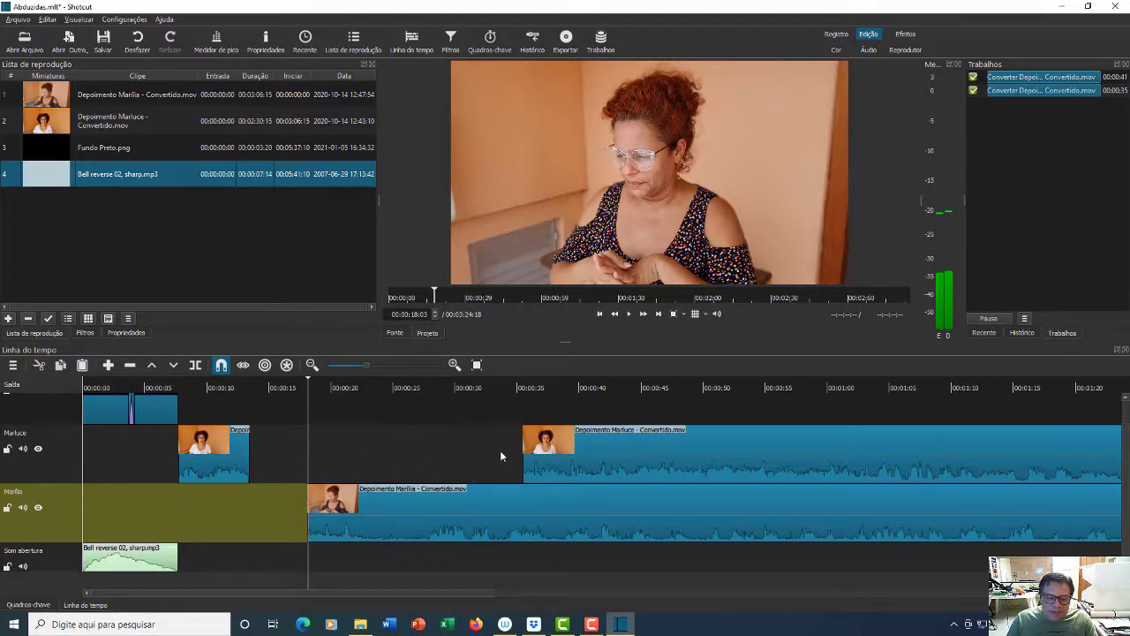
Preview the upper testimonial track's long clip from about 18 s, and place it at about 1 min 1 s on the timeline
{"action": "left_click_drag", "start_coordinate": [543, 444], "coordinate": [339, 445]}
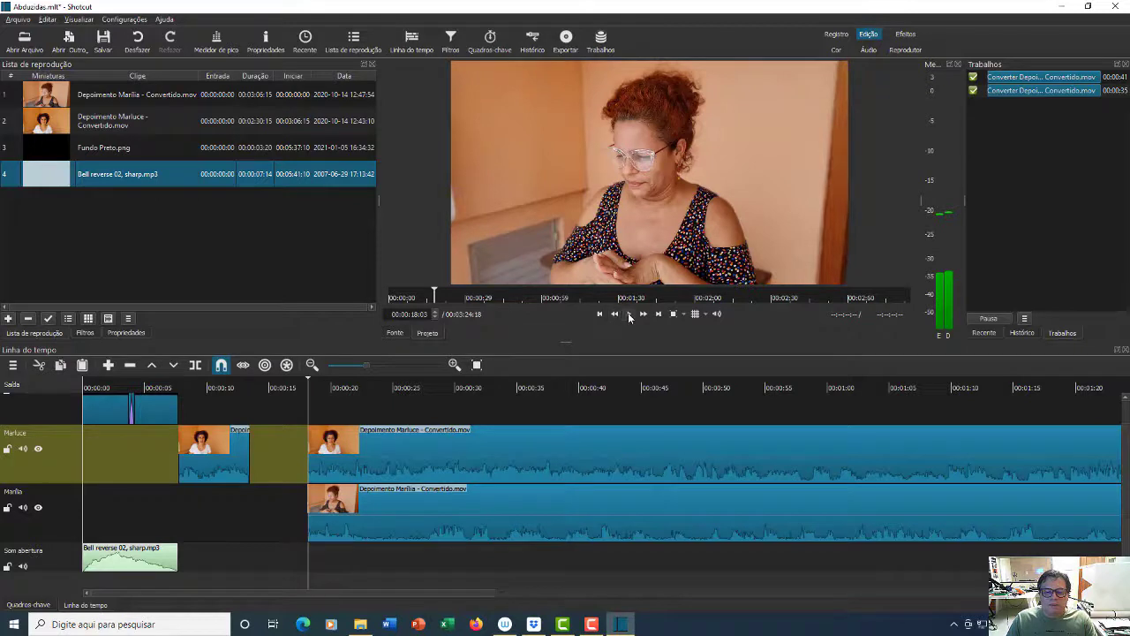
{"action": "left_click", "coordinate": [630, 316]}
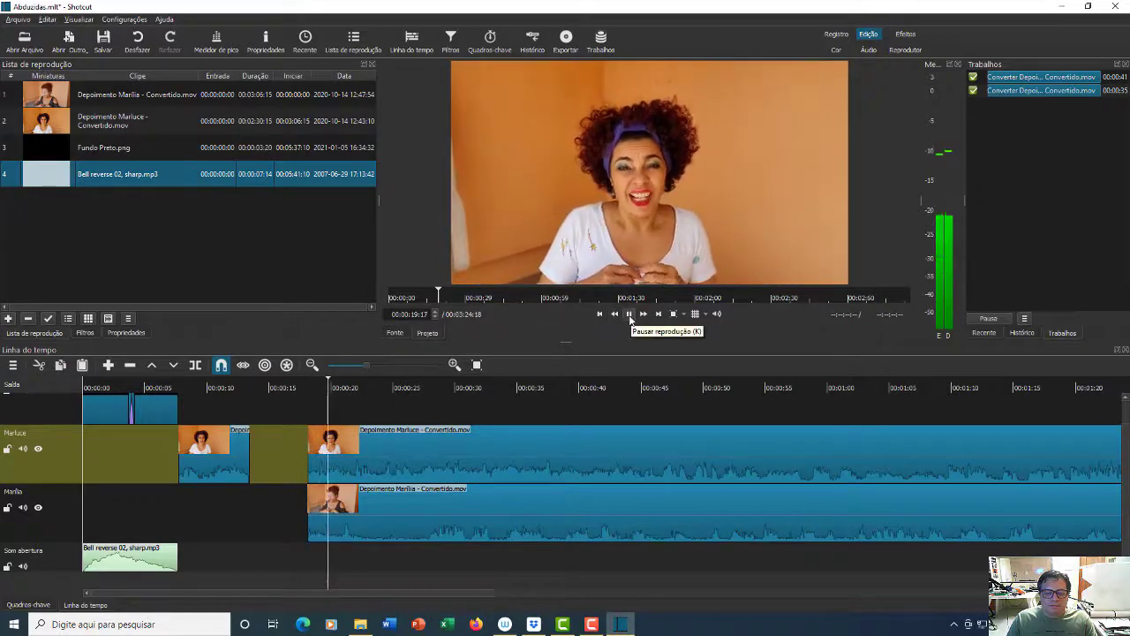
{"action": "left_click", "coordinate": [628, 314]}
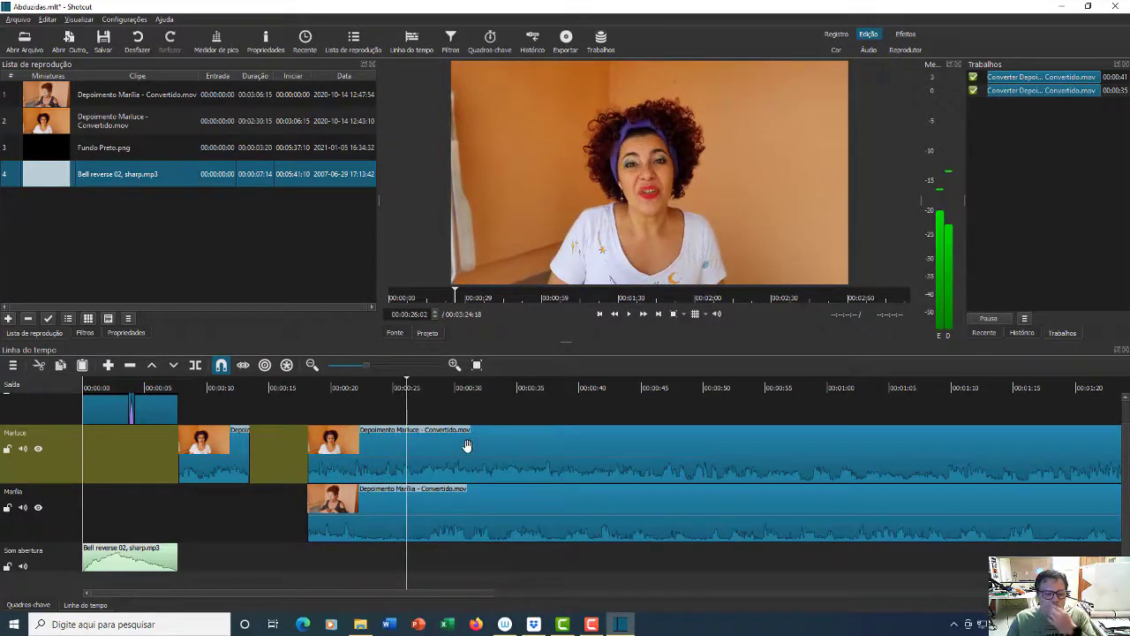
{"action": "left_click_drag", "start_coordinate": [502, 451], "coordinate": [1039, 448]}
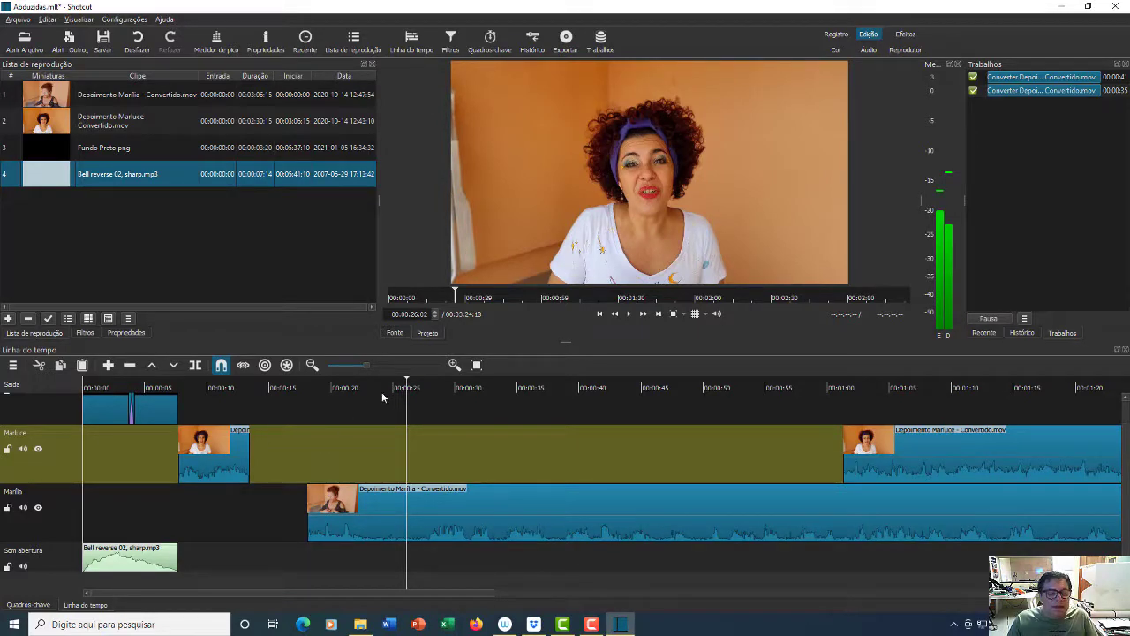
Play the lower testimonial track's clip from its start at about 18 s to about 35 s to examine possible cut points
{"action": "left_click_drag", "start_coordinate": [405, 376], "coordinate": [307, 391]}
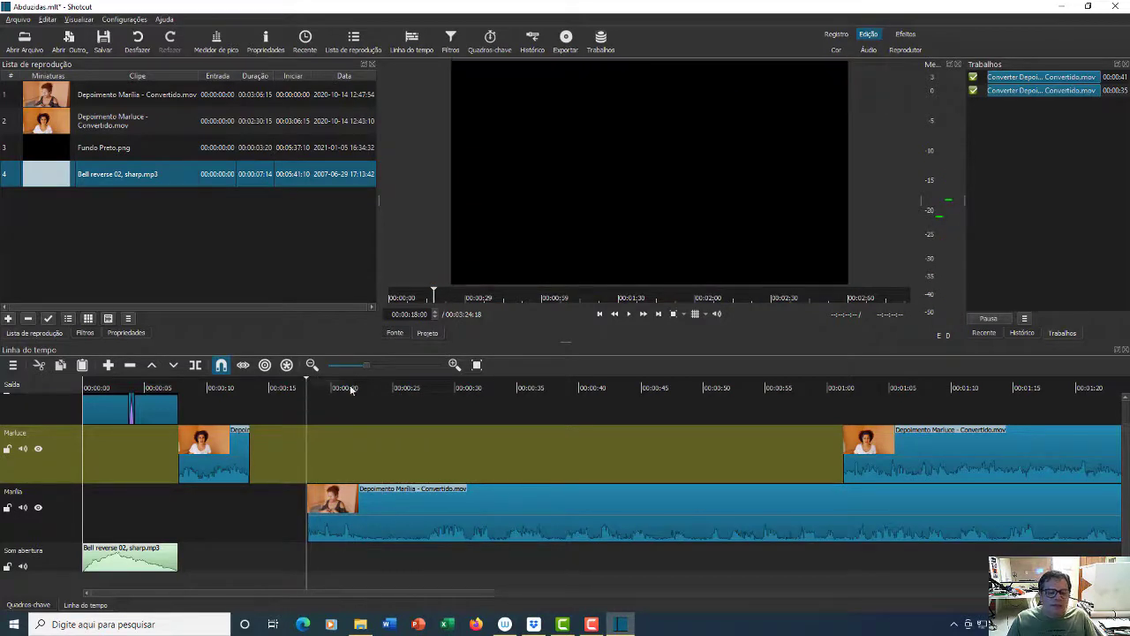
{"action": "left_click", "coordinate": [629, 314]}
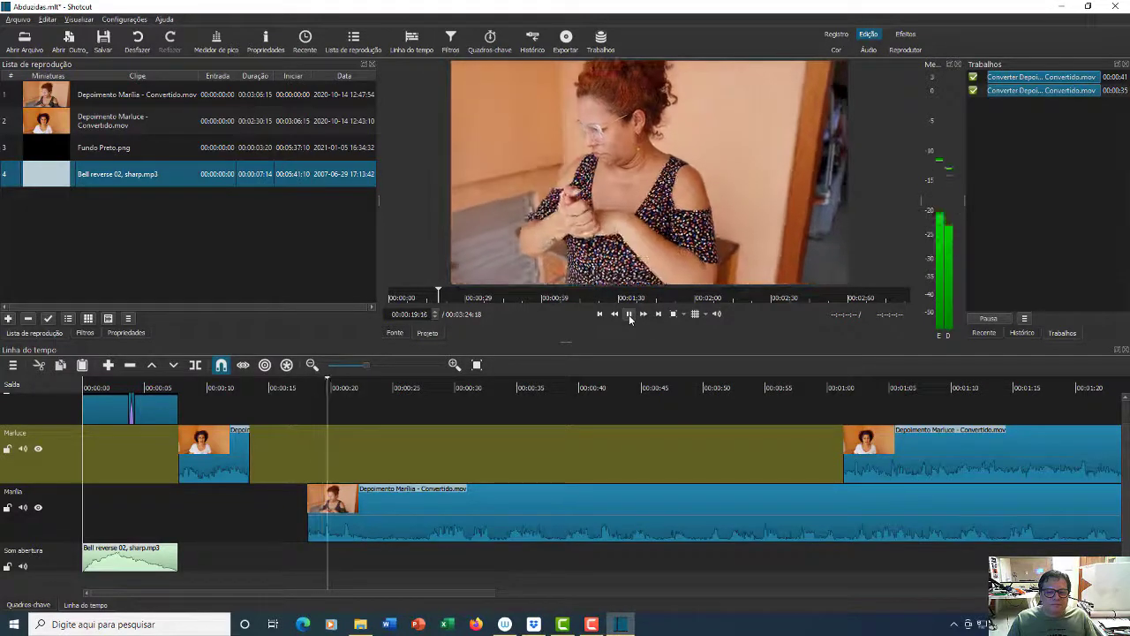
{"action": "left_click", "coordinate": [629, 314]}
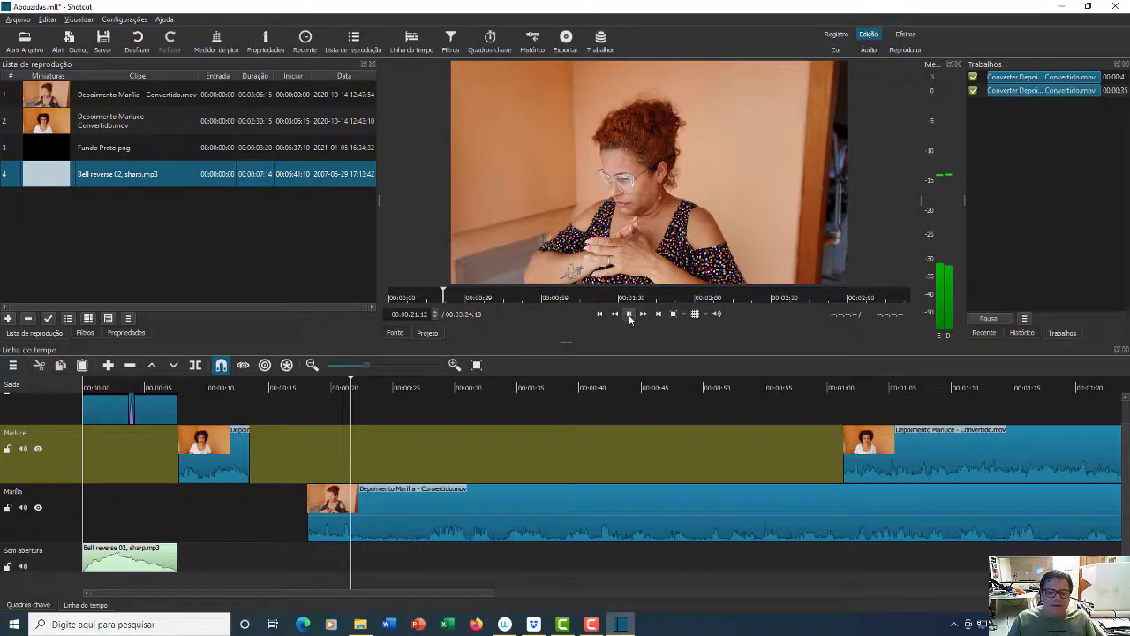
{"action": "left_click", "coordinate": [628, 315]}
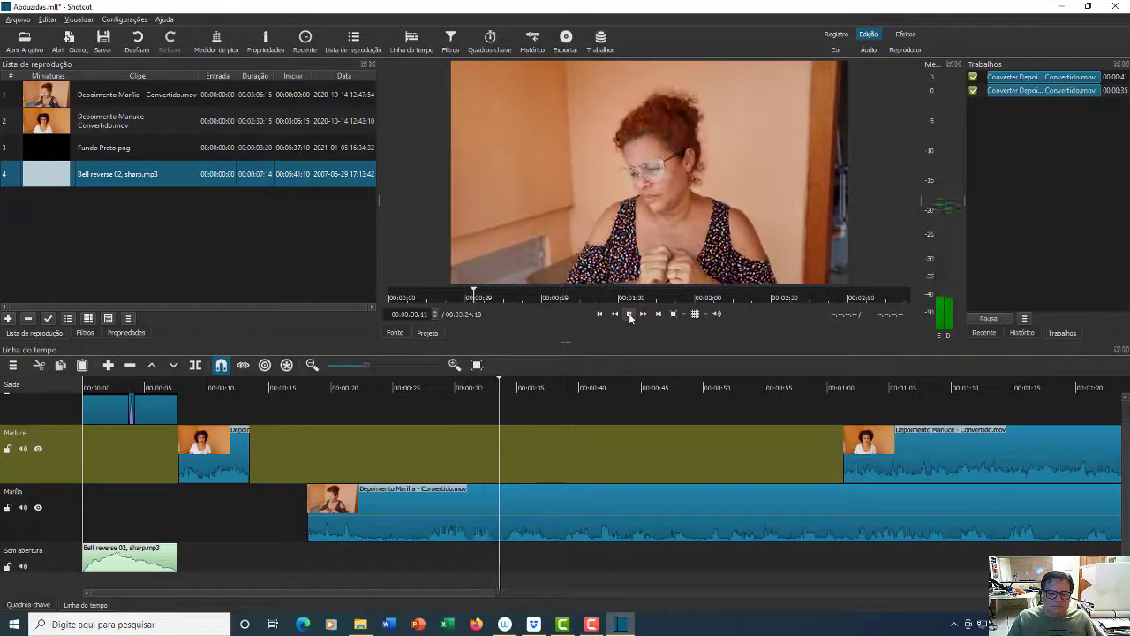
{"action": "left_click", "coordinate": [631, 315]}
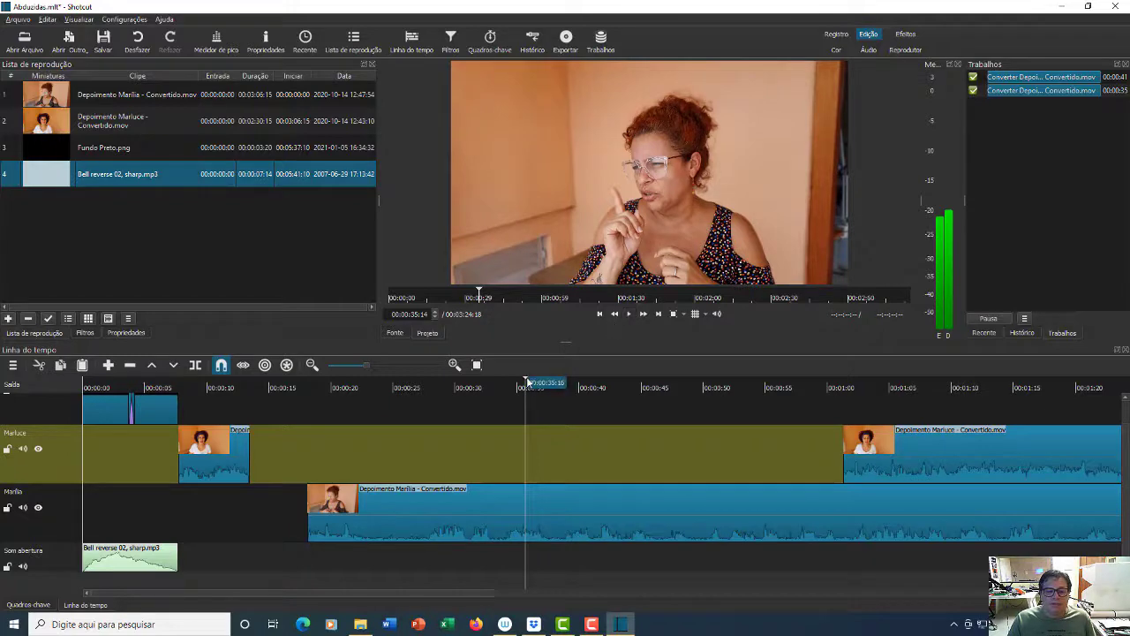
Split the lower testimonial track's clip at 00:00:25:10 and remove its leading piece, with the remainder starting at about 18 s
{"action": "left_click_drag", "start_coordinate": [526, 380], "coordinate": [317, 416]}
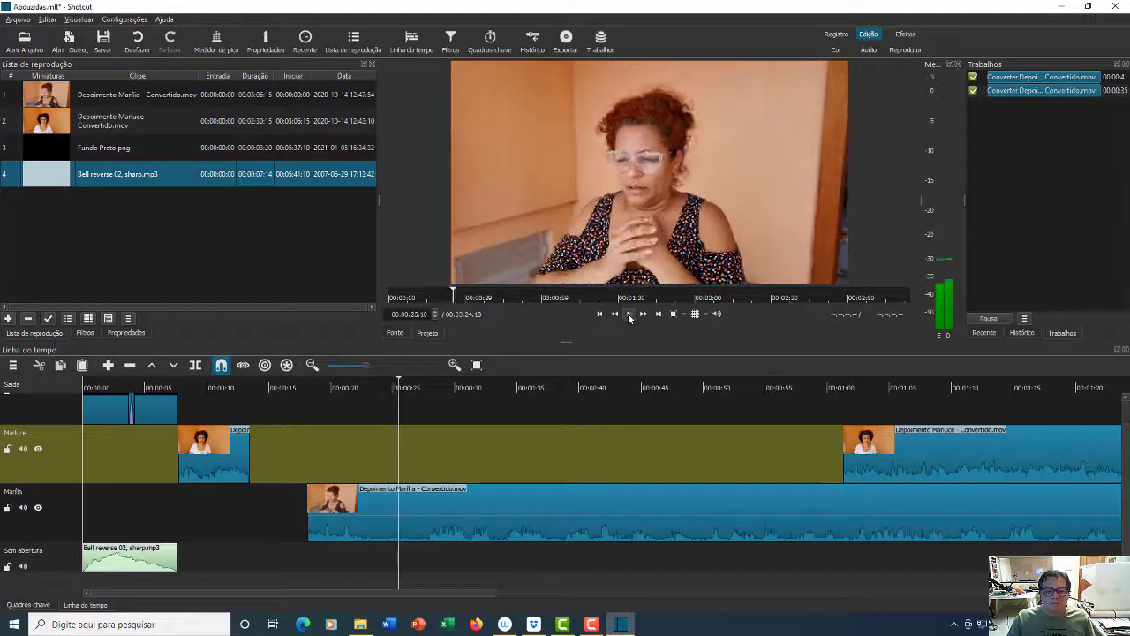
{"action": "left_click", "coordinate": [399, 521]}
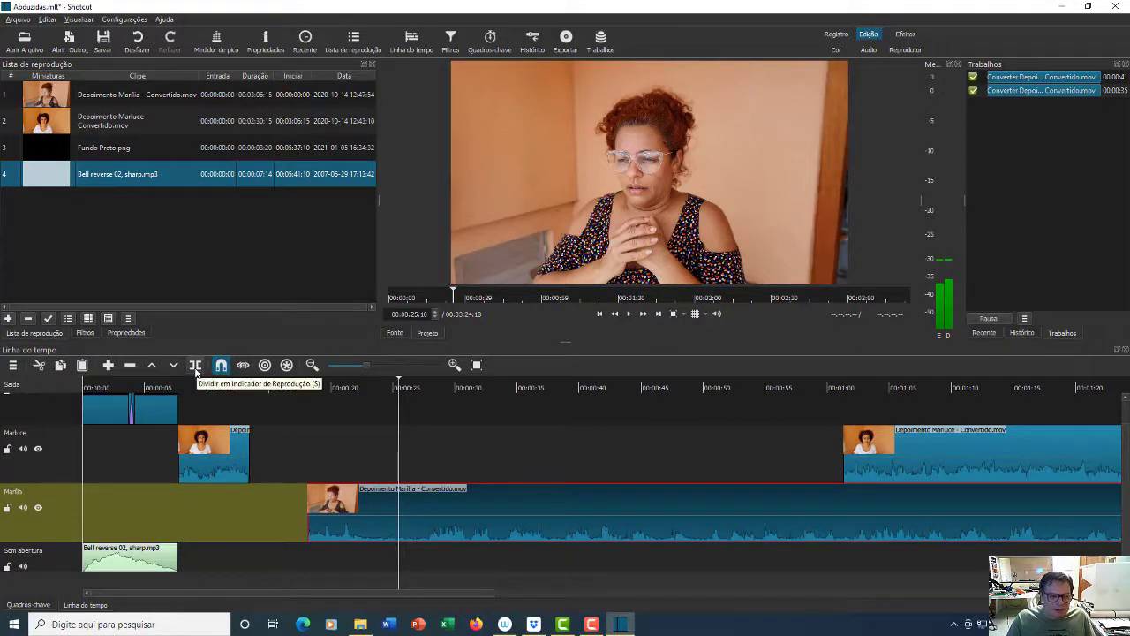
{"action": "left_click", "coordinate": [196, 368]}
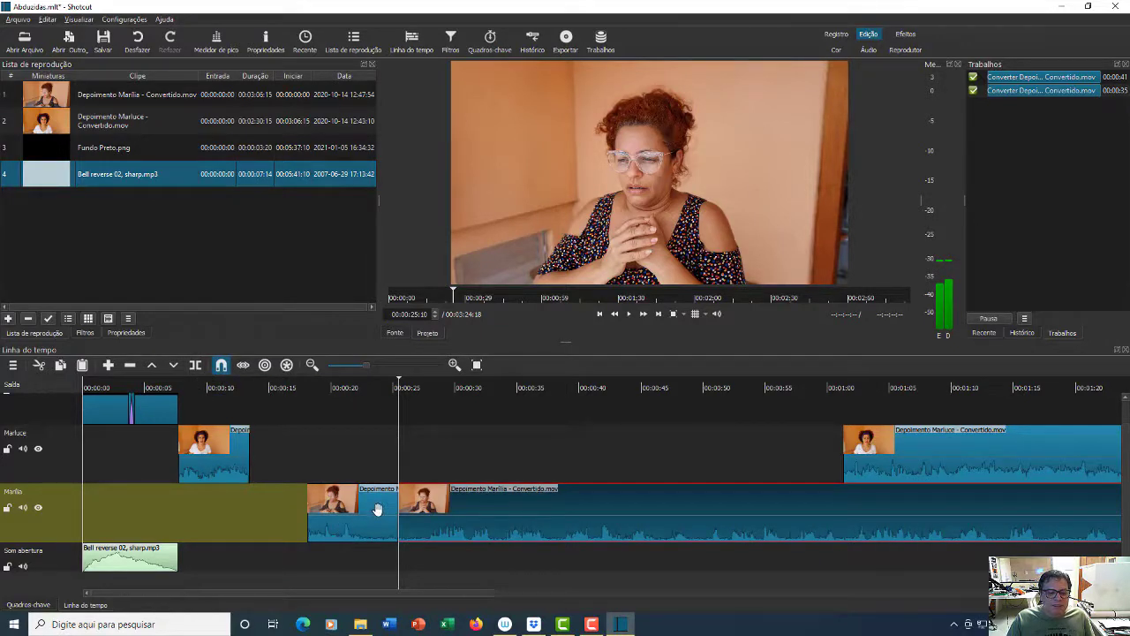
{"action": "left_click_drag", "start_coordinate": [353, 509], "coordinate": [333, 508]}
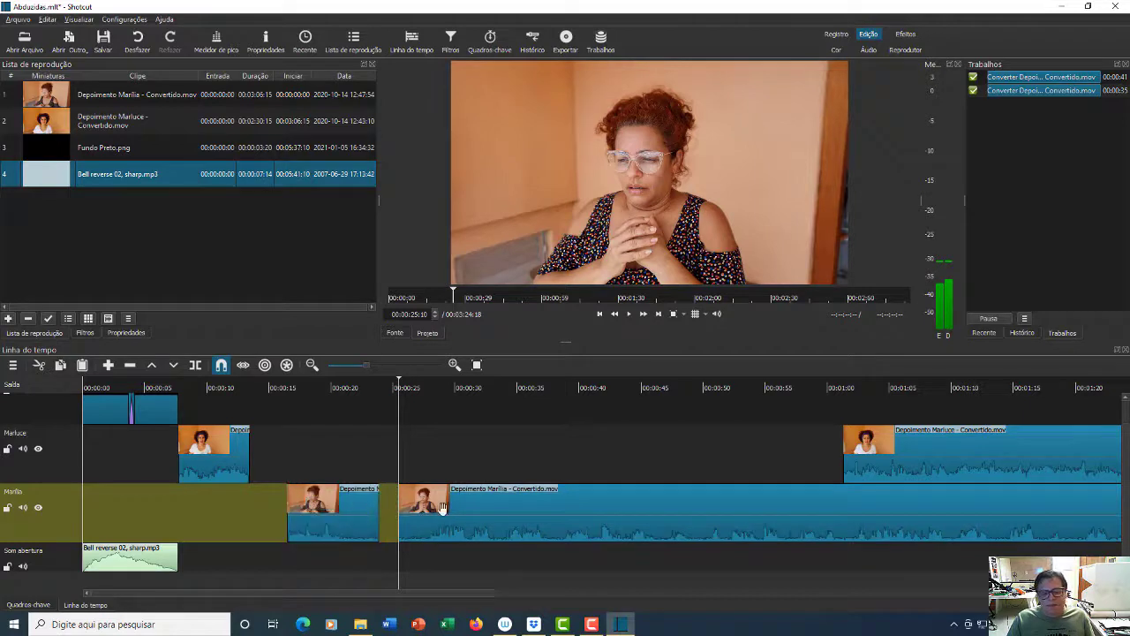
{"action": "left_click", "coordinate": [352, 508]}
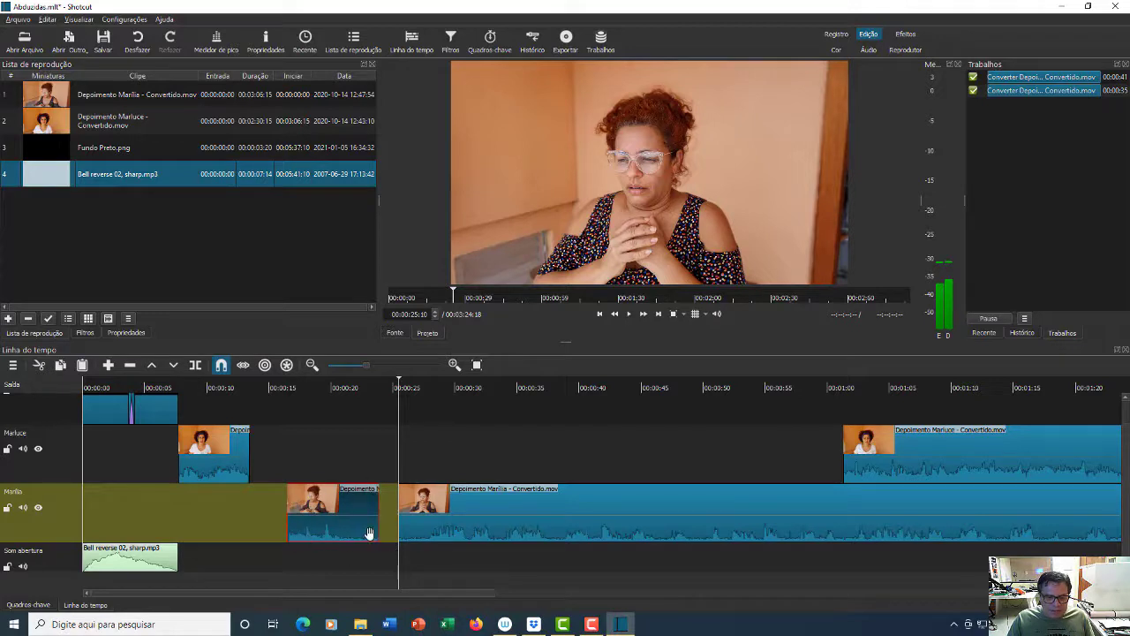
{"action": "left_click", "coordinate": [41, 367]}
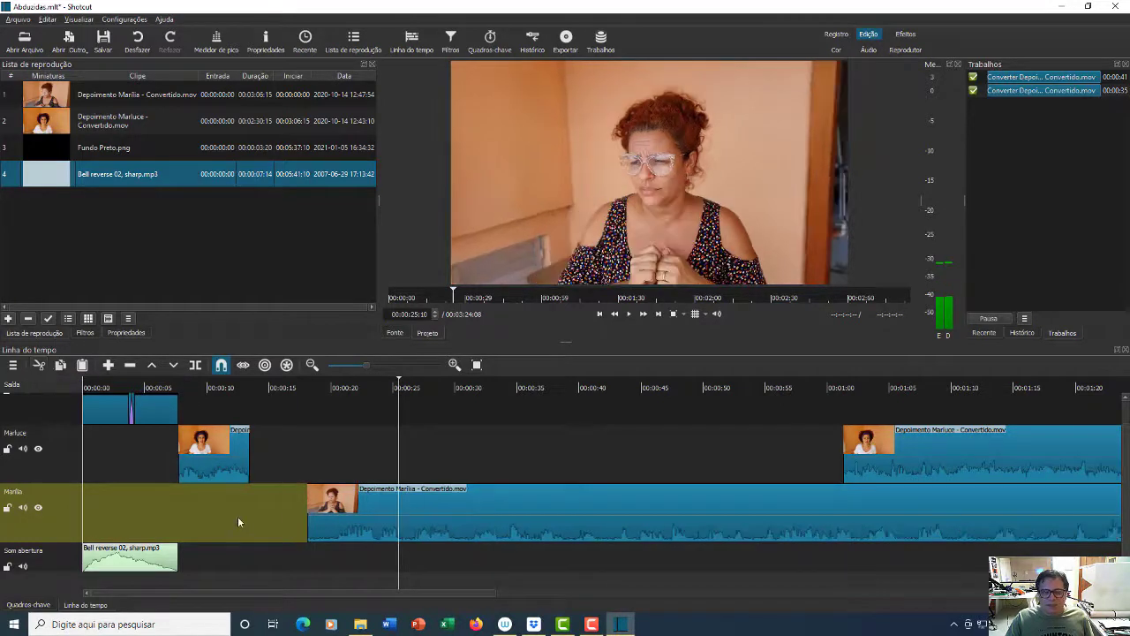
Play the trimmed testimonial clip from its start and split it at the end of the spoken passage, at 00:00:25:15
{"action": "left_click", "coordinate": [309, 411]}
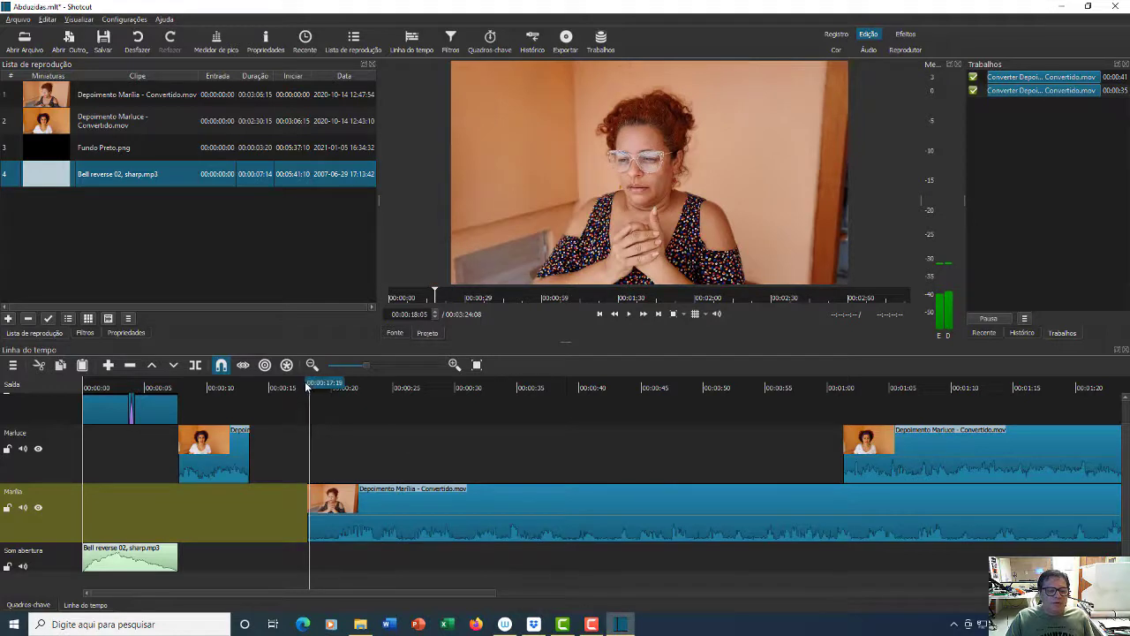
{"action": "left_click", "coordinate": [301, 405]}
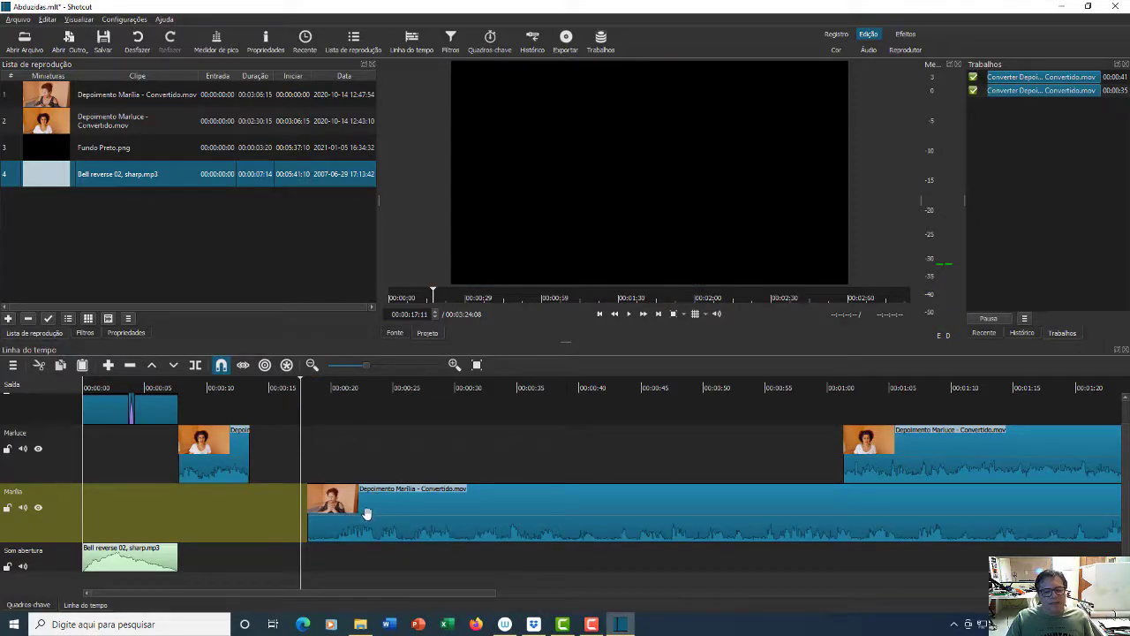
{"action": "left_click", "coordinate": [629, 314]}
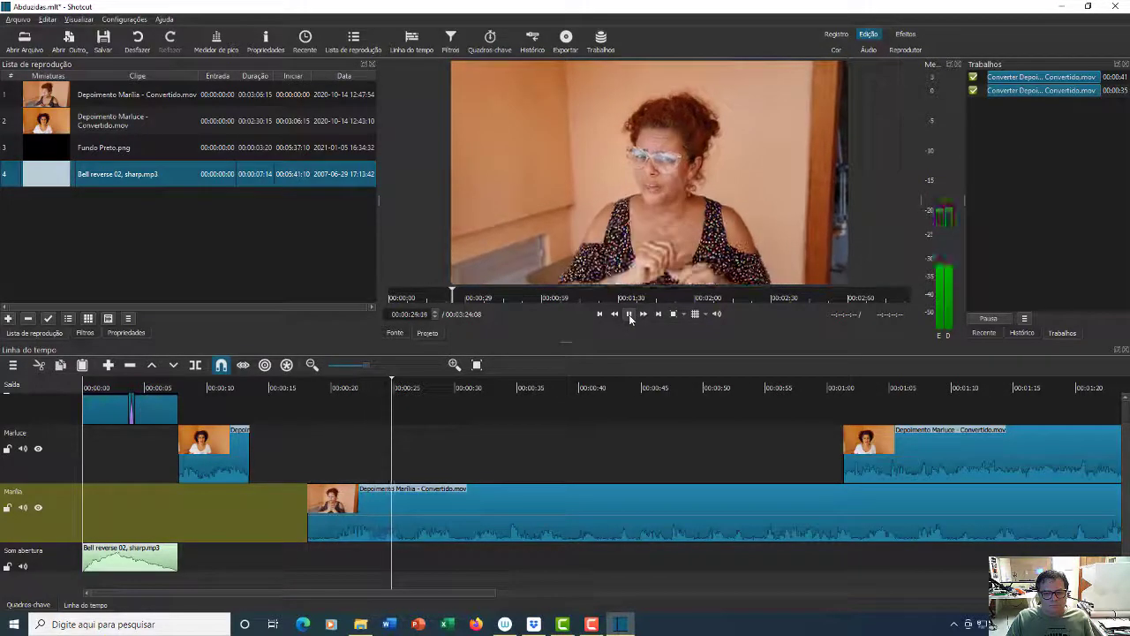
{"action": "left_click", "coordinate": [629, 317]}
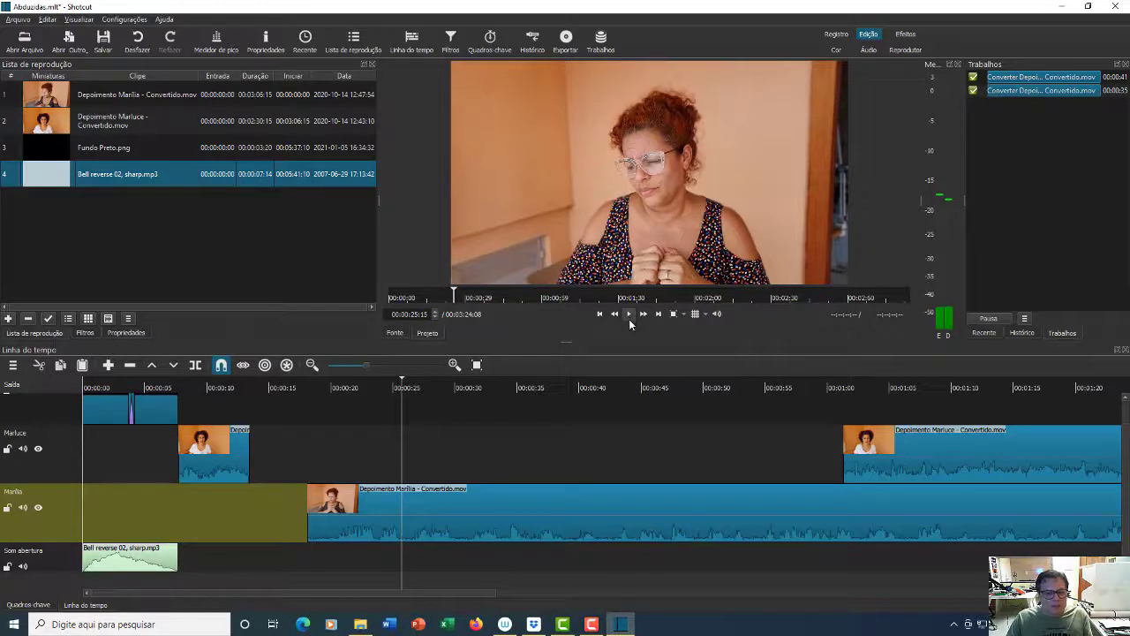
{"action": "left_click", "coordinate": [401, 526]}
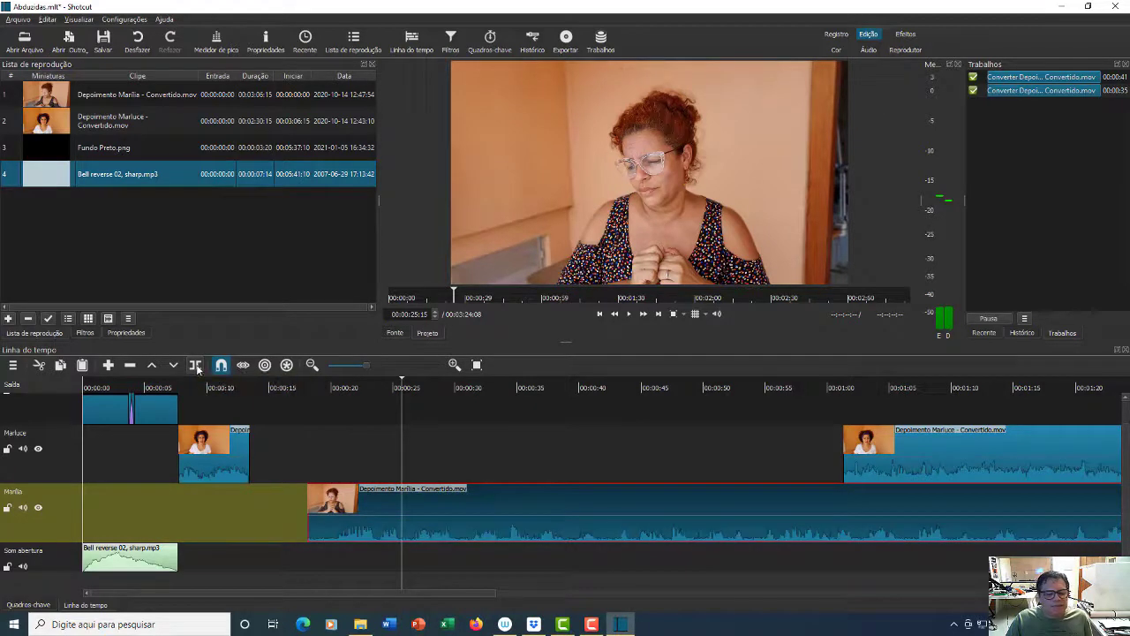
{"action": "key", "text": "s"}
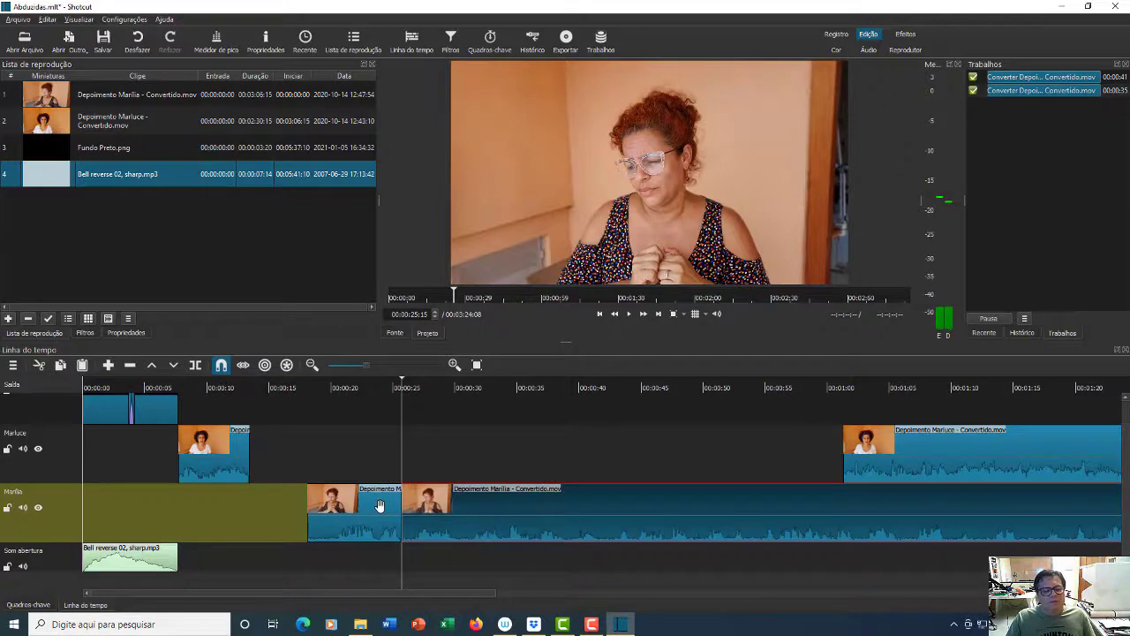
Place the newly split short piece directly after the first short testimonial clip and play the opening from the start to check it
{"action": "left_click_drag", "start_coordinate": [367, 508], "coordinate": [311, 506]}
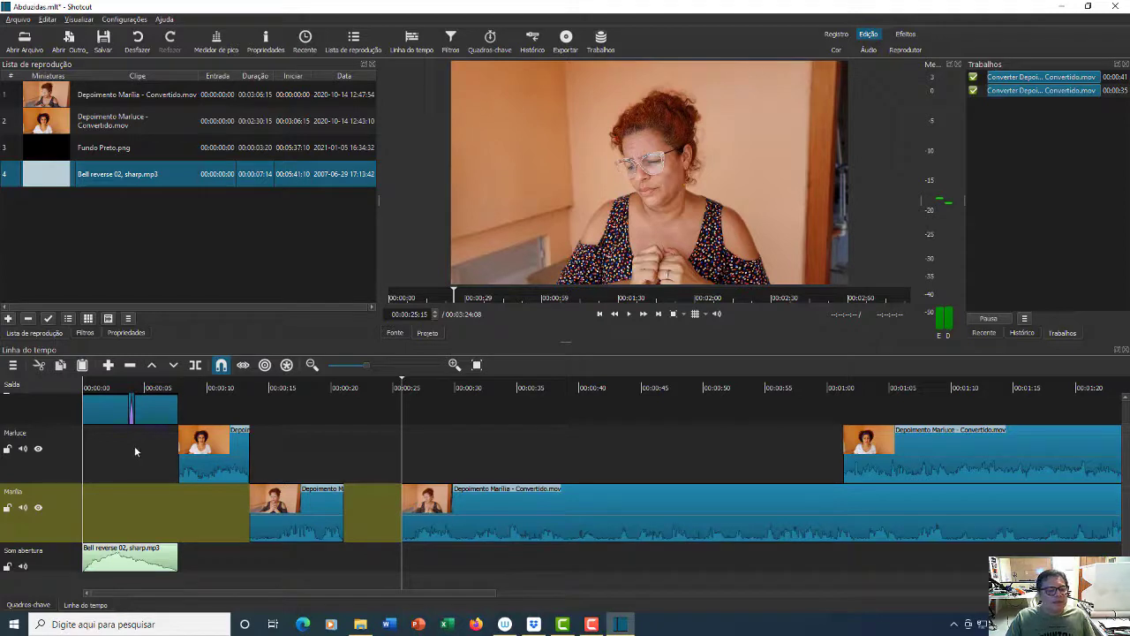
{"action": "left_click", "coordinate": [134, 386]}
{"action": "left_click_drag", "start_coordinate": [135, 385], "coordinate": [78, 385]}
{"action": "left_click", "coordinate": [629, 314]}
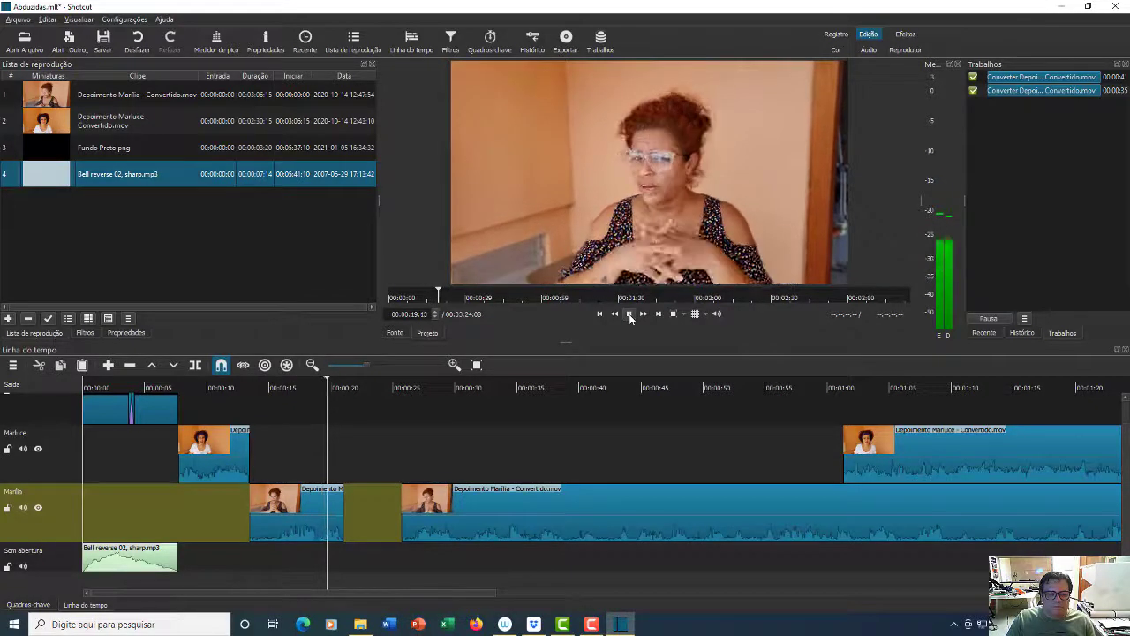
{"action": "left_click", "coordinate": [630, 315]}
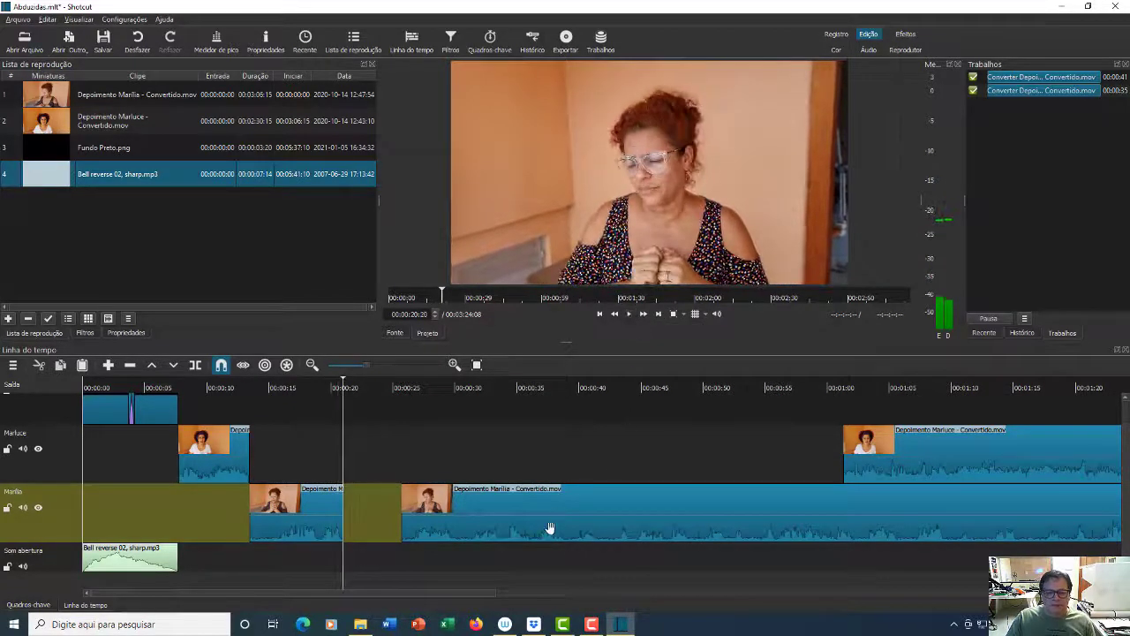
Move the lower track's remaining long clip to about 40 s and place "Fundo Preto.png" on track V3 at 00:00:20:20
{"action": "left_click_drag", "start_coordinate": [575, 503], "coordinate": [760, 505]}
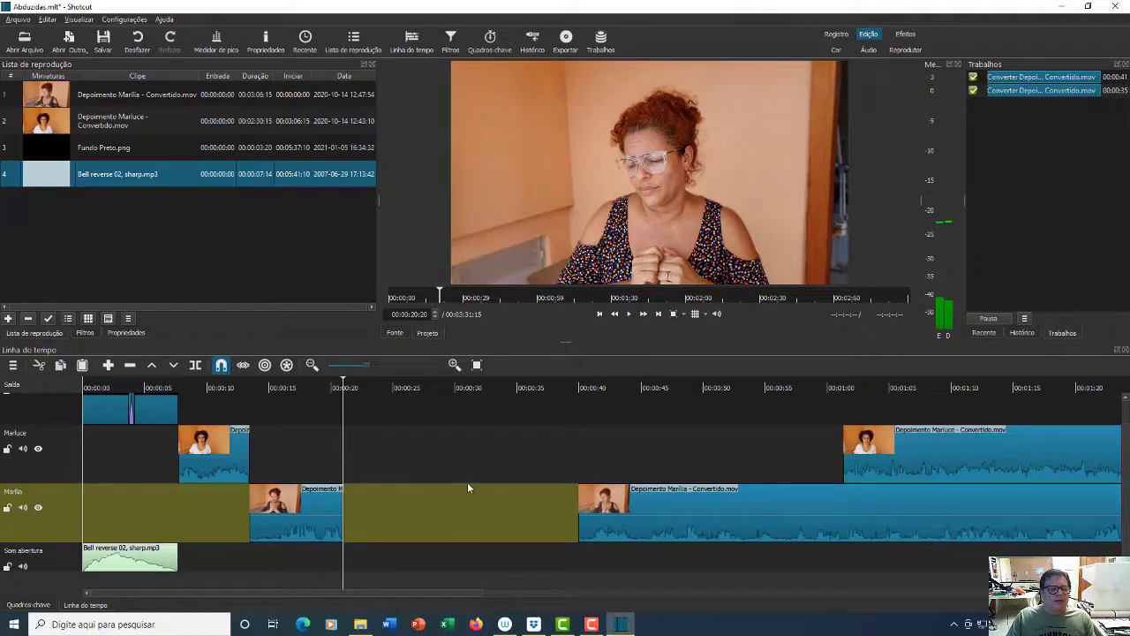
{"action": "left_click", "coordinate": [116, 229]}
{"action": "left_click_drag", "start_coordinate": [52, 147], "coordinate": [348, 420]}
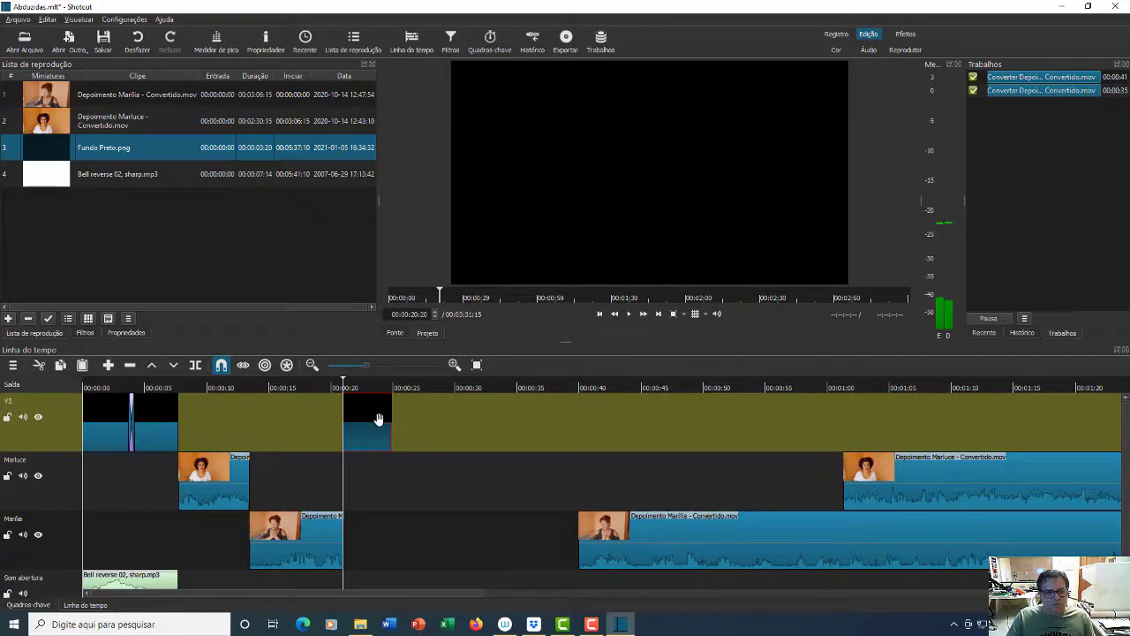
Add a Texto: Simples filter with the text "Onde" to the "Fundo Preto.png" clip at about 21 s on track V3
{"action": "left_click", "coordinate": [368, 385]}
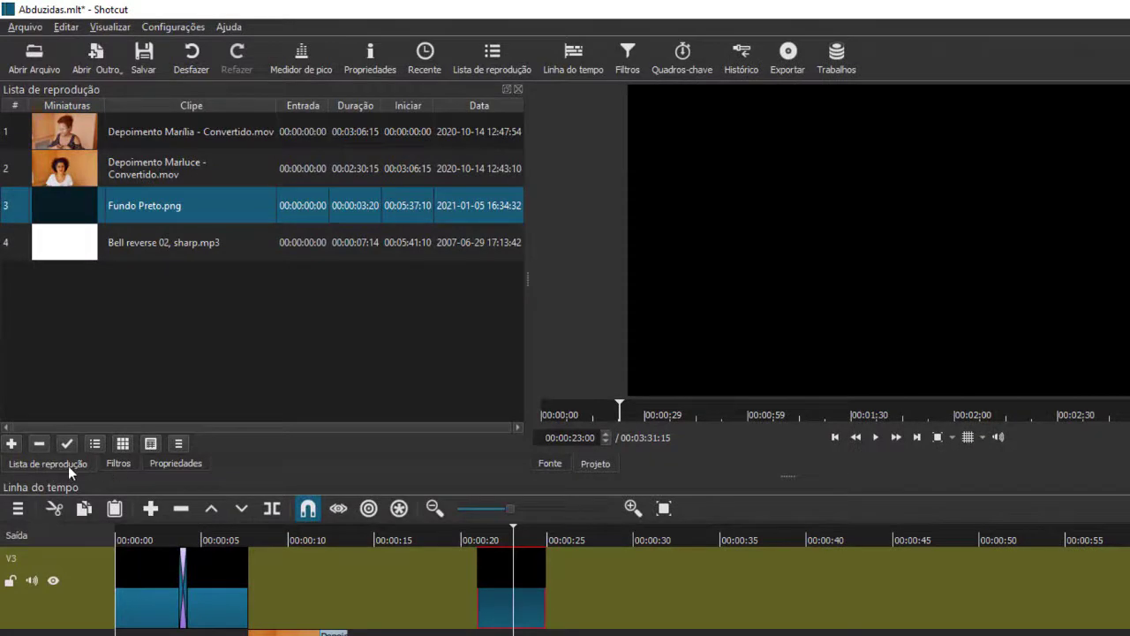
{"action": "left_click", "coordinate": [118, 463]}
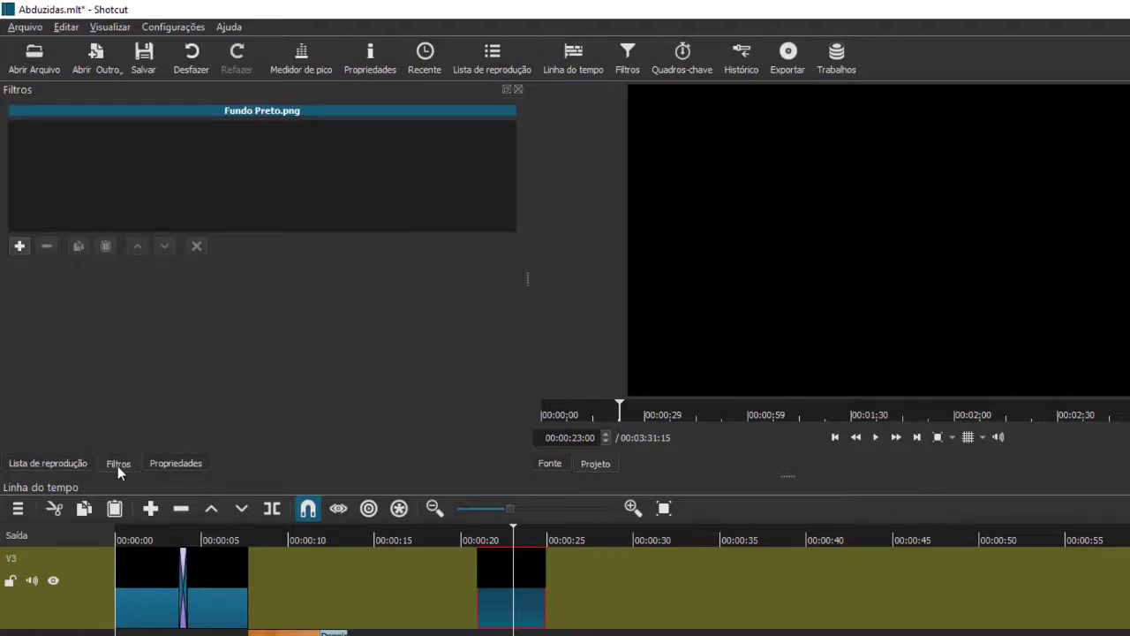
{"action": "left_click", "coordinate": [19, 249]}
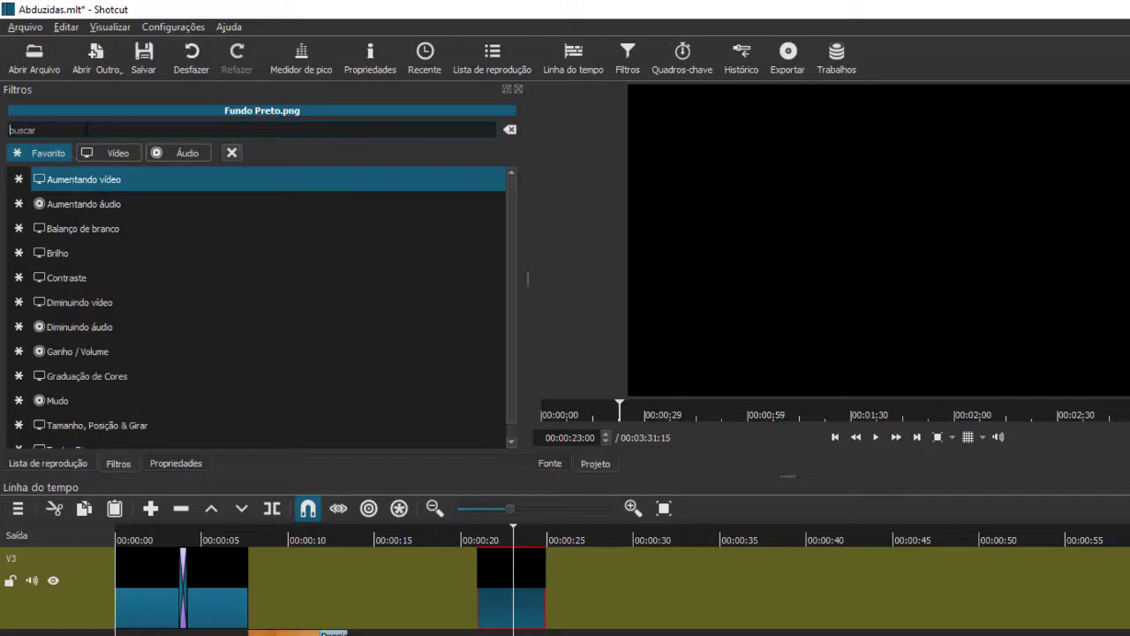
{"action": "type", "text": "texto"}
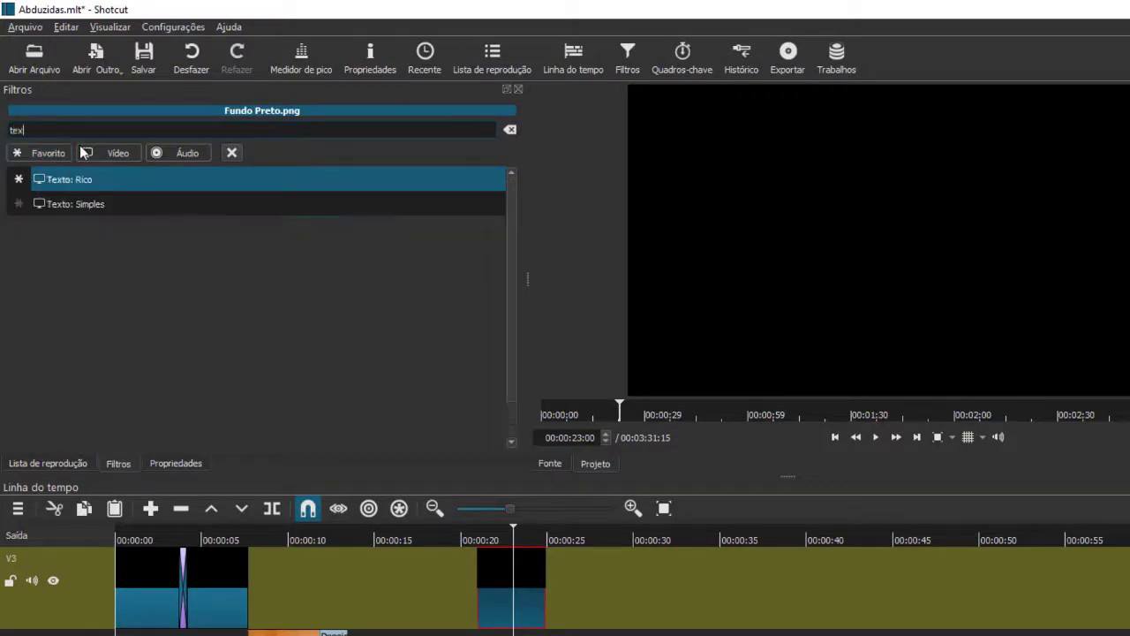
{"action": "left_click", "coordinate": [73, 208]}
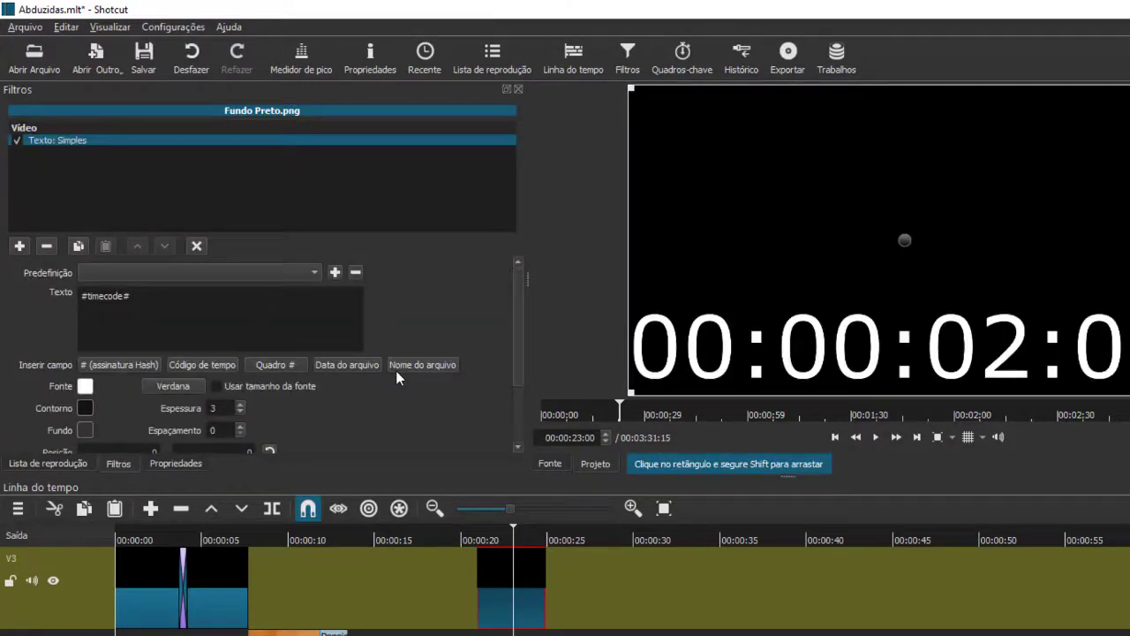
{"action": "key", "text": "ctrl+a"}
{"action": "type", "text": "Onde"}
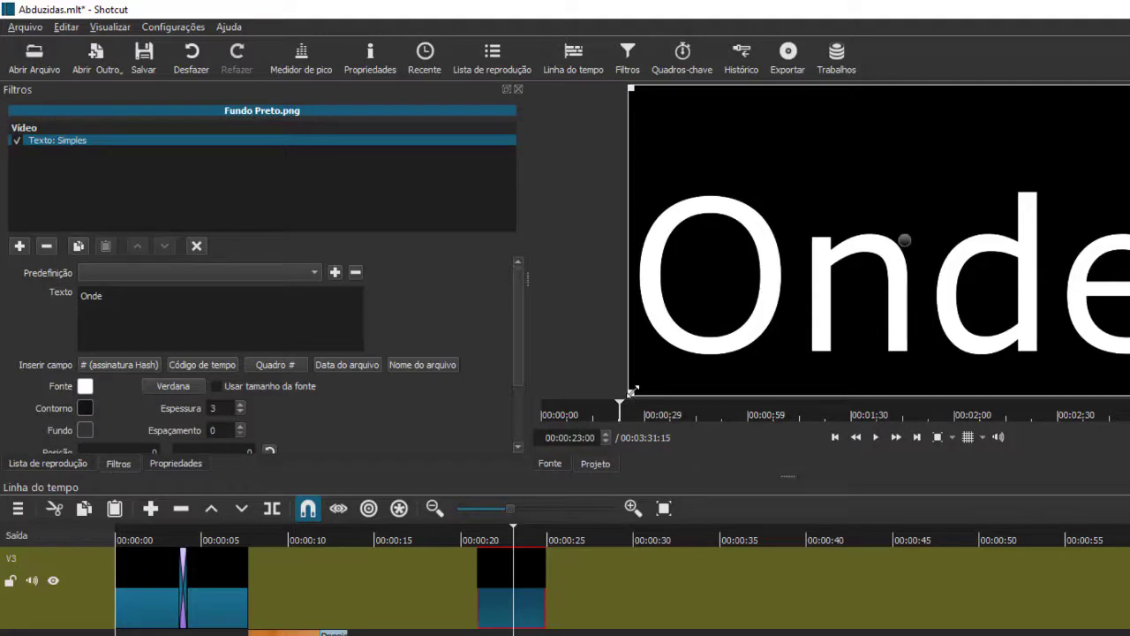
Shrink the "Onde" text frame to 993 x 580 and centre it in the picture at position 503, 196
{"action": "left_click_drag", "start_coordinate": [632, 390], "coordinate": [875, 290]}
{"action": "left_click_drag", "start_coordinate": [1023, 185], "coordinate": [909, 223]}
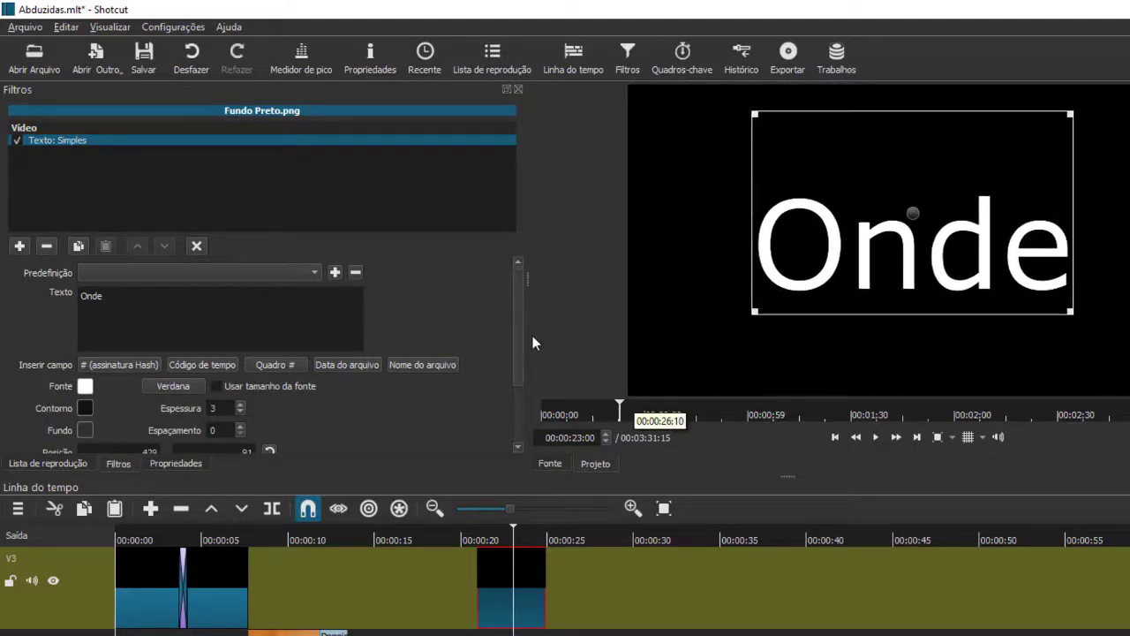
{"action": "left_click_drag", "start_coordinate": [518, 335], "coordinate": [517, 390]}
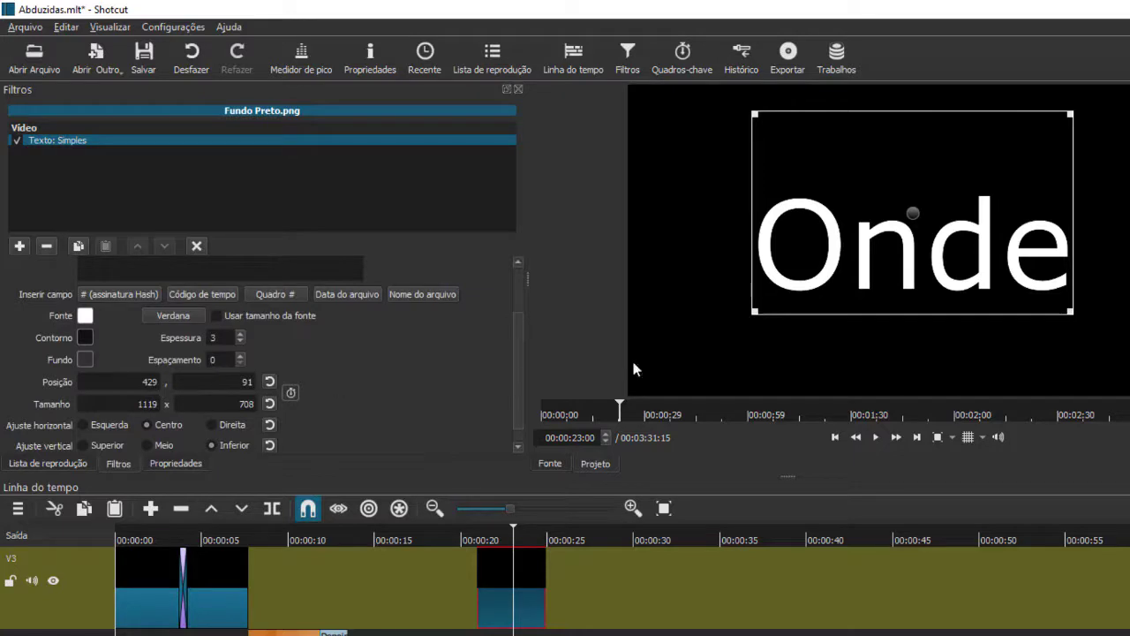
{"action": "left_click_drag", "start_coordinate": [1070, 116], "coordinate": [1030, 168]}
{"action": "left_click_drag", "start_coordinate": [896, 230], "coordinate": [922, 223]}
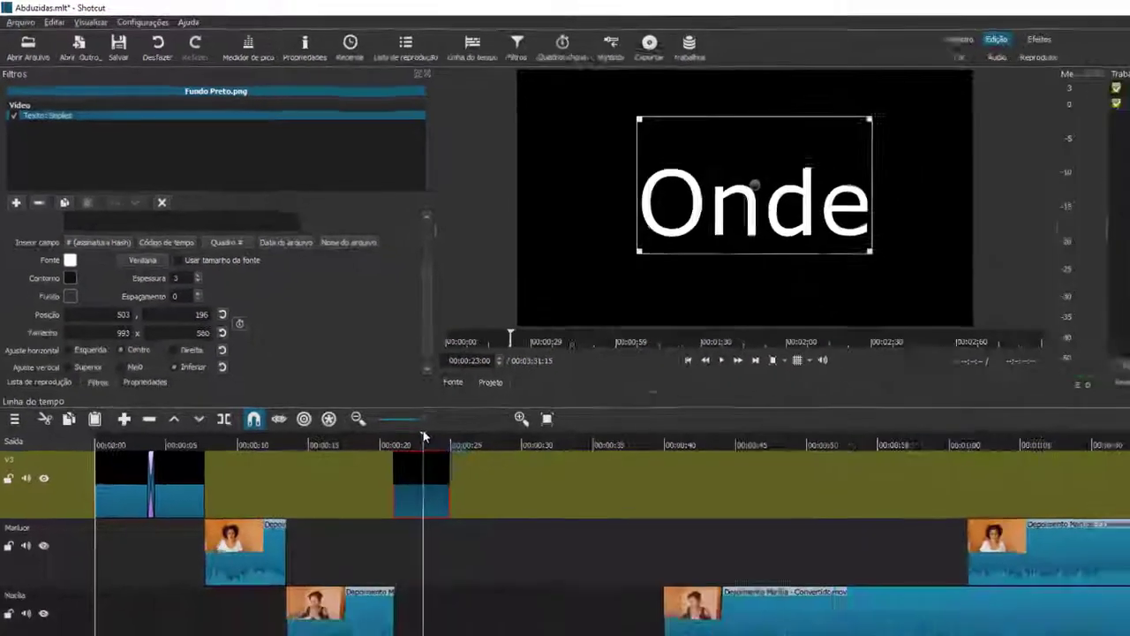
Play the timeline from 00:00:20:19, just before the "Onde" title card, to check how the card appears
{"action": "left_click_drag", "start_coordinate": [589, 536], "coordinate": [494, 532]}
{"action": "left_click_drag", "start_coordinate": [356, 381], "coordinate": [340, 384]}
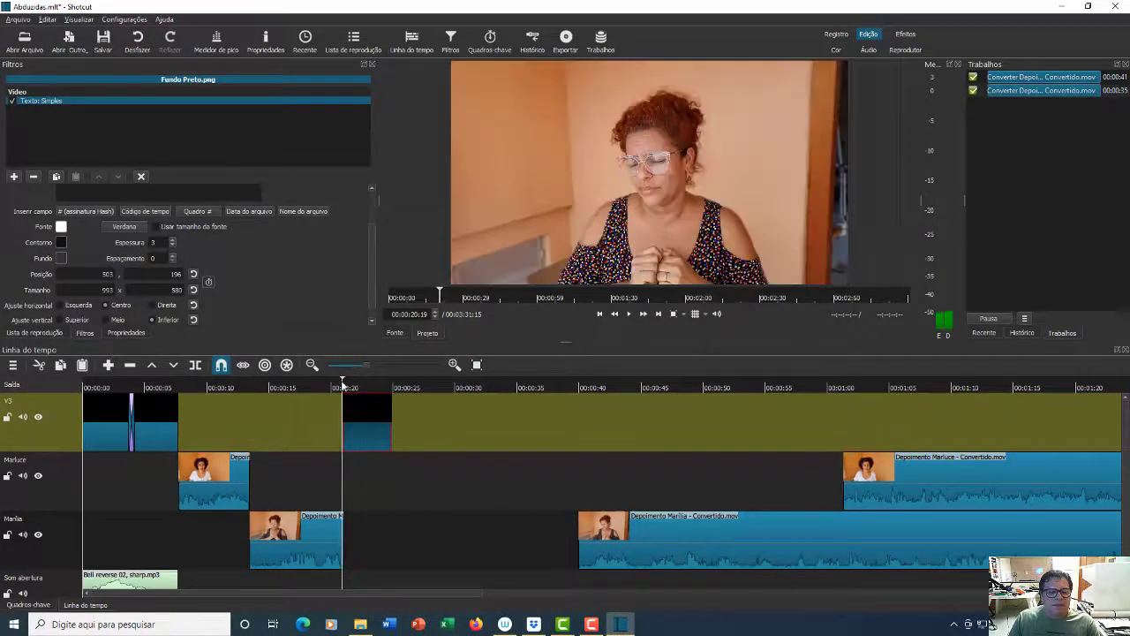
{"action": "left_click", "coordinate": [630, 315]}
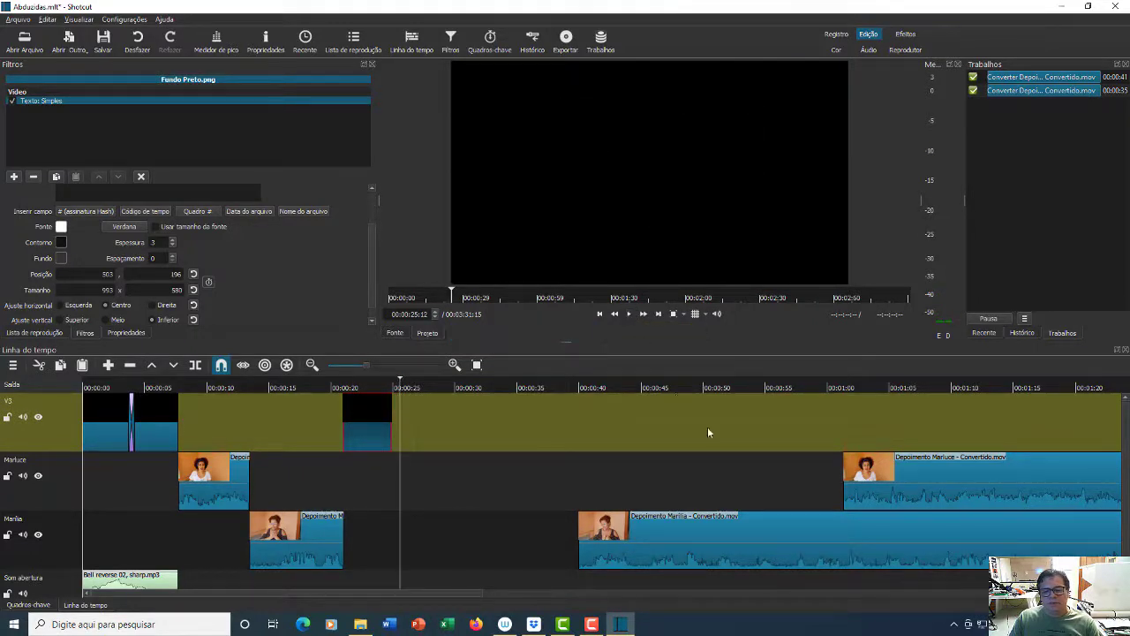
Move the lower testimonial track's long clip to about 59 s and the upper testimonial track's long clip to about 27 s
{"action": "left_click_drag", "start_coordinate": [677, 534], "coordinate": [869, 536]}
{"action": "left_click_drag", "start_coordinate": [946, 537], "coordinate": [990, 537]}
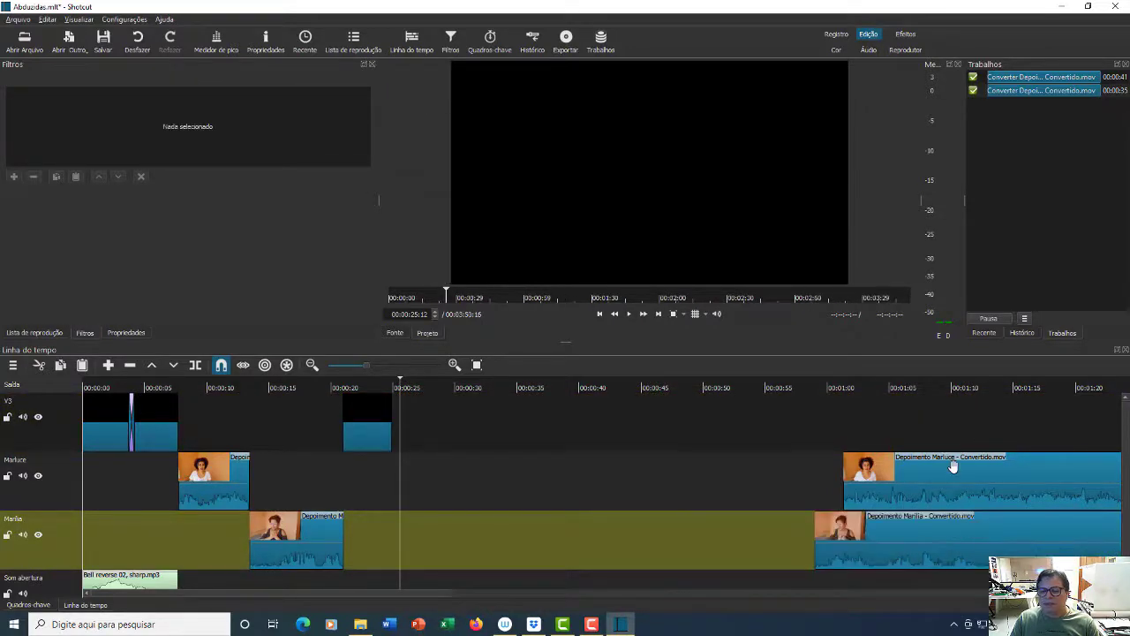
{"action": "left_click_drag", "start_coordinate": [914, 470], "coordinate": [455, 474]}
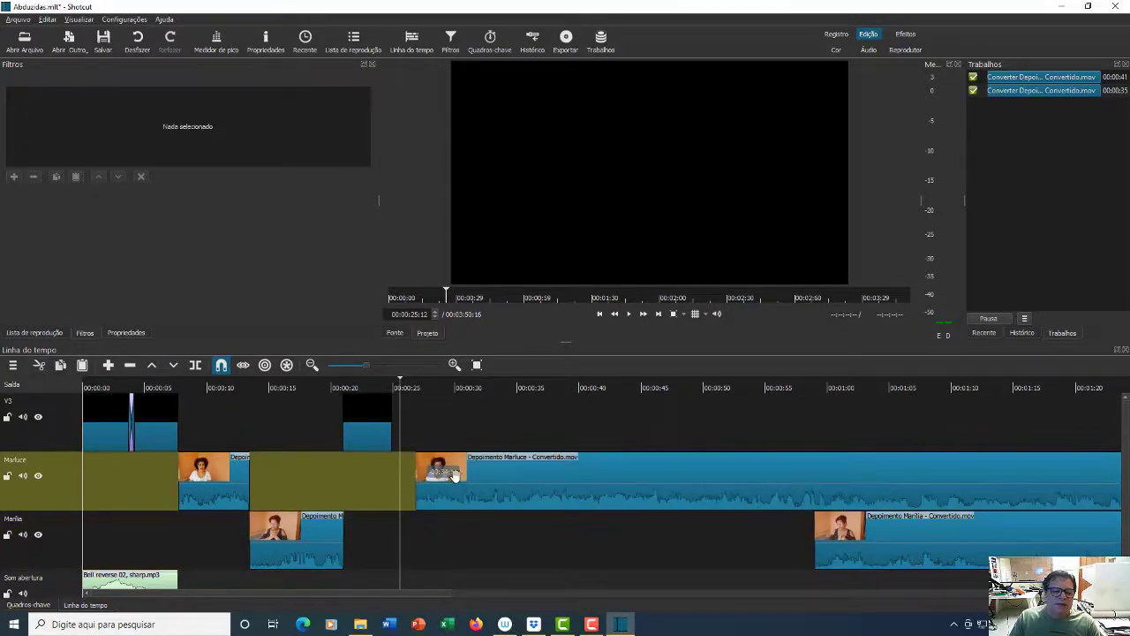
Play the upper testimonial track's long clip from its start to find a usable spoken excerpt
{"action": "left_click", "coordinate": [418, 398]}
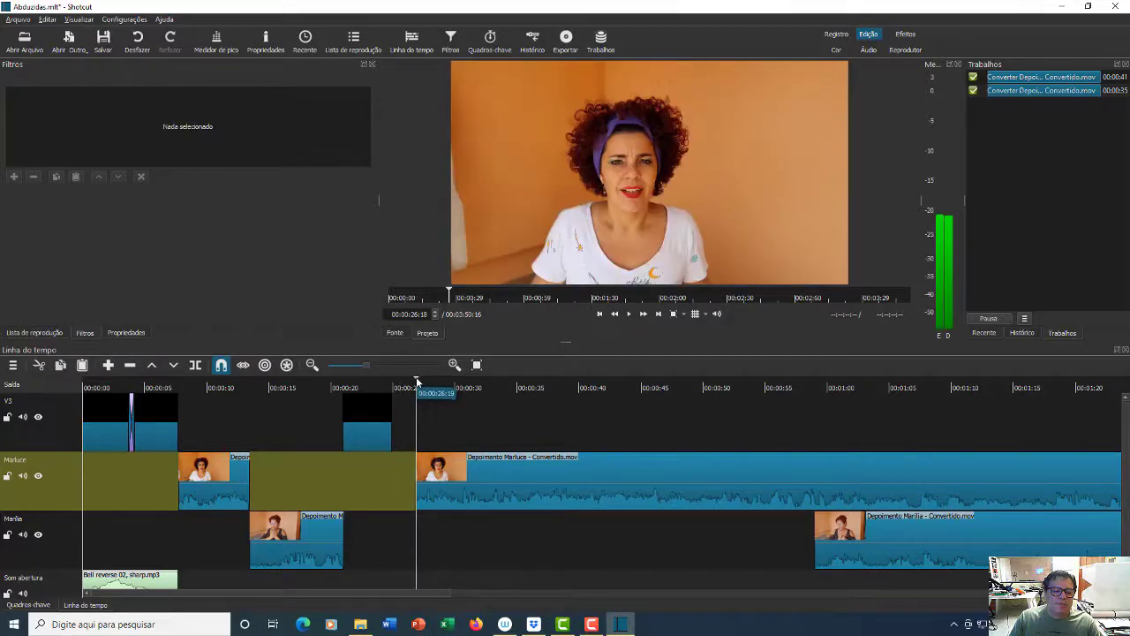
{"action": "left_click", "coordinate": [415, 382]}
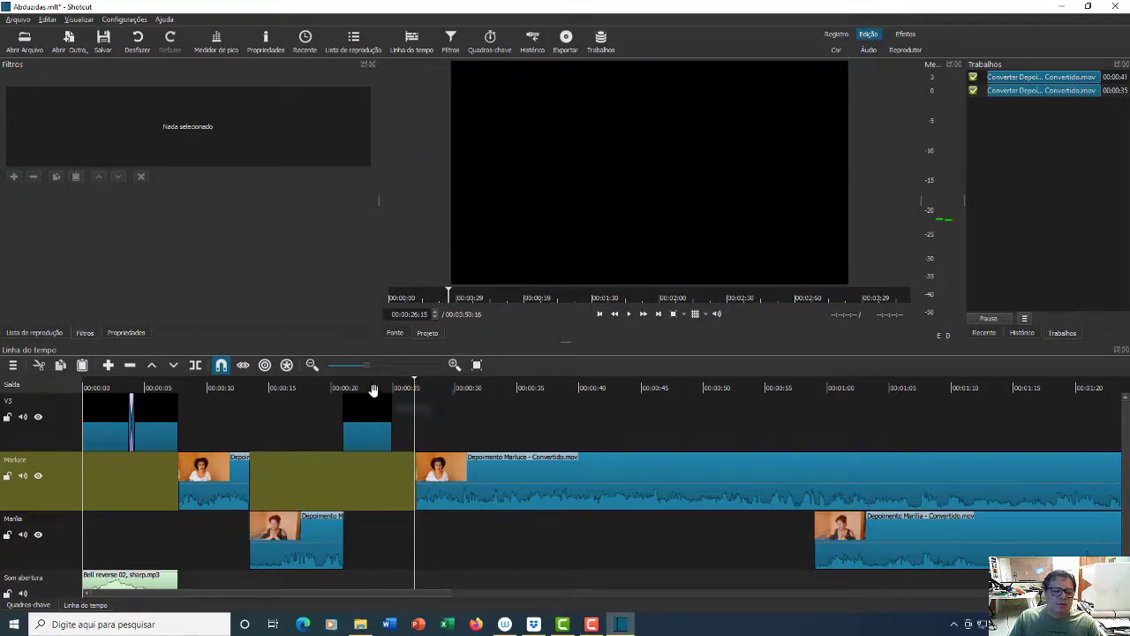
{"action": "left_click", "coordinate": [630, 314]}
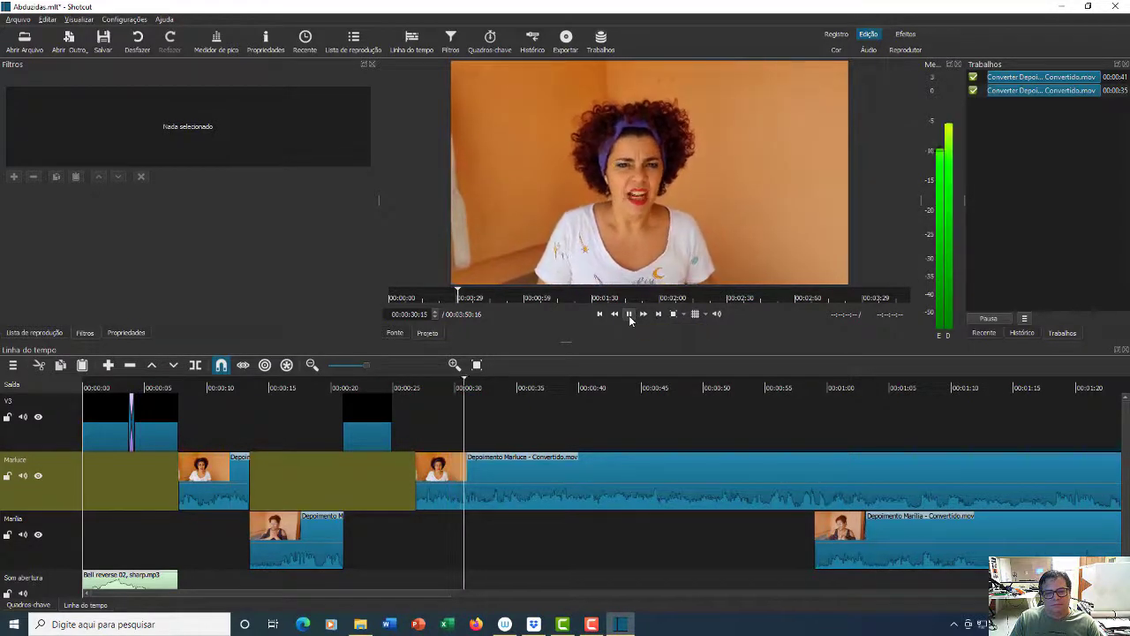
{"action": "left_click", "coordinate": [630, 314]}
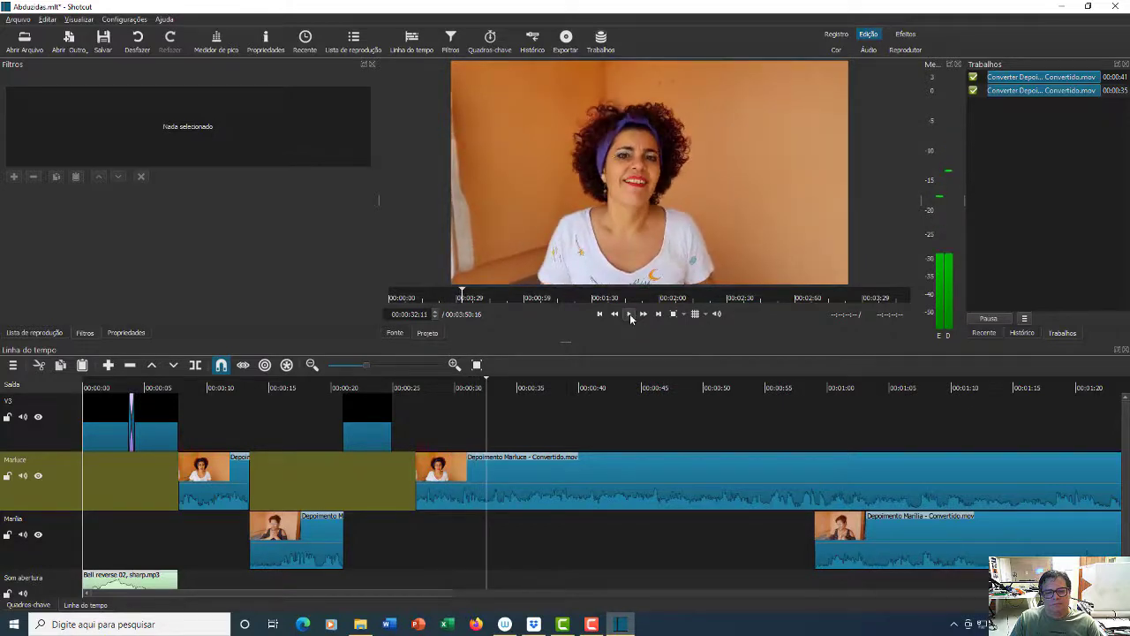
{"action": "left_click", "coordinate": [629, 314]}
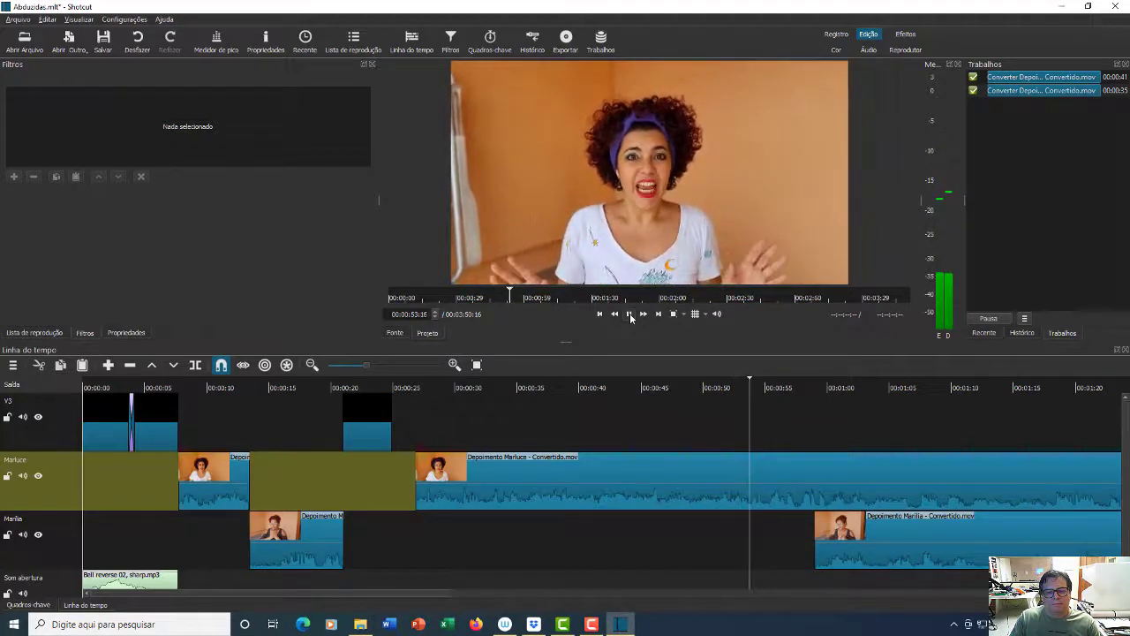
{"action": "left_click", "coordinate": [630, 314]}
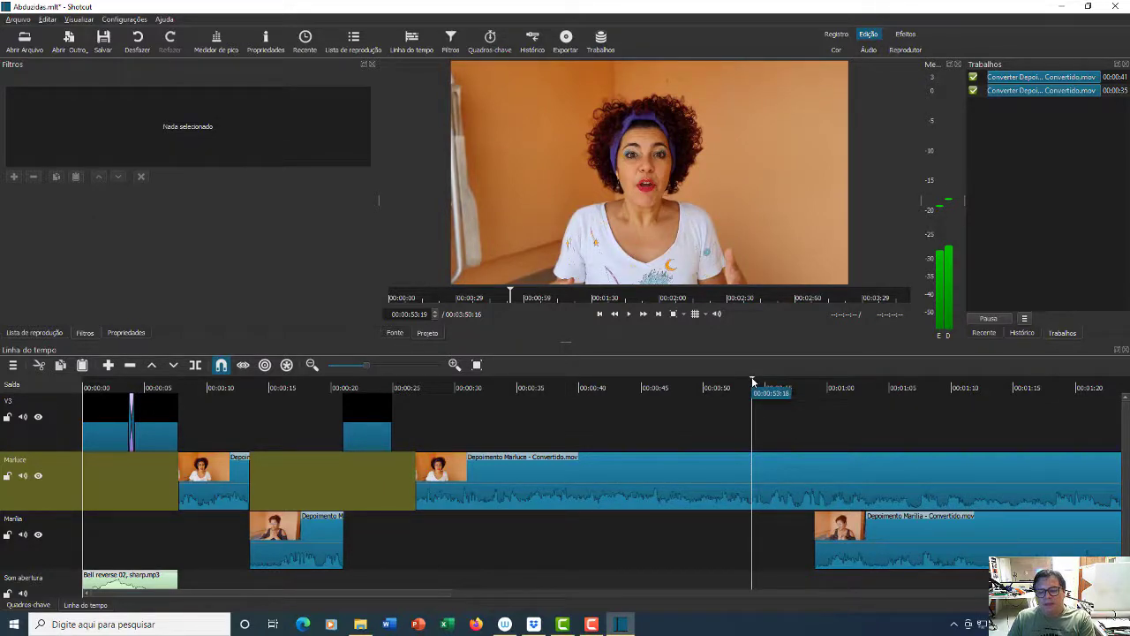
Replay the upper testimonial track's long clip from its start and split it at the end of the excerpt, at 00:00:32:05
{"action": "left_click_drag", "start_coordinate": [752, 382], "coordinate": [416, 415]}
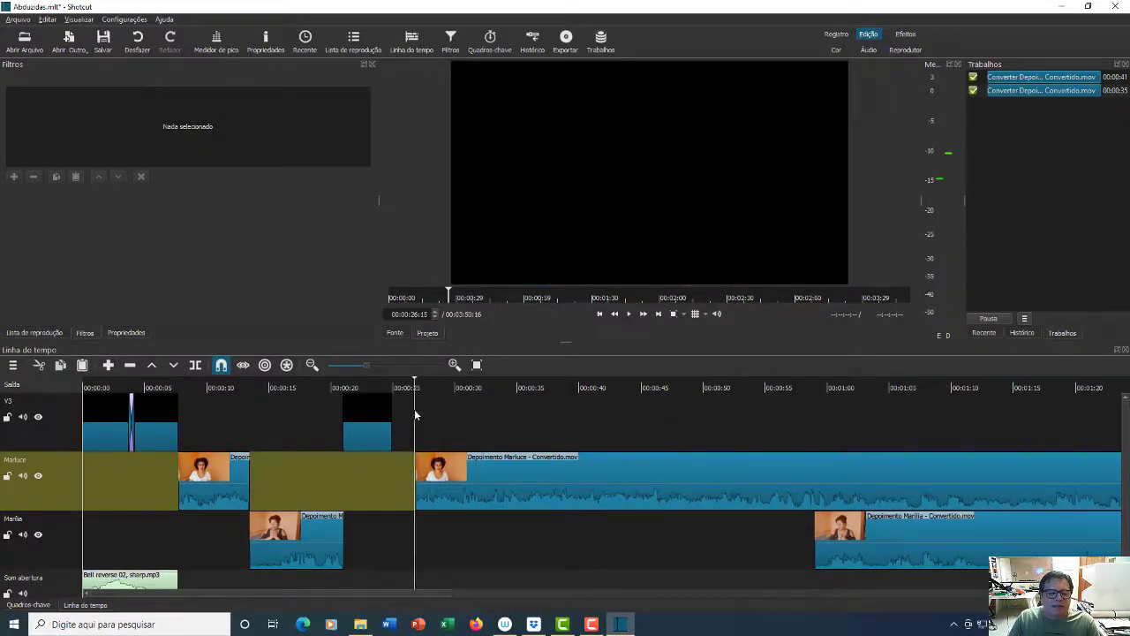
{"action": "left_click", "coordinate": [630, 315]}
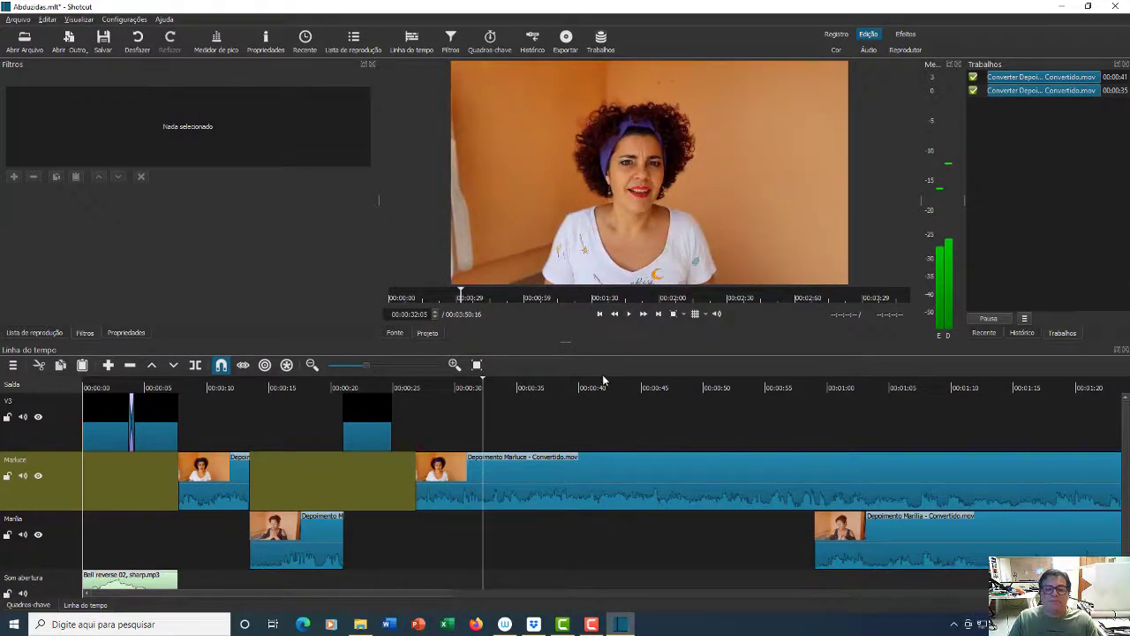
{"action": "left_click", "coordinate": [485, 507]}
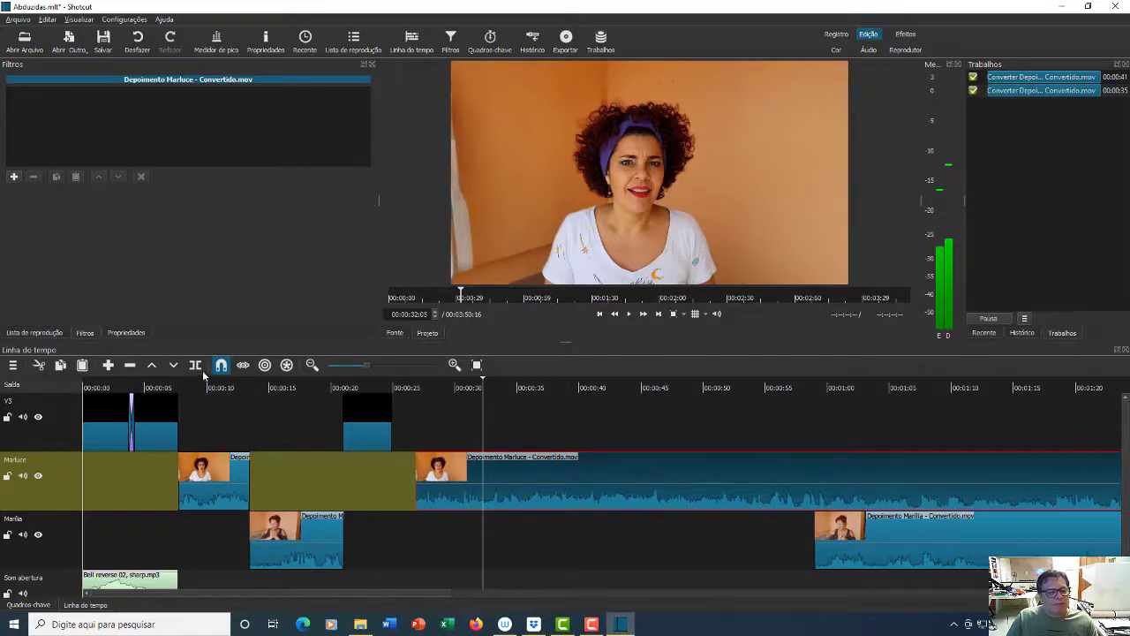
{"action": "key", "text": "s"}
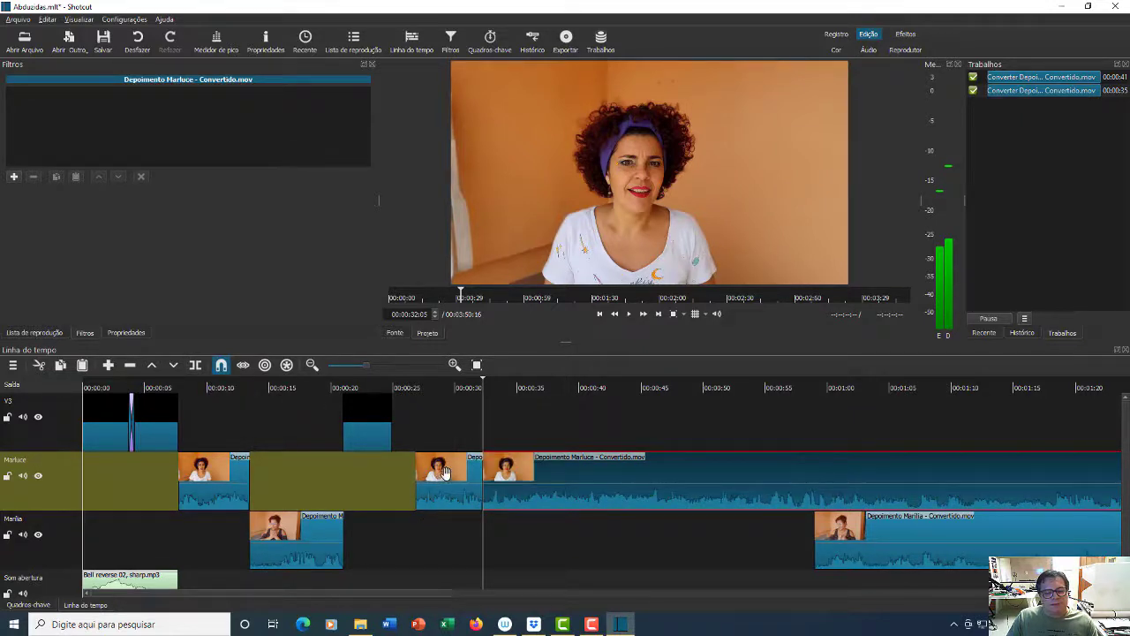
Place the newly split short piece directly after the "Onde" title card and move the remaining long clip to about 57 s
{"action": "left_click_drag", "start_coordinate": [437, 474], "coordinate": [414, 475]}
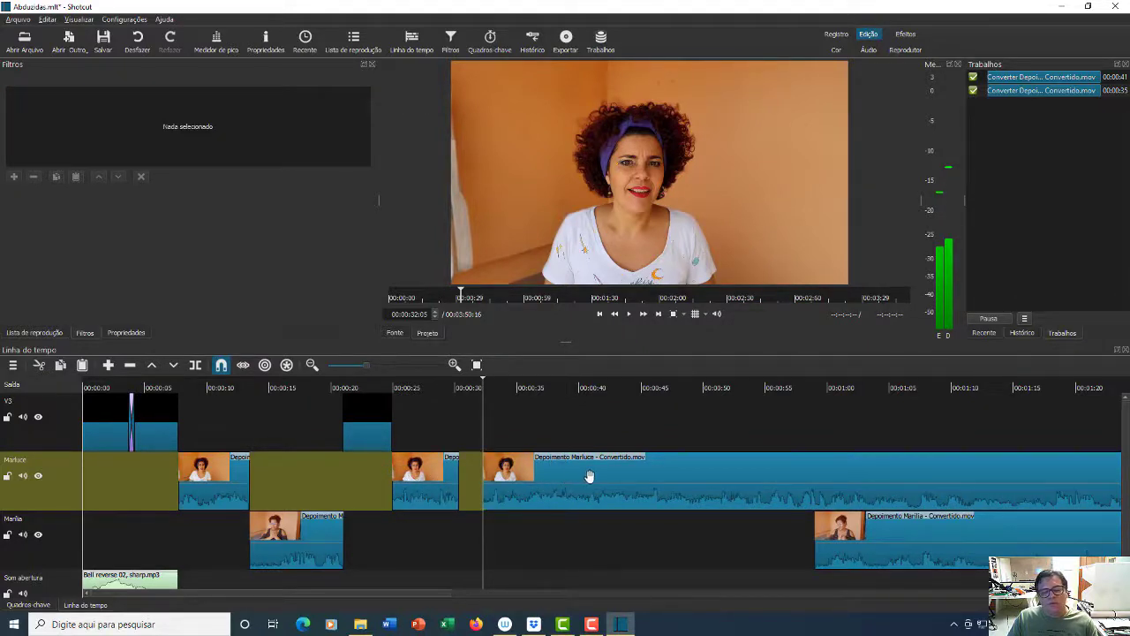
{"action": "left_click_drag", "start_coordinate": [637, 478], "coordinate": [945, 473]}
Move the lower testimonial track's long clip to 00:00:32:05 and split it at the end of the spoken passage, at 00:00:36:18
{"action": "left_click_drag", "start_coordinate": [862, 538], "coordinate": [530, 530]}
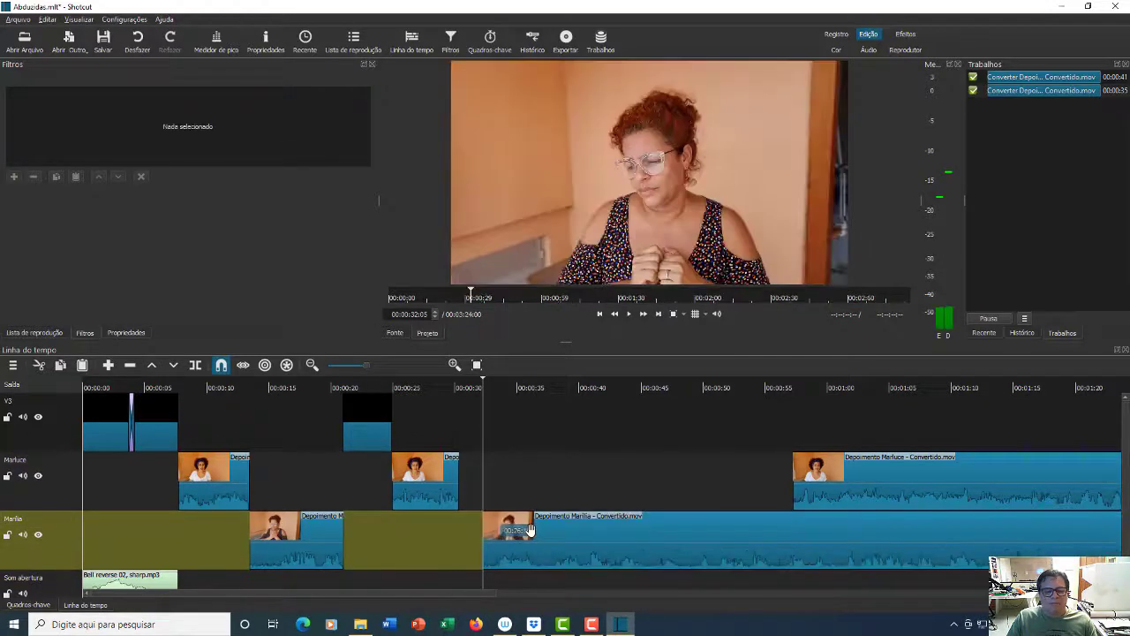
{"action": "left_click", "coordinate": [628, 314]}
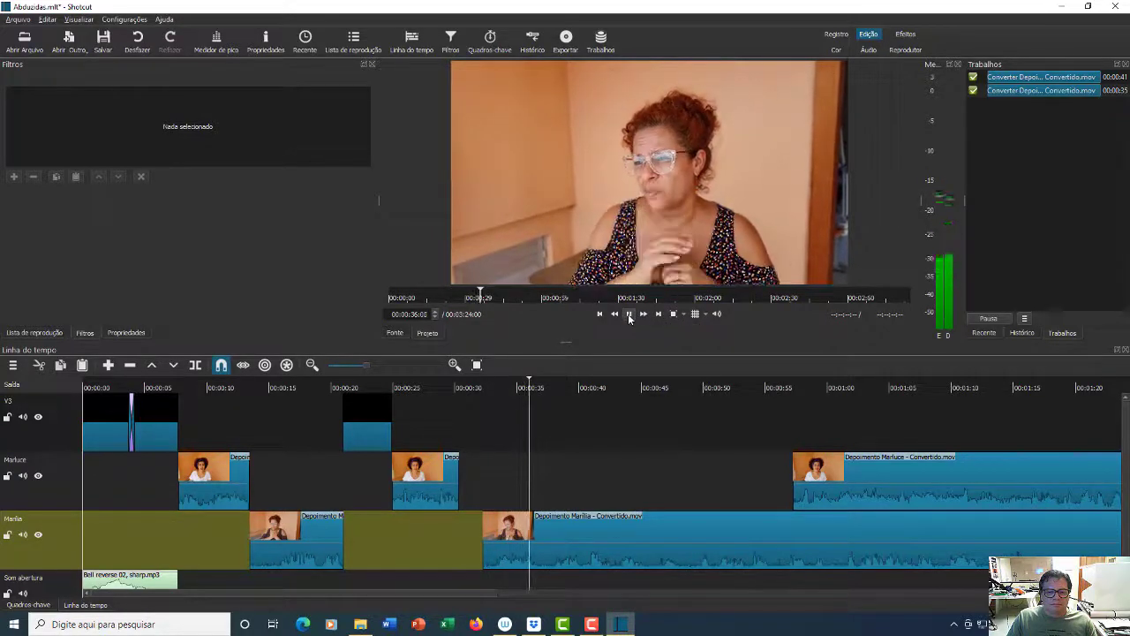
{"action": "left_click", "coordinate": [629, 314]}
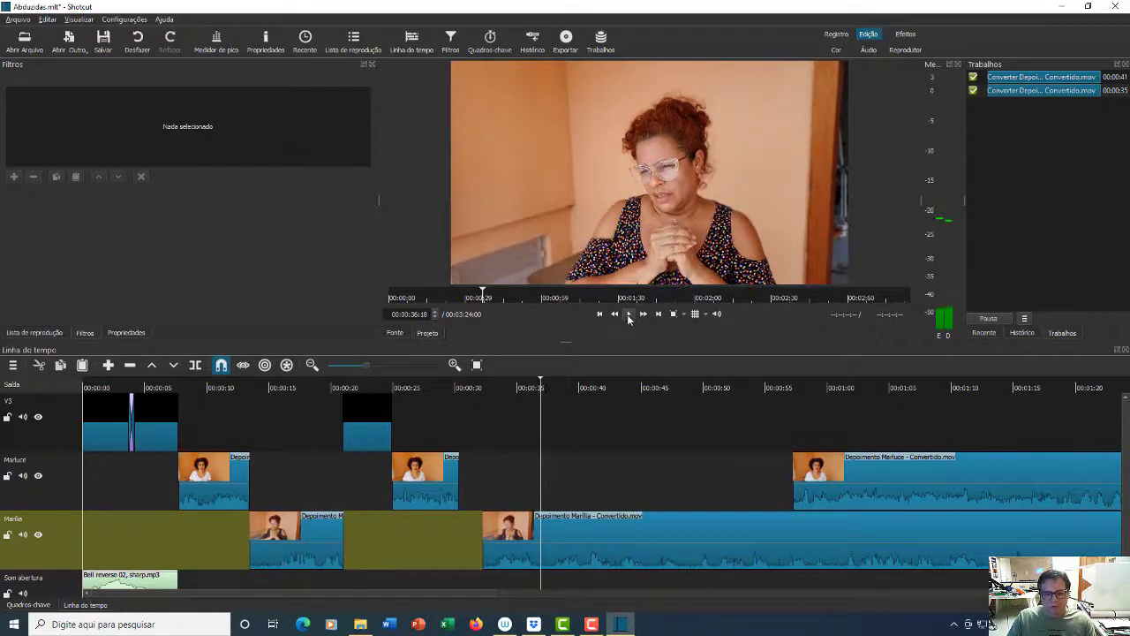
{"action": "left_click", "coordinate": [541, 541]}
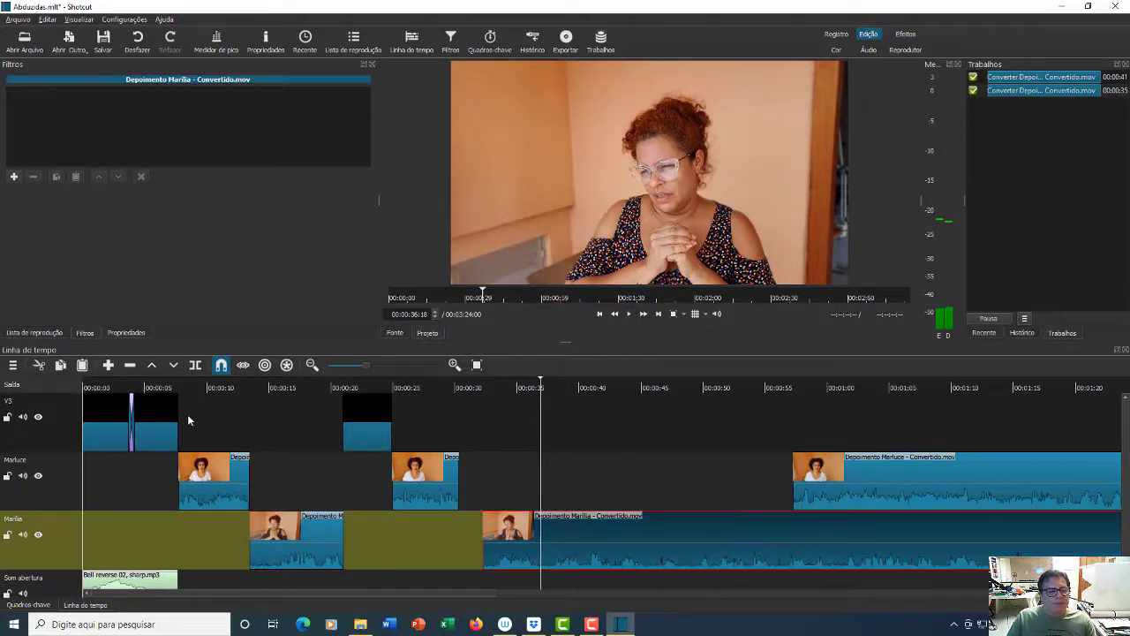
{"action": "key", "text": "s"}
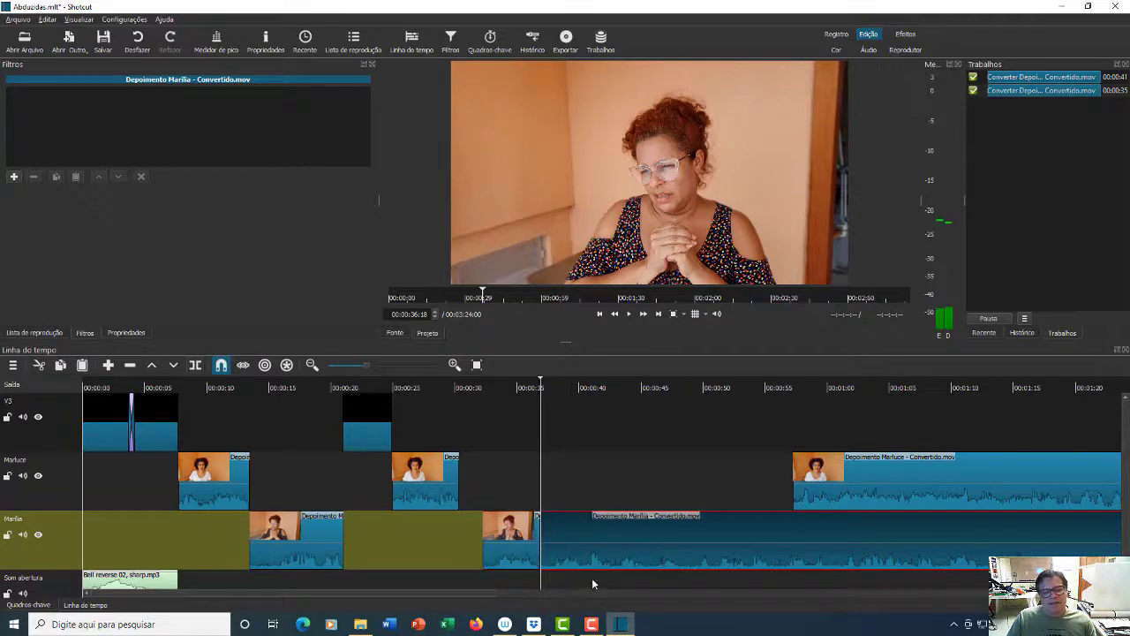
Move the lower track's remaining long clip to about 49 s and place the short piece directly after the upper track's second excerpt
{"action": "left_click_drag", "start_coordinate": [622, 534], "coordinate": [771, 536]}
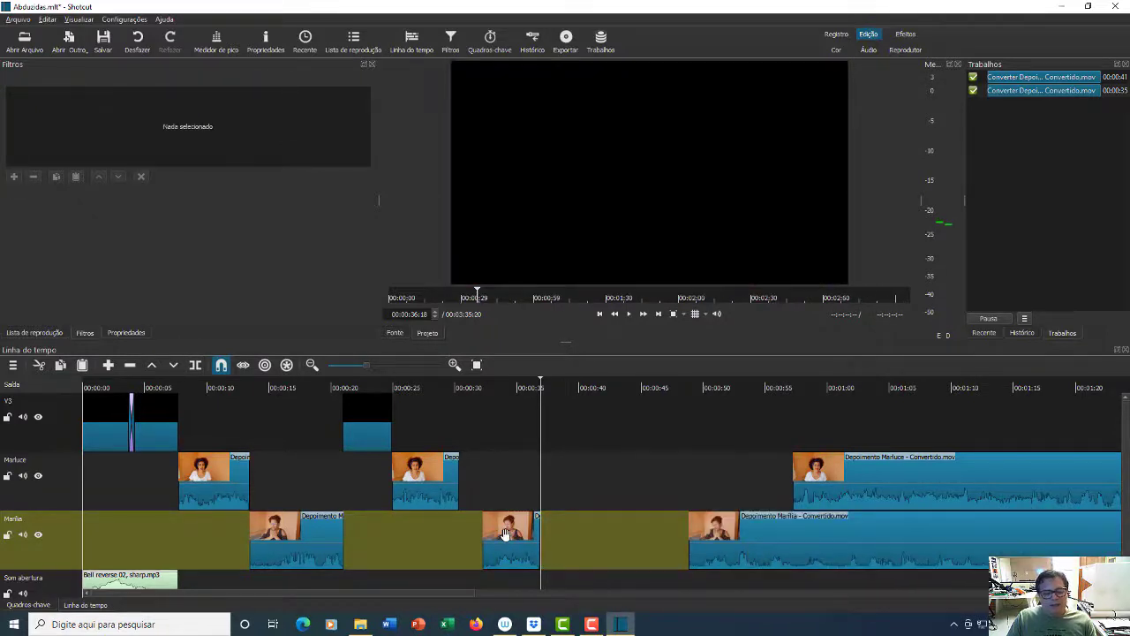
{"action": "left_click", "coordinate": [492, 539]}
{"action": "left_click_drag", "start_coordinate": [484, 536], "coordinate": [471, 535]}
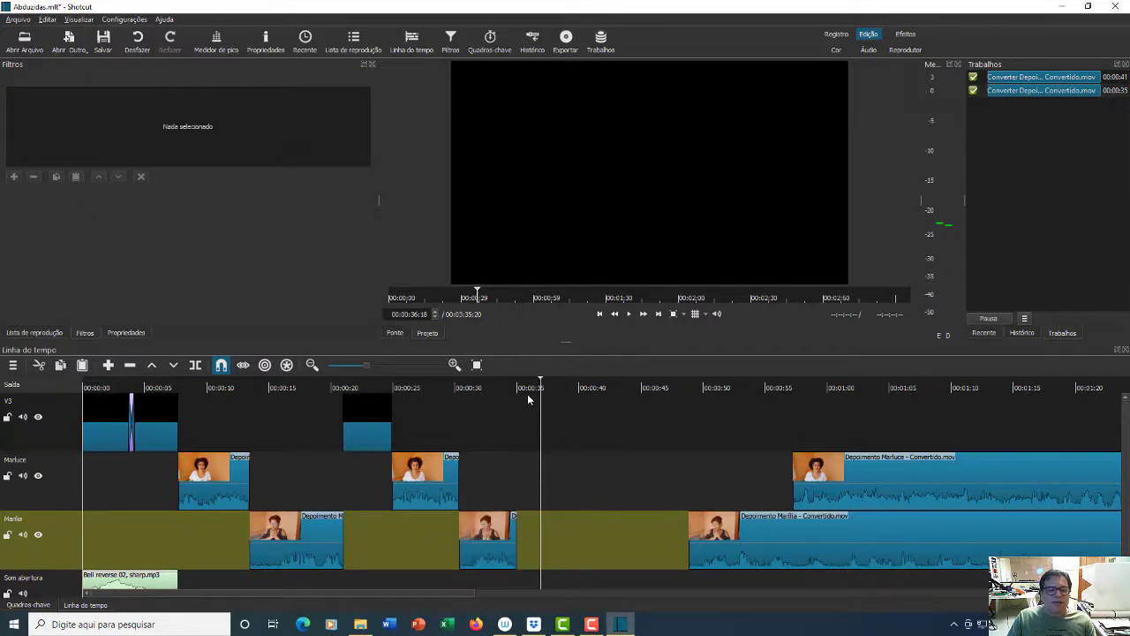
Play the opening from the start and review the passage around the "Onde" title card again
{"action": "left_click_drag", "start_coordinate": [541, 382], "coordinate": [36, 388]}
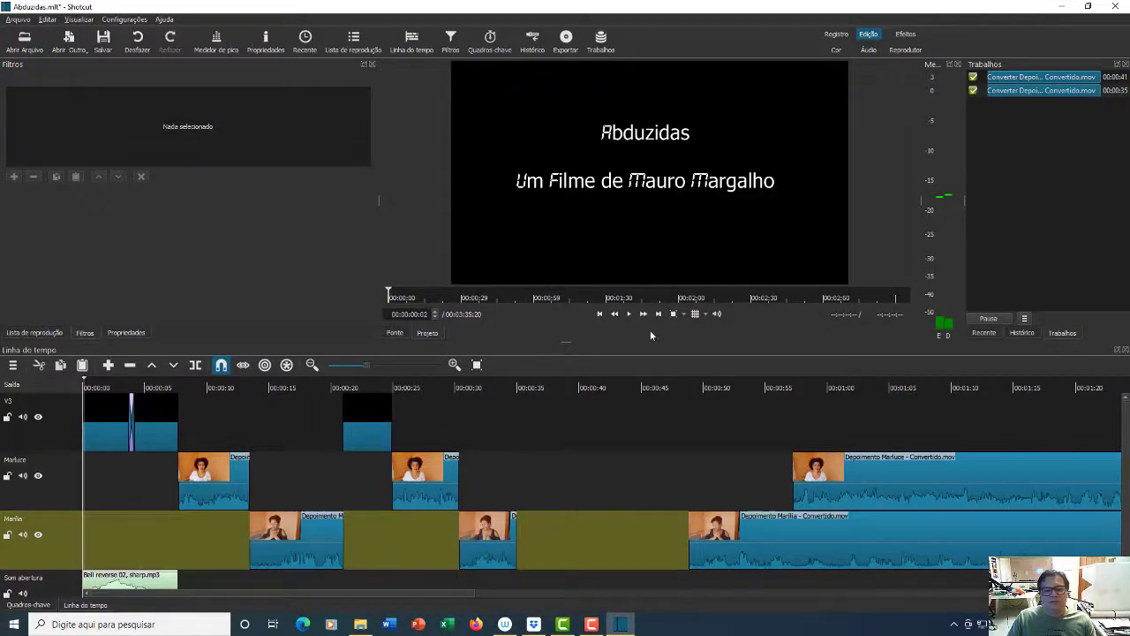
{"action": "left_click", "coordinate": [628, 314]}
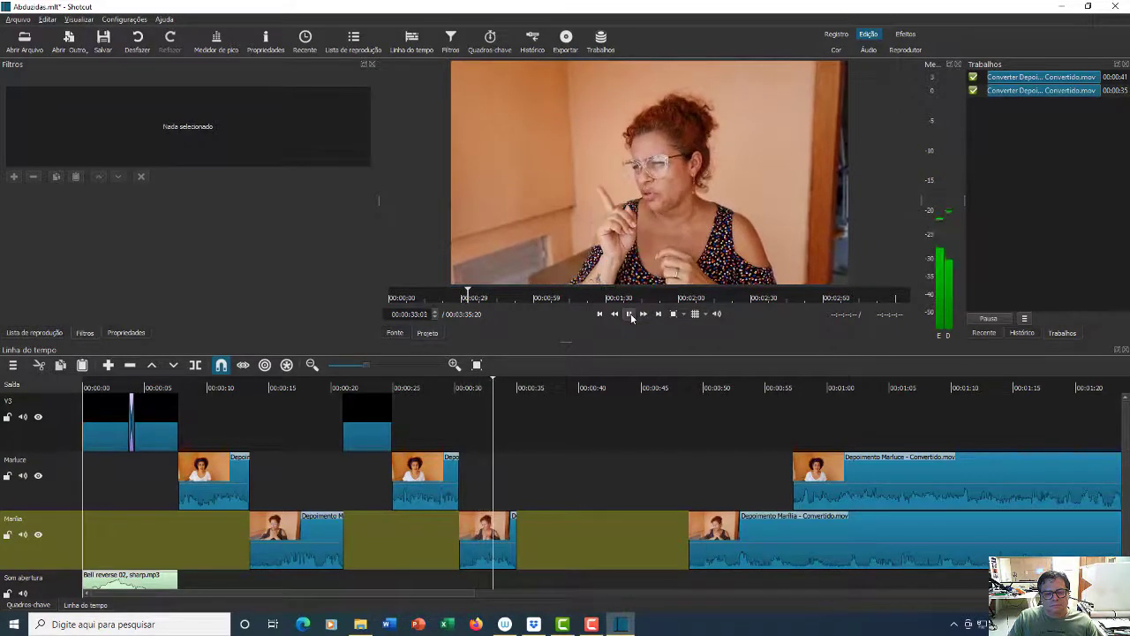
{"action": "left_click", "coordinate": [631, 314]}
{"action": "left_click", "coordinate": [376, 437]}
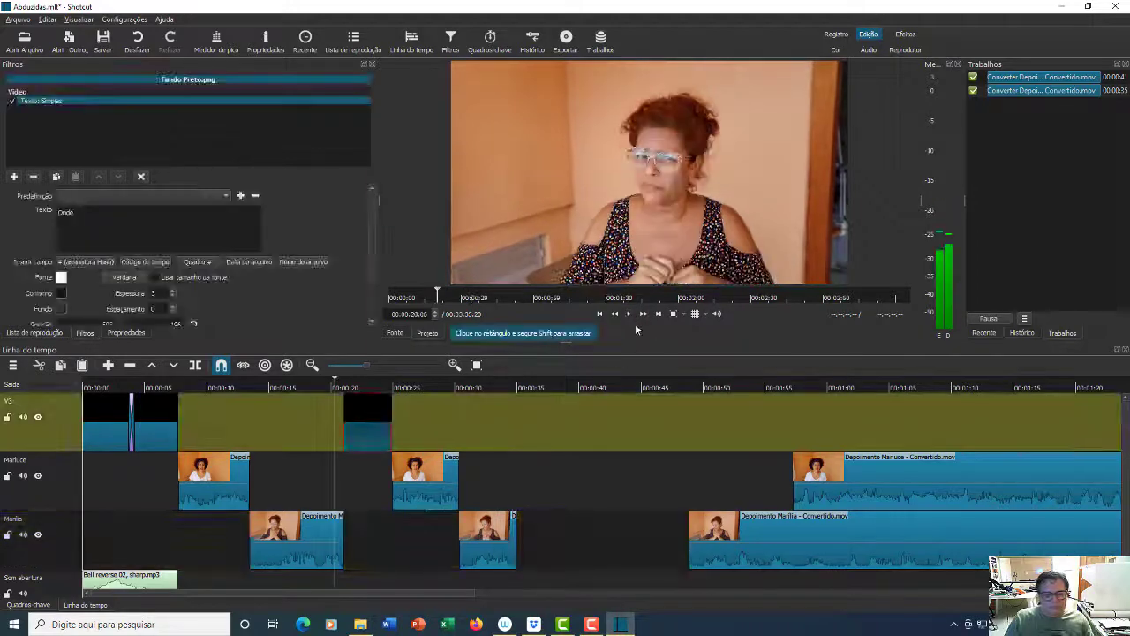
{"action": "left_click", "coordinate": [433, 416]}
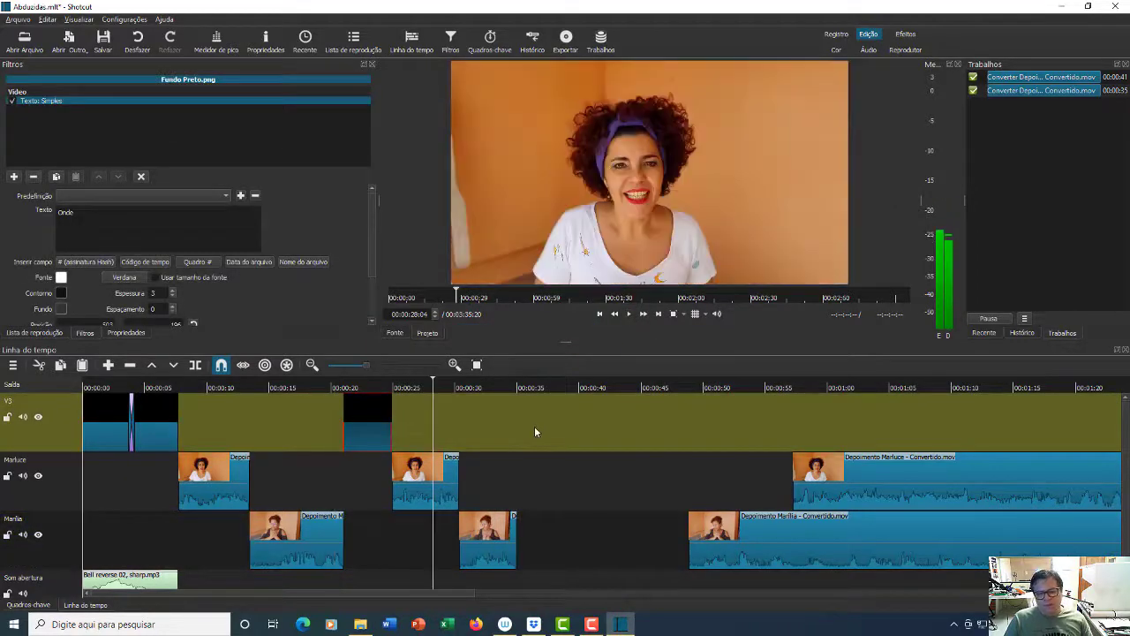
Place another Fundo Preto.png clip on track V3 directly after the lower testimonial track's second excerpt, at about 35 s
{"action": "left_click", "coordinate": [535, 432]}
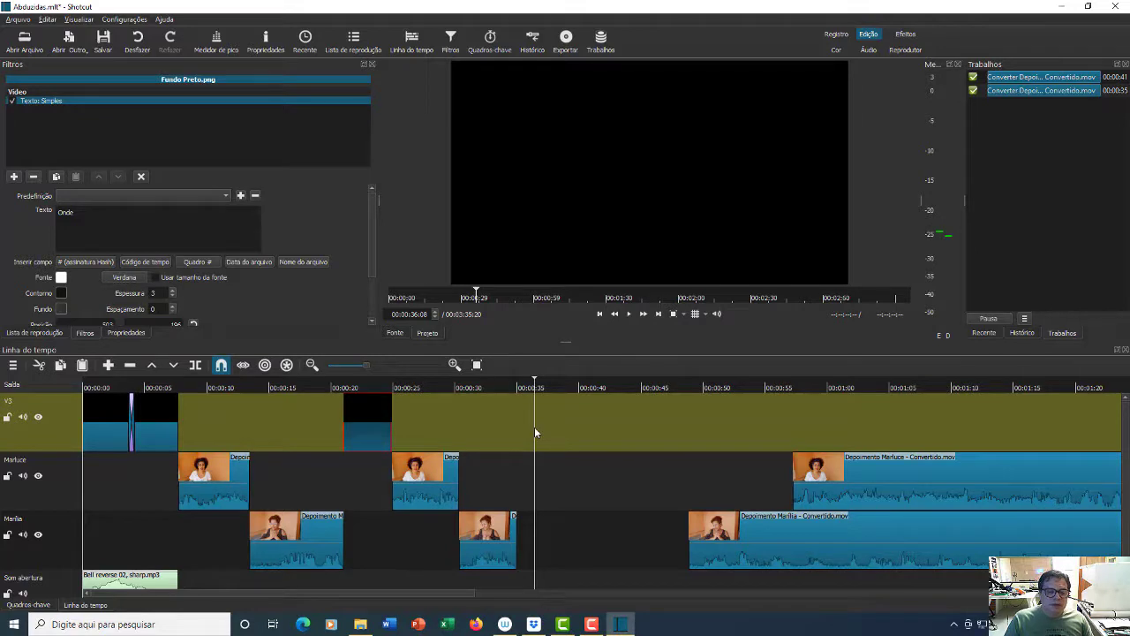
{"action": "left_click", "coordinate": [552, 494]}
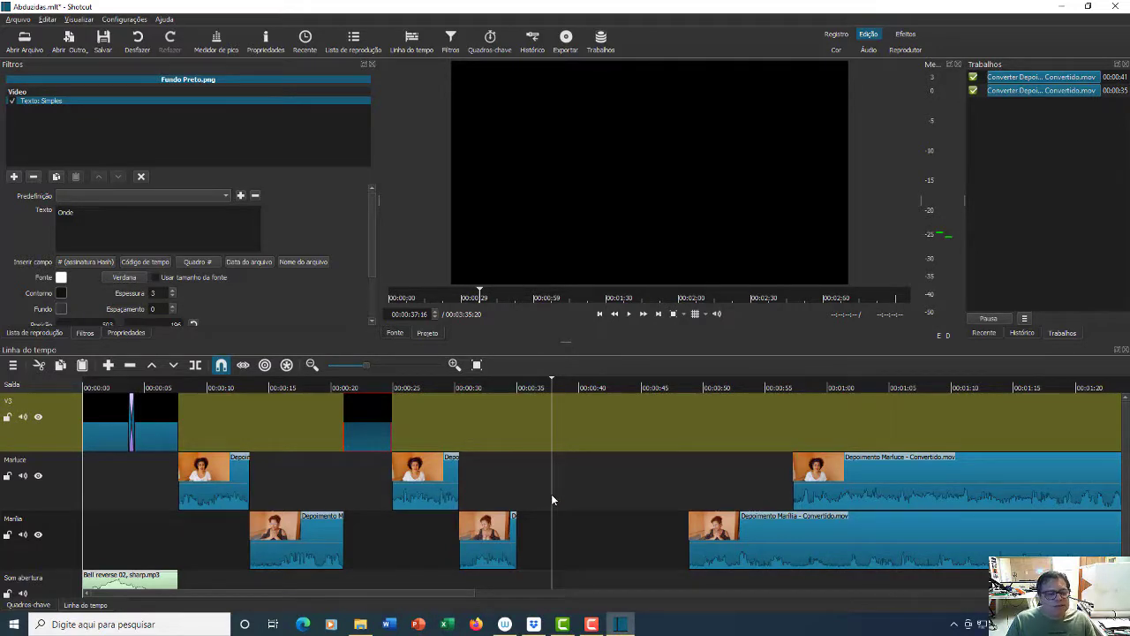
{"action": "left_click", "coordinate": [554, 424]}
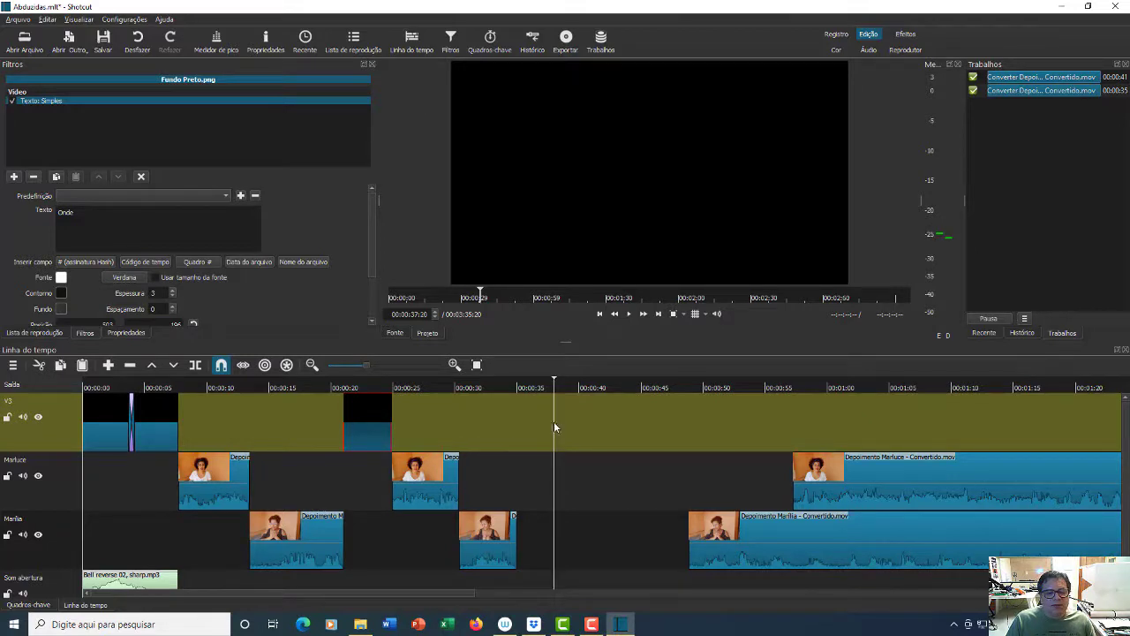
{"action": "left_click", "coordinate": [34, 333]}
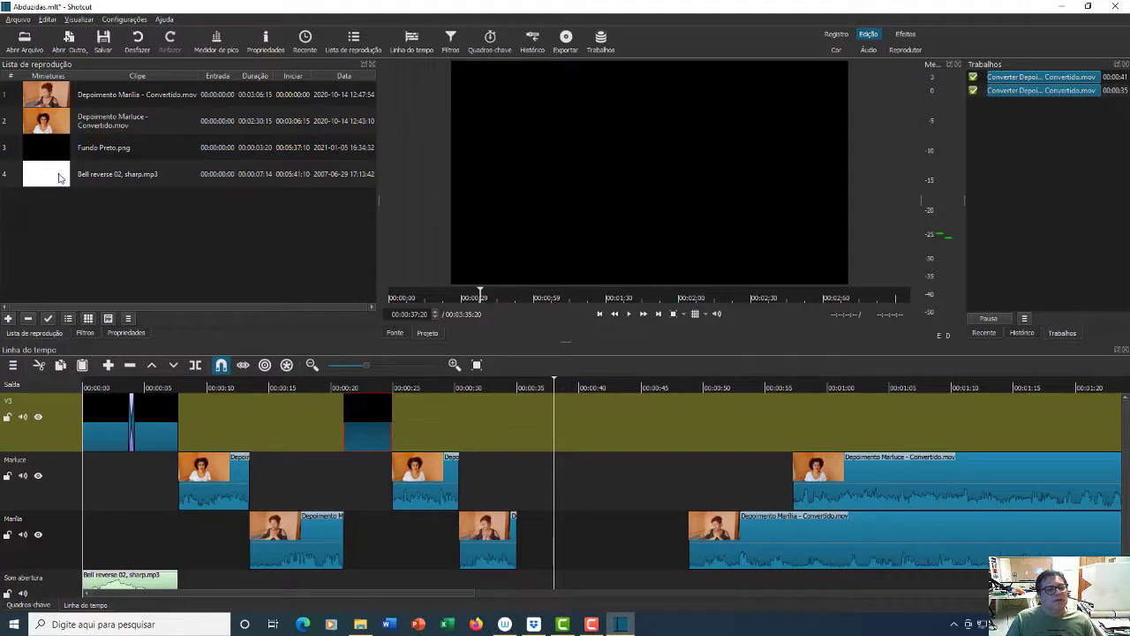
{"action": "left_click_drag", "start_coordinate": [53, 150], "coordinate": [520, 432]}
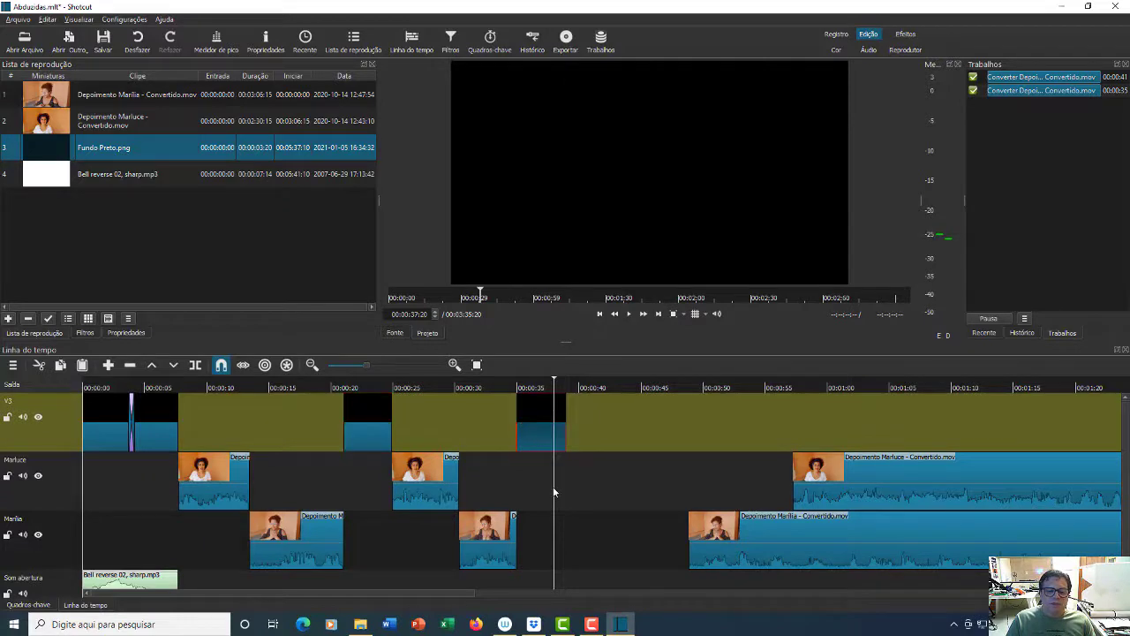
Add a "Texto: Simples" filter to the new black clip and replace its default text with "Como"
{"action": "left_click", "coordinate": [550, 386]}
{"action": "left_click_drag", "start_coordinate": [549, 385], "coordinate": [519, 386]}
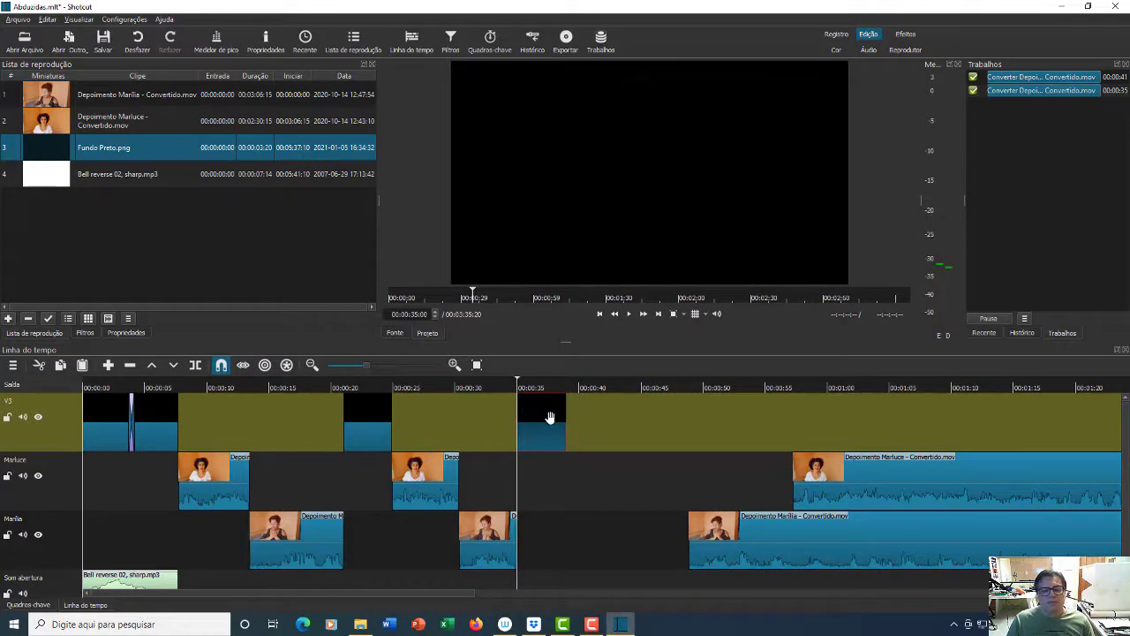
{"action": "left_click", "coordinate": [544, 388]}
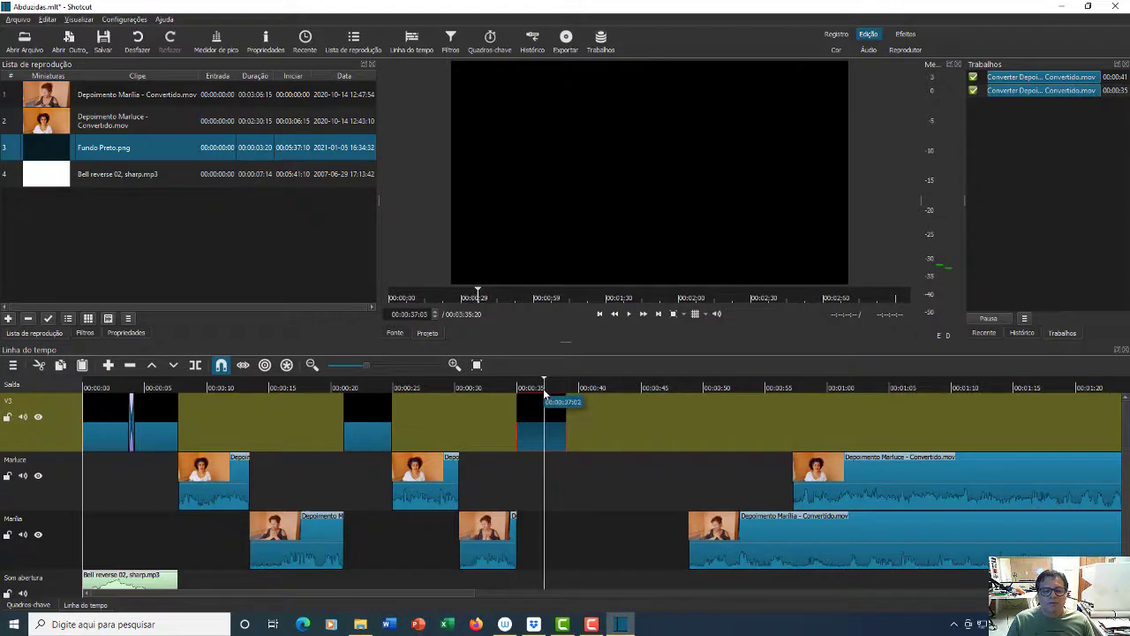
{"action": "left_click", "coordinate": [85, 333]}
{"action": "left_click", "coordinate": [13, 176]}
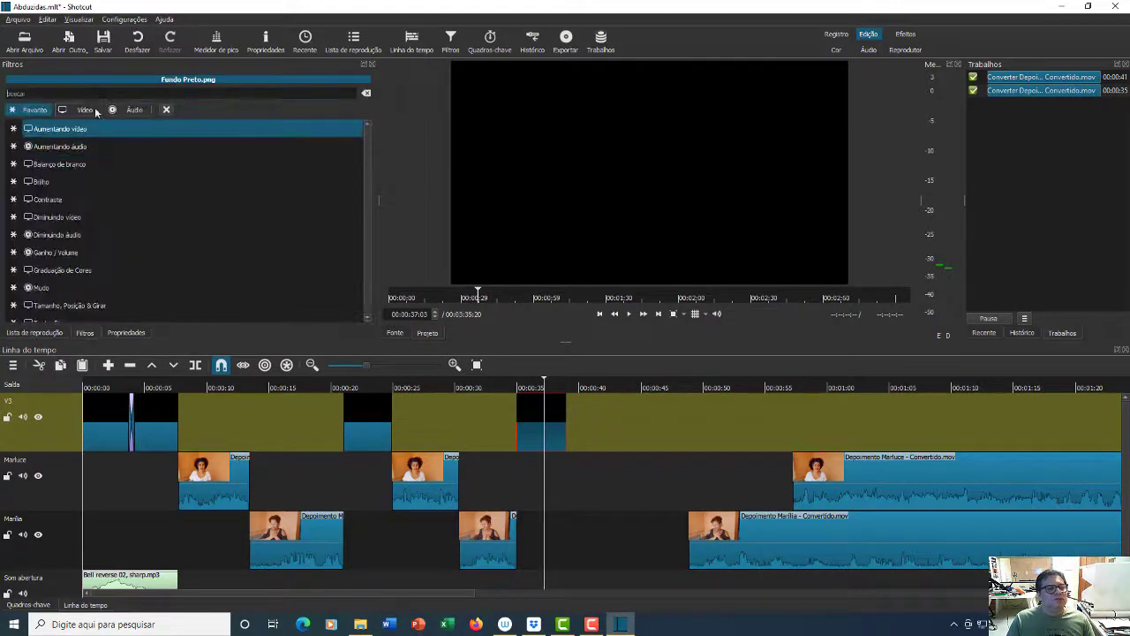
{"action": "type", "text": "texto"}
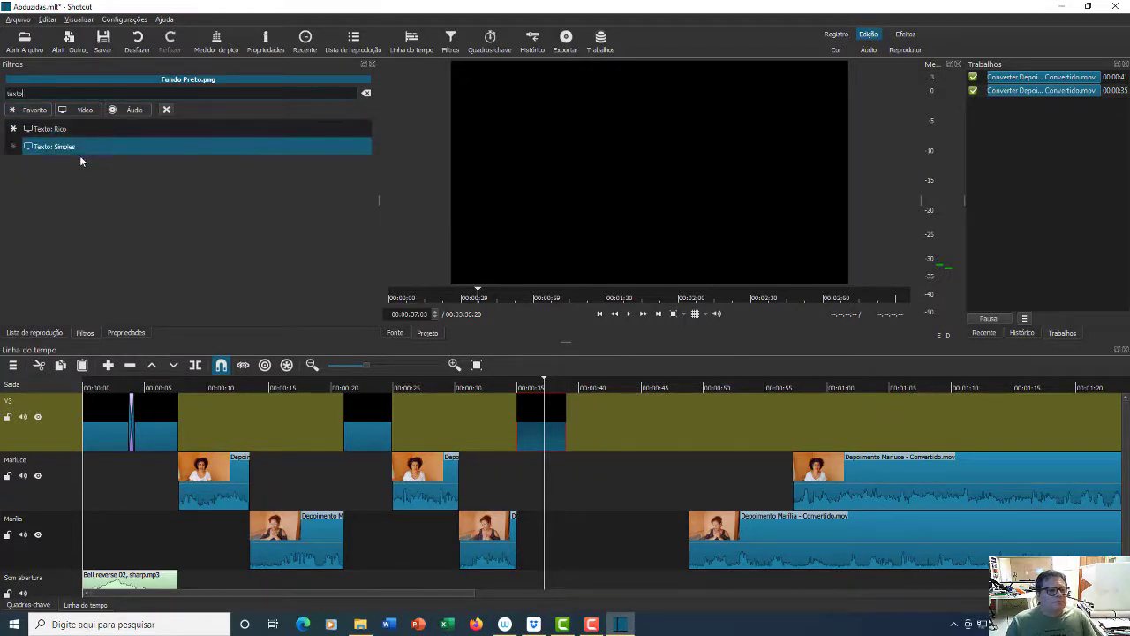
{"action": "left_click", "coordinate": [75, 151]}
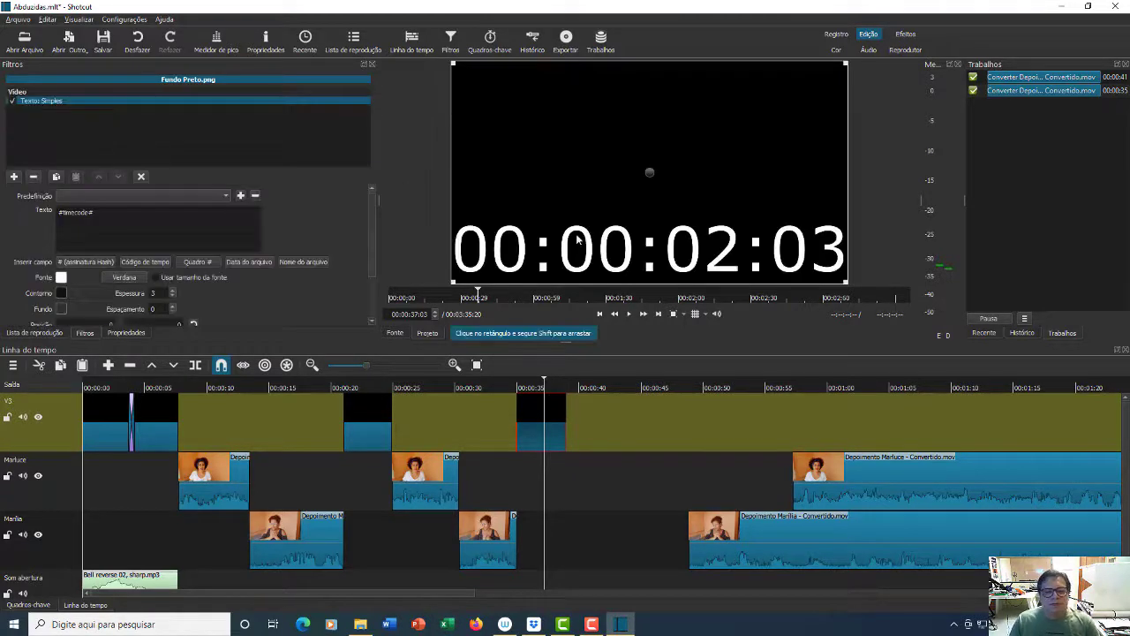
{"action": "left_click_drag", "start_coordinate": [94, 213], "coordinate": [2, 217]}
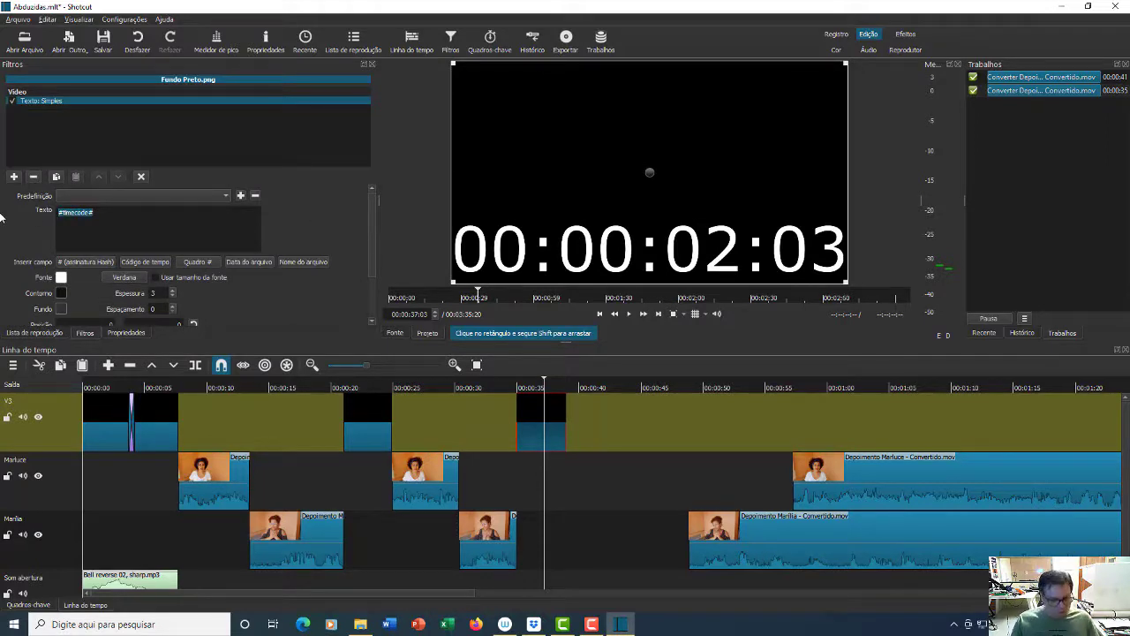
{"action": "type", "text": "Como"}
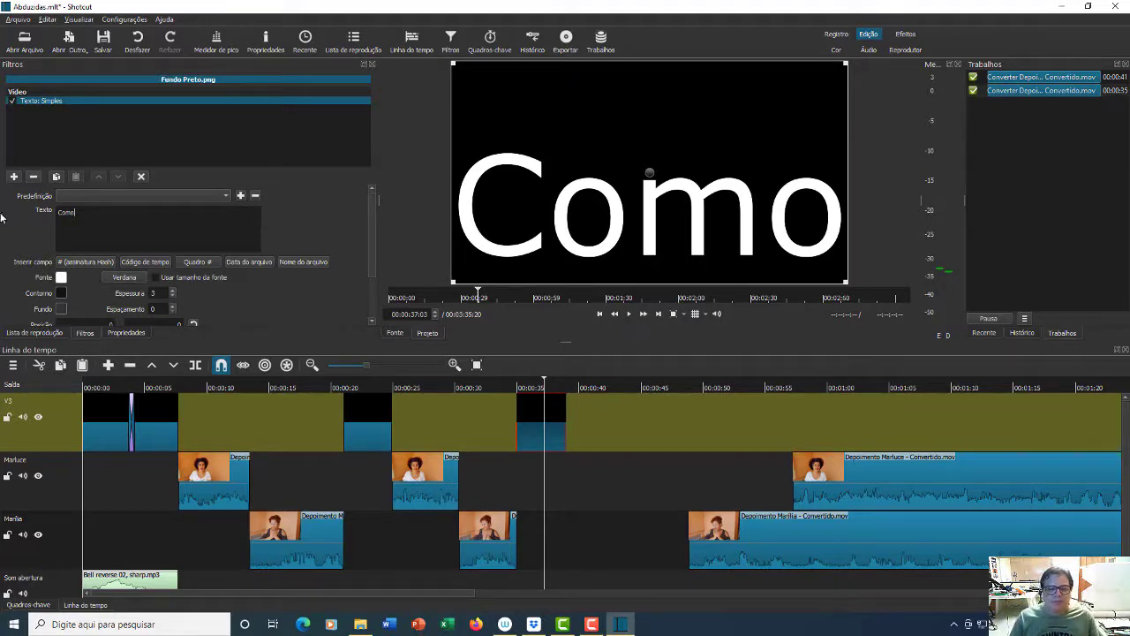
Shrink the "Como" text box to 1107 x 500 and place it near the middle of the frame, at position 355, 261
{"action": "left_click_drag", "start_coordinate": [843, 67], "coordinate": [674, 179]}
{"action": "left_click_drag", "start_coordinate": [571, 230], "coordinate": [654, 166]}
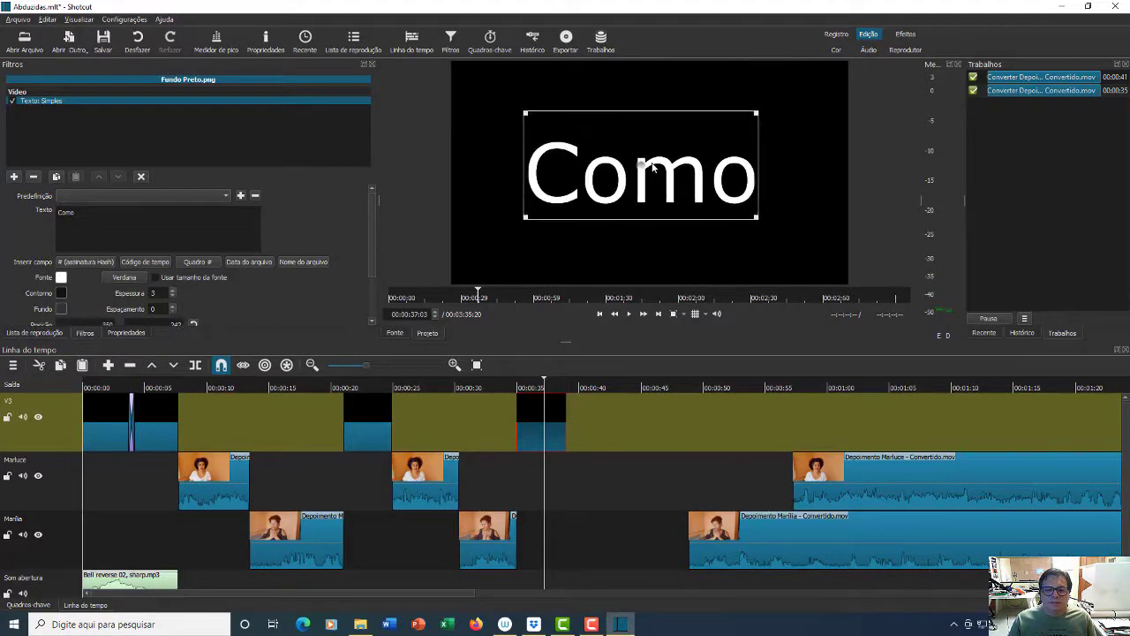
{"action": "left_click_drag", "start_coordinate": [756, 113], "coordinate": [751, 118]}
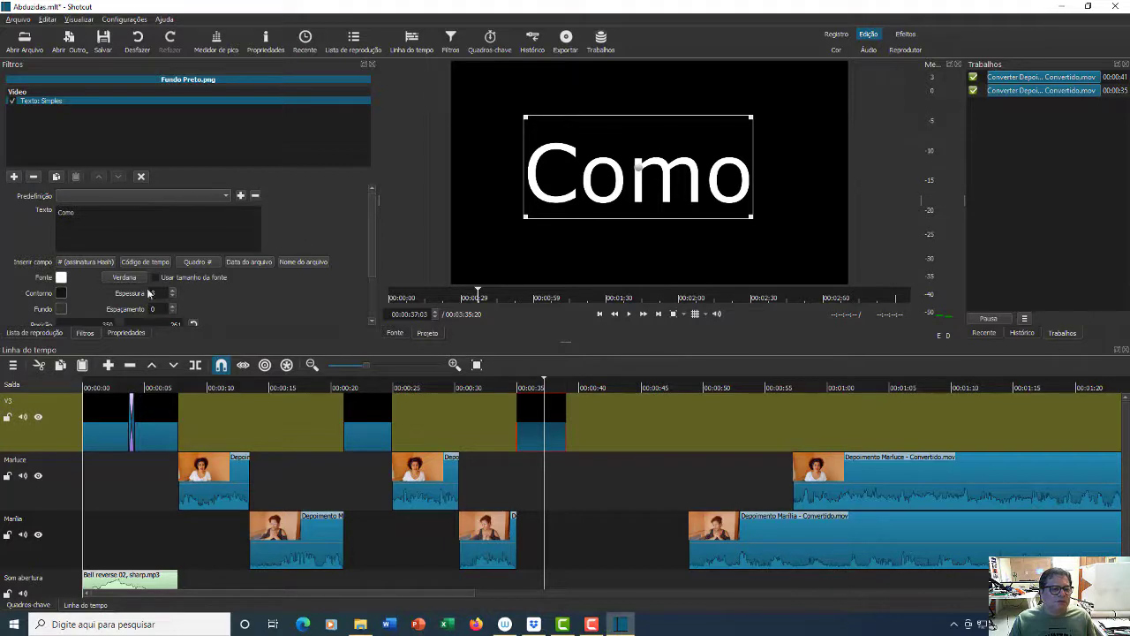
{"action": "left_click_drag", "start_coordinate": [374, 243], "coordinate": [368, 277]}
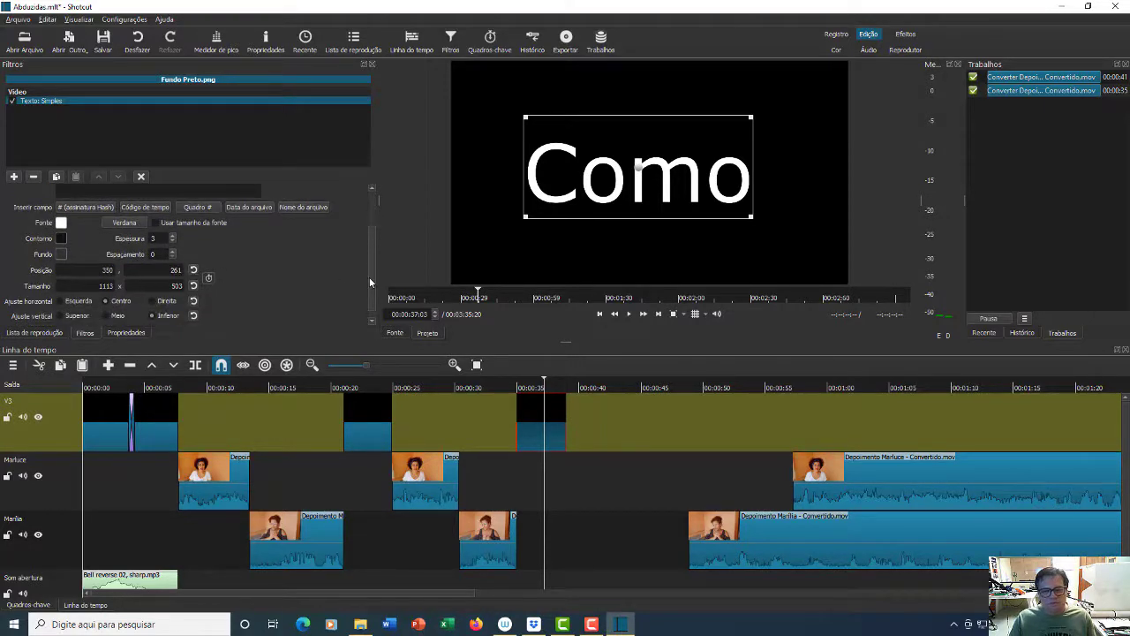
{"action": "left_click_drag", "start_coordinate": [526, 216], "coordinate": [527, 215]}
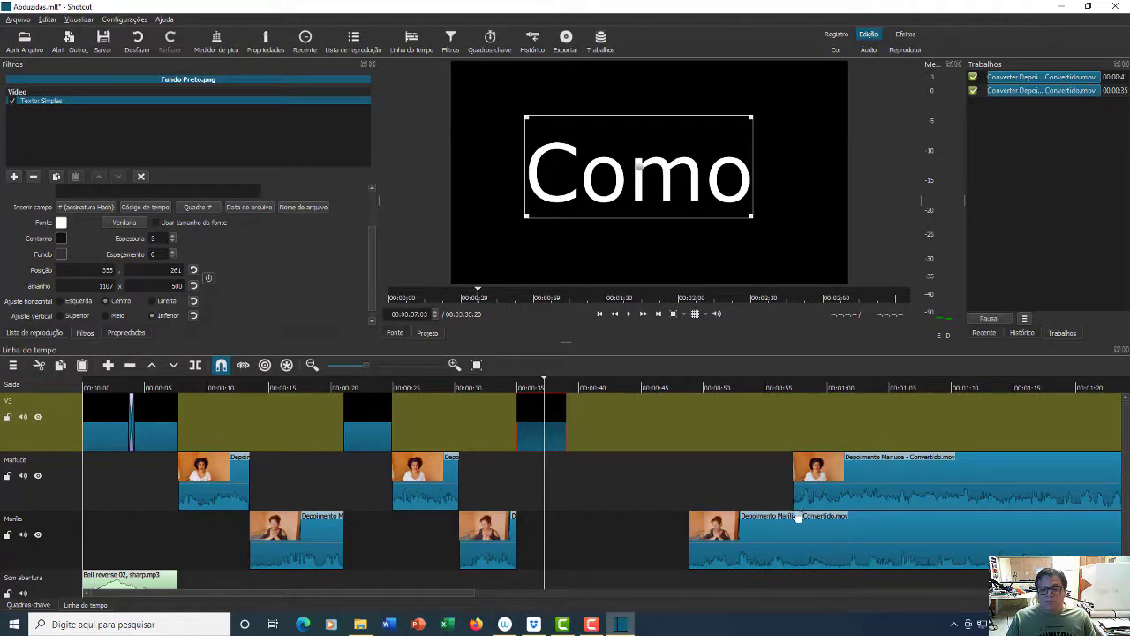
Move the lower track's long clip directly after the "Como" card and the upper track's long clip just past the lower clip's end
{"action": "left_click_drag", "start_coordinate": [776, 533], "coordinate": [647, 536]}
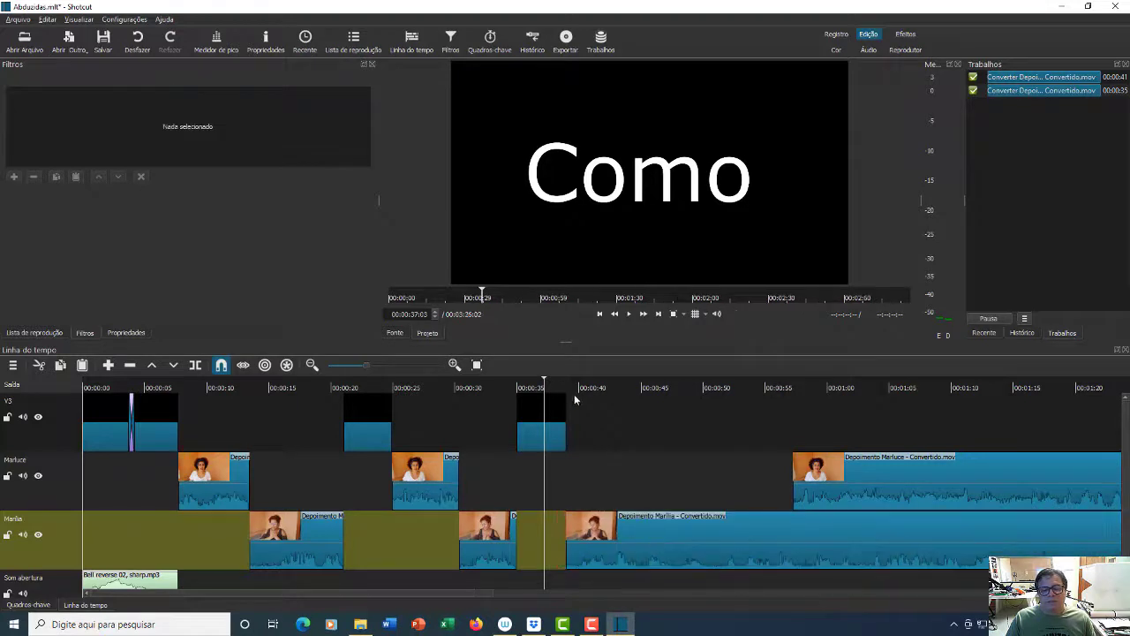
{"action": "left_click", "coordinate": [569, 385]}
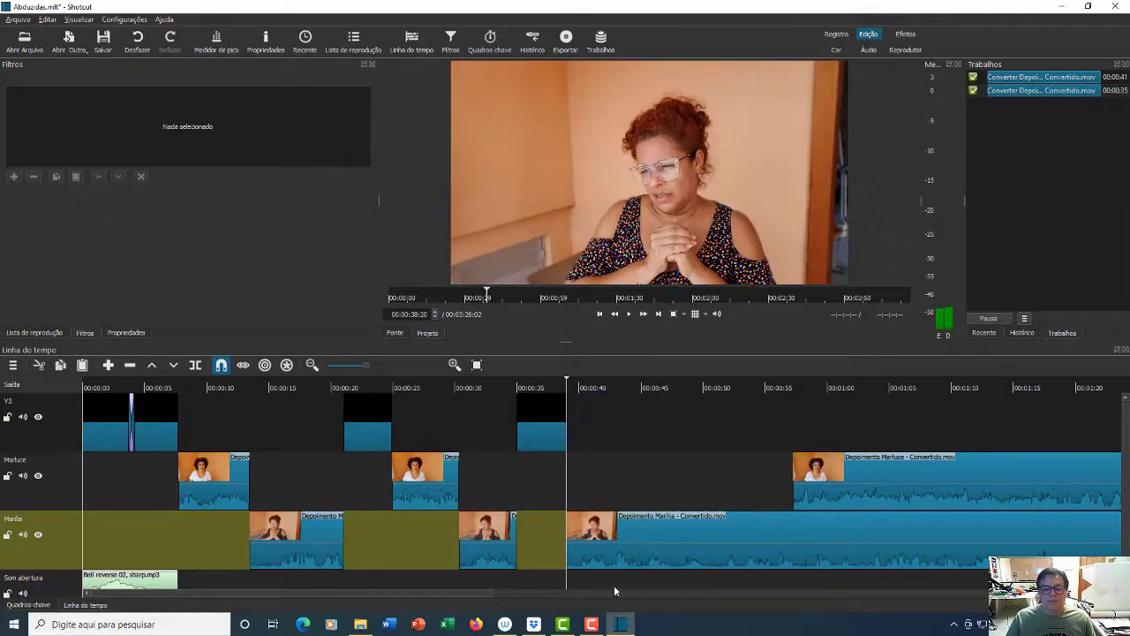
{"action": "left_click_drag", "start_coordinate": [468, 596], "coordinate": [615, 628]}
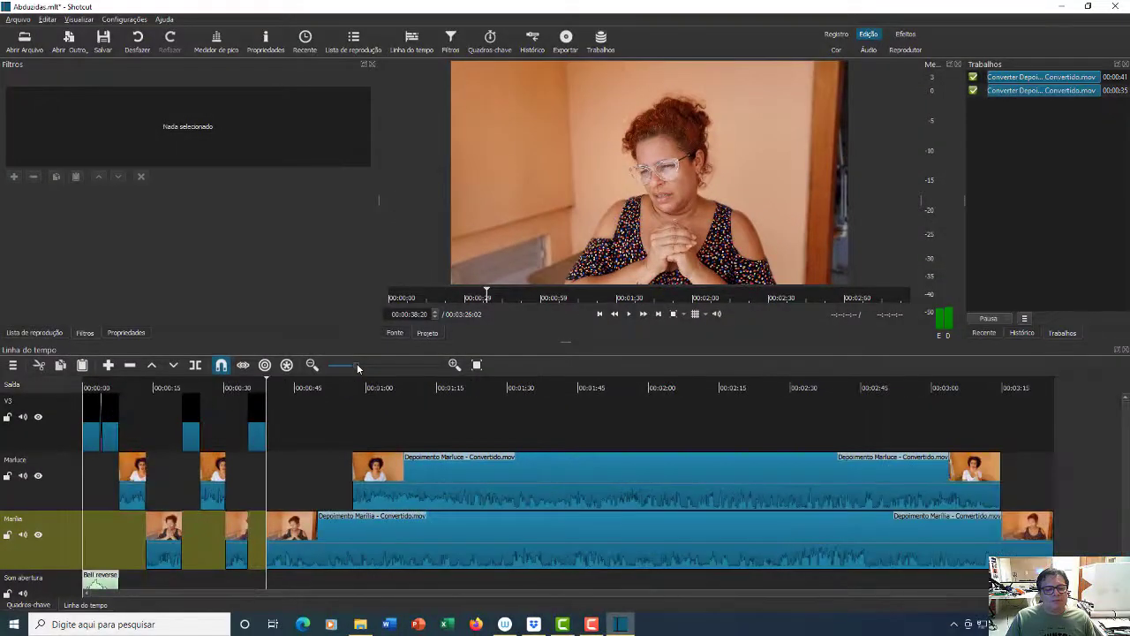
{"action": "left_click_drag", "start_coordinate": [357, 365], "coordinate": [352, 367]}
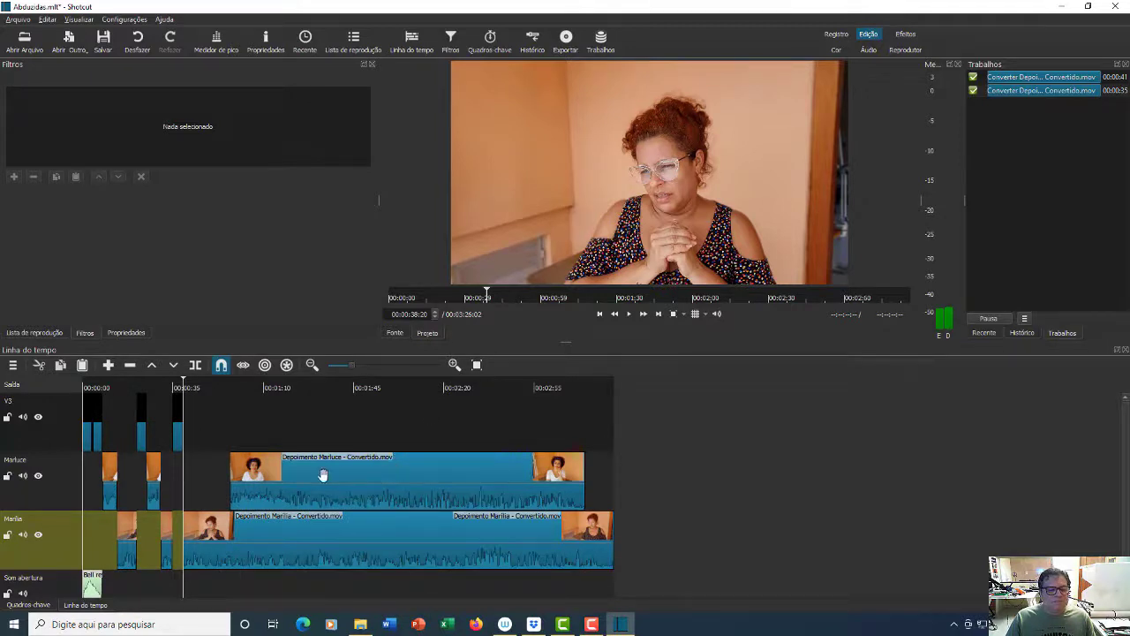
{"action": "left_click_drag", "start_coordinate": [380, 475], "coordinate": [764, 472]}
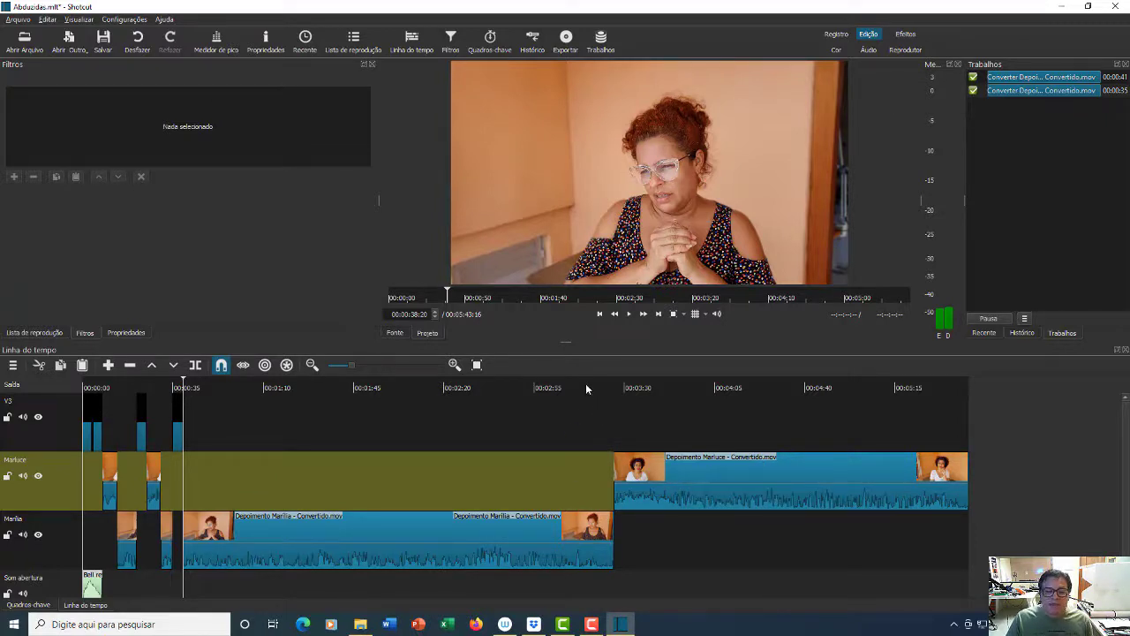
{"action": "left_click", "coordinate": [705, 476]}
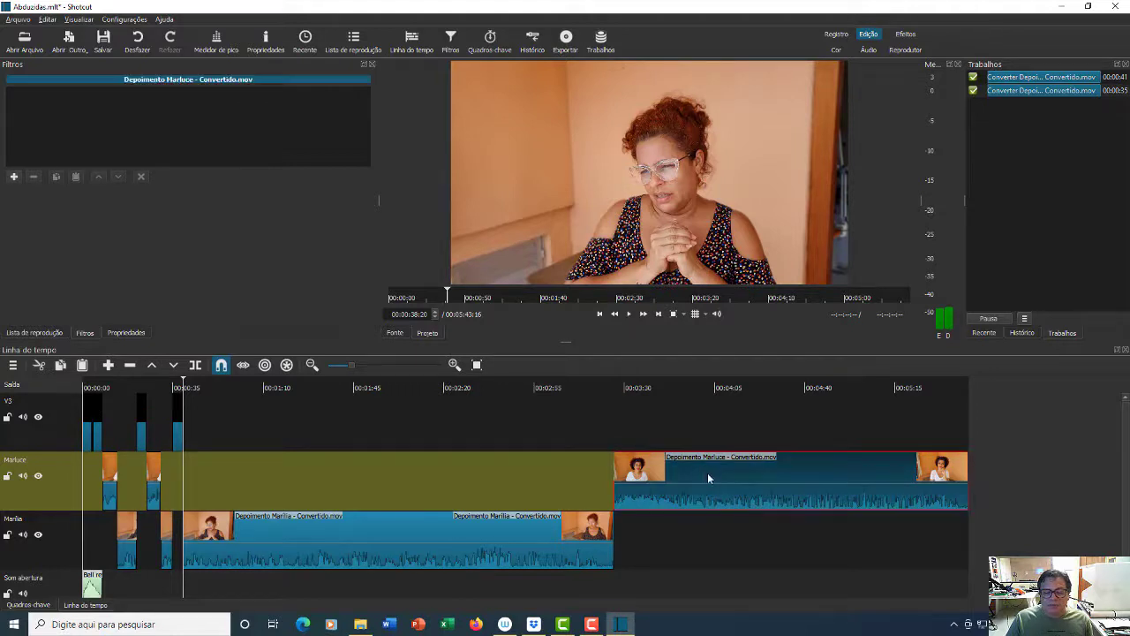
{"action": "left_click_drag", "start_coordinate": [707, 472], "coordinate": [719, 471]}
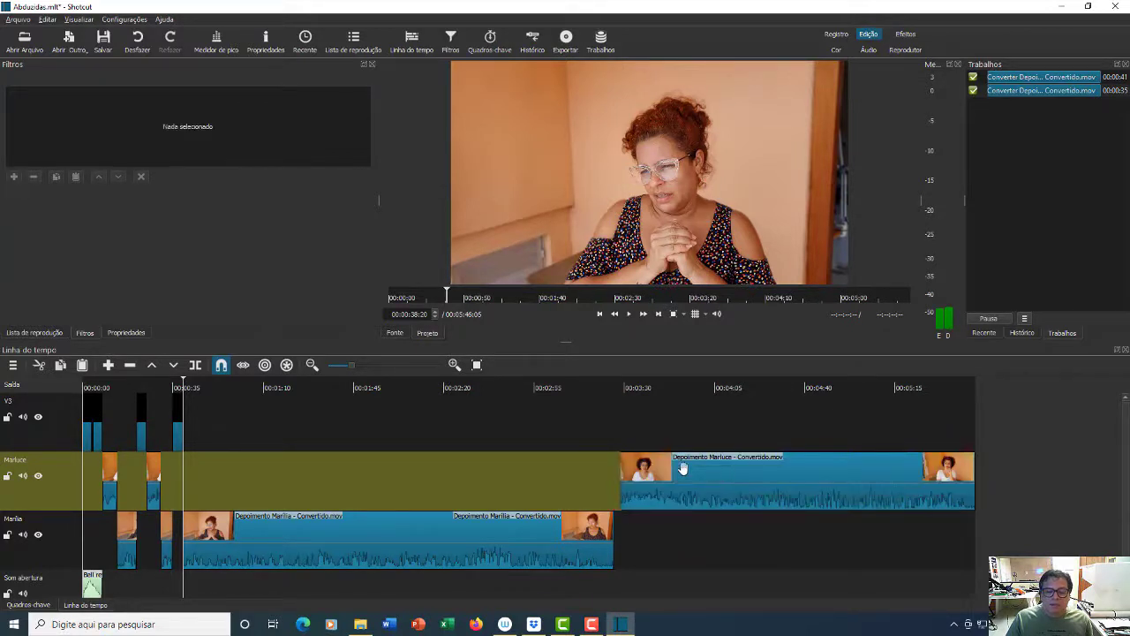
Play the end of the lower track's long testimonial and split it where the speech finishes, at 00:03:19:04
{"action": "left_click", "coordinate": [584, 386]}
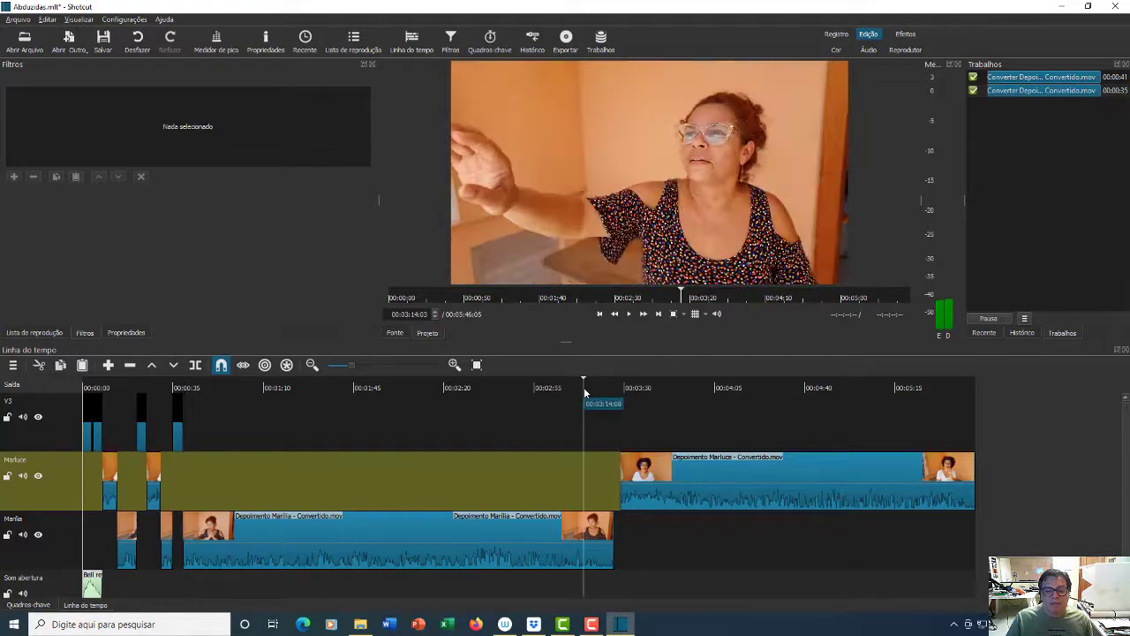
{"action": "mouse_move", "coordinate": [585, 380]}
{"action": "left_mouse_down"}
{"action": "mouse_move", "coordinate": [598, 377]}
{"action": "mouse_move", "coordinate": [581, 385]}
{"action": "left_mouse_up"}
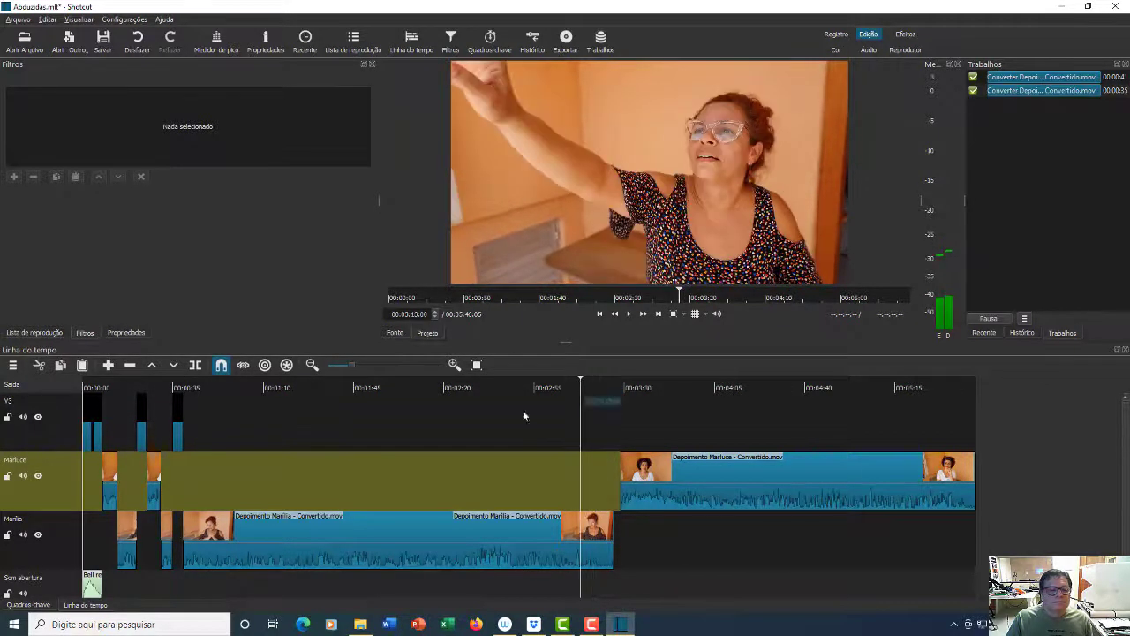
{"action": "left_click", "coordinate": [629, 315]}
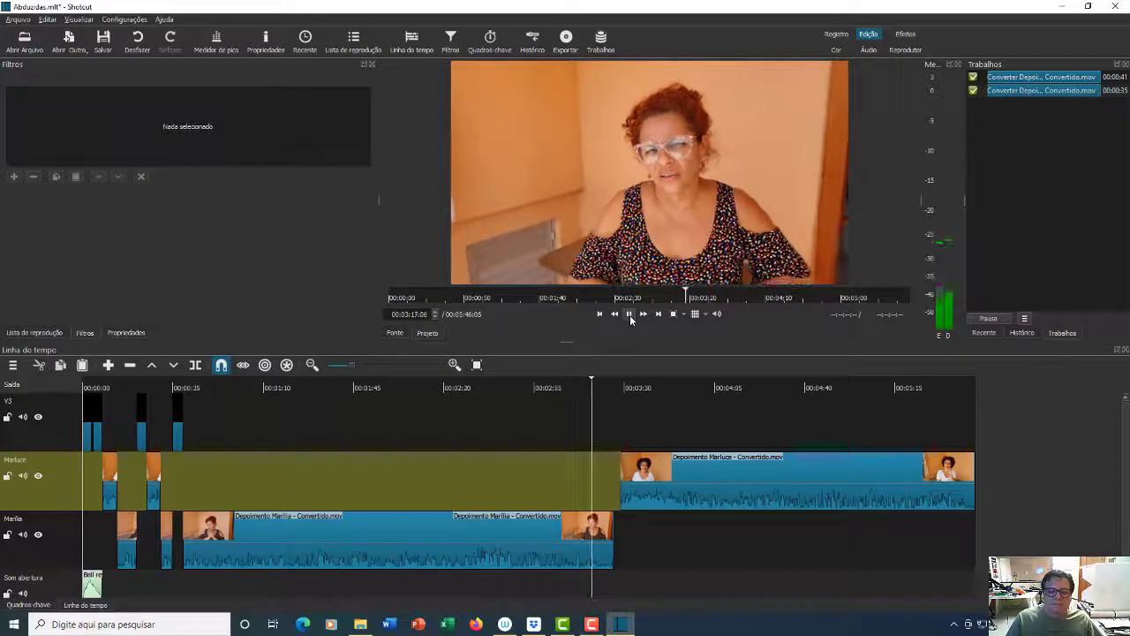
{"action": "left_click", "coordinate": [630, 315]}
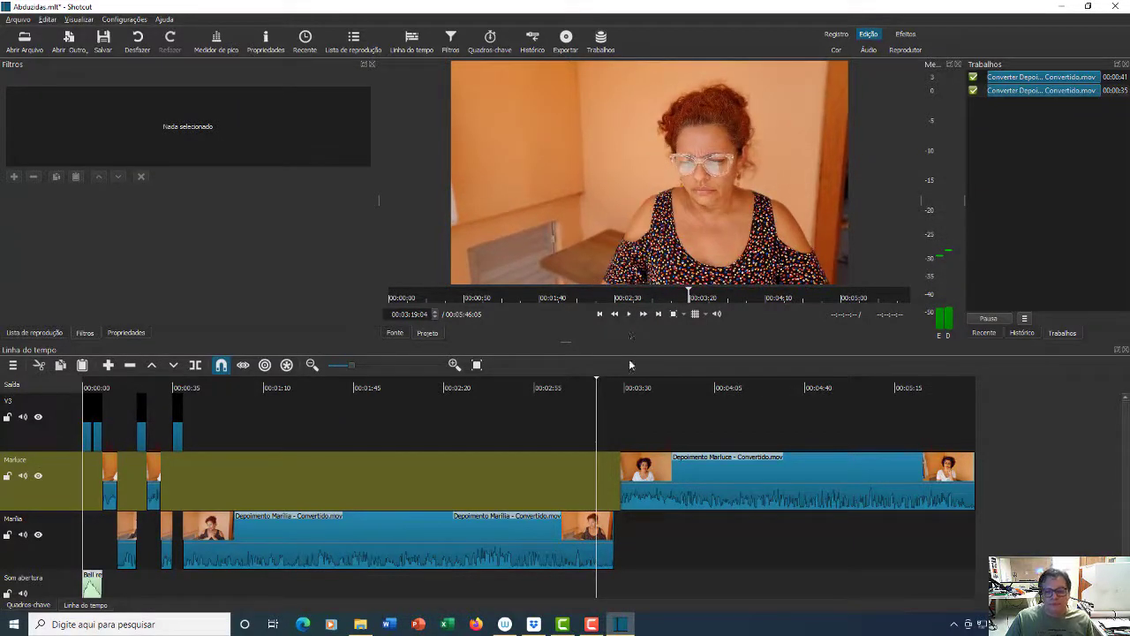
{"action": "left_click", "coordinate": [598, 552]}
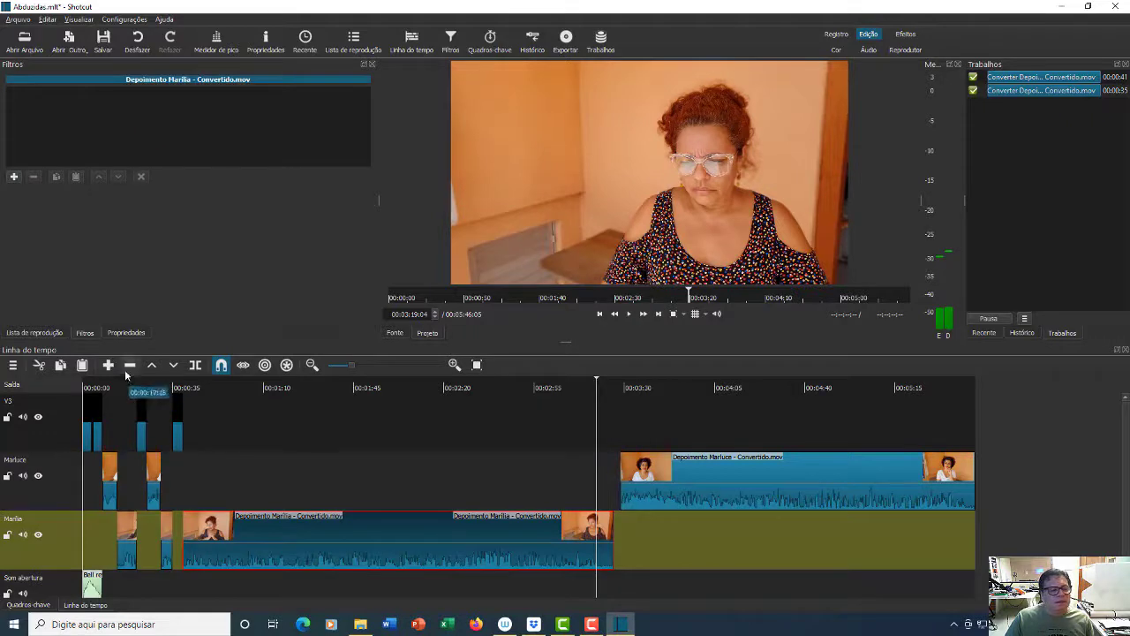
{"action": "left_click", "coordinate": [200, 368]}
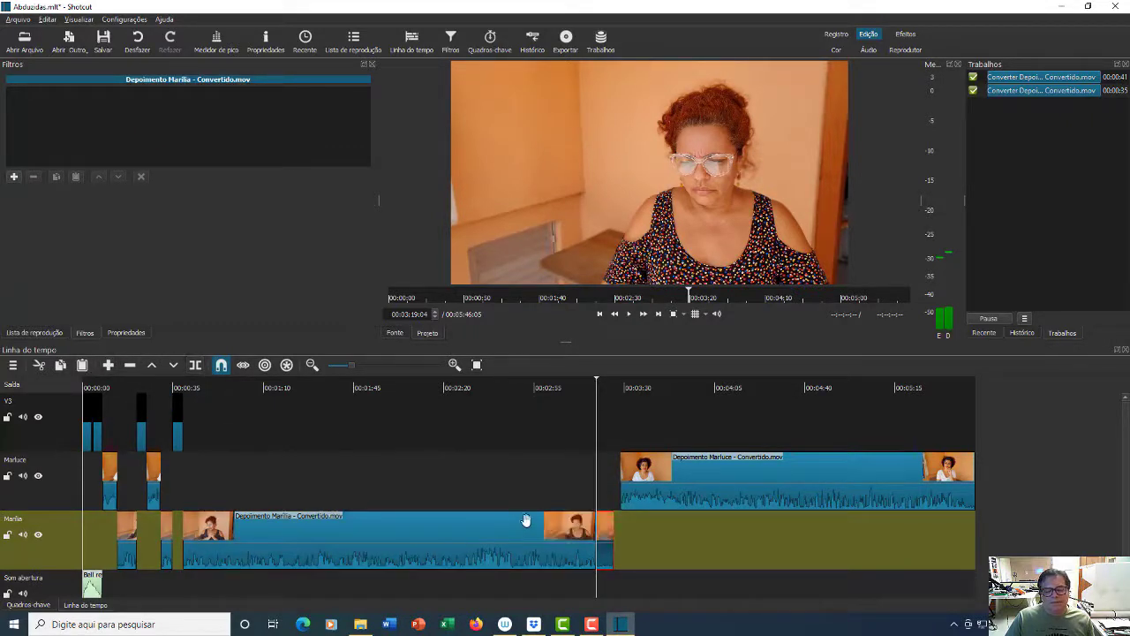
Remove the split-off tail of the lower testimonial and move the upper track's long clip directly against the remaining piece's end
{"action": "left_click", "coordinate": [605, 535]}
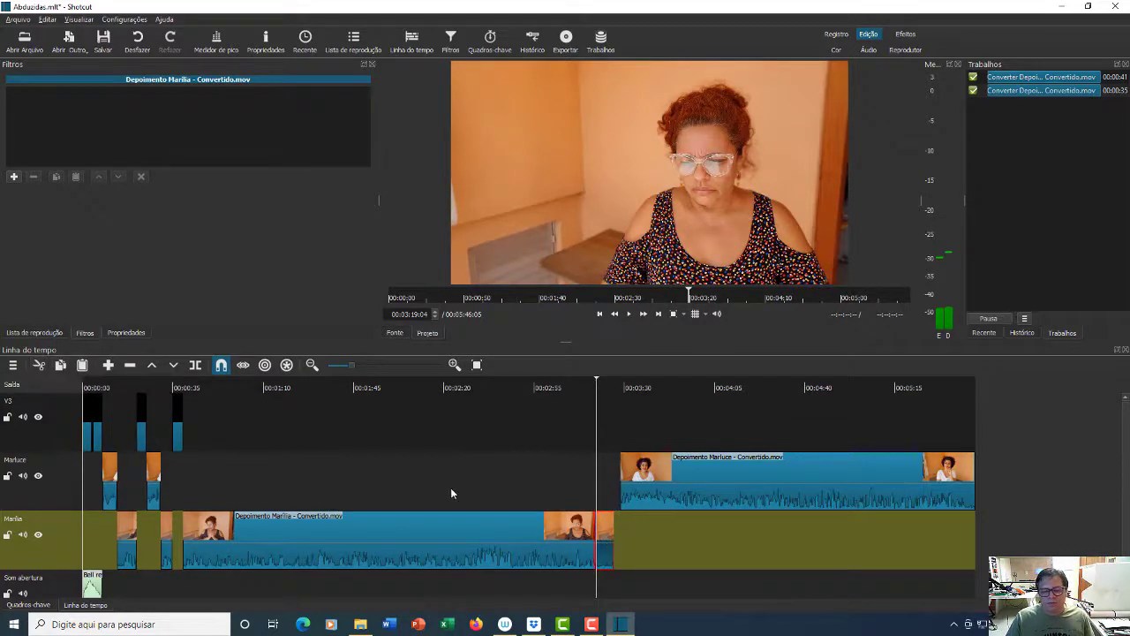
{"action": "left_click", "coordinate": [39, 366]}
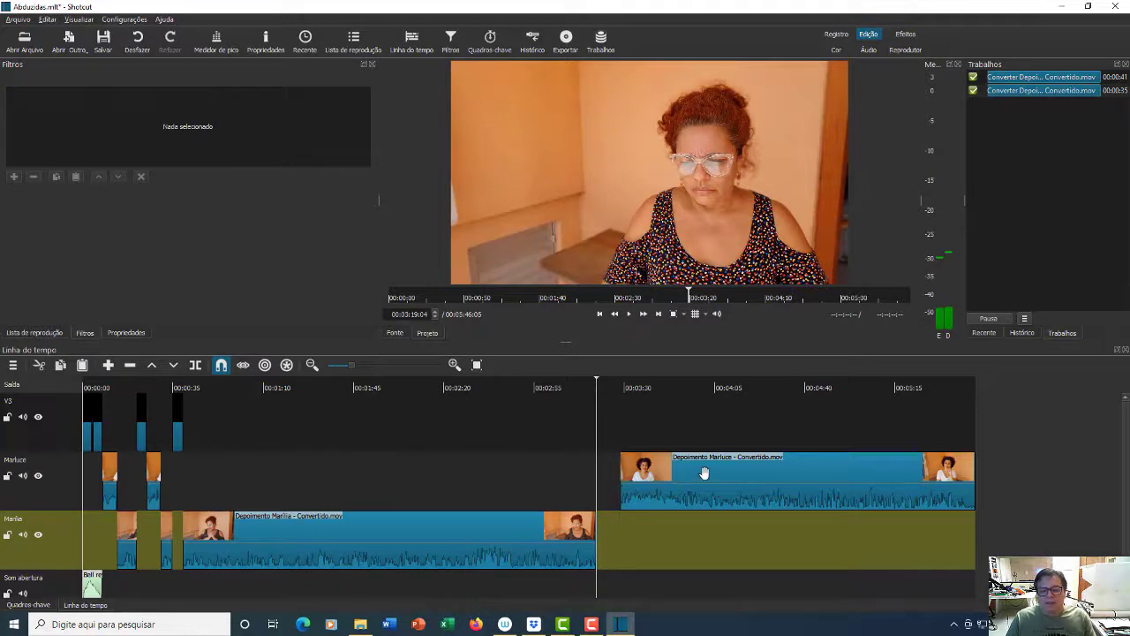
{"action": "left_click_drag", "start_coordinate": [692, 472], "coordinate": [672, 478]}
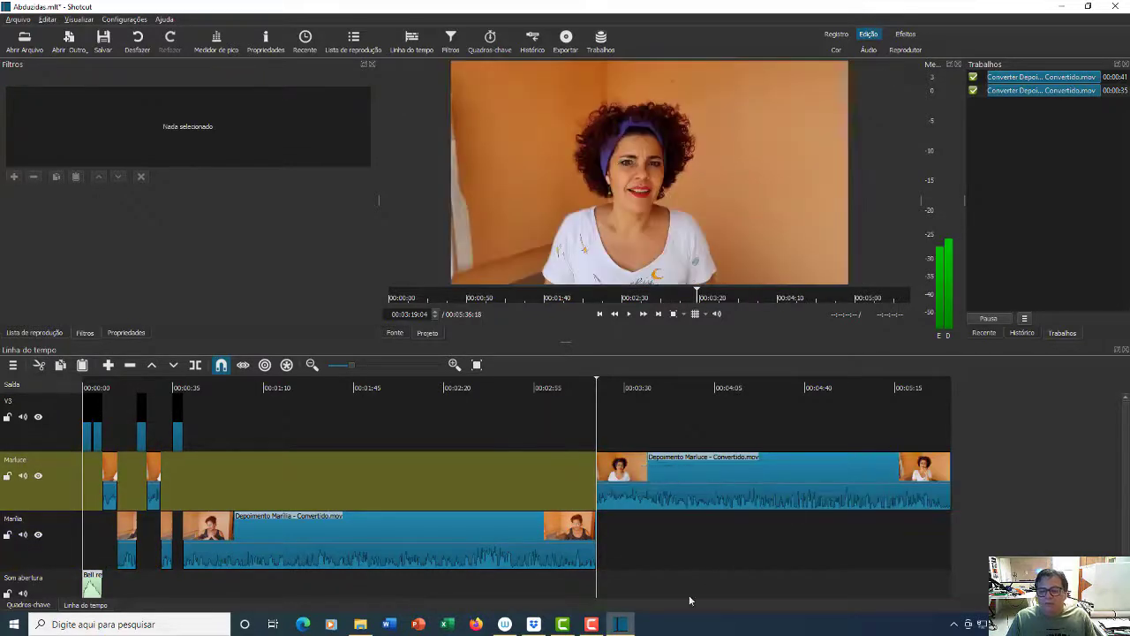
Play the end of the upper track's last long testimonial and trim off everything after 00:05:34:08
{"action": "left_click", "coordinate": [935, 430]}
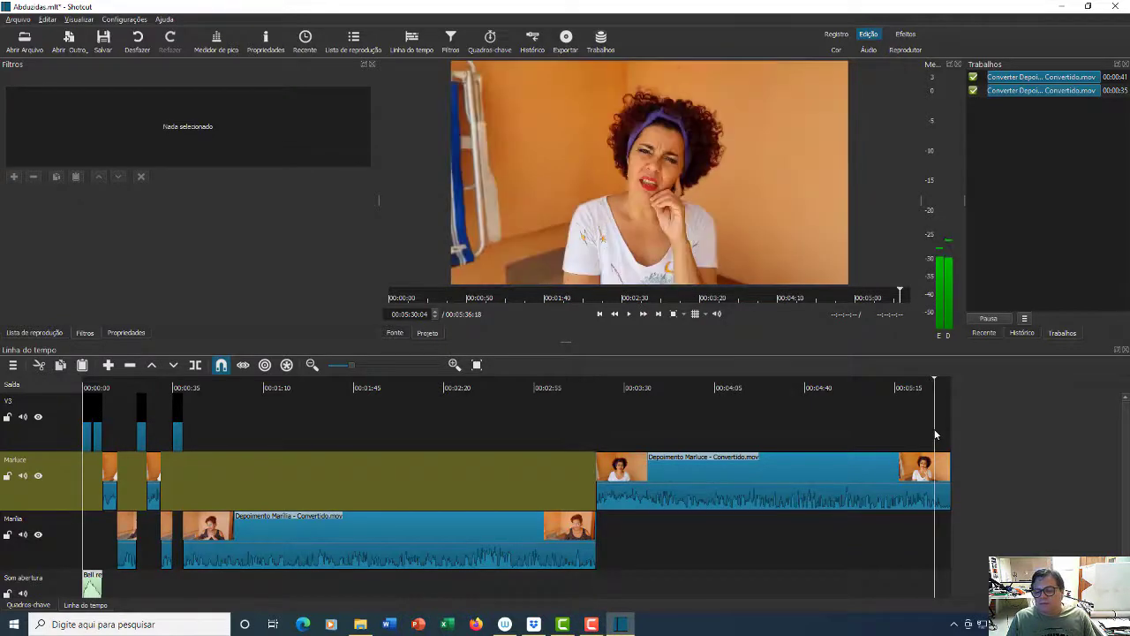
{"action": "left_click", "coordinate": [629, 314]}
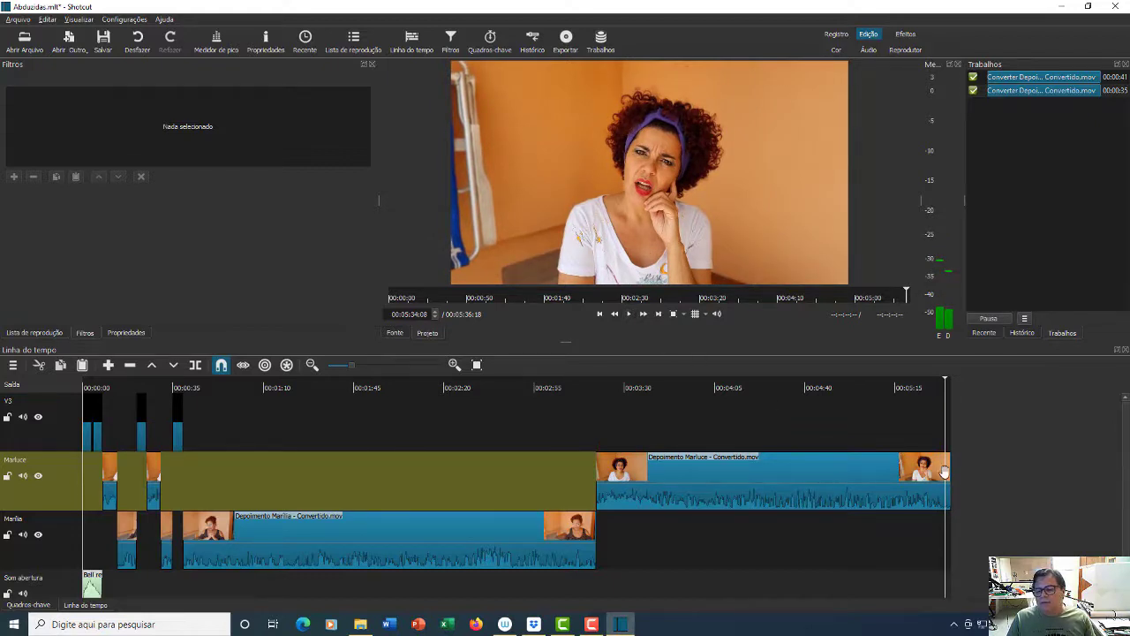
{"action": "left_click", "coordinate": [942, 472]}
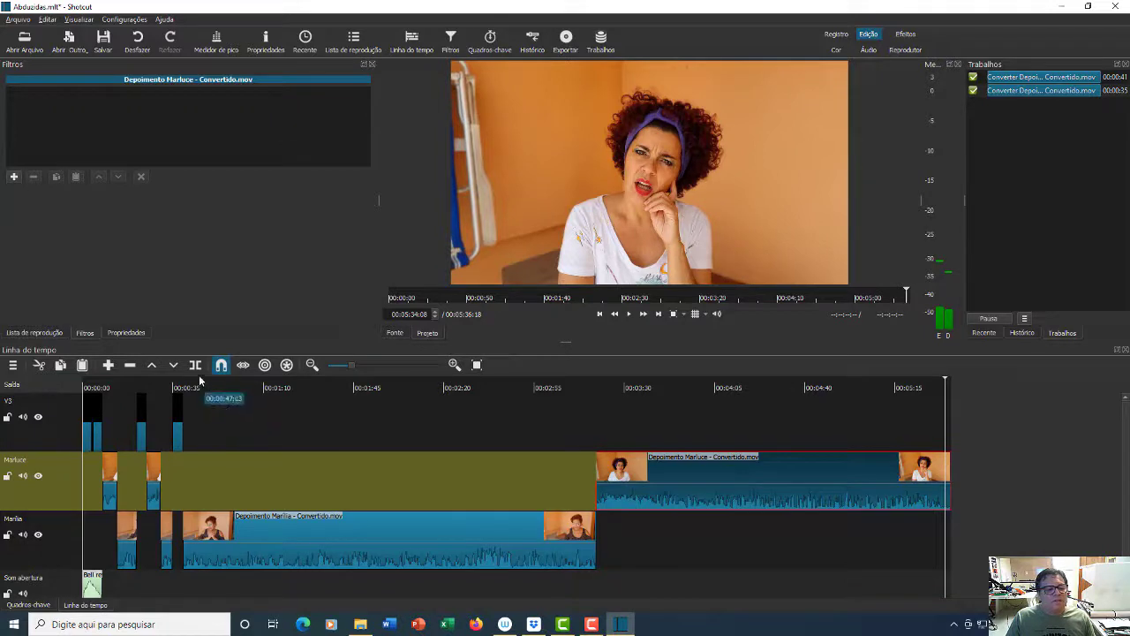
{"action": "key", "text": "s"}
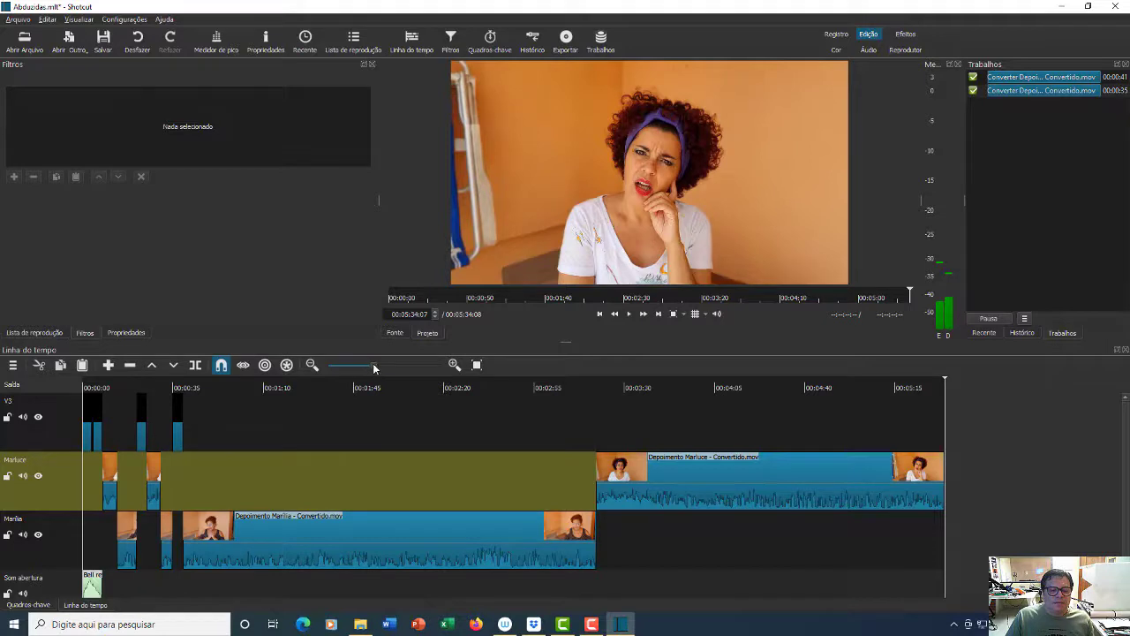
Return to the beginning of the enlarged timeline and save the project
{"action": "mouse_move", "coordinate": [385, 363]}
{"action": "left_mouse_down"}
{"action": "mouse_move", "coordinate": [376, 364]}
{"action": "mouse_move", "coordinate": [390, 365]}
{"action": "left_mouse_up"}
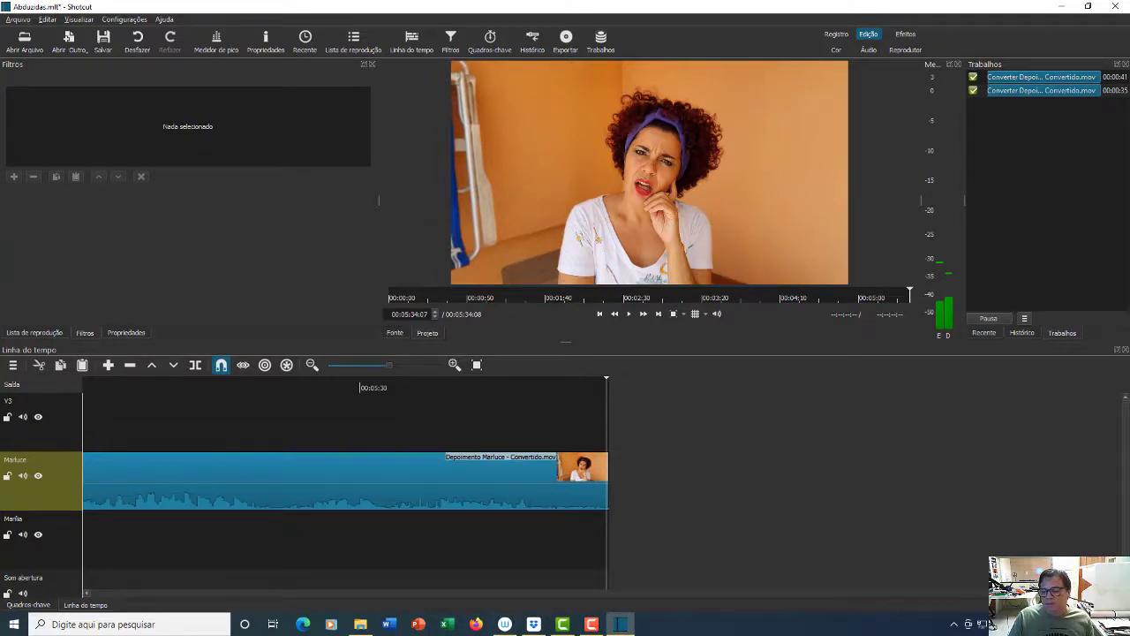
{"action": "left_click_drag", "start_coordinate": [892, 594], "coordinate": [76, 600]}
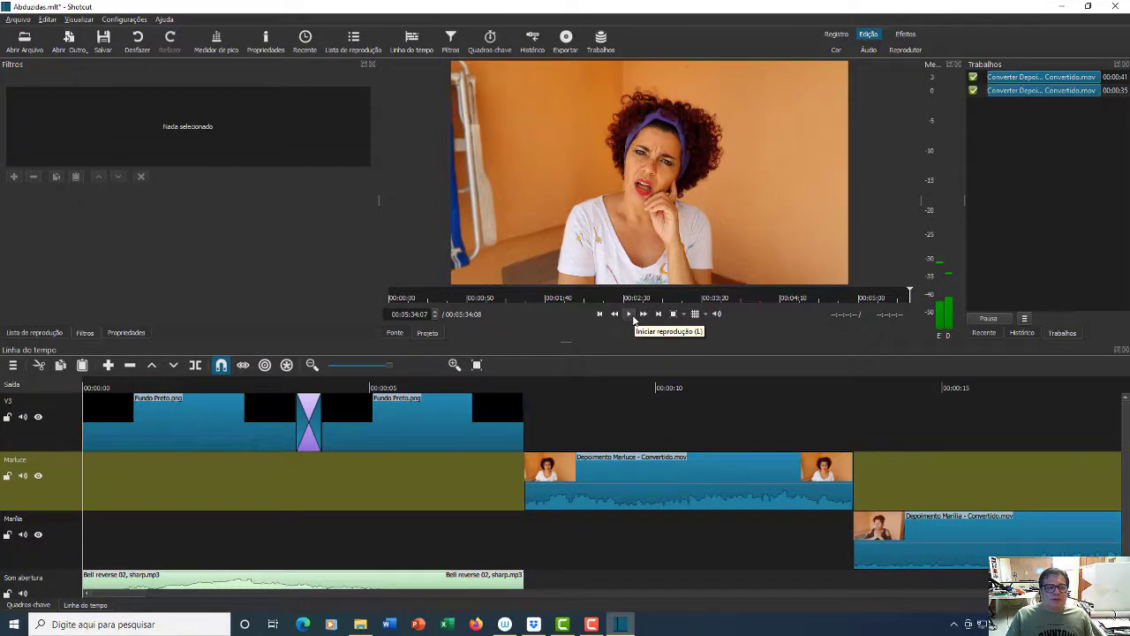
{"action": "left_click", "coordinate": [103, 39]}
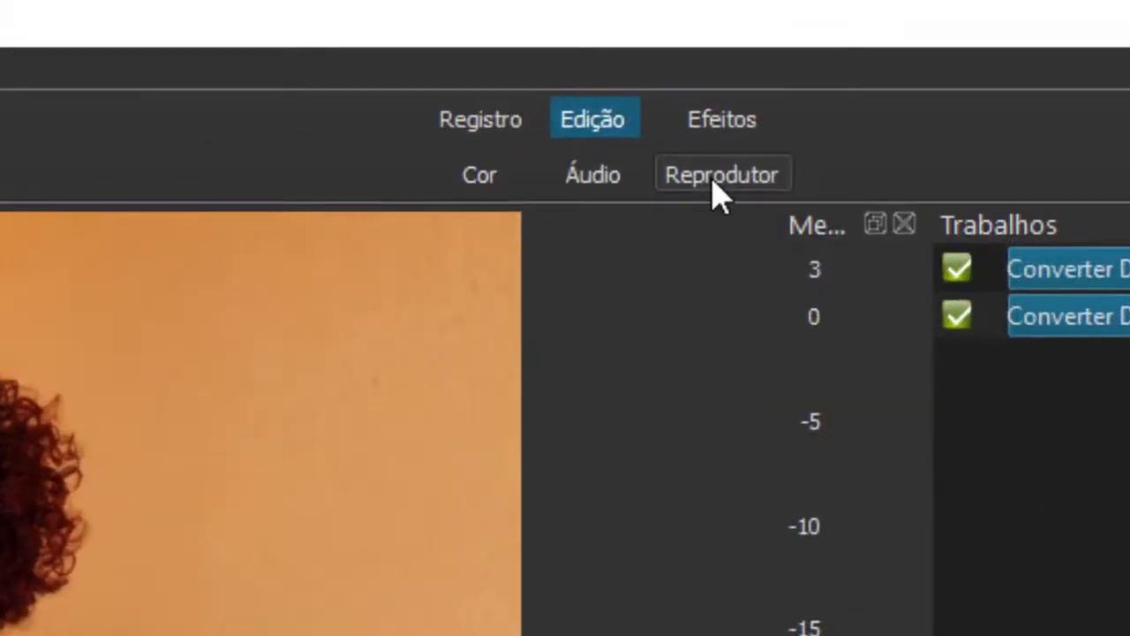
Watch the whole film from the start in the player layout, then return to the editing layout
{"action": "left_click", "coordinate": [718, 181]}
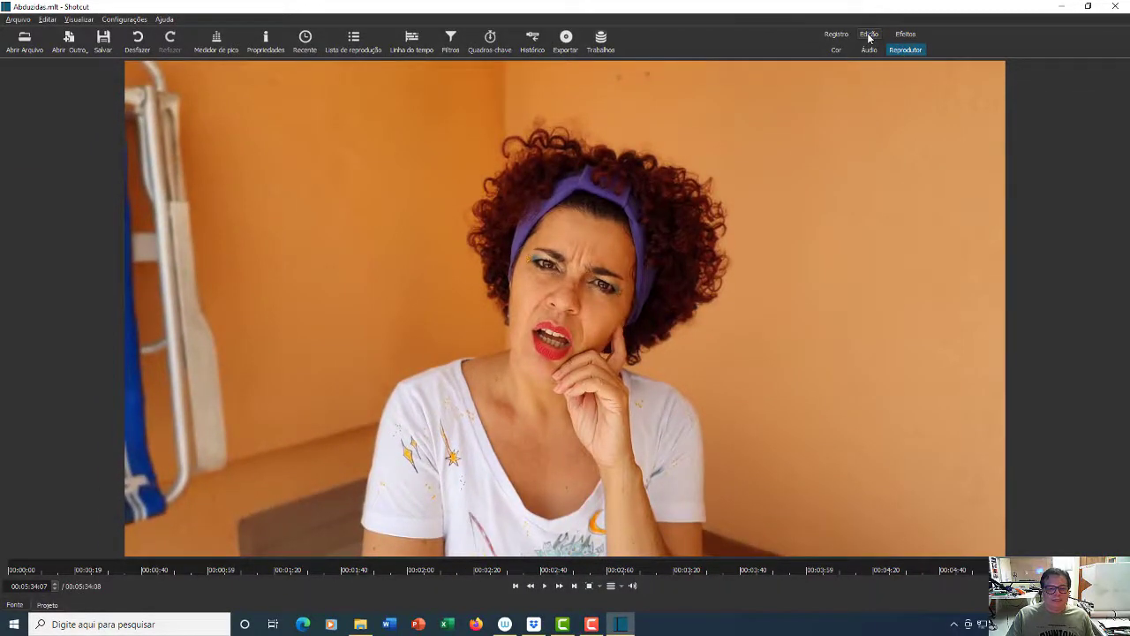
{"action": "left_click", "coordinate": [870, 34]}
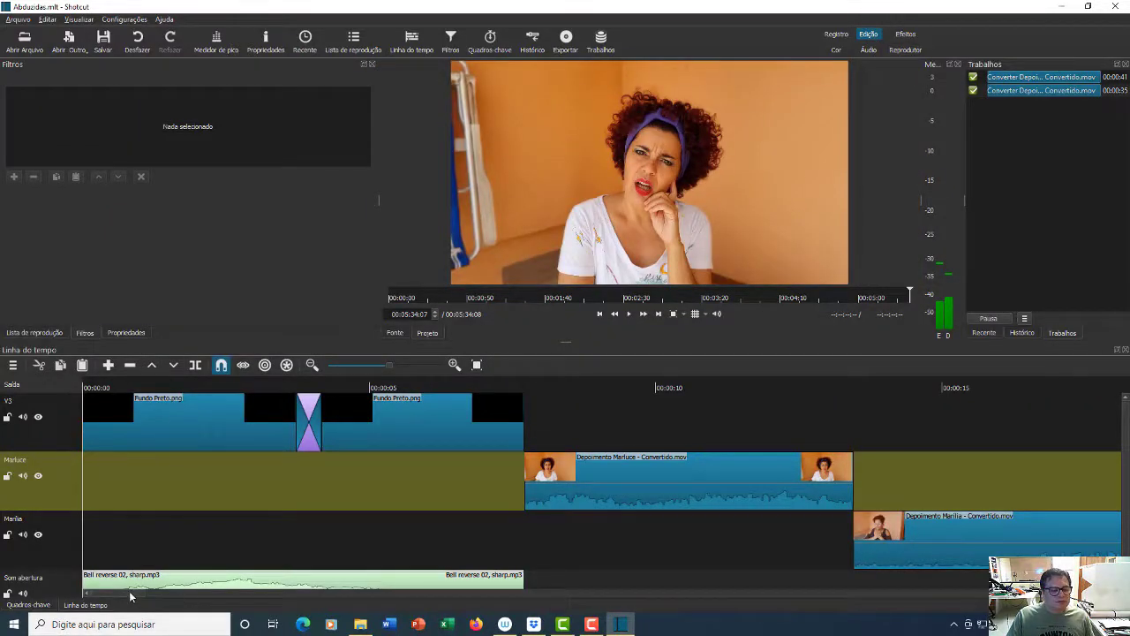
{"action": "left_click", "coordinate": [88, 386]}
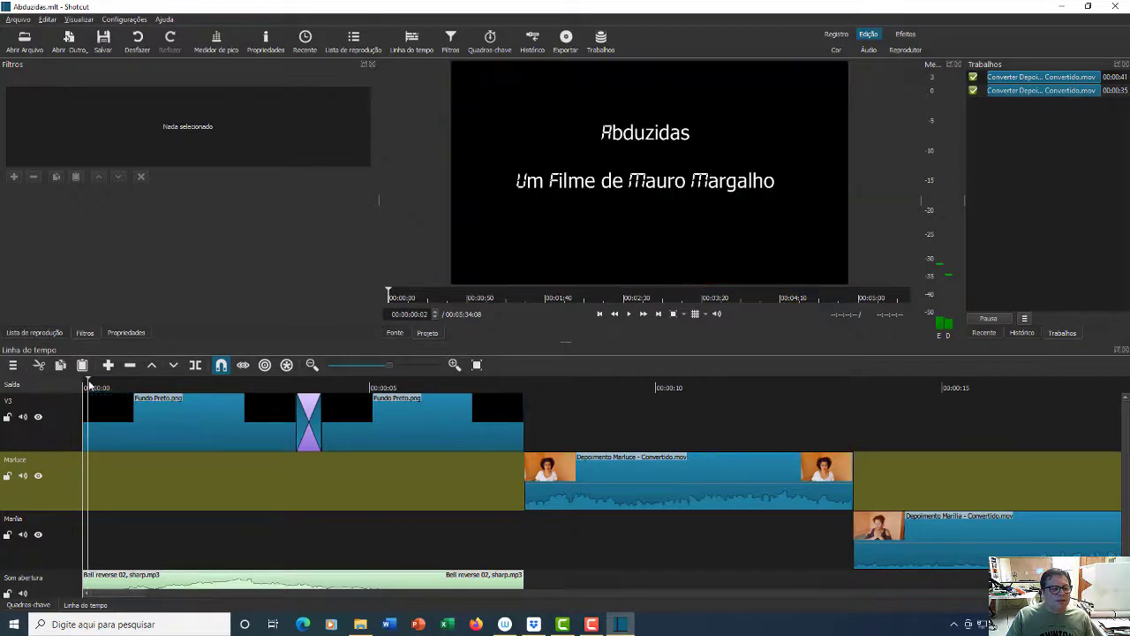
{"action": "left_click_drag", "start_coordinate": [89, 381], "coordinate": [68, 383]}
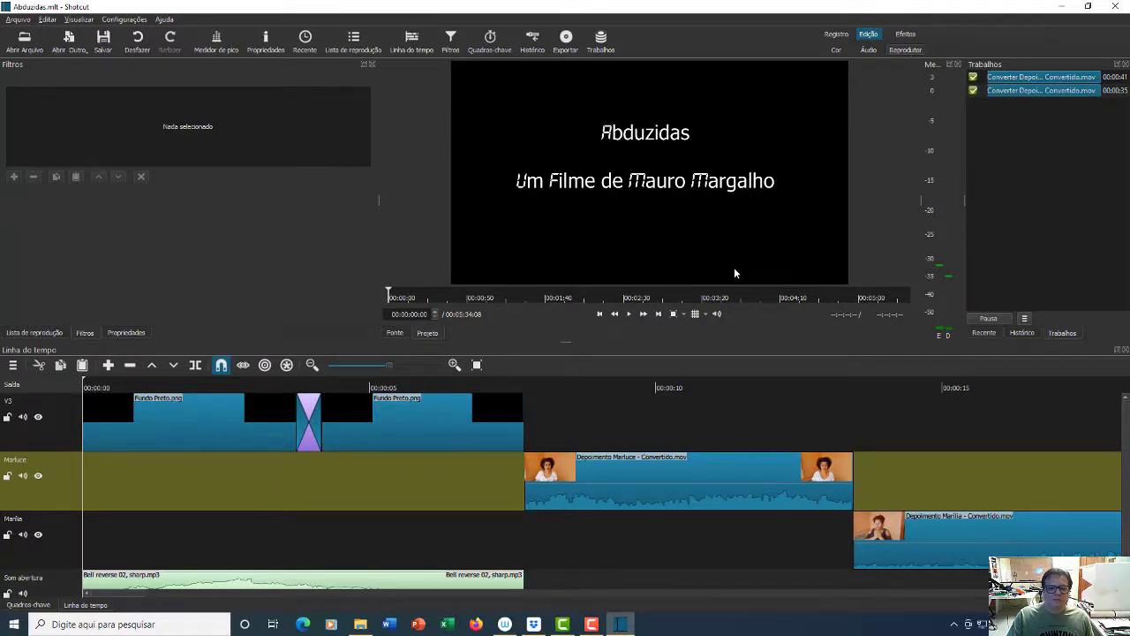
{"action": "key", "text": "ctrl+alt+6"}
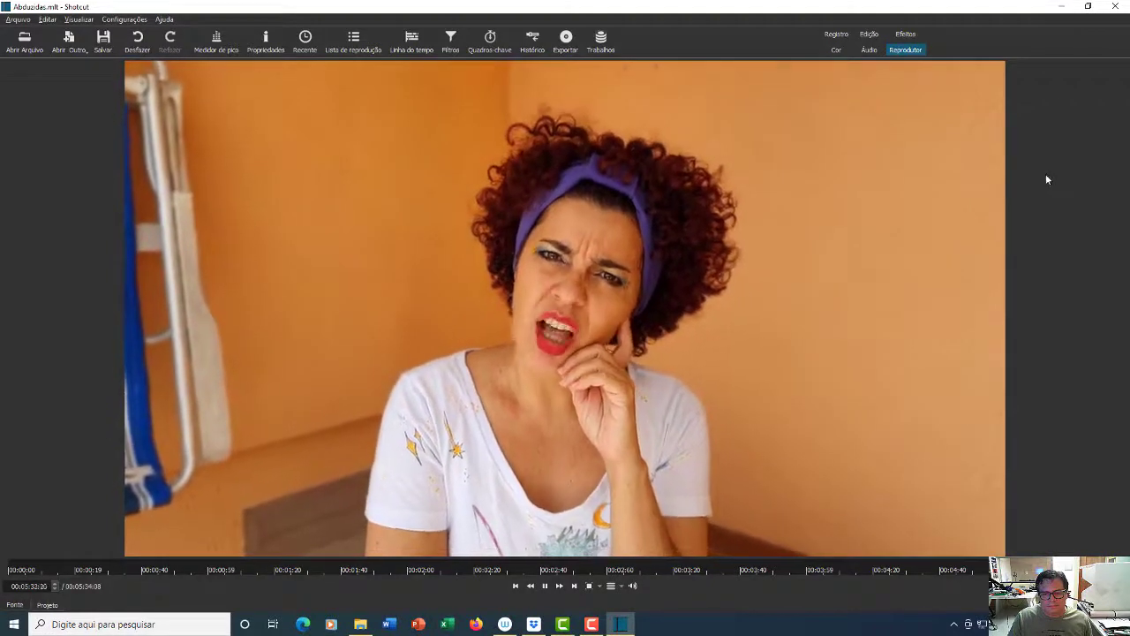
{"action": "left_click", "coordinate": [870, 34]}
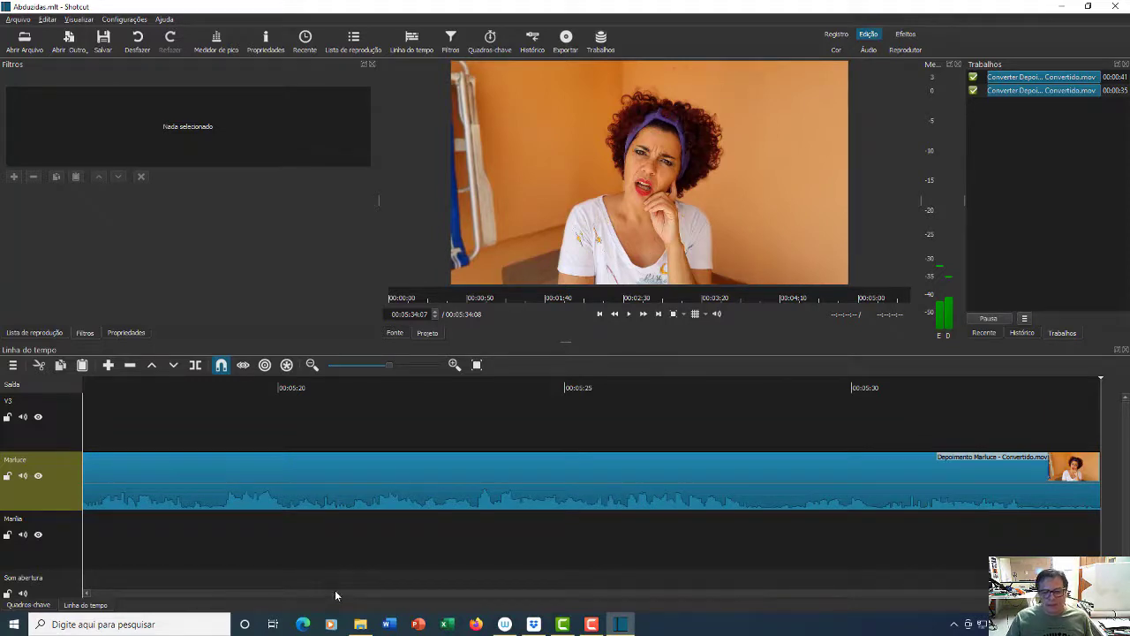
Place the Fundo Preto.png clip on track V3 directly after the end of the last testimonial
{"action": "left_click_drag", "start_coordinate": [389, 363], "coordinate": [375, 362]}
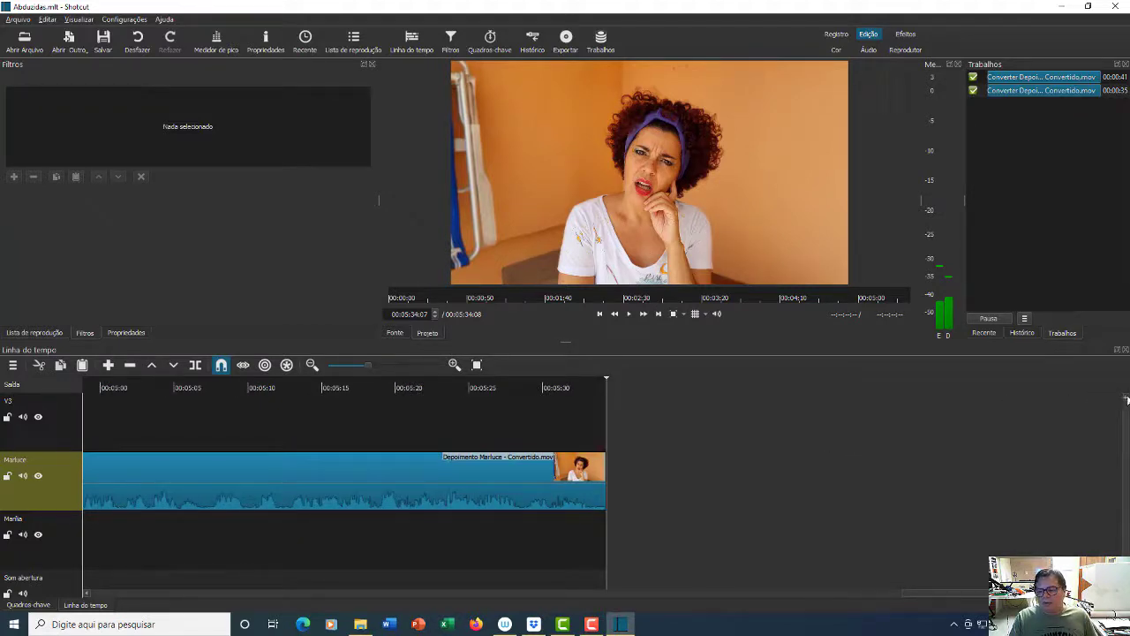
{"action": "left_click", "coordinate": [50, 336]}
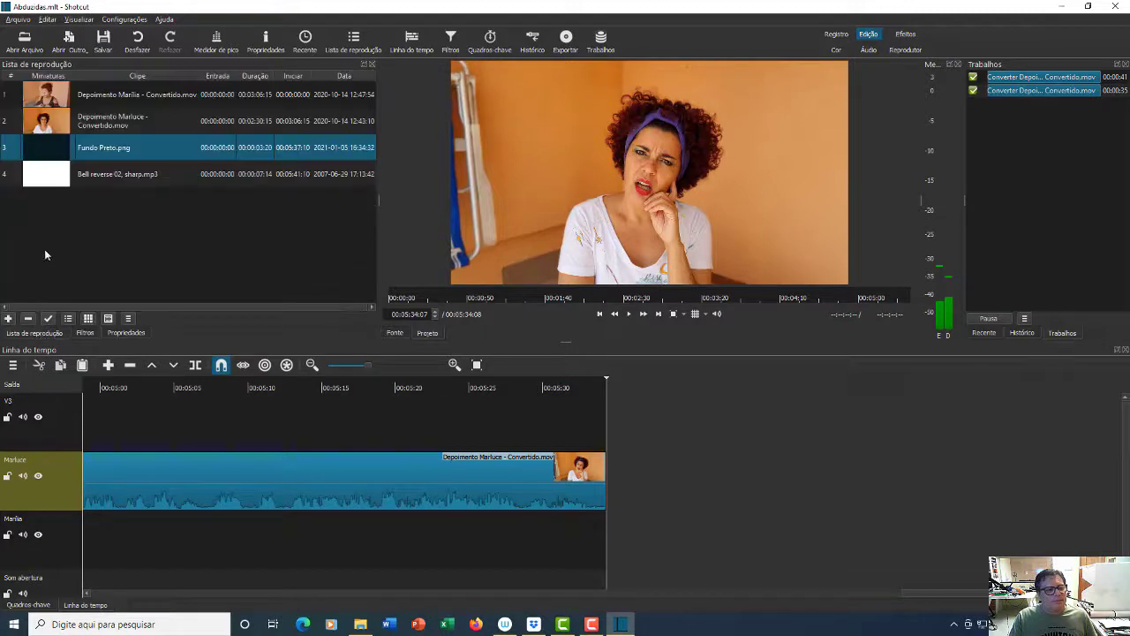
{"action": "left_click_drag", "start_coordinate": [47, 142], "coordinate": [609, 425]}
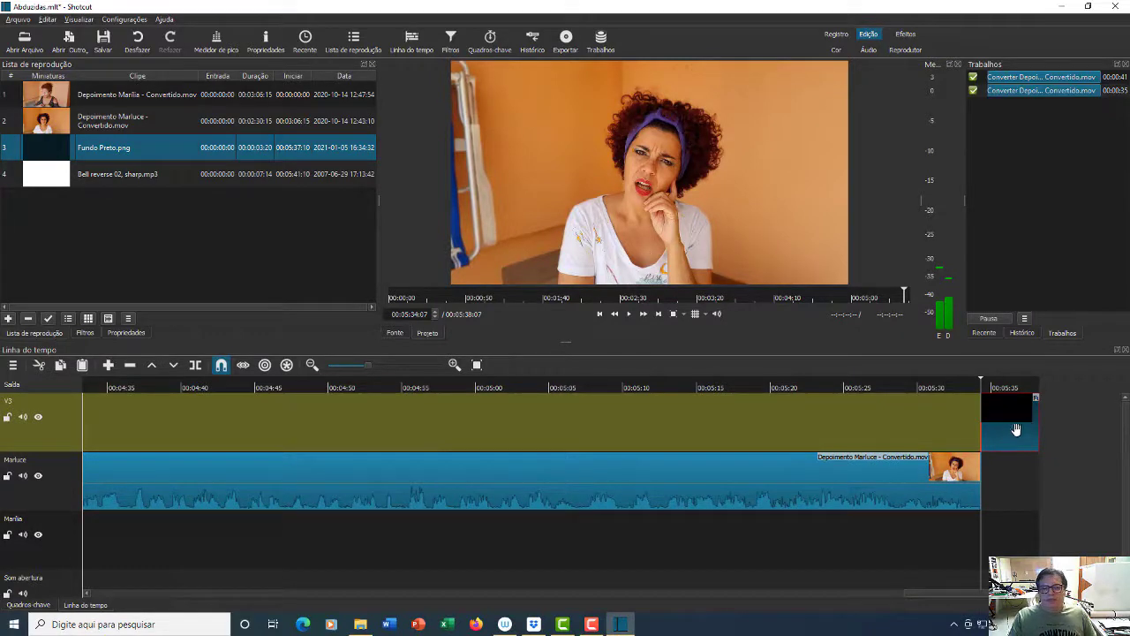
Add a simple text filter (Texto: Simples) to the closing black clip and preview it at 00:05:35:16
{"action": "left_click", "coordinate": [83, 333]}
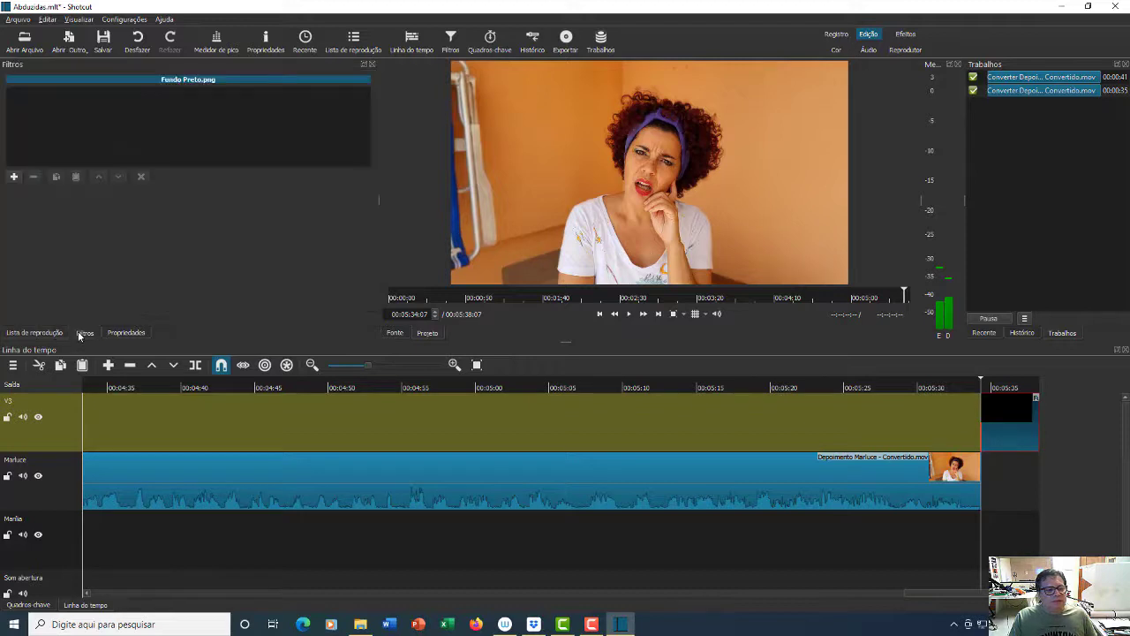
{"action": "left_click", "coordinate": [14, 177]}
{"action": "type", "text": "c"}
{"action": "type", "text": "ext"}
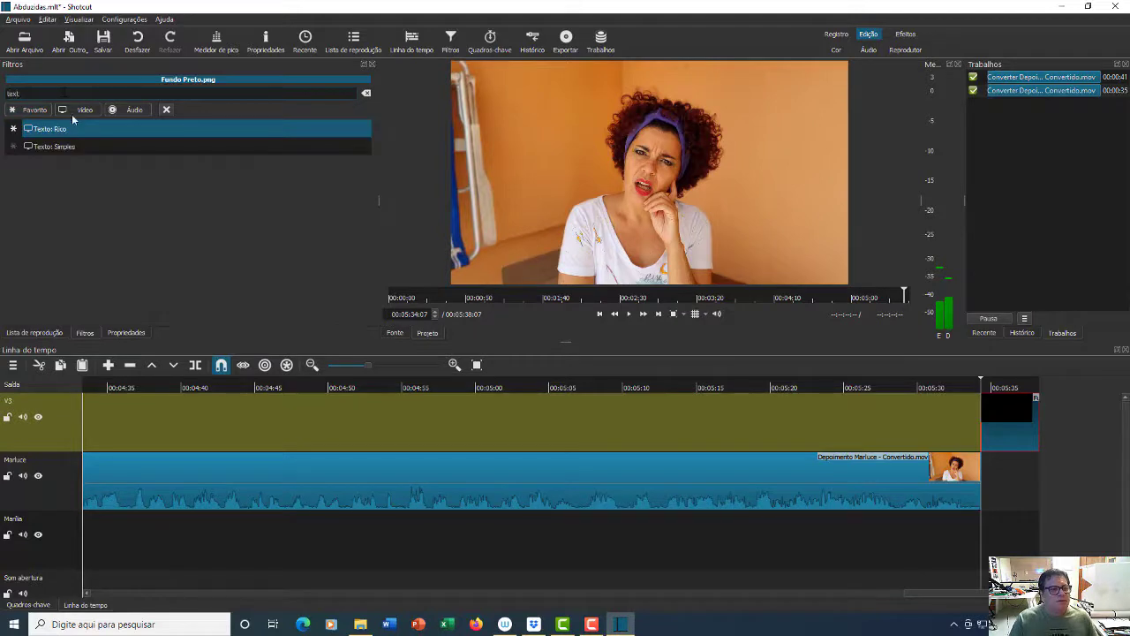
{"action": "left_click", "coordinate": [99, 148]}
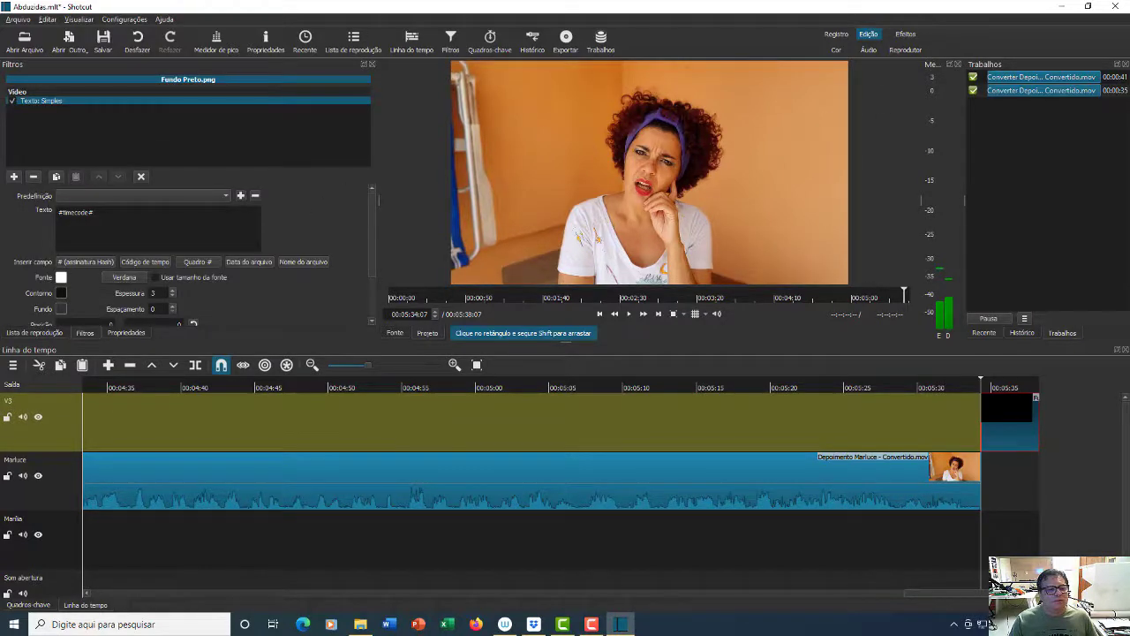
{"action": "left_click", "coordinate": [1001, 387]}
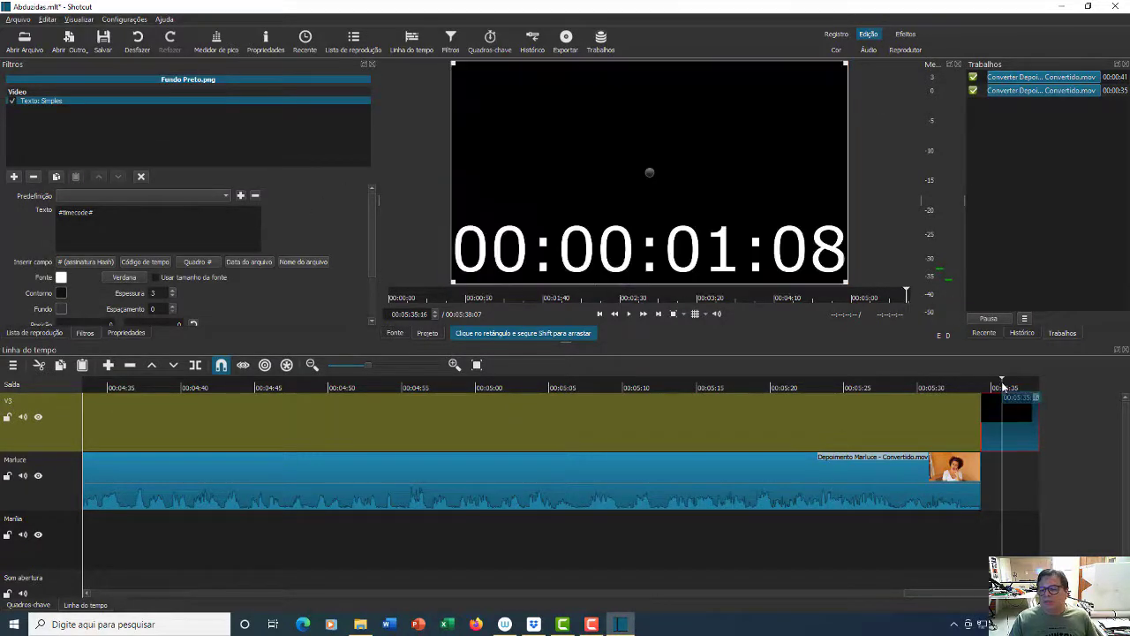
Replace the placeholder timecode text with the heading "Direção" and the director's full name on the line below
{"action": "left_click_drag", "start_coordinate": [97, 213], "coordinate": [4, 203]}
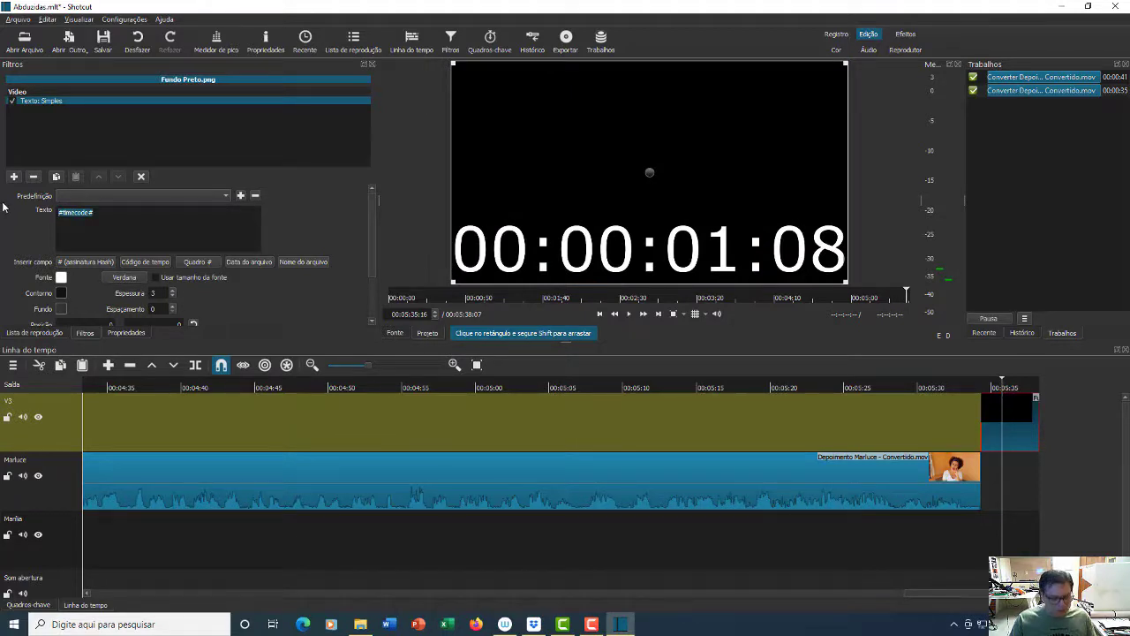
{"action": "type", "text": "Dire"}
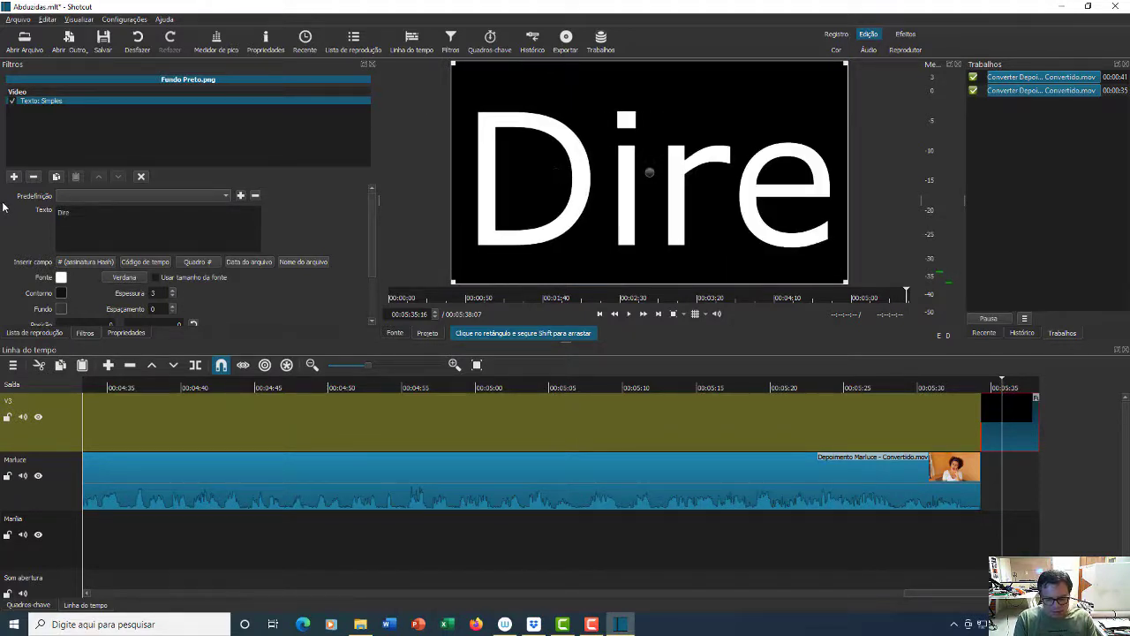
{"action": "type", "text": "ção"}
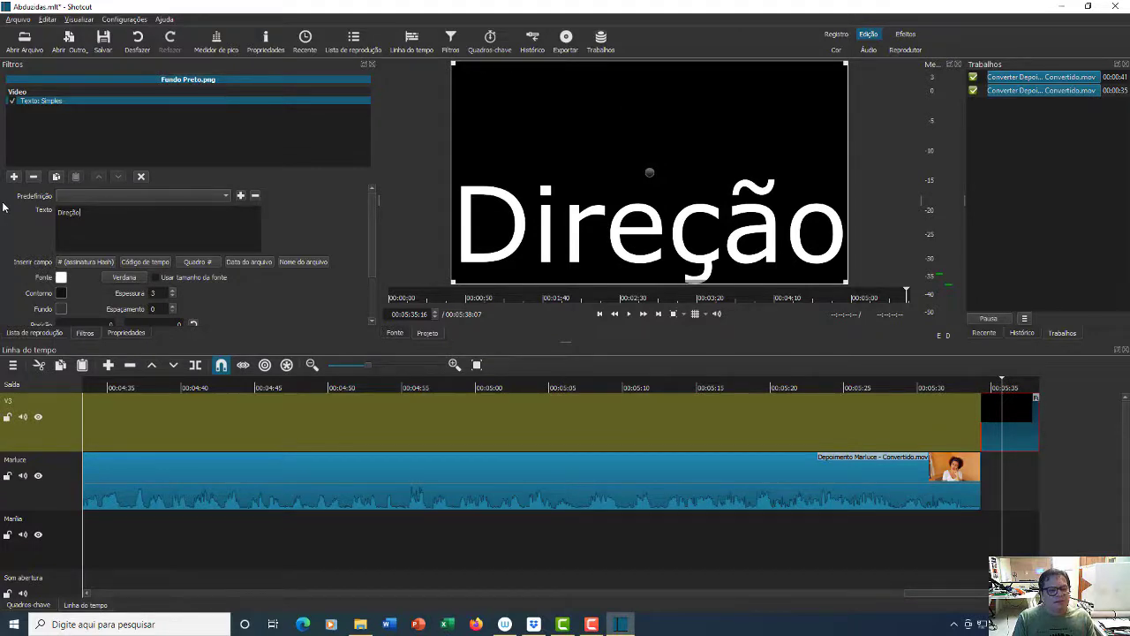
{"action": "key", "text": "Return"}
{"action": "type", "text": "Mauro"}
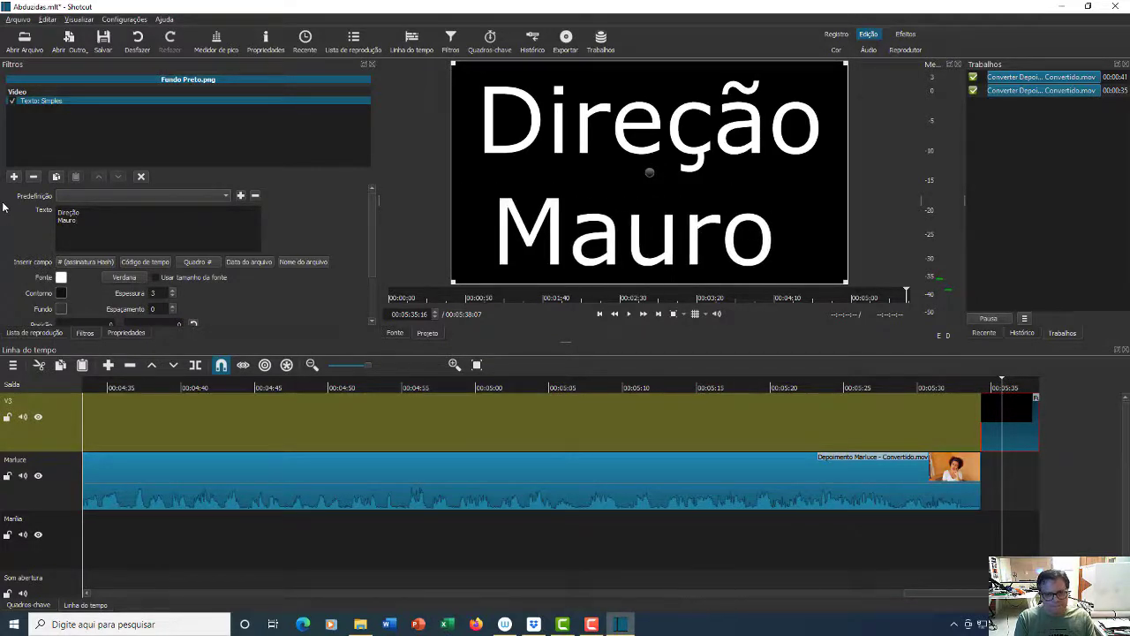
{"action": "type", "text": " Margalho"}
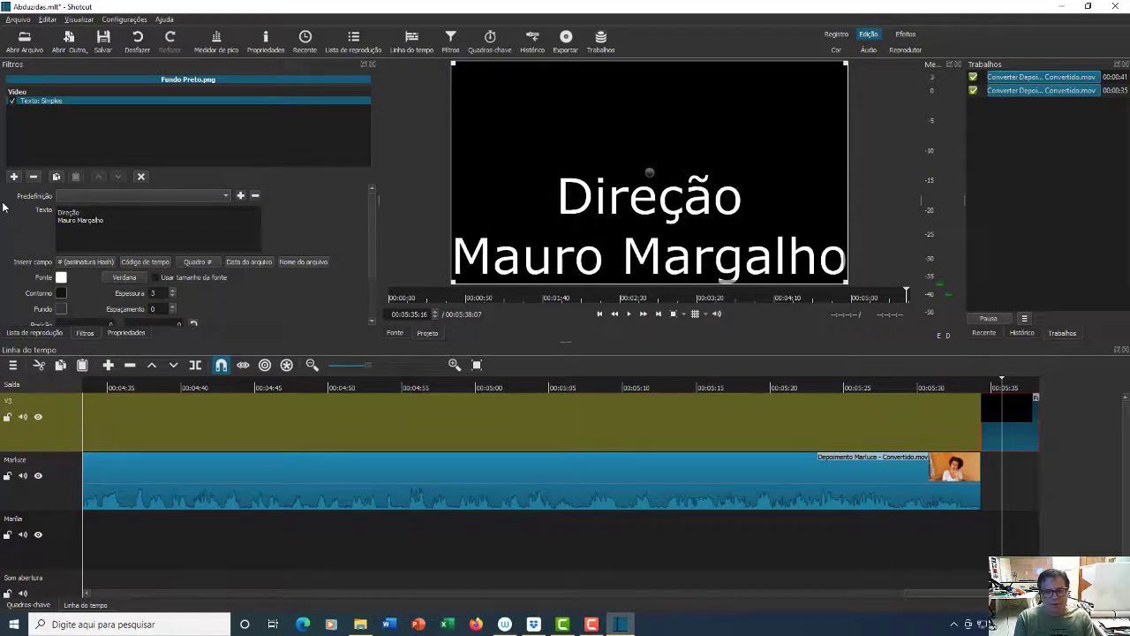
{"action": "type", "text": " Coutinho"}
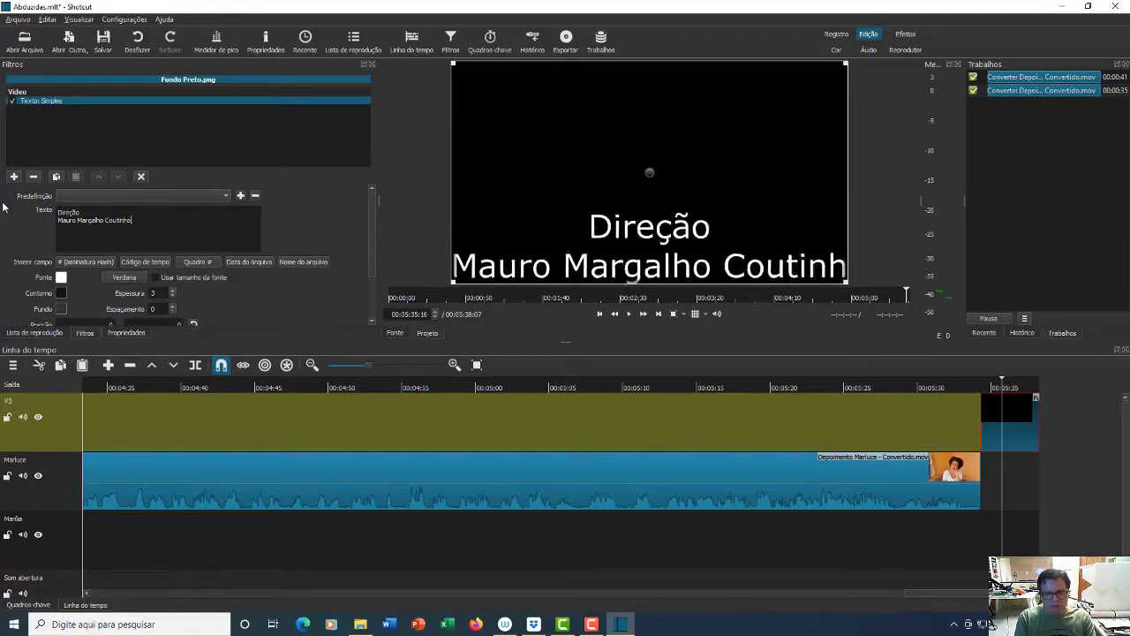
Below a blank line in the credits, add the heading "Partipação" followed by the two participants' first names
{"action": "key", "text": "Return"}
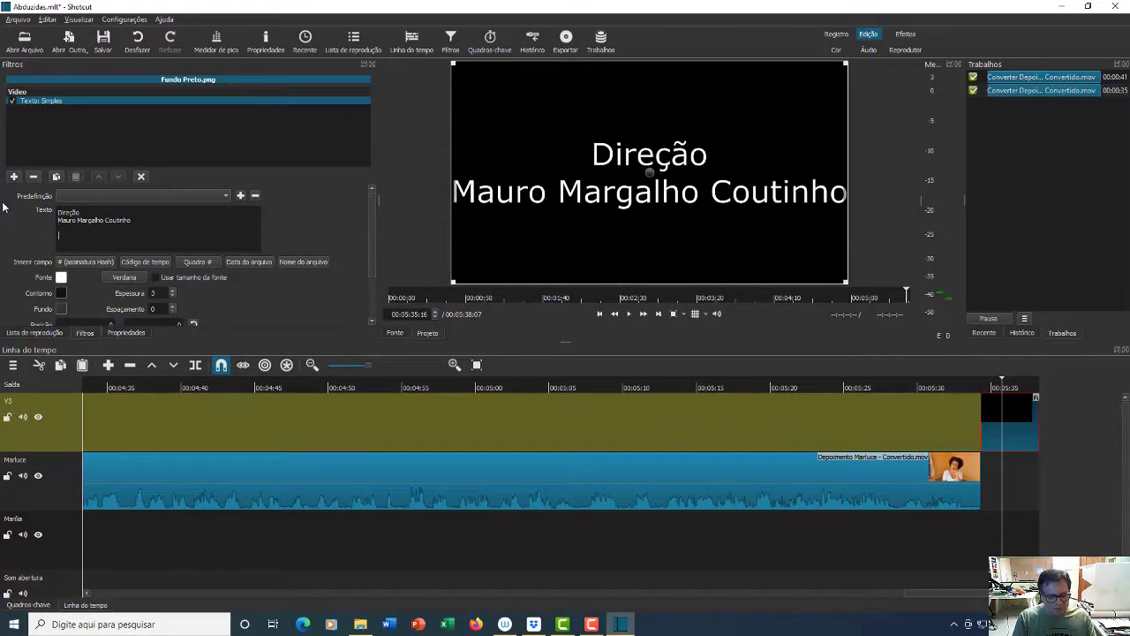
{"action": "type", "text": "Partici"}
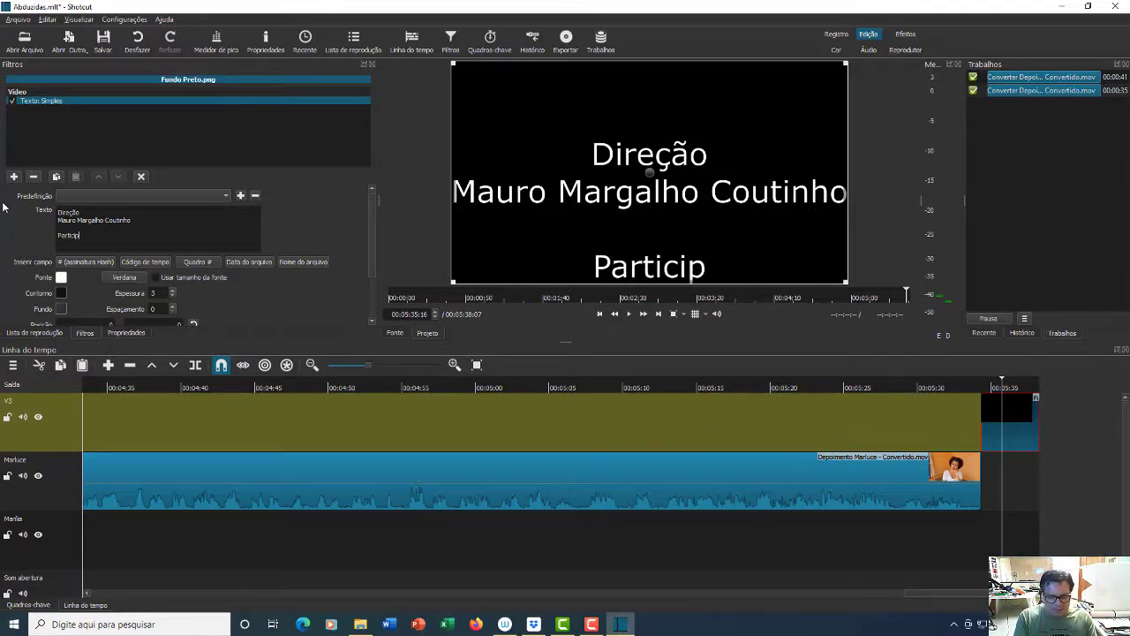
{"action": "key", "text": "BackSpace"}
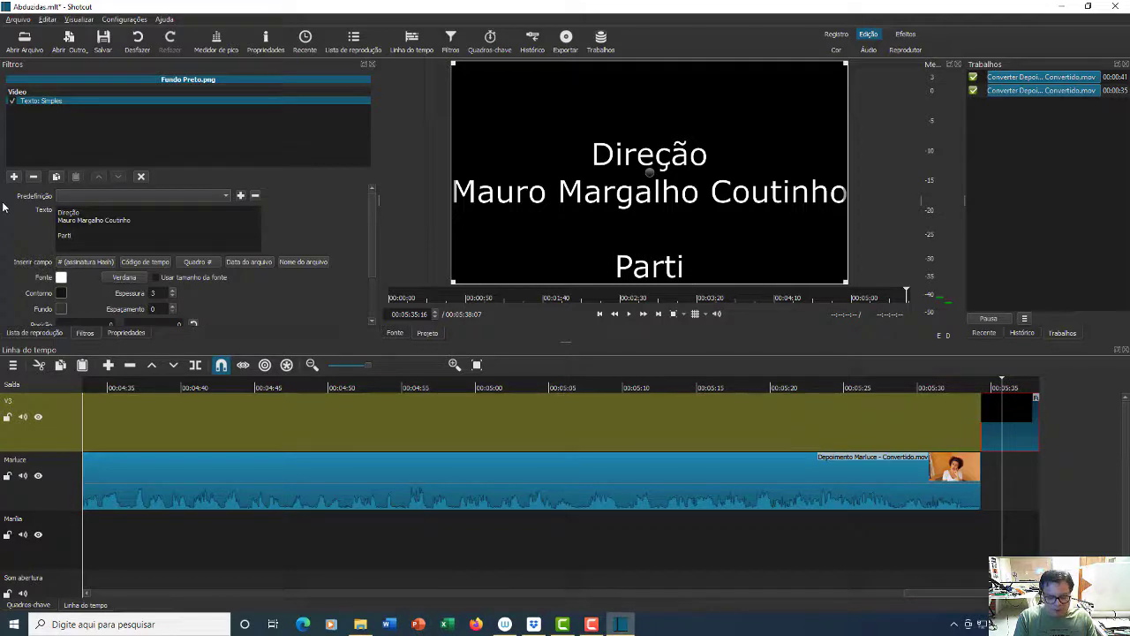
{"action": "type", "text": "pação"}
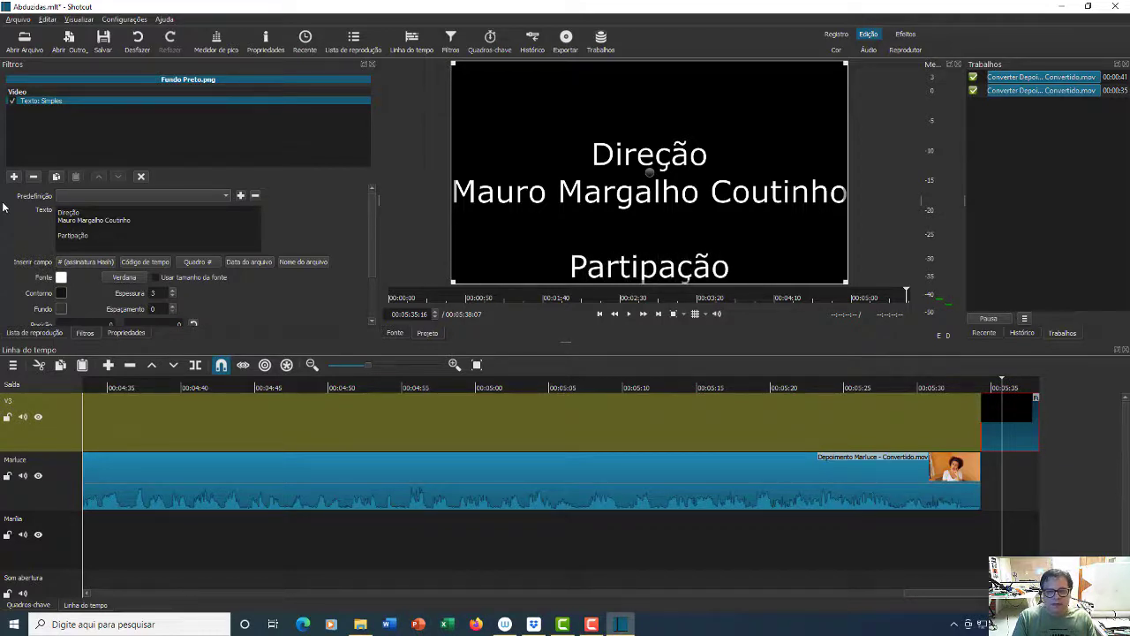
{"action": "key", "text": "Return"}
{"action": "type", "text": "Marluce e"}
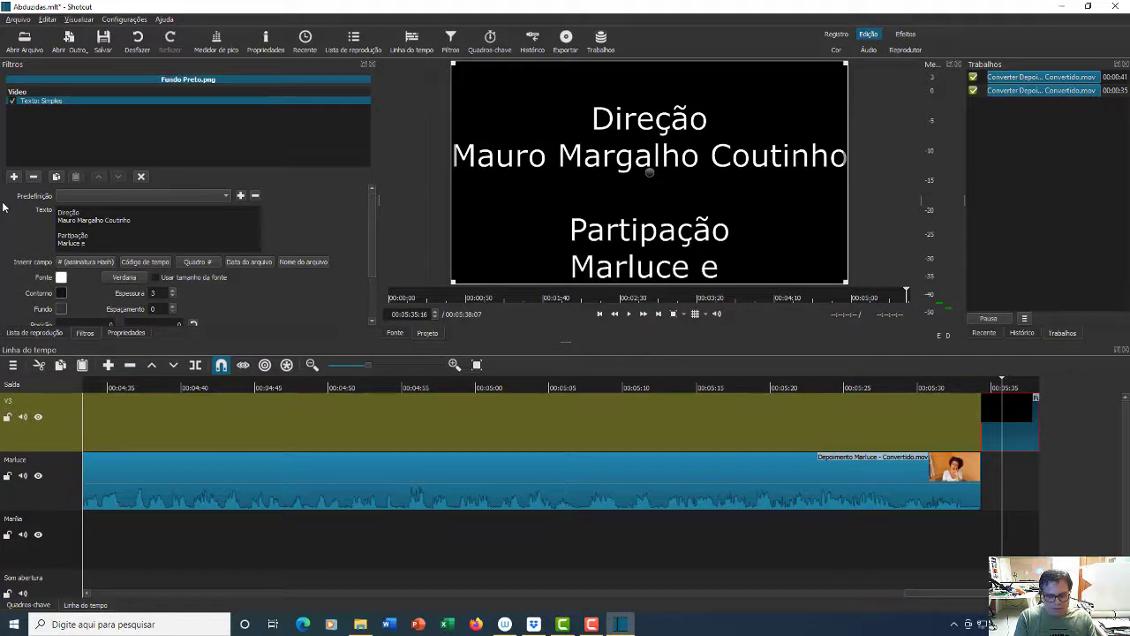
{"action": "type", "text": " Marília"}
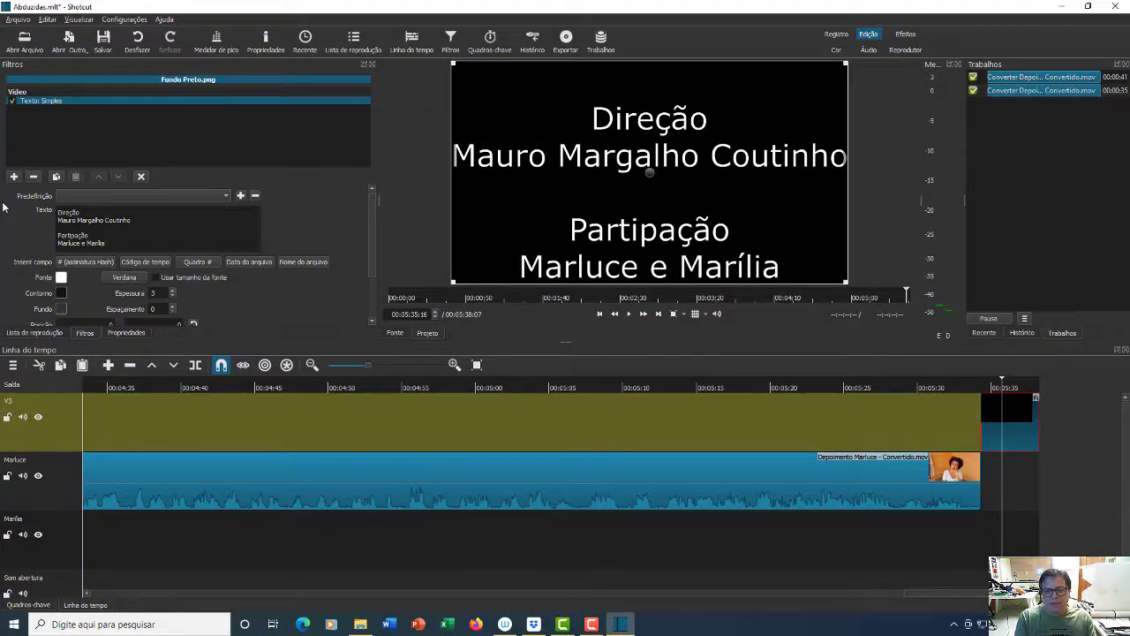
Below a blank line in the credits, add the heading "Direção de Arte" followed by the art director's first name
{"action": "key", "text": "Return"}
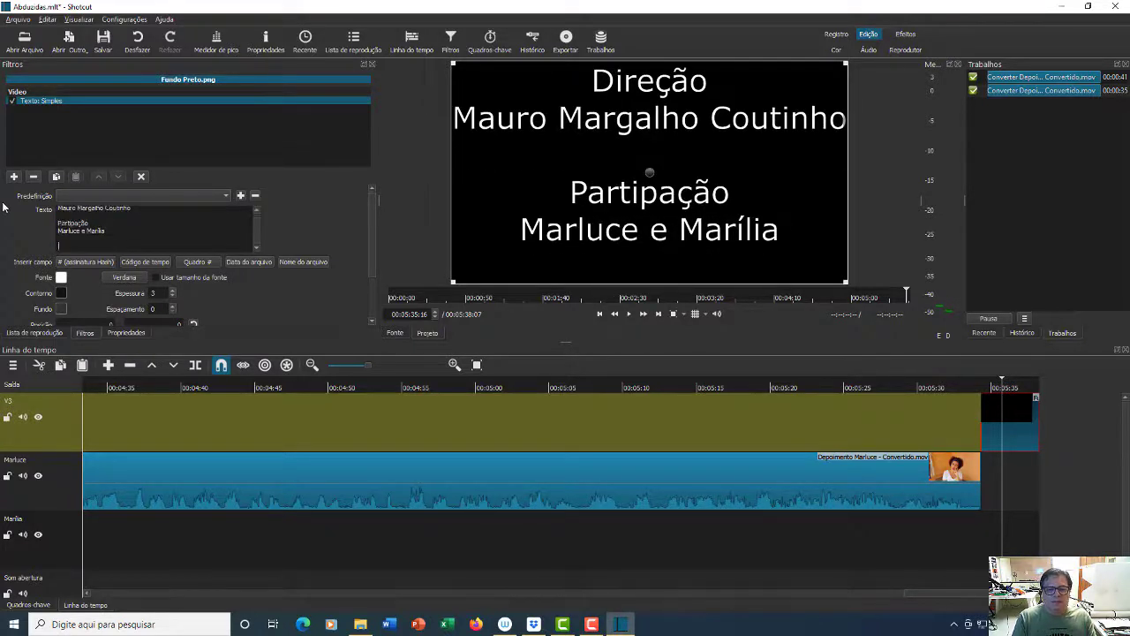
{"action": "type", "text": "F"}
{"action": "key", "text": "BackSpace"}
{"action": "type", "text": "Direçã"}
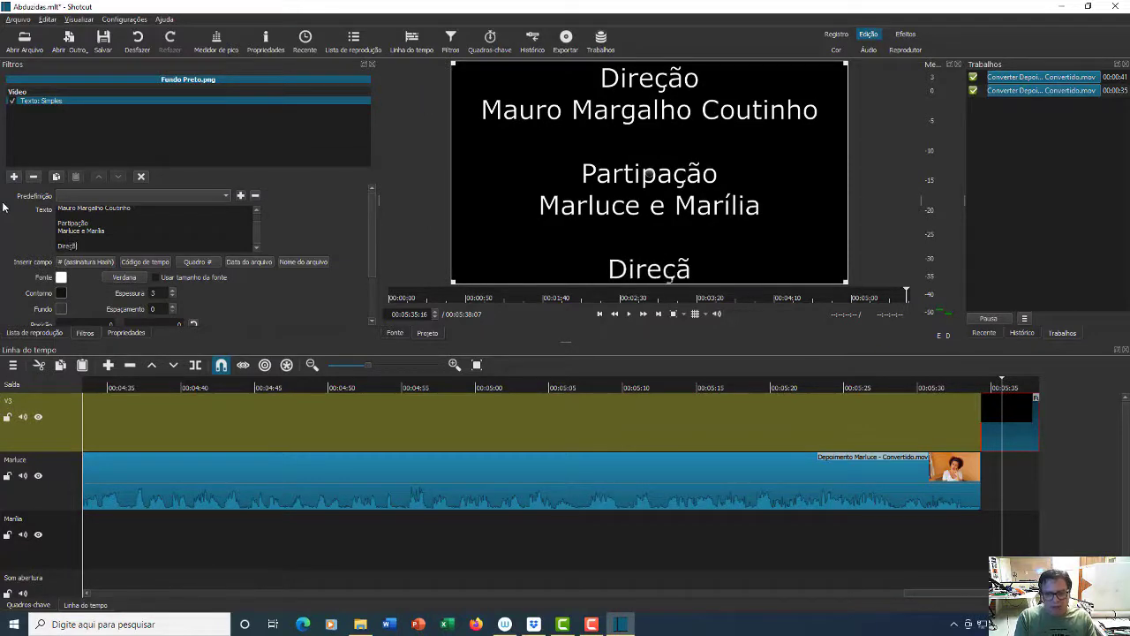
{"action": "type", "text": "o de Arte"}
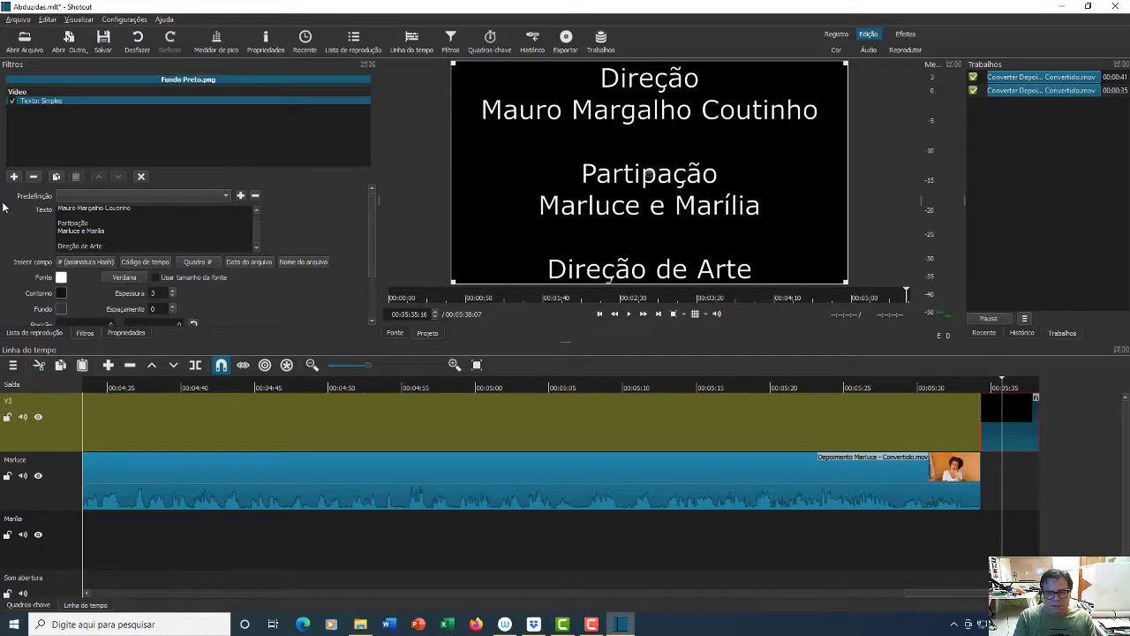
{"action": "key", "text": "Return"}
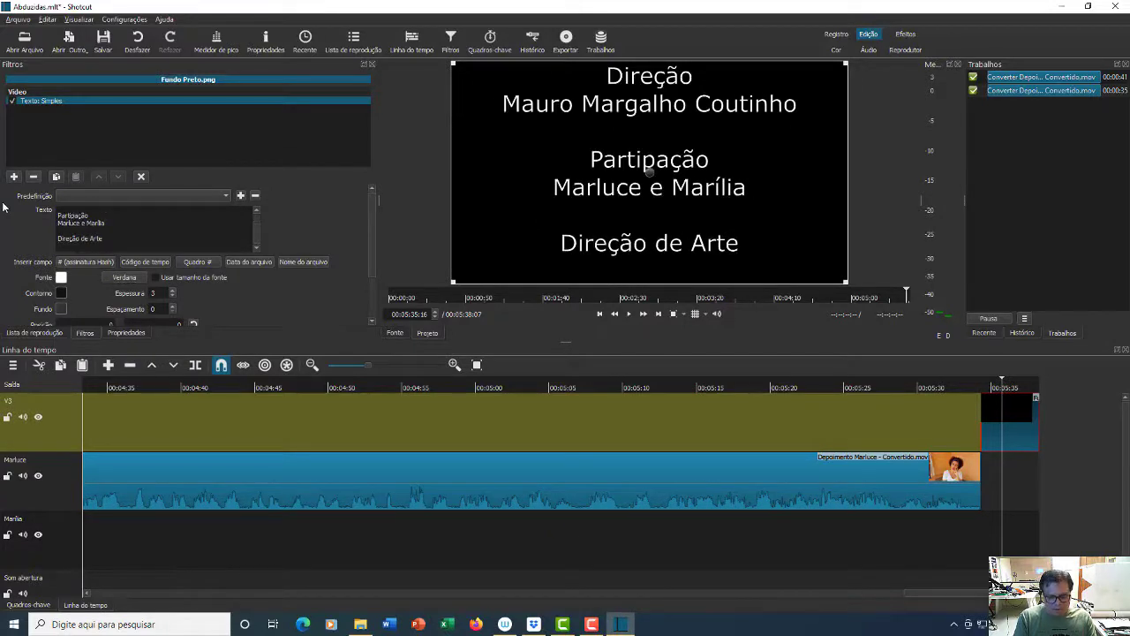
{"action": "type", "text": "João"}
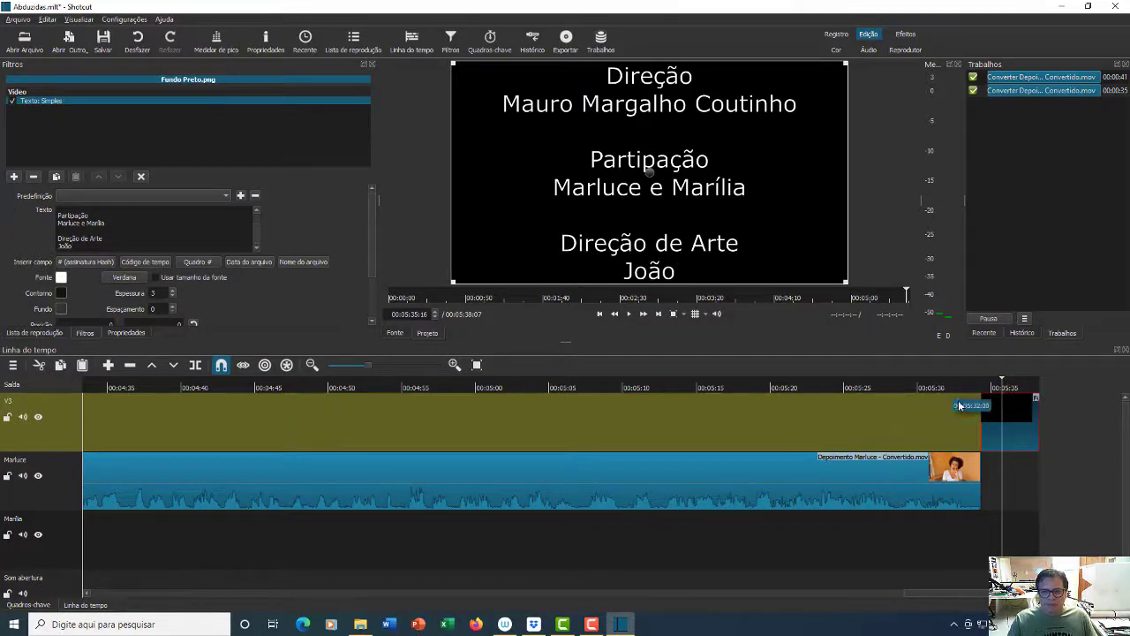
Place the playhead at 00:00:11:15, within the first testimonial clip, and save the project
{"action": "left_click", "coordinate": [602, 595]}
{"action": "left_click", "coordinate": [602, 596]}
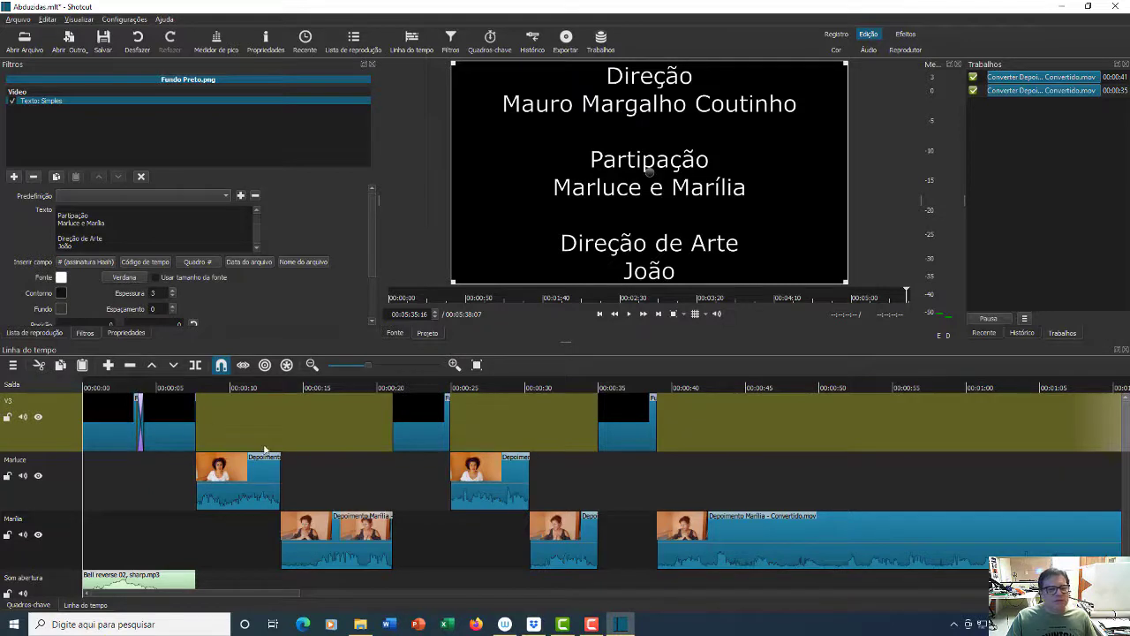
{"action": "left_click", "coordinate": [256, 389]}
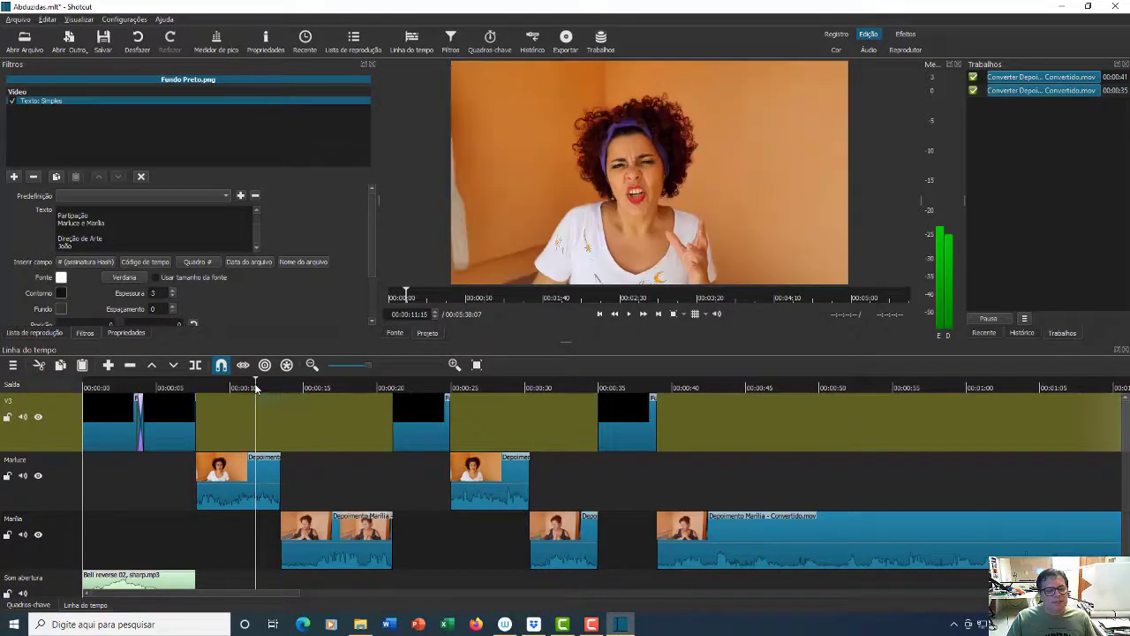
{"action": "left_click", "coordinate": [103, 40]}
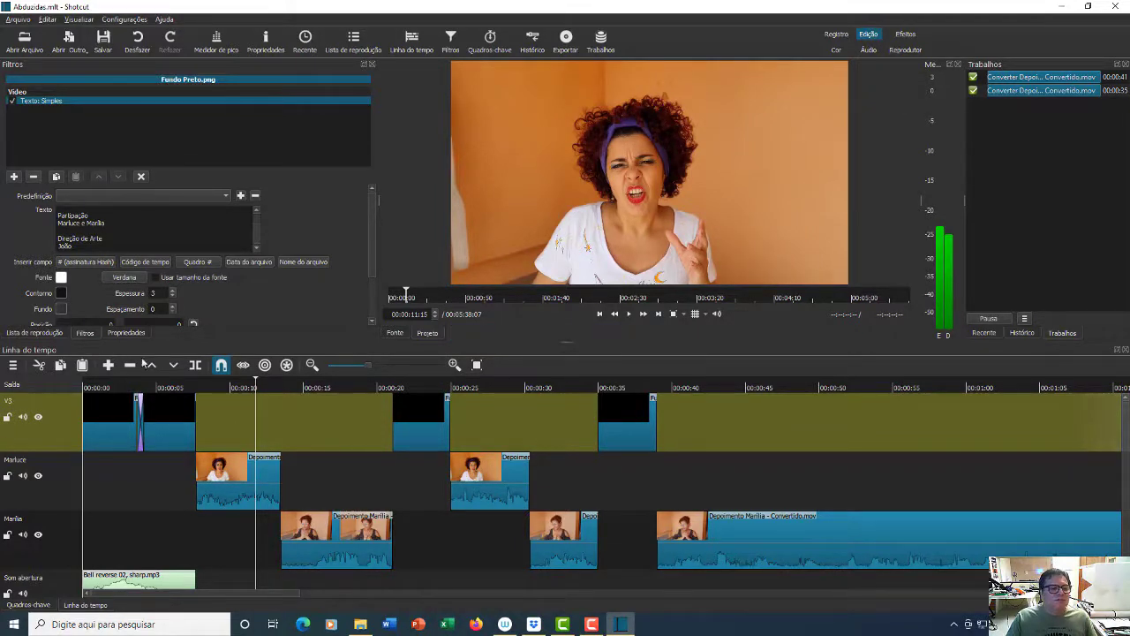
Add the Gaussian blur video filter (Desfocar: Gaussiana) to the first testimonial clip
{"action": "left_click", "coordinate": [235, 472]}
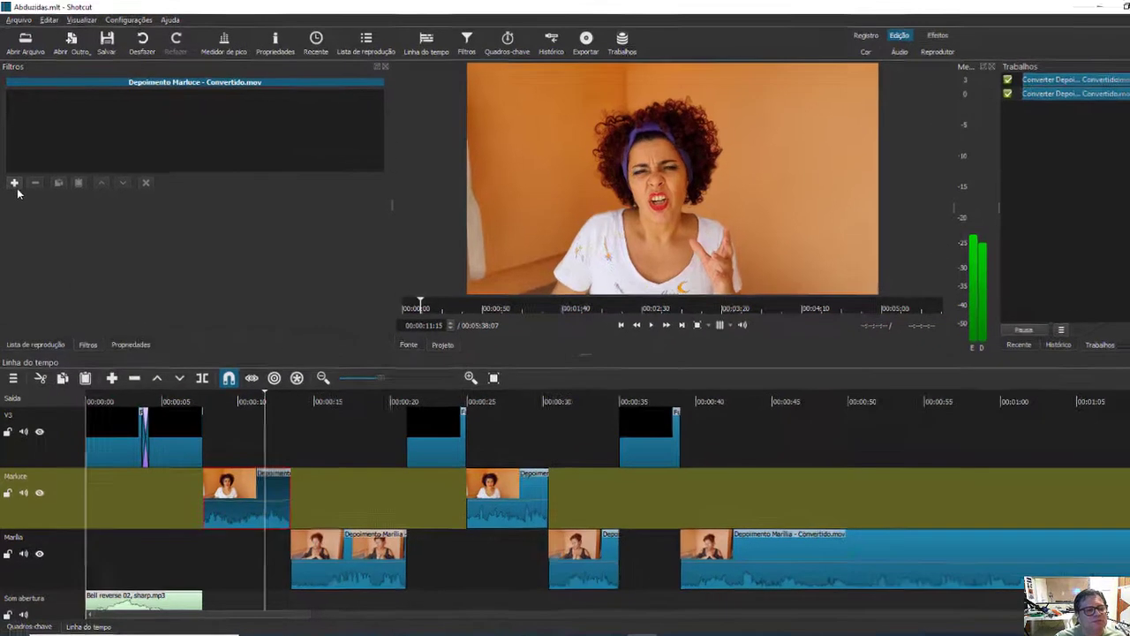
{"action": "left_click", "coordinate": [13, 176]}
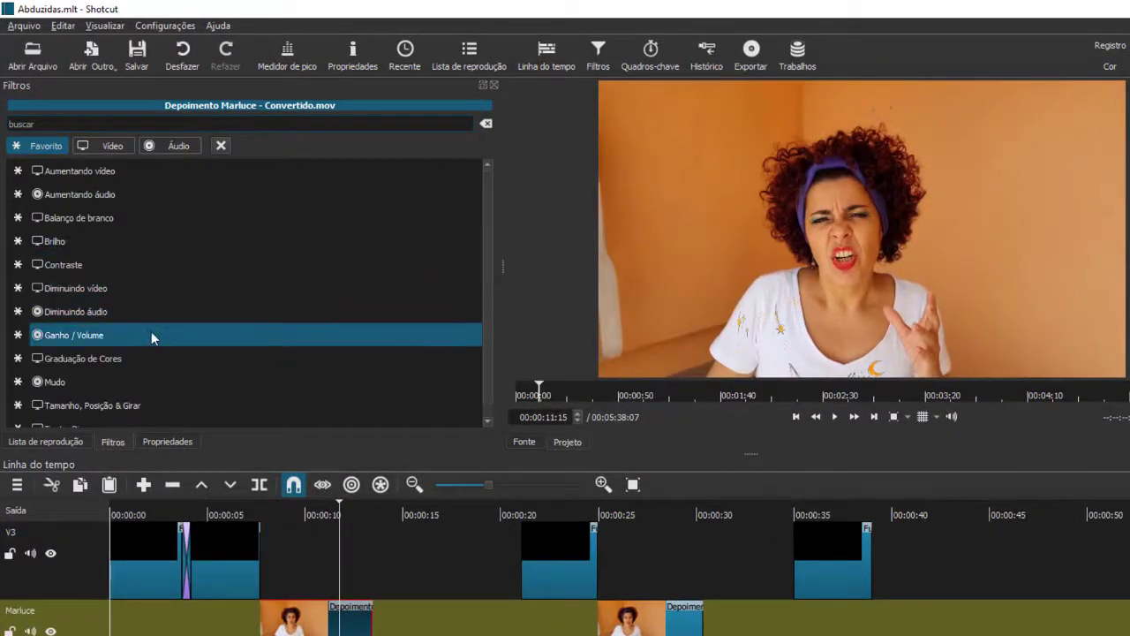
{"action": "scroll", "coordinate": [154, 333], "scroll_direction": "down", "scroll_amount": 1}
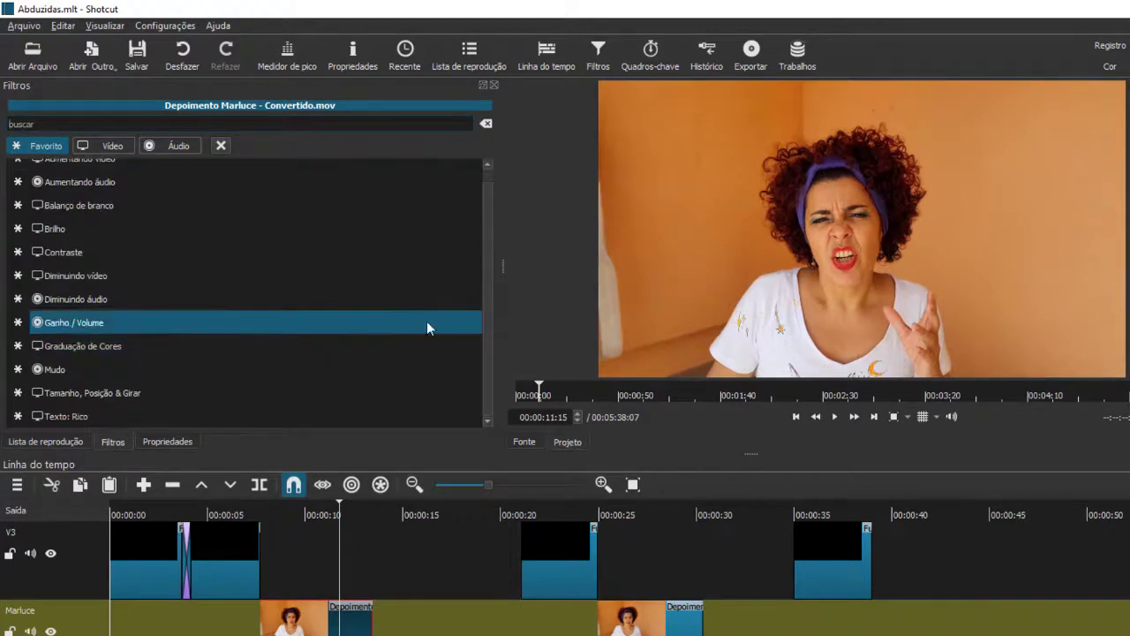
{"action": "scroll", "coordinate": [485, 233], "scroll_direction": "up", "scroll_amount": 1}
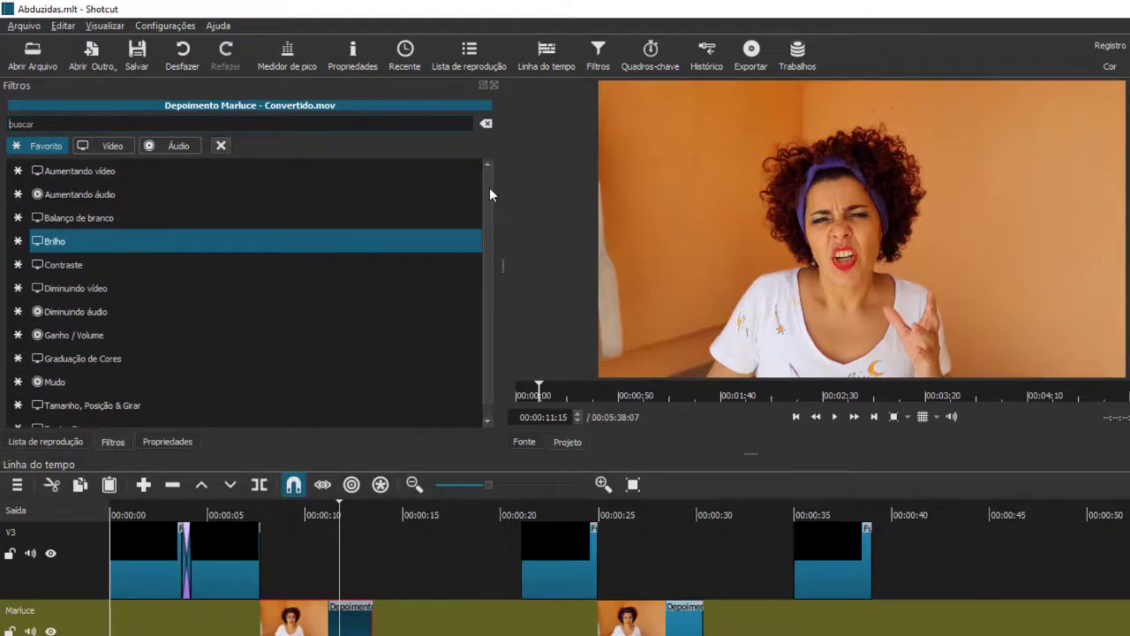
{"action": "left_click", "coordinate": [112, 147]}
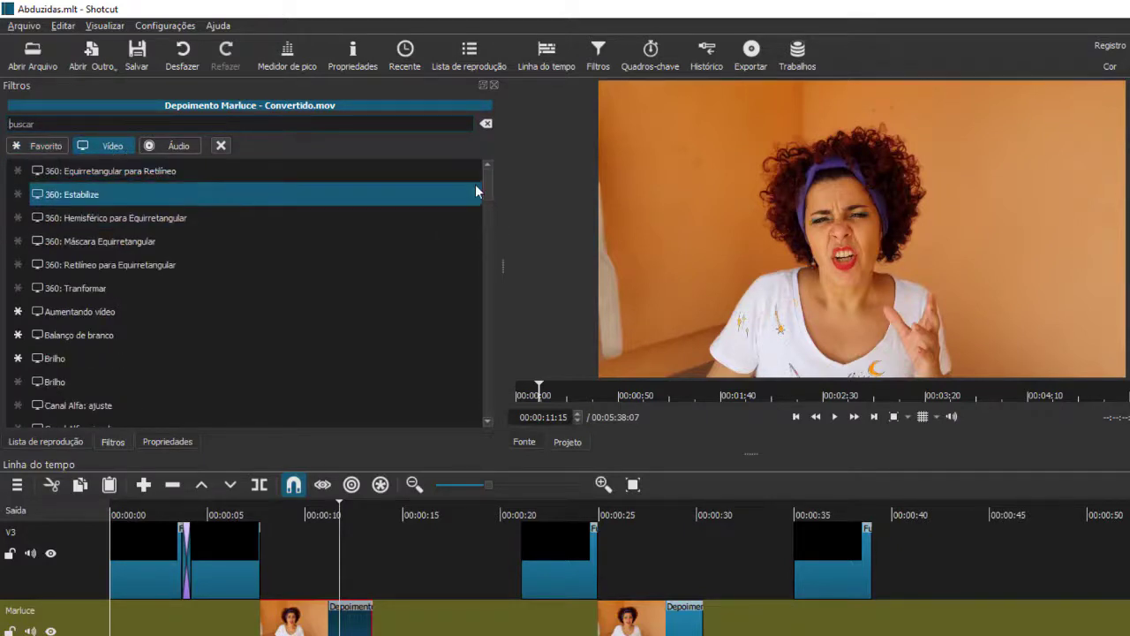
{"action": "left_click_drag", "start_coordinate": [492, 189], "coordinate": [491, 244]}
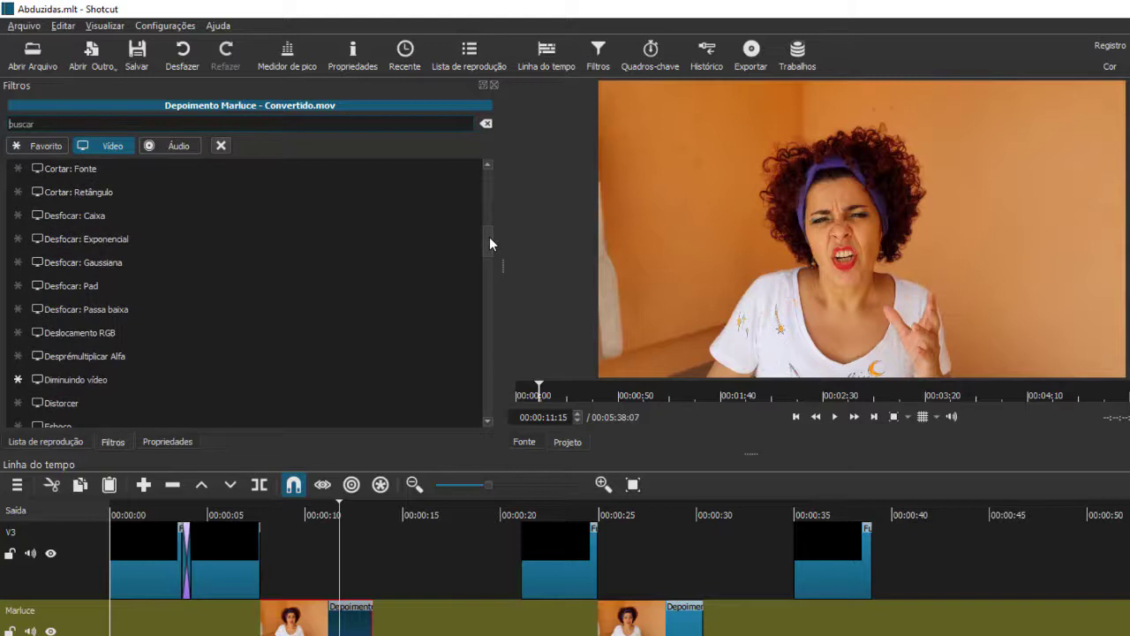
{"action": "left_click", "coordinate": [75, 262]}
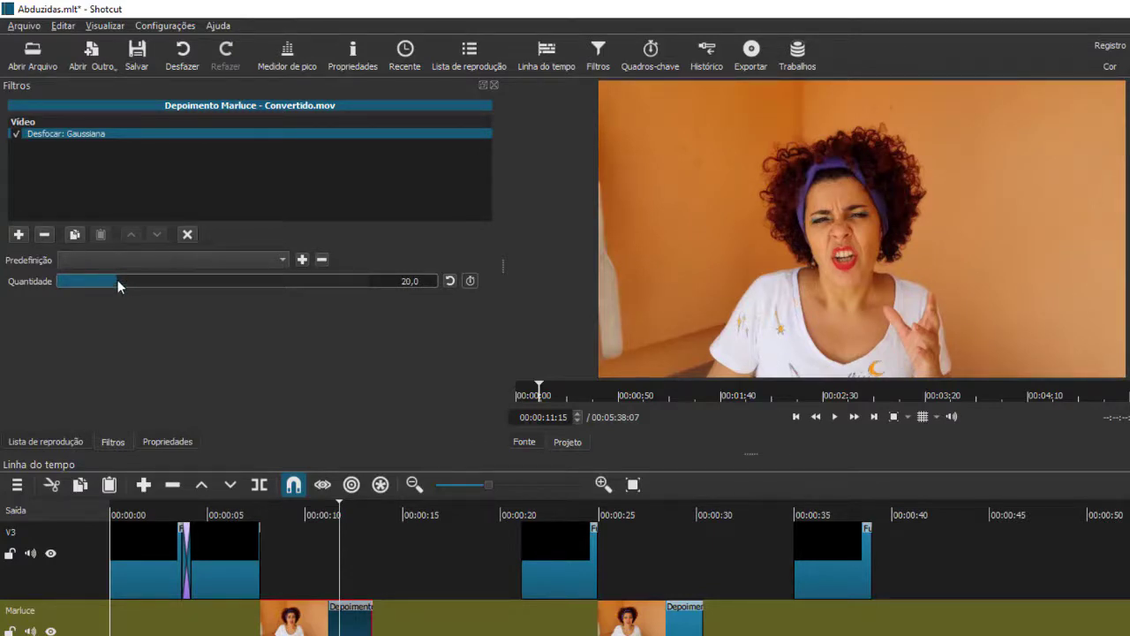
Set the Gaussian blur amount (Quantidade) to about 64,4
{"action": "left_click_drag", "start_coordinate": [117, 280], "coordinate": [228, 281]}
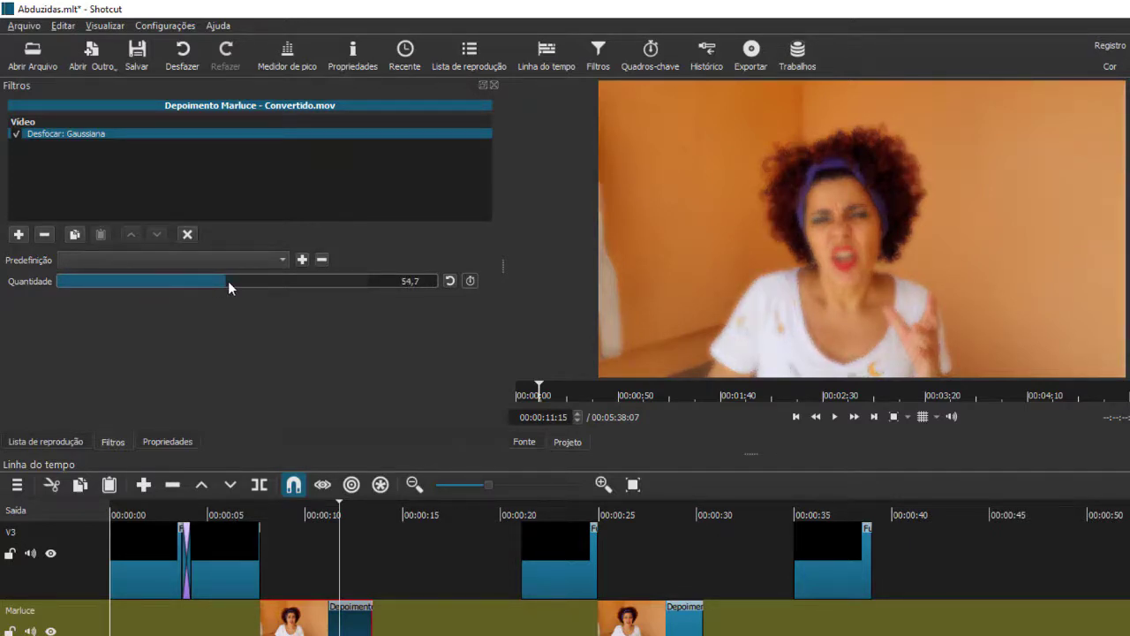
{"action": "left_click_drag", "start_coordinate": [228, 281], "coordinate": [264, 280]}
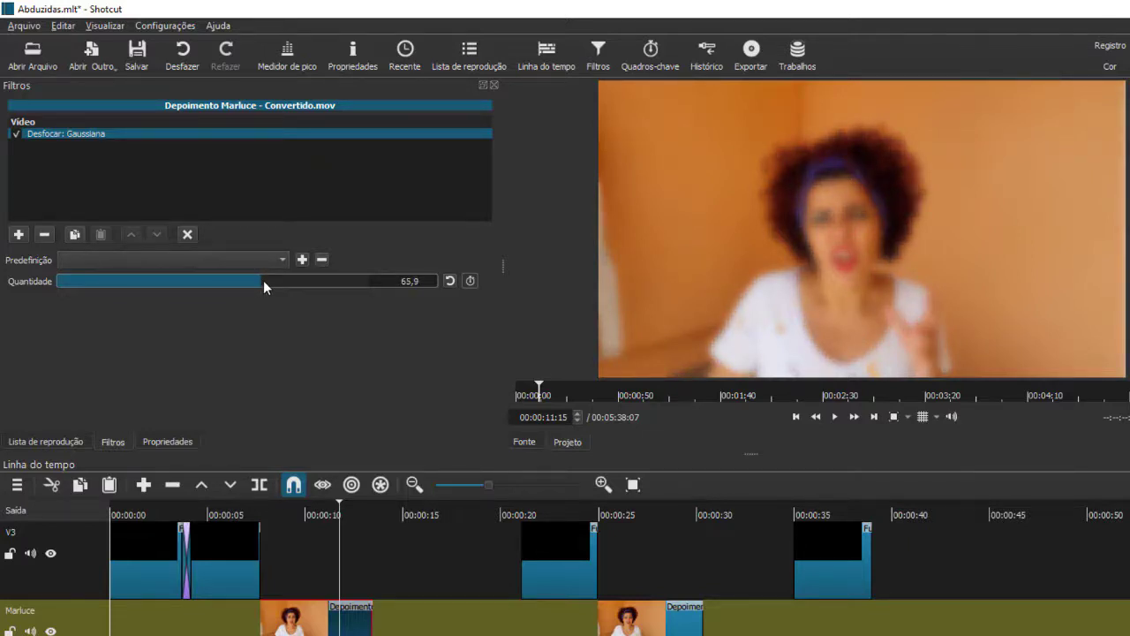
{"action": "left_click_drag", "start_coordinate": [267, 282], "coordinate": [262, 282]}
Switch the Gaussian blur off and on to compare the picture, and remove the filter from the clip
{"action": "left_click", "coordinate": [17, 134]}
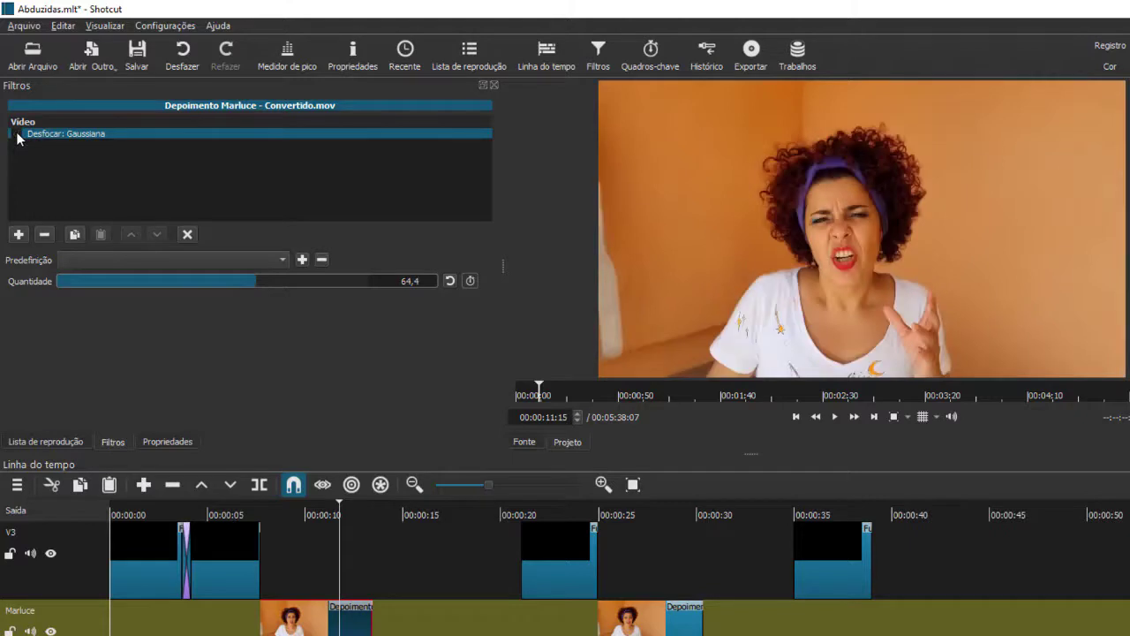
{"action": "left_click", "coordinate": [16, 134]}
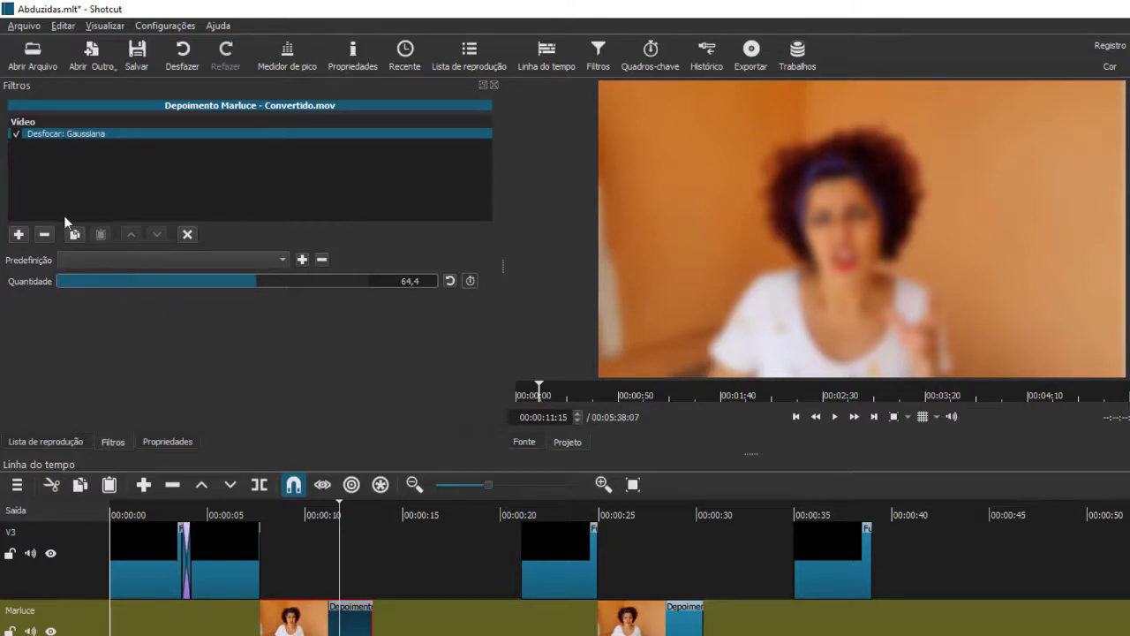
{"action": "left_click", "coordinate": [43, 235]}
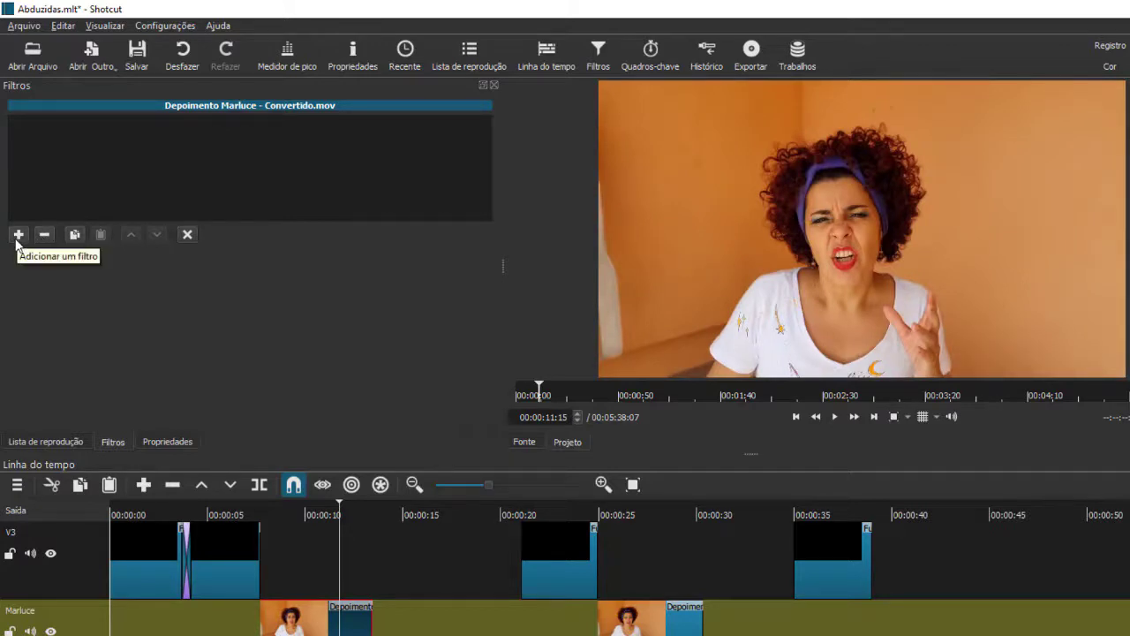
Try the old-film dust filter (Filme antigo: poeira) with a quantity of 303 on the first testimonial clip, and remove it
{"action": "left_click", "coordinate": [17, 237]}
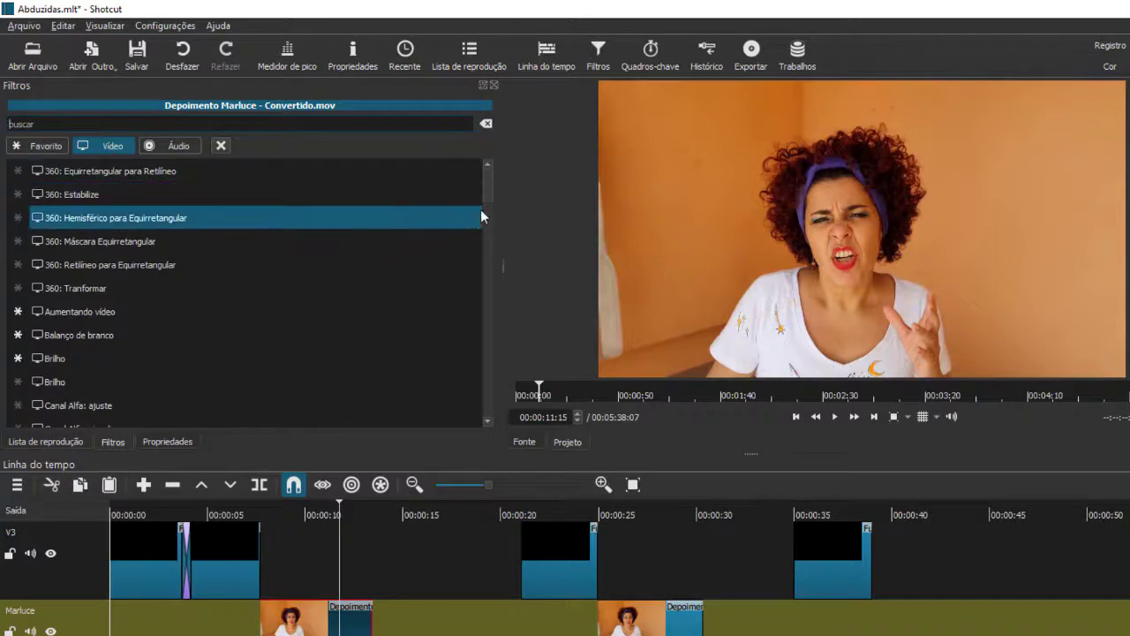
{"action": "left_click_drag", "start_coordinate": [489, 182], "coordinate": [474, 274]}
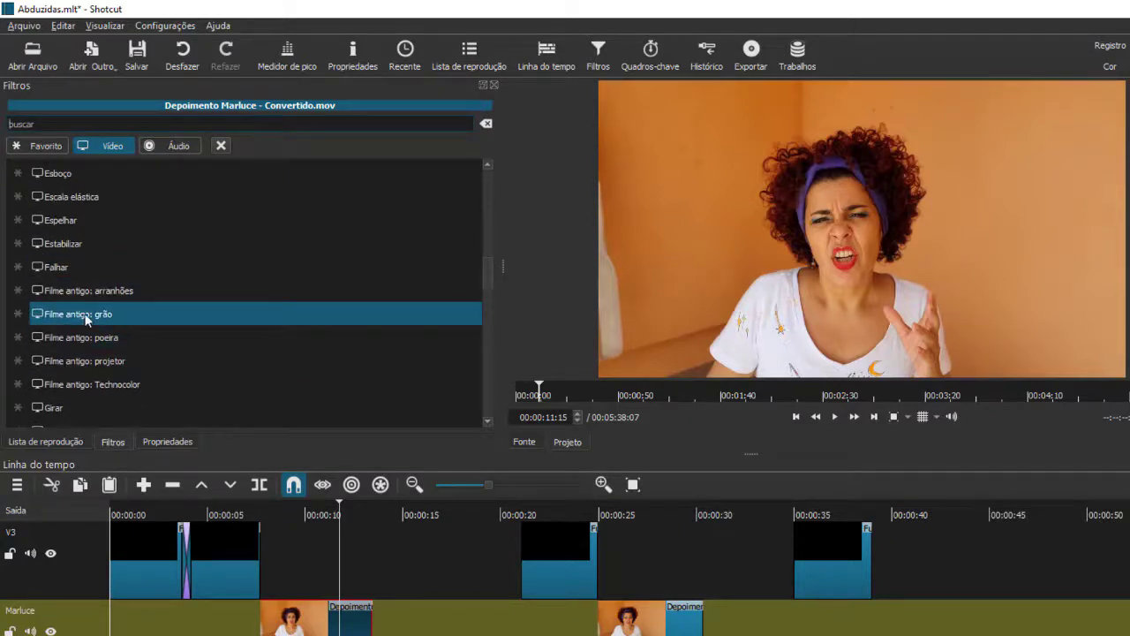
{"action": "left_click", "coordinate": [92, 344]}
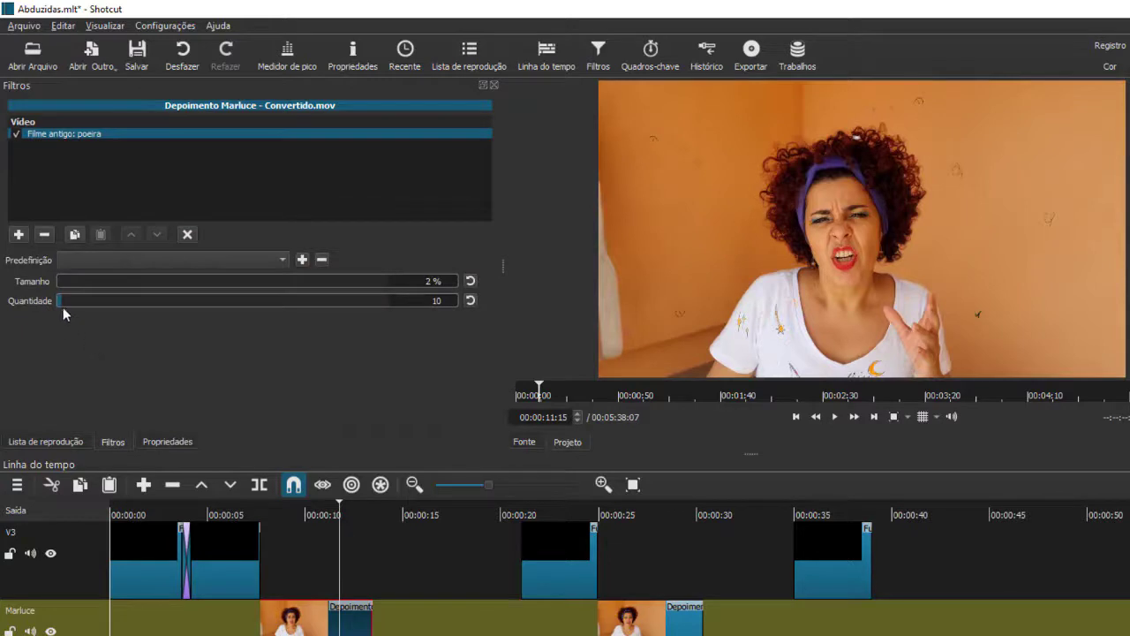
{"action": "left_click_drag", "start_coordinate": [77, 301], "coordinate": [309, 305]}
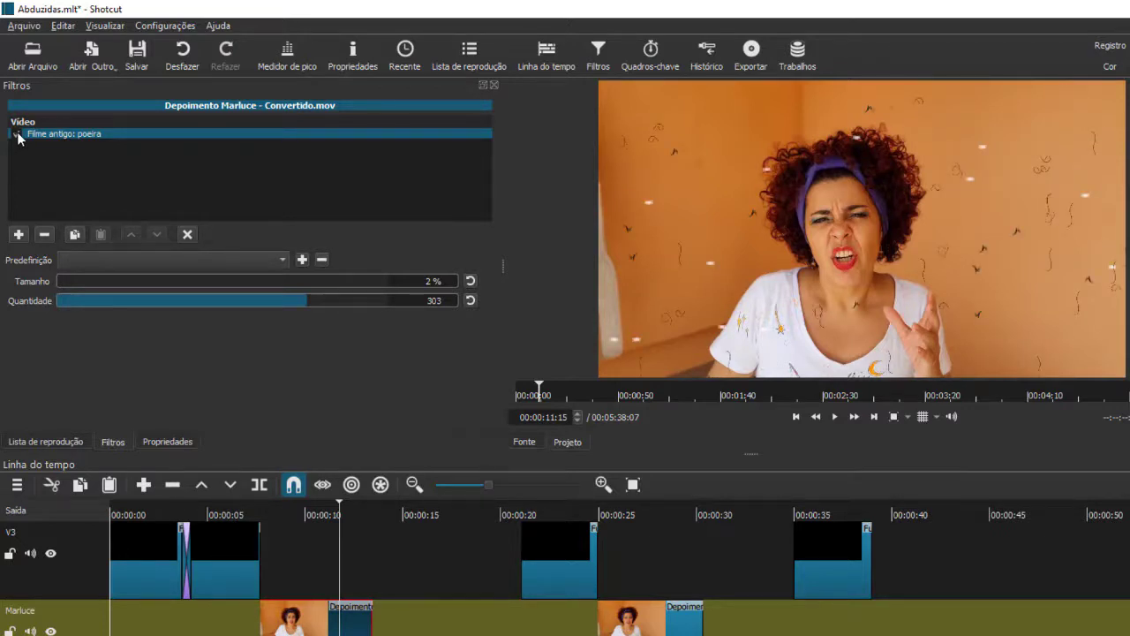
{"action": "left_click", "coordinate": [43, 235]}
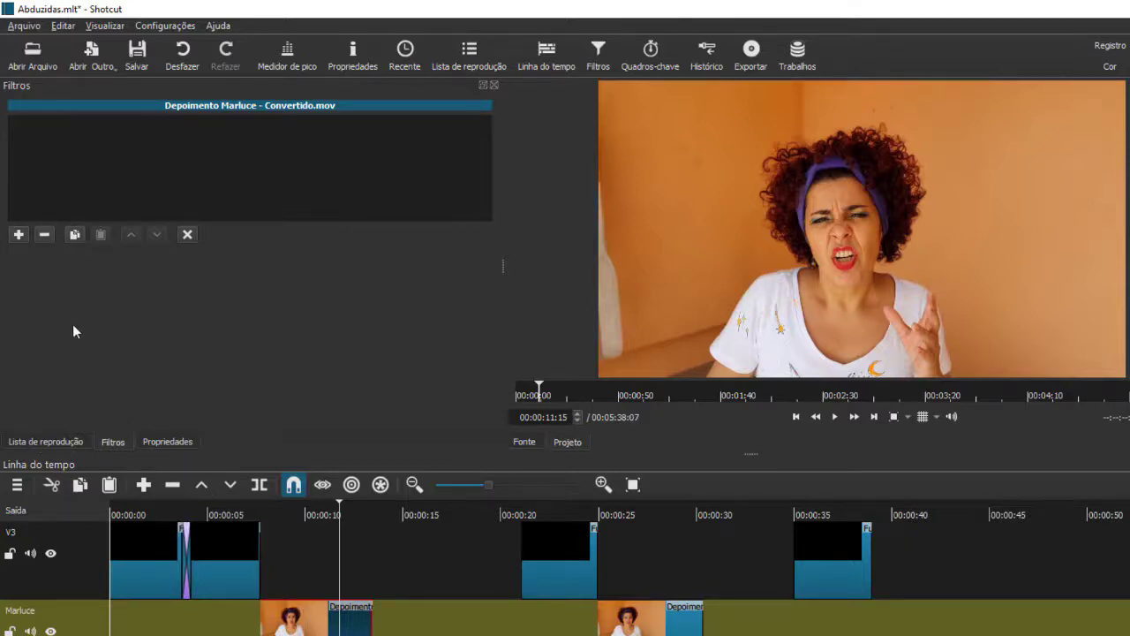
Try the circle crop filter (Cortar: Círculo) on the first testimonial clip, and remove it
{"action": "left_click", "coordinate": [19, 235]}
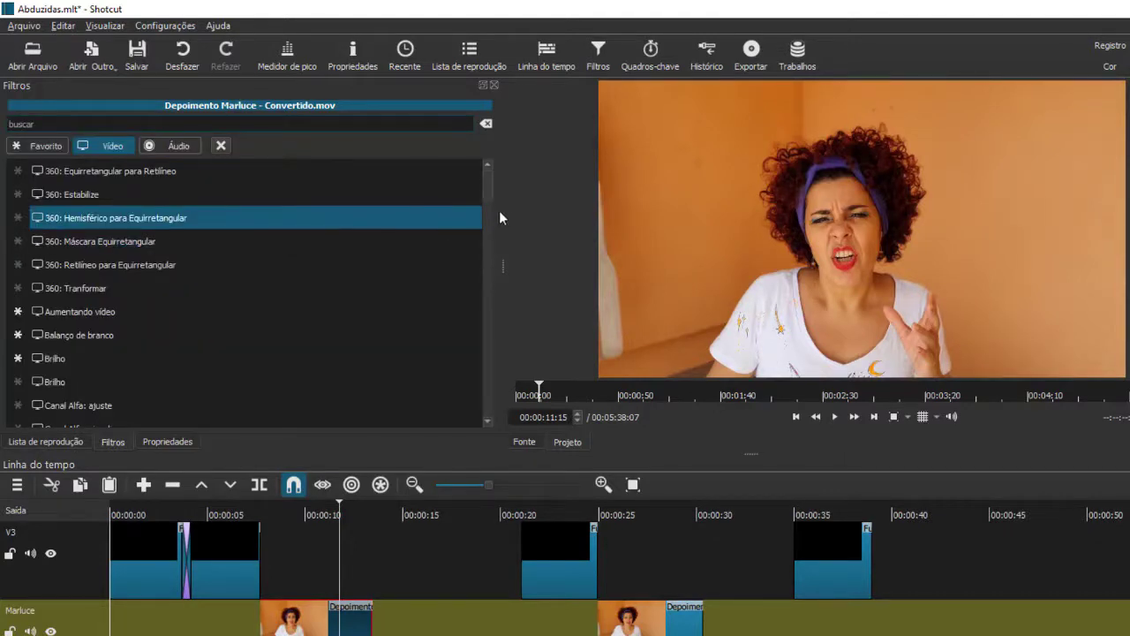
{"action": "left_click_drag", "start_coordinate": [489, 184], "coordinate": [481, 293]}
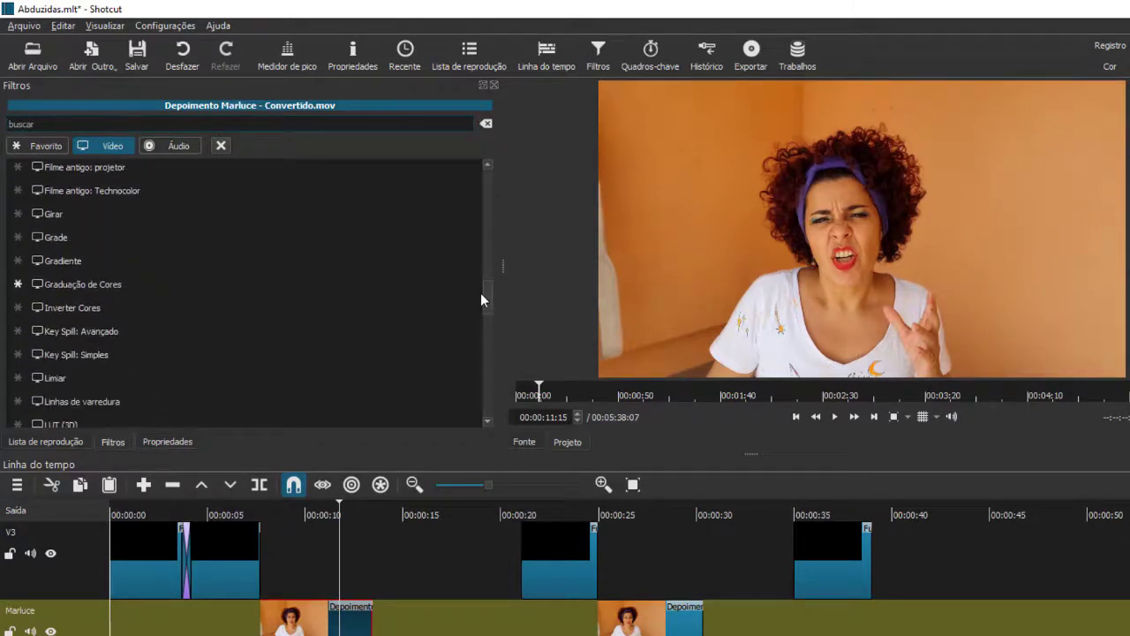
{"action": "scroll", "coordinate": [358, 351], "scroll_direction": "down", "scroll_amount": 2}
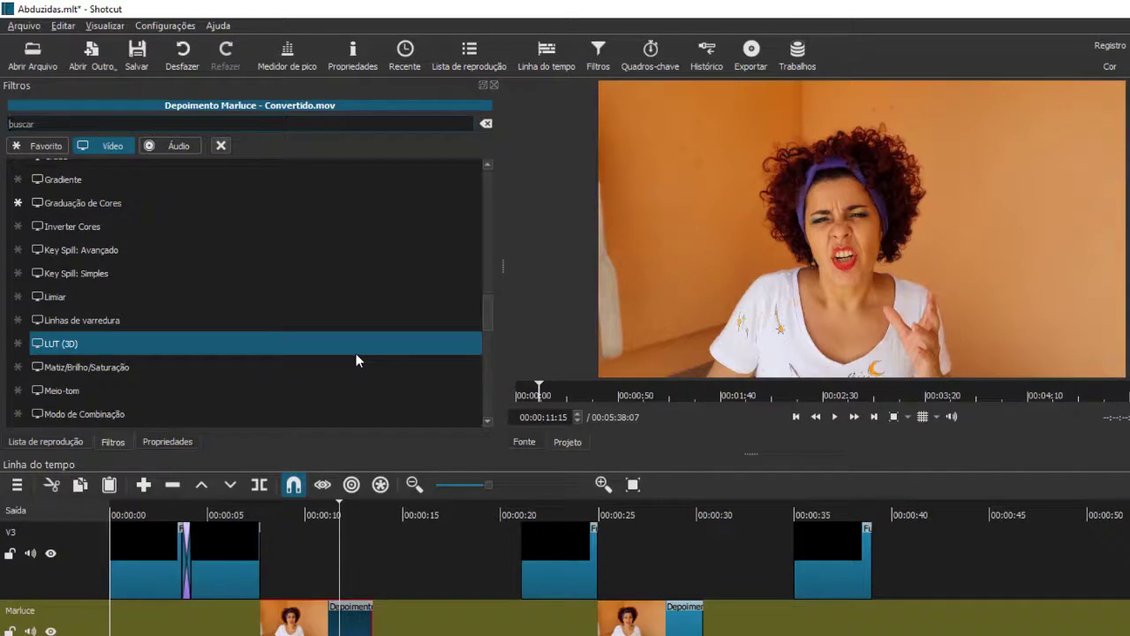
{"action": "scroll", "coordinate": [356, 353], "scroll_direction": "up", "scroll_amount": 7}
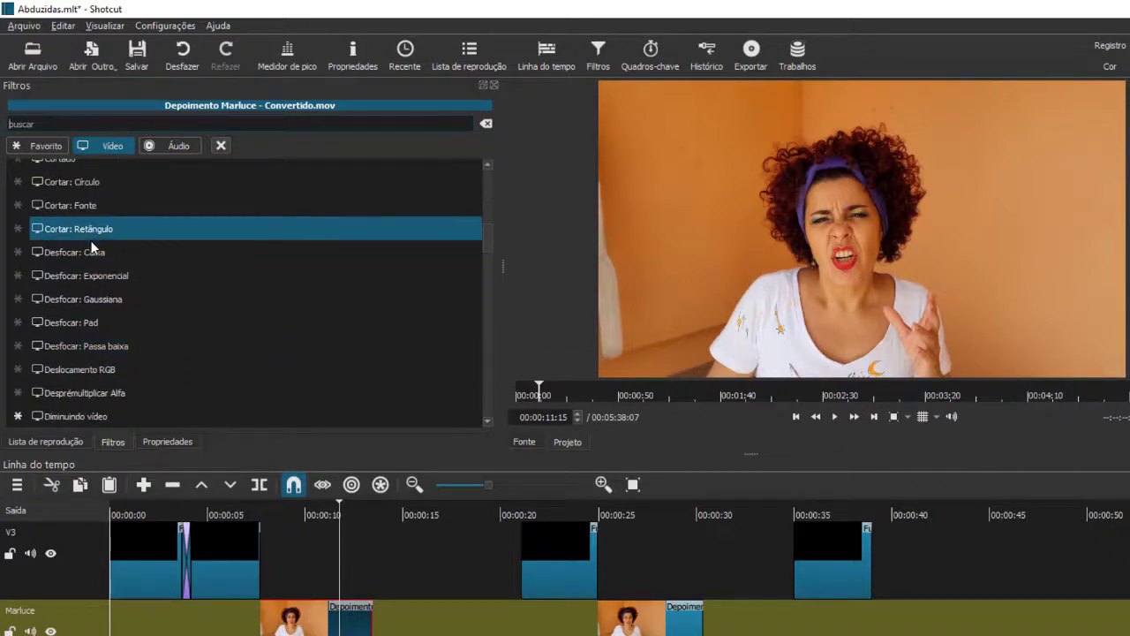
{"action": "left_click", "coordinate": [79, 182]}
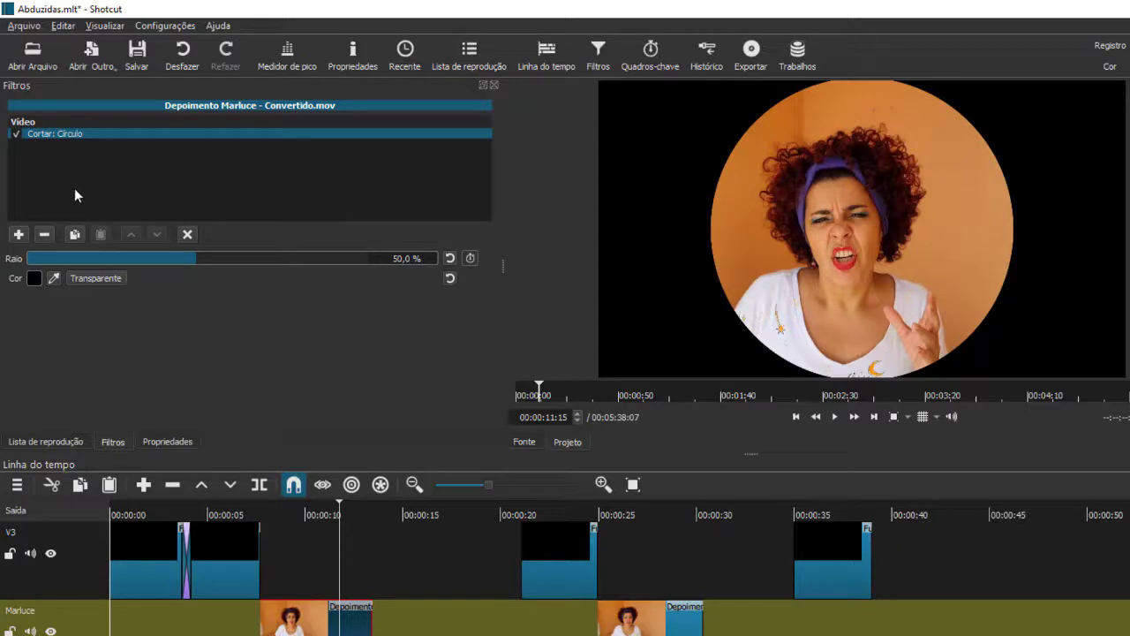
{"action": "left_click", "coordinate": [44, 235]}
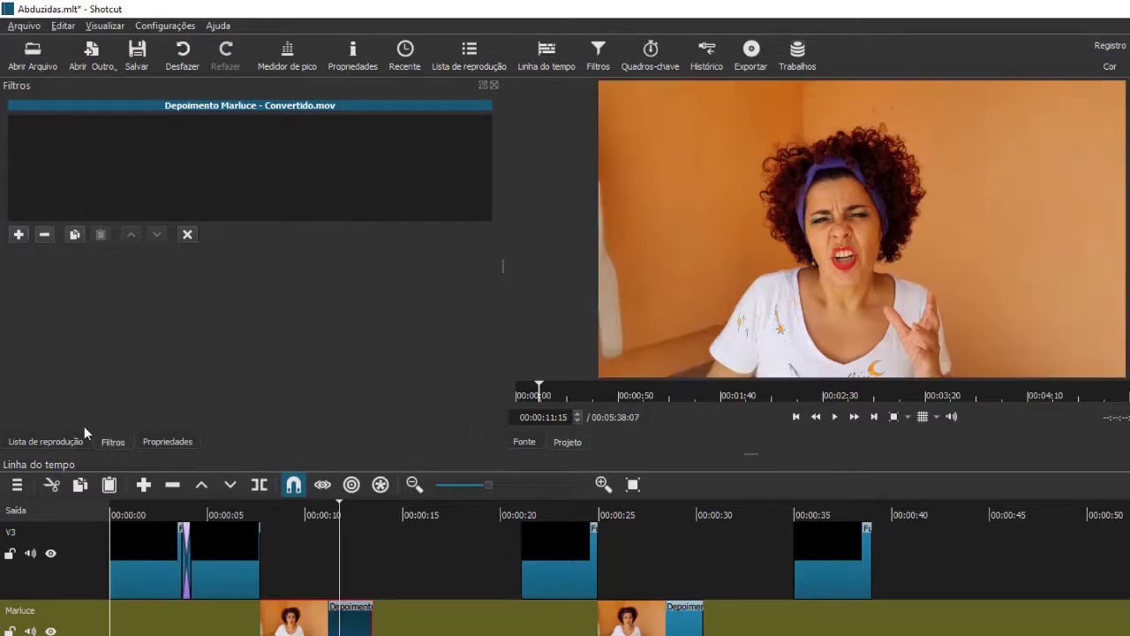
Show the project's playlist and save the project with the playhead at 00:00:11:10
{"action": "left_click", "coordinate": [59, 440]}
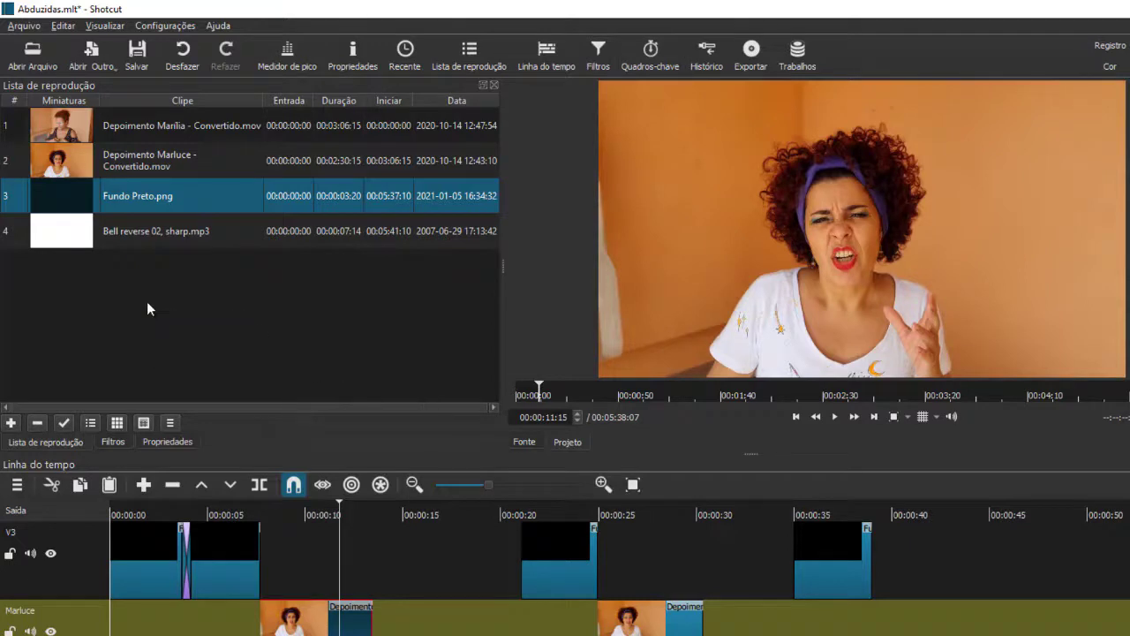
{"action": "left_click", "coordinate": [336, 502]}
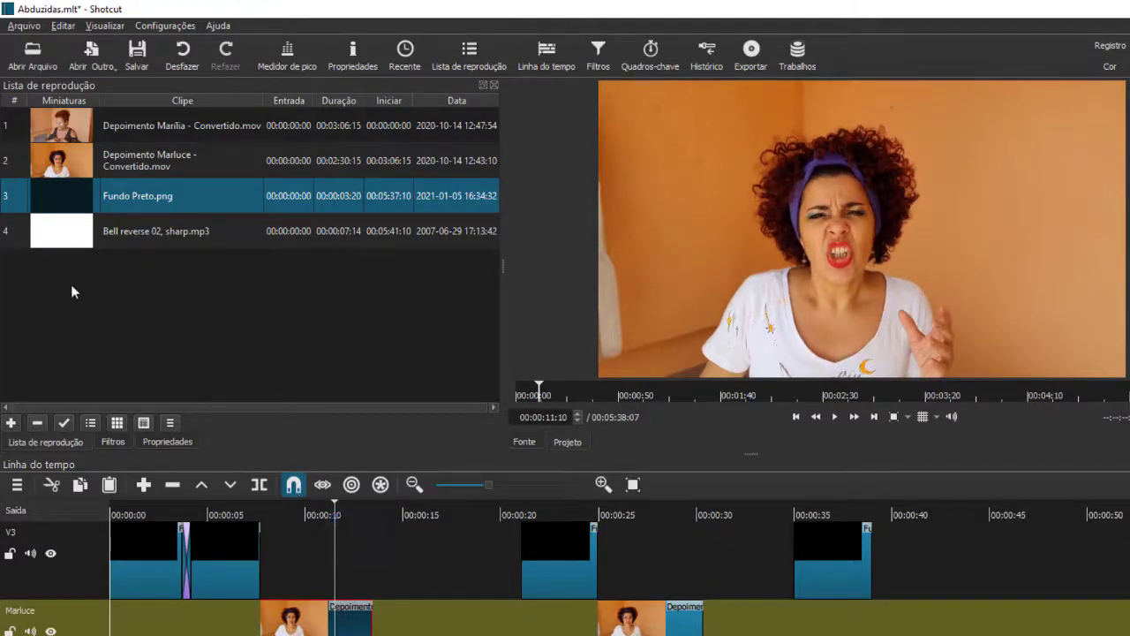
{"action": "left_click", "coordinate": [133, 53]}
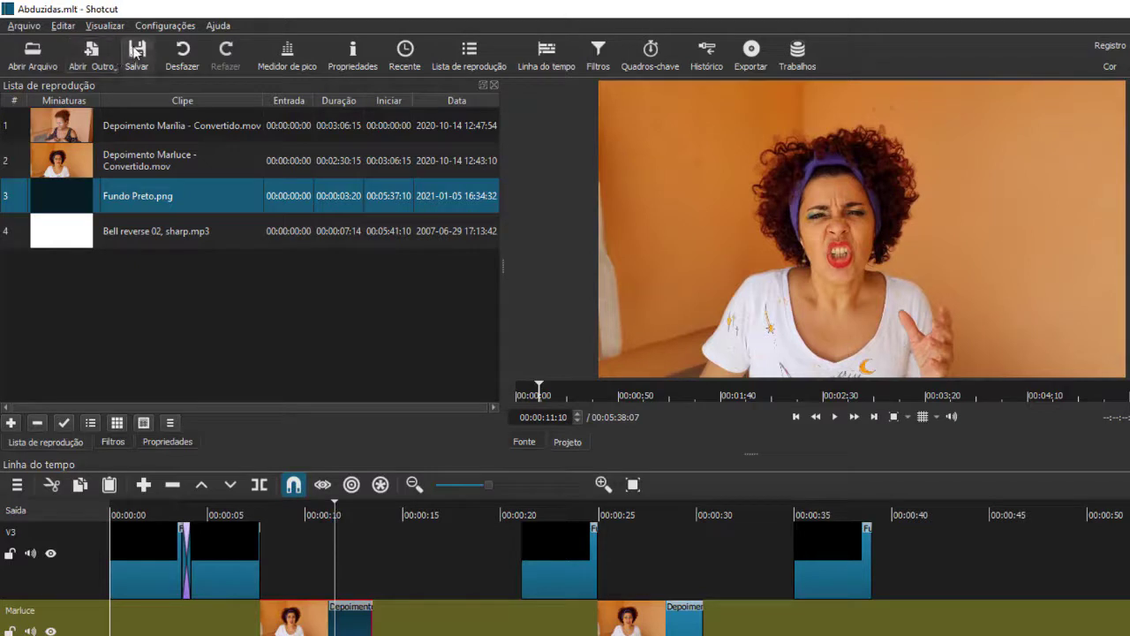
Open the video export settings and choose the YouTube preset for exporting the timeline
{"action": "left_click", "coordinate": [23, 26]}
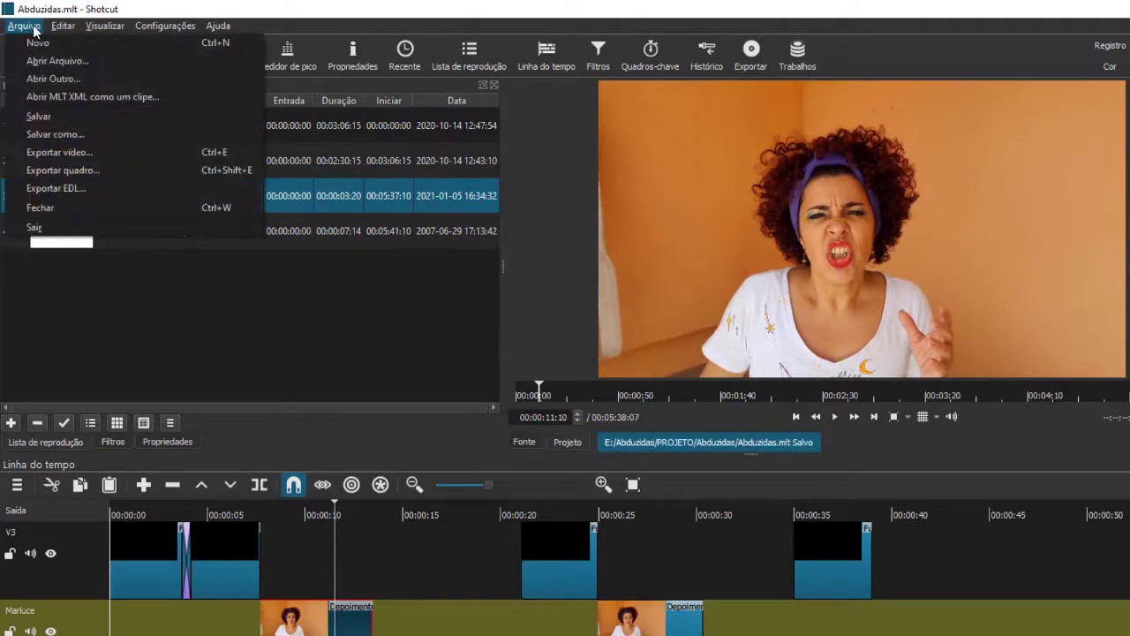
{"action": "left_click", "coordinate": [81, 154]}
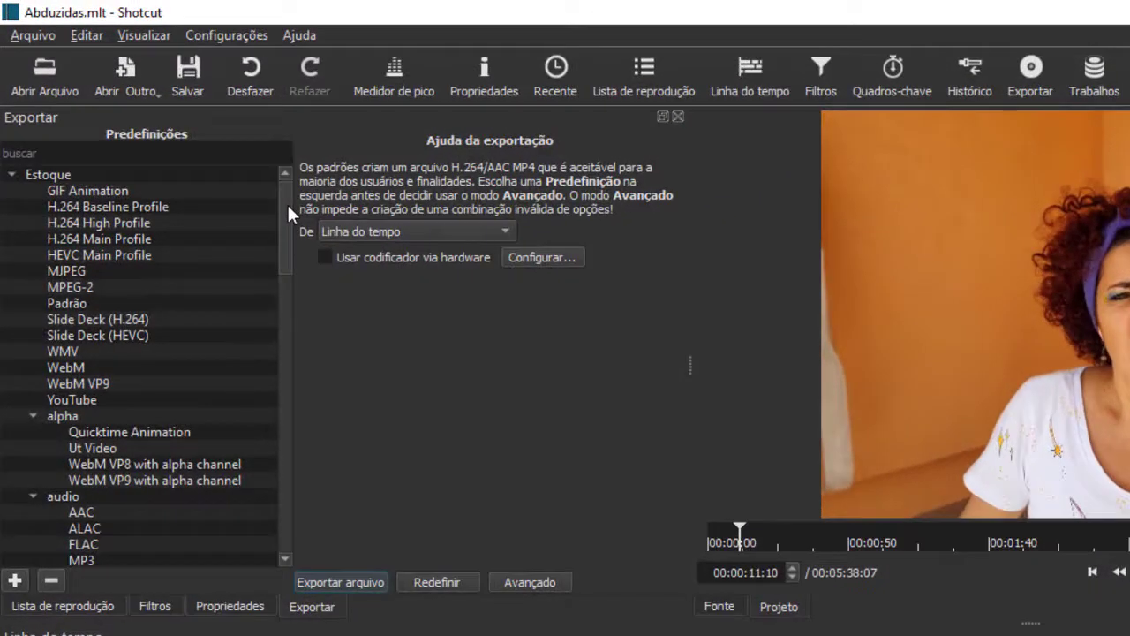
{"action": "left_click_drag", "start_coordinate": [287, 202], "coordinate": [288, 187]}
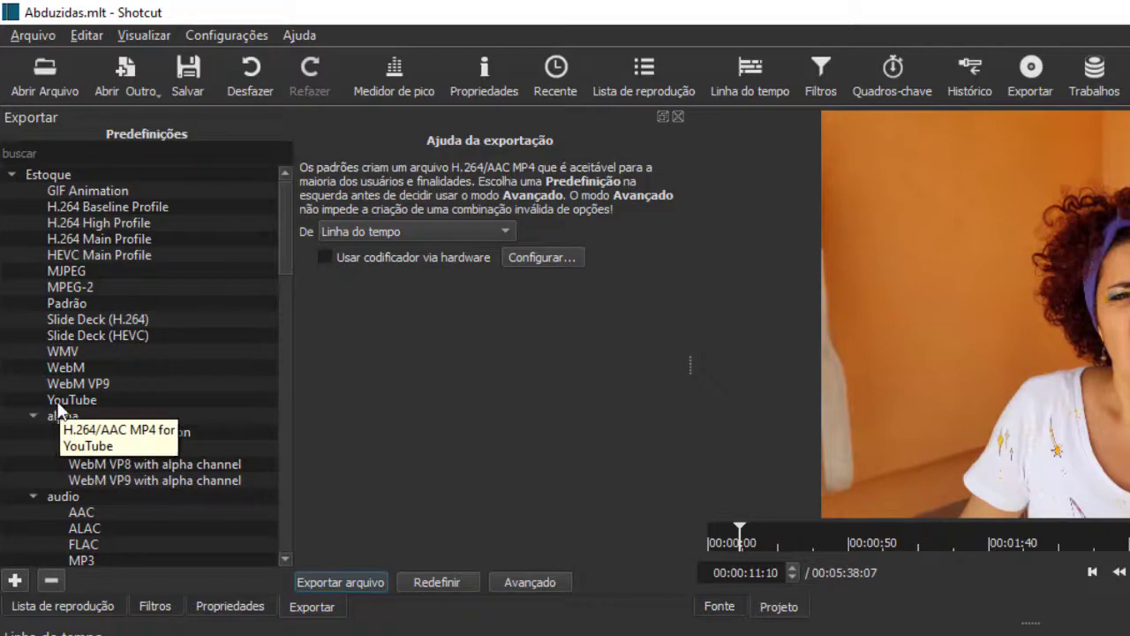
{"action": "left_click", "coordinate": [60, 406]}
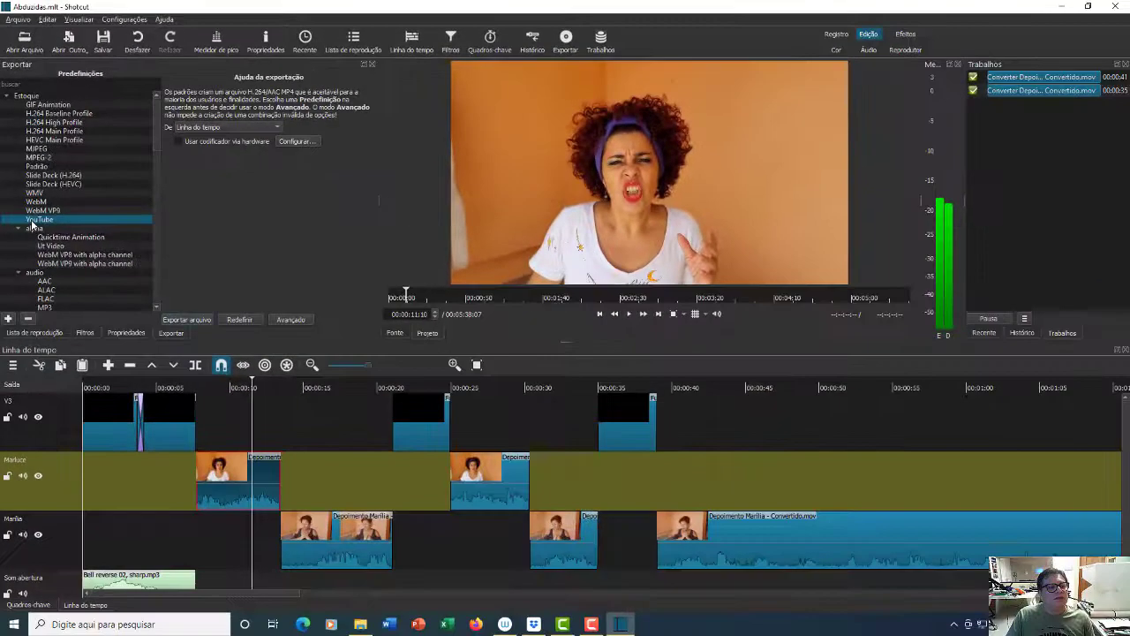
Export the video as Abduzidas.mp4 into the Abduzidas/EXPORTAÇÃO folder on the Projetos (E:) drive
{"action": "left_click", "coordinate": [191, 319]}
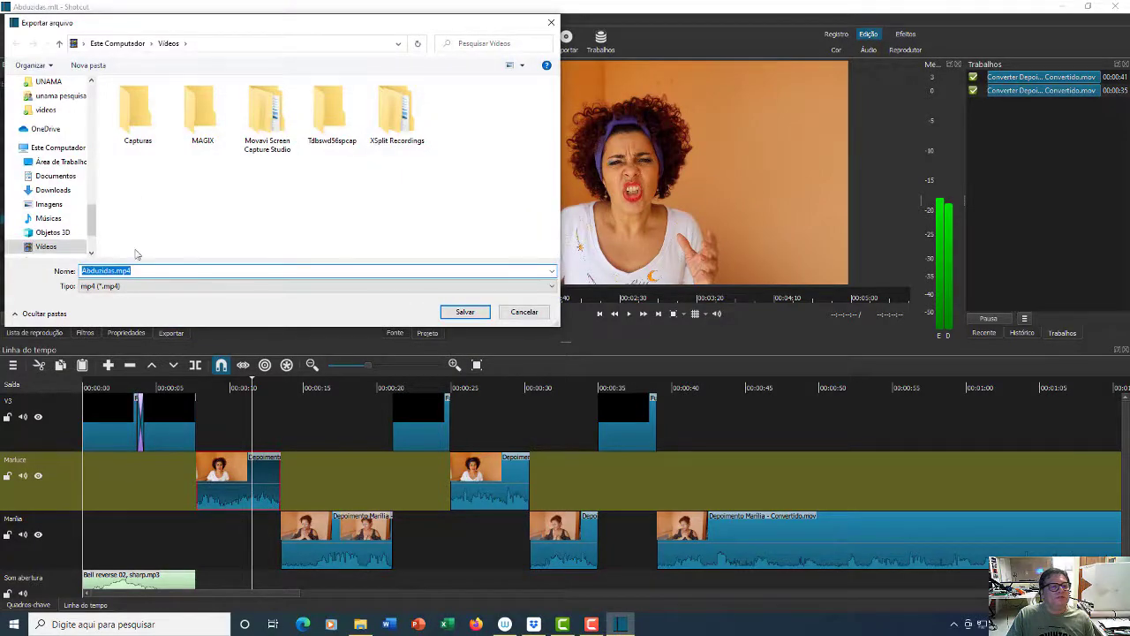
{"action": "scroll", "coordinate": [116, 289], "scroll_direction": "down", "scroll_amount": 2}
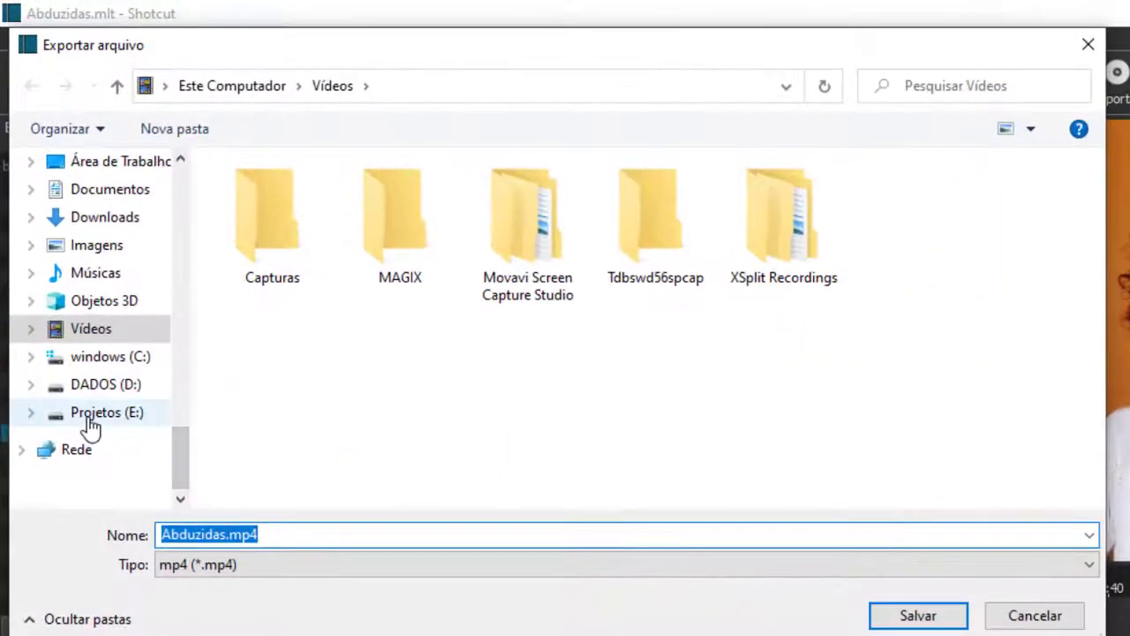
{"action": "left_click", "coordinate": [51, 265]}
{"action": "double_click", "coordinate": [258, 225]}
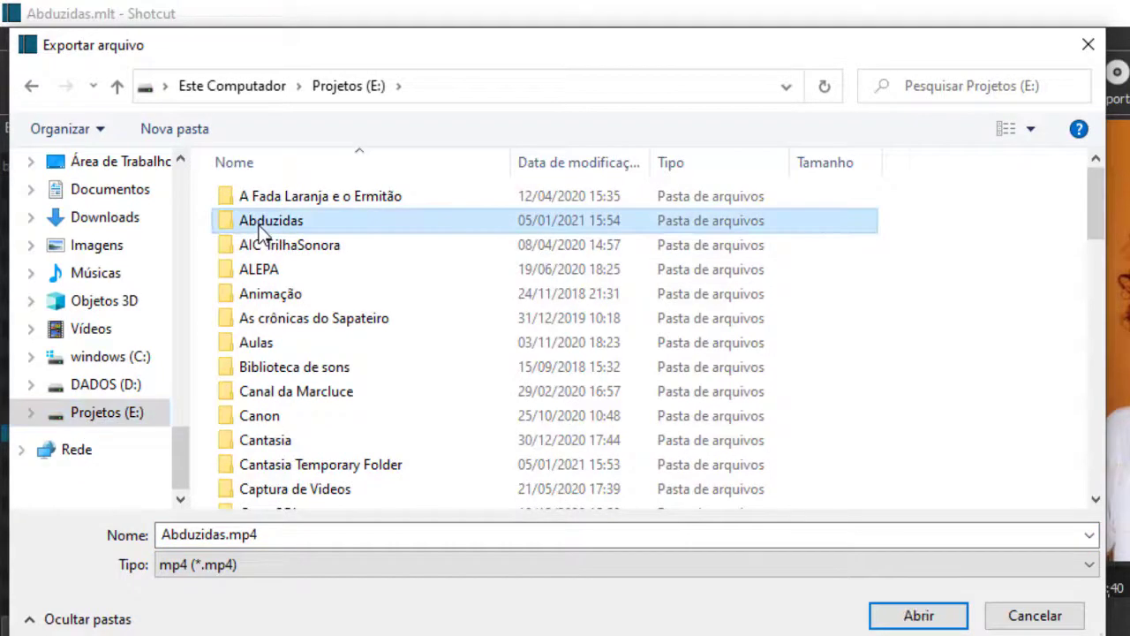
{"action": "double_click", "coordinate": [270, 251]}
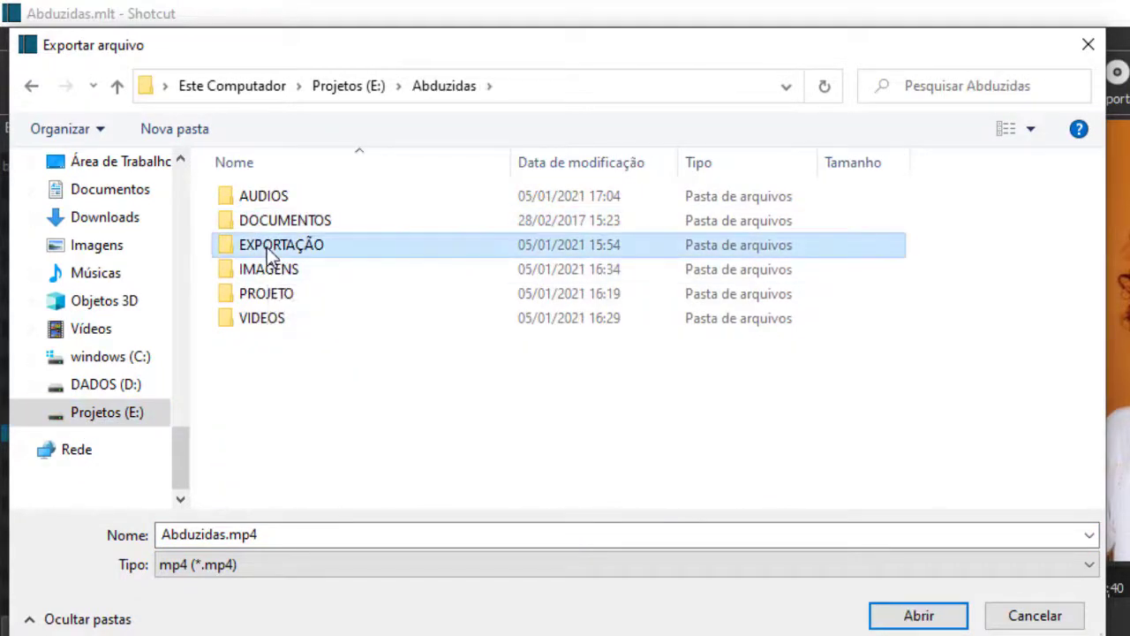
{"action": "left_click", "coordinate": [181, 535]}
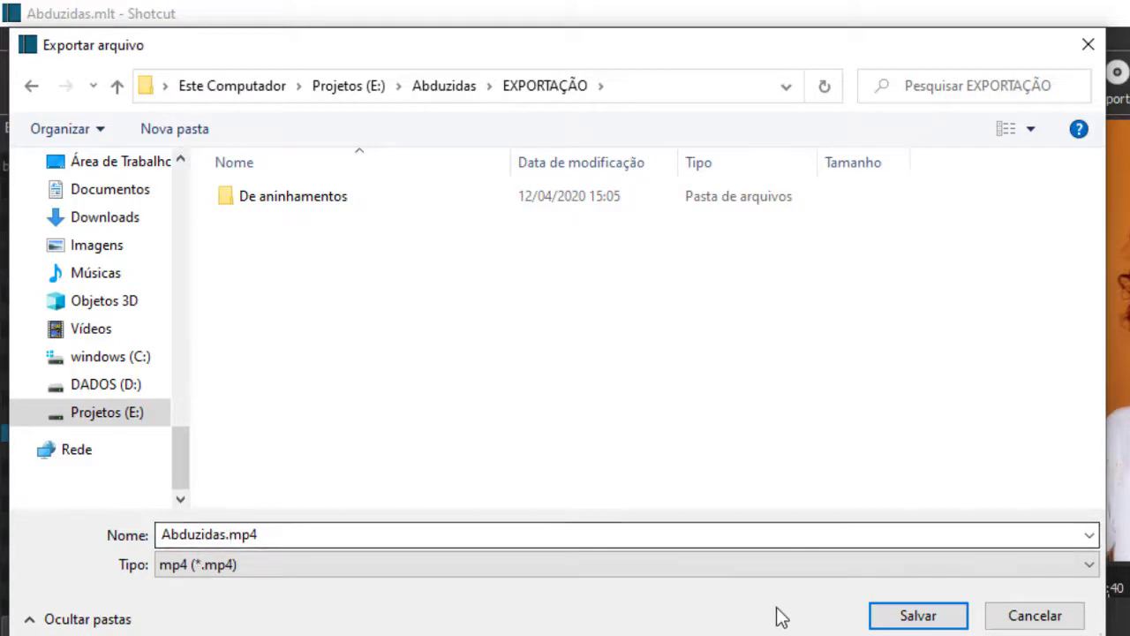
{"action": "left_click", "coordinate": [934, 621]}
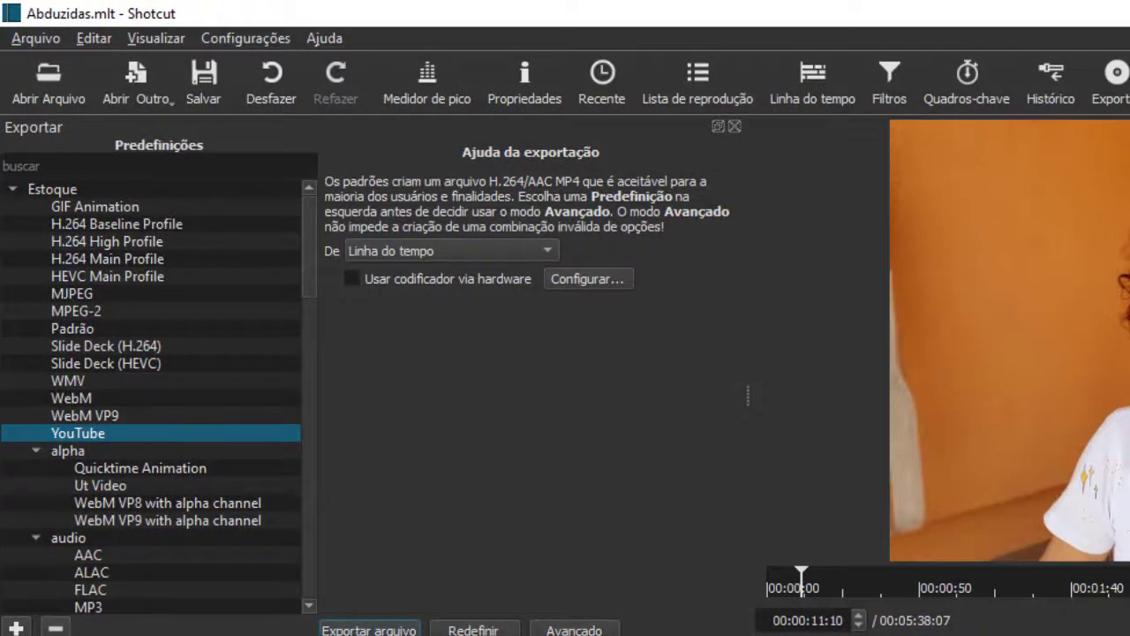